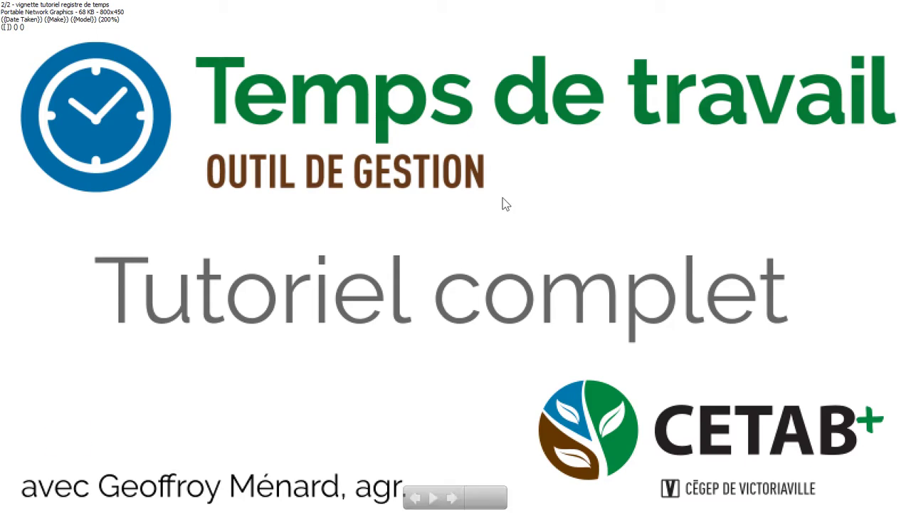
# Exit the fullscreen tutorial image and close XnView MP to return to the CETAB+ page
pyautogui.press('Escape')
pyautogui.press('Escape')
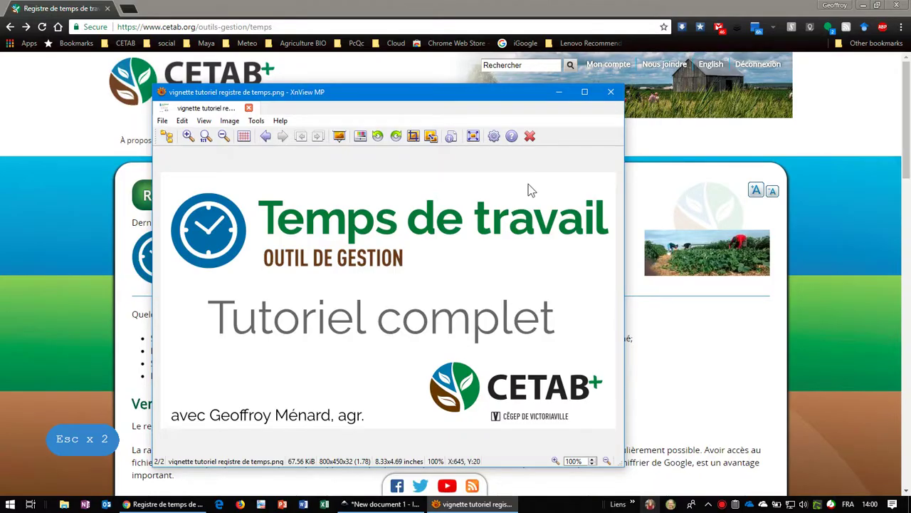
pyautogui.hotkey('alt', 'F4')
# Return to the CETAB+ 'Registre de temps de travail' page and scroll down through it
pyautogui.press('alt')
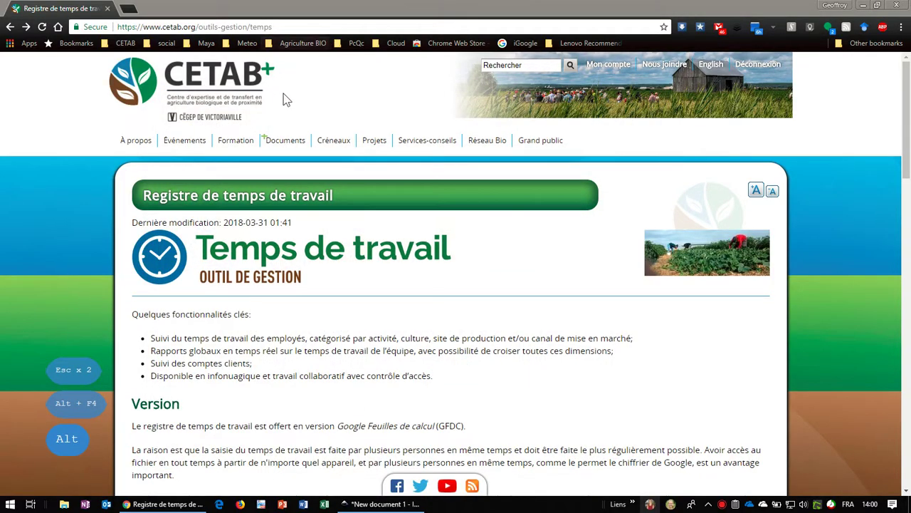
pyautogui.moveTo(285, 141)
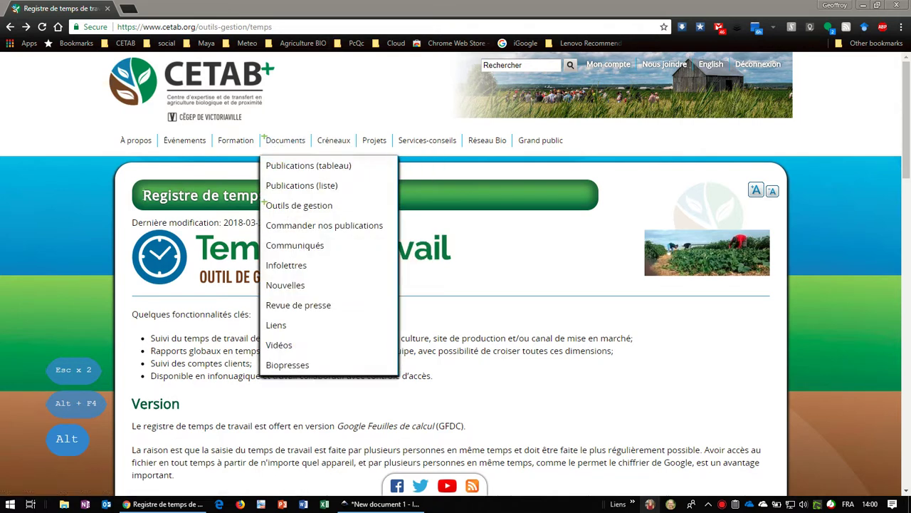
pyautogui.moveTo(143, 196); pyautogui.dragTo(344, 213)
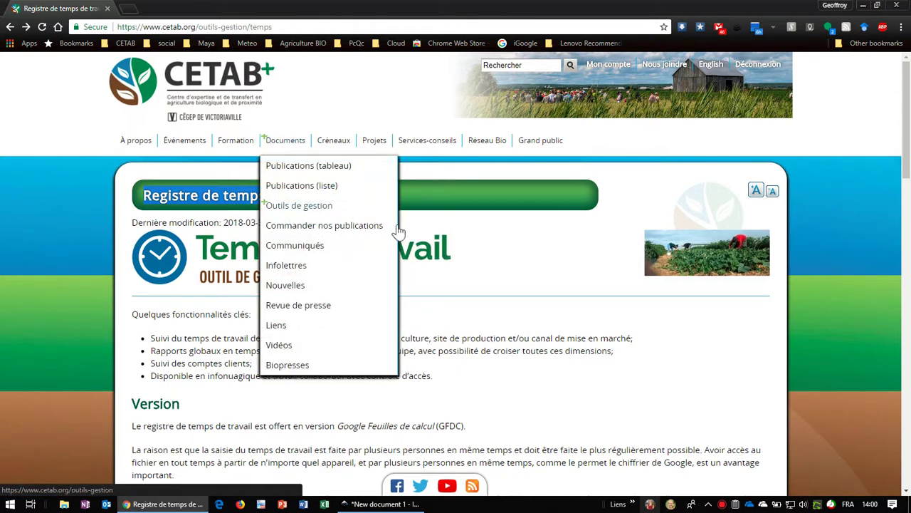
pyautogui.click(468, 302)
pyautogui.scroll(-2, 223, 264)
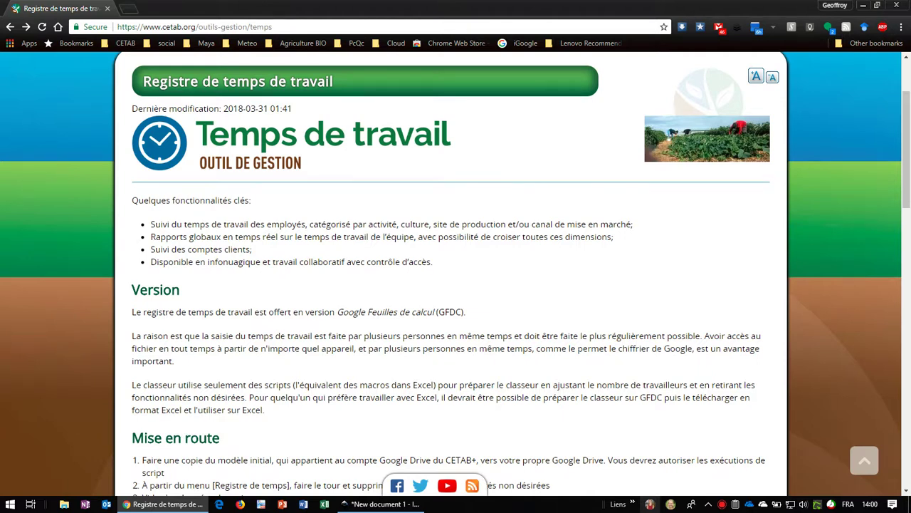
pyautogui.scroll(-4, 283, 333)
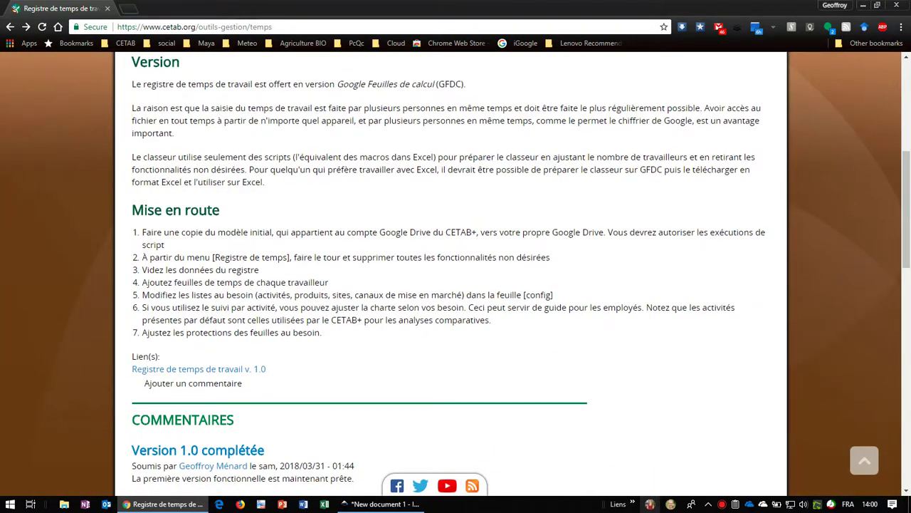
# Review the seven Mise en route steps, then open the 'Registre de temps de travail v. 1.0' link
pyautogui.doubleClick(146, 210)
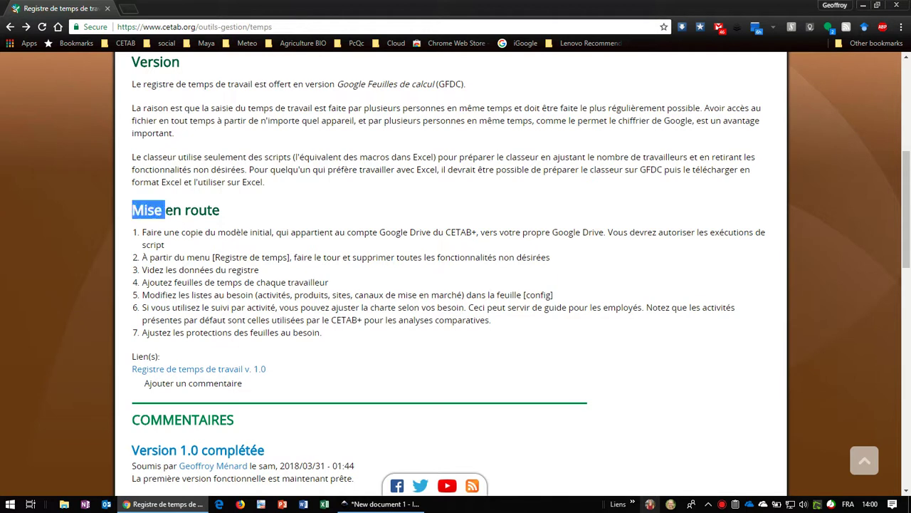
pyautogui.click(140, 229)
pyautogui.moveTo(135, 235); pyautogui.dragTo(517, 339)
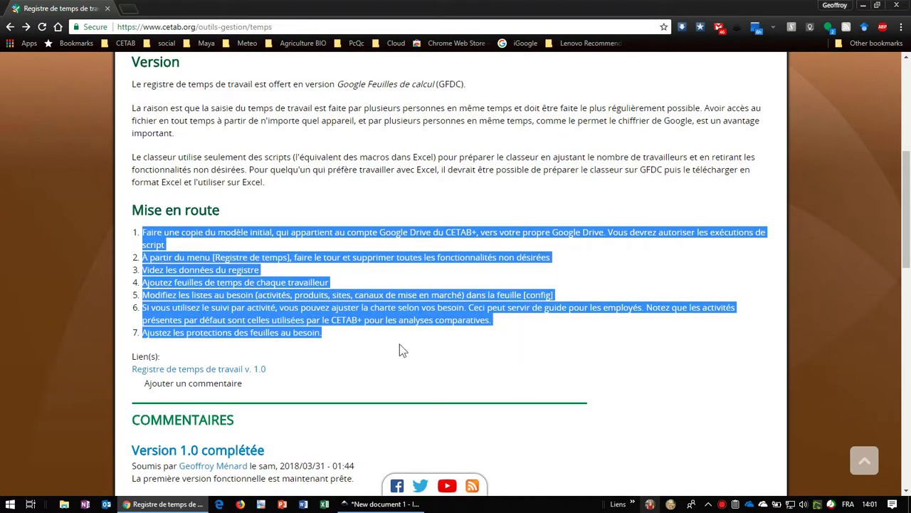
pyautogui.scroll(-2, 291, 359)
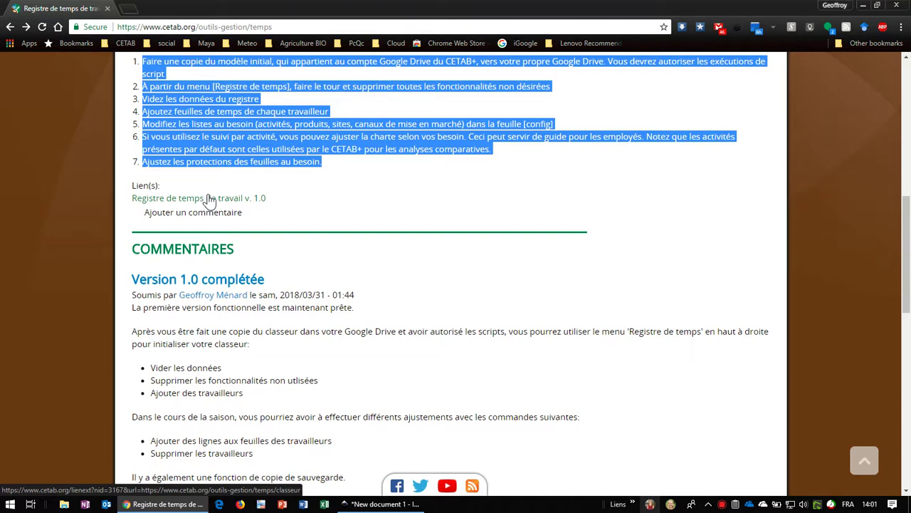
pyautogui.click(210, 200)
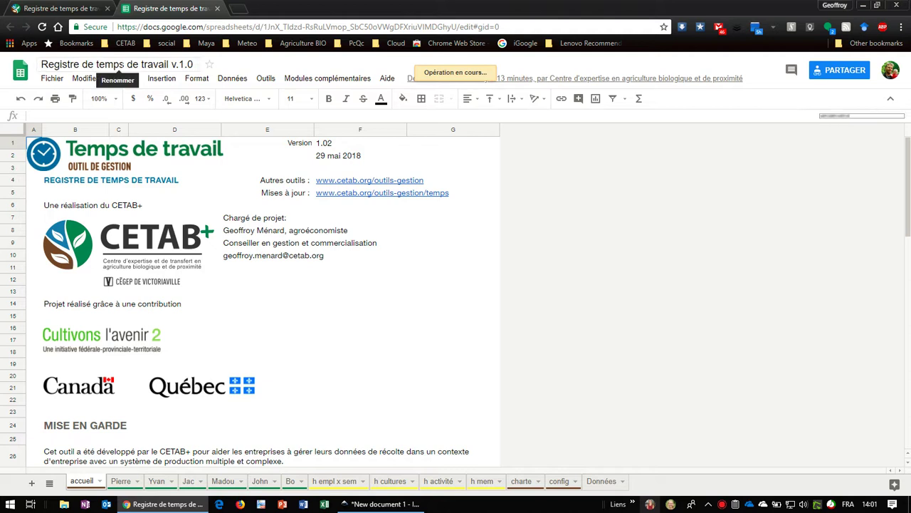
# Retitle the workbook 'Registre de temps de travail v.1.02' and scroll down to the quick-start guide
pyautogui.click(117, 64)
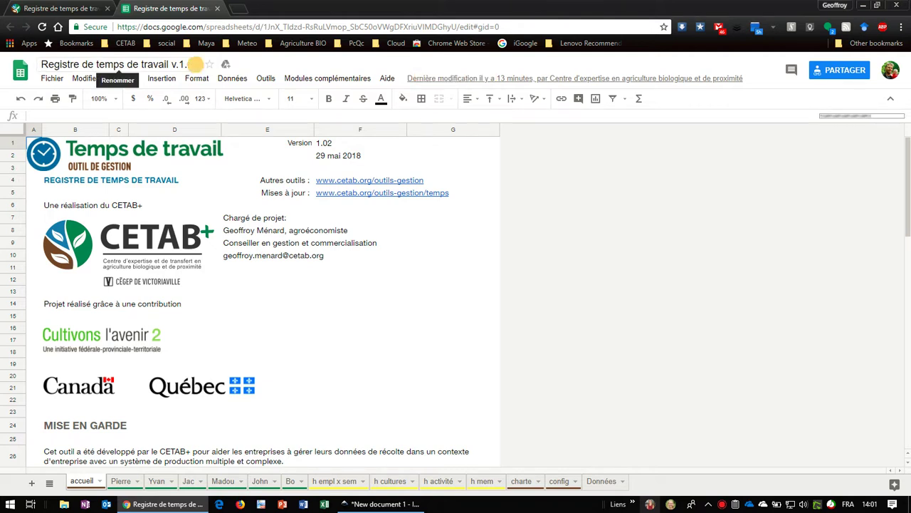
pyautogui.write('02')
pyautogui.click(346, 143)
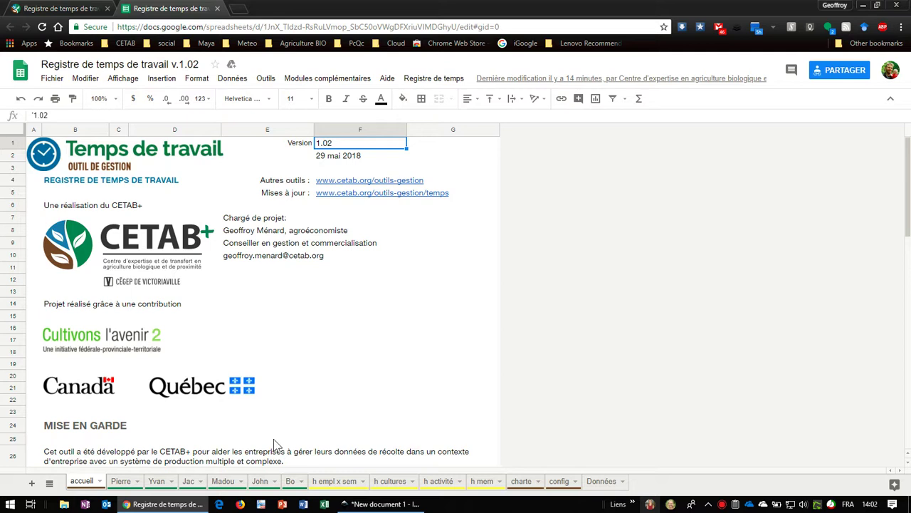
pyautogui.scroll(-3, 288, 394)
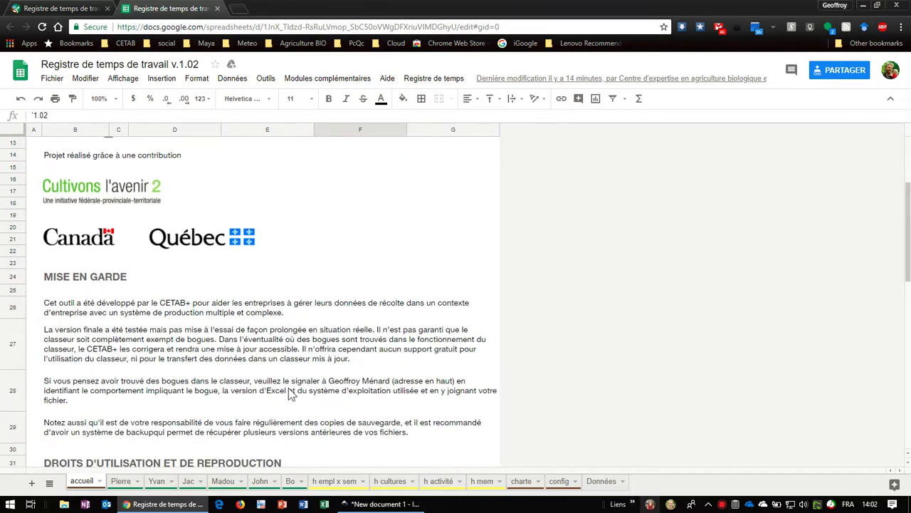
pyautogui.scroll(-1, 290, 366)
pyautogui.scroll(-4, 290, 366)
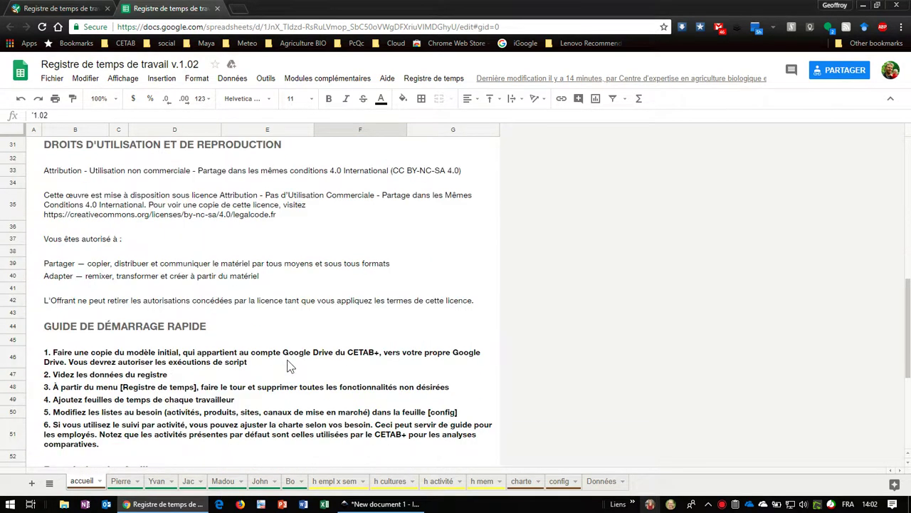
pyautogui.scroll(-1, 288, 366)
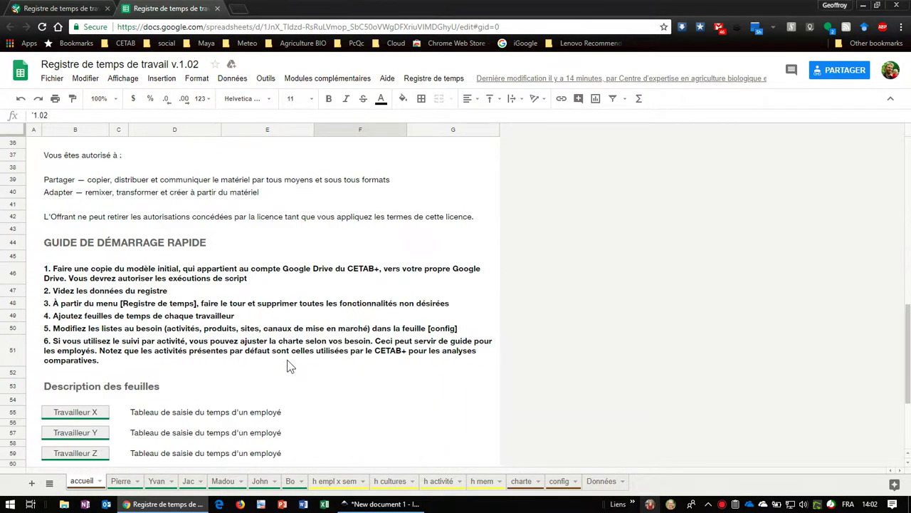
# Go over guide steps 1–3 in rows 46–48, undoing the accidental move of step 3's text
pyautogui.click(141, 272)
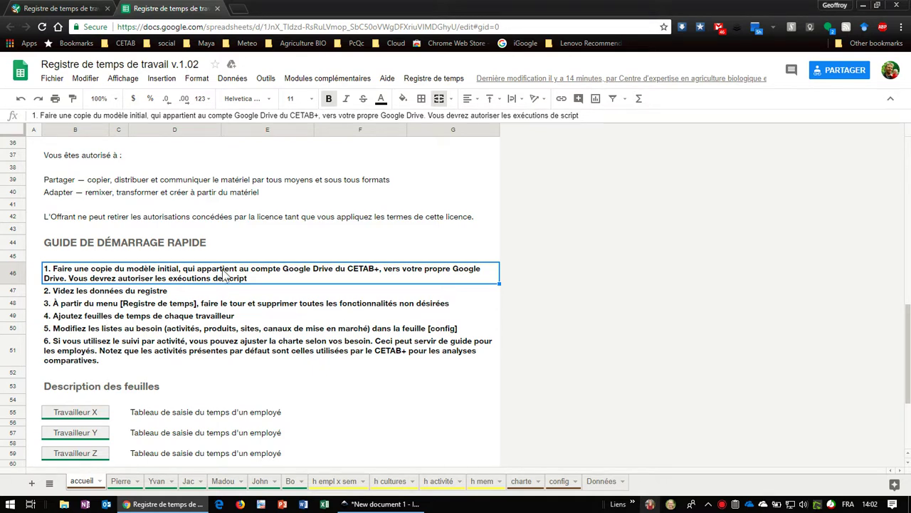
pyautogui.click(123, 291)
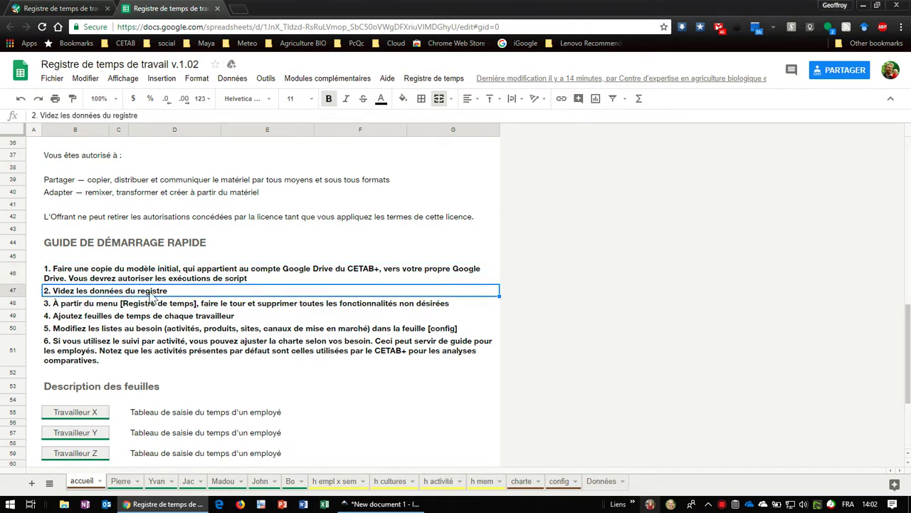
pyautogui.click(62, 306)
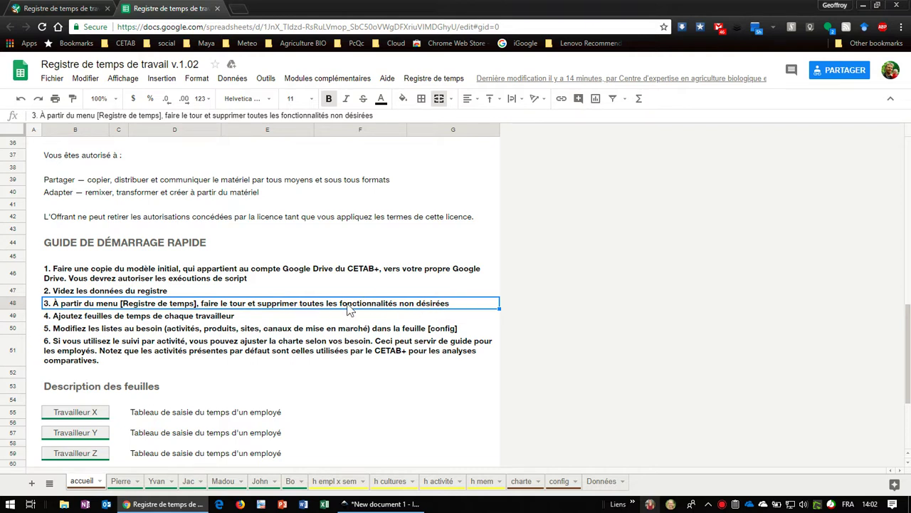
pyautogui.moveTo(349, 310); pyautogui.dragTo(118, 319)
pyautogui.hotkey('ctrl', 'z')
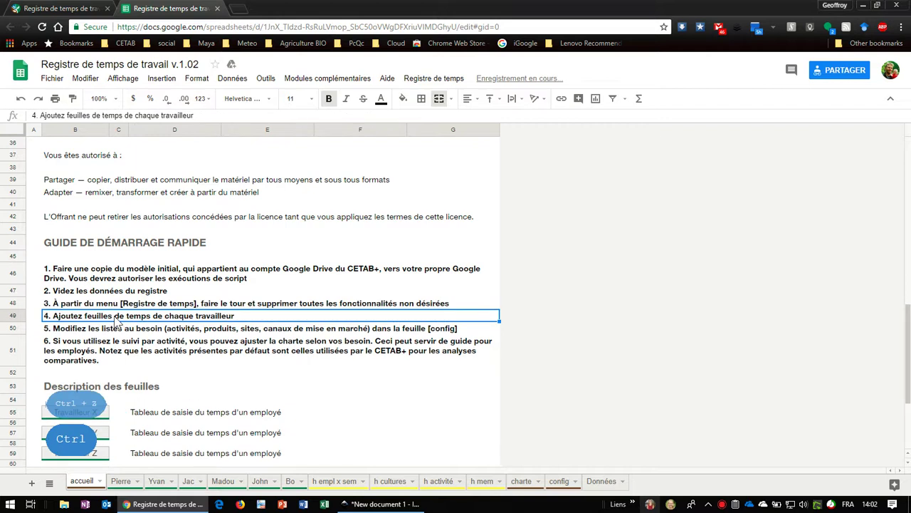
# Go over steps 5–6 and the rows 47–51 guide cells, then bring up the Fichier menu
pyautogui.click(182, 330)
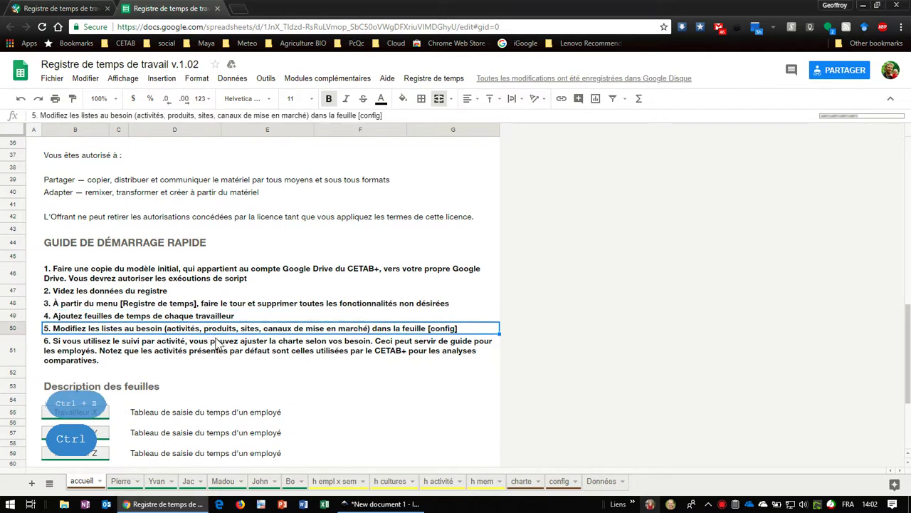
pyautogui.click(217, 343)
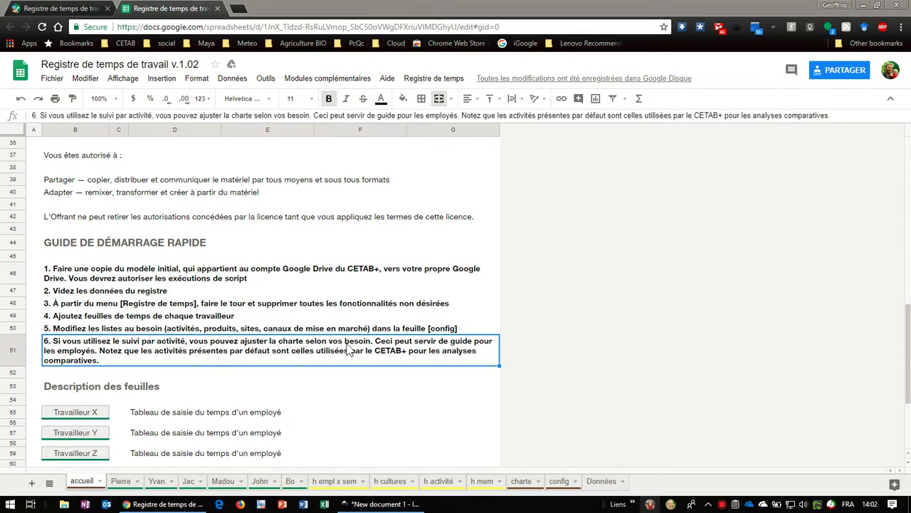
pyautogui.click(233, 289)
pyautogui.moveTo(233, 288); pyautogui.dragTo(226, 347)
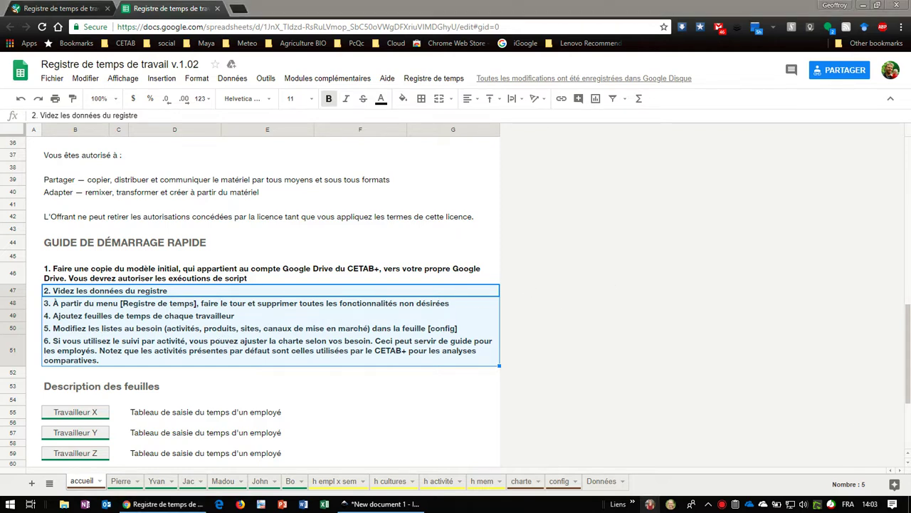
pyautogui.click(151, 290)
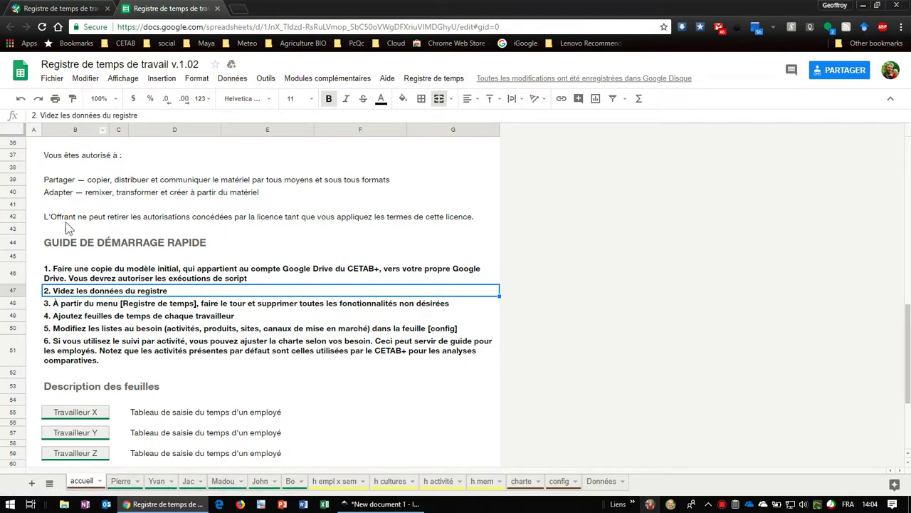
pyautogui.click(52, 79)
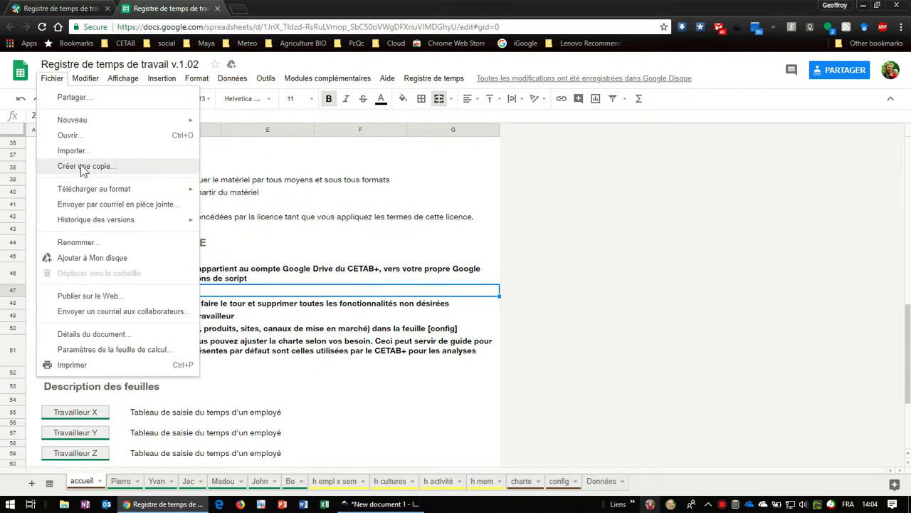
# Start a copy of the workbook and set its destination to the CETAB+ folder in Mon disque
pyautogui.click(82, 168)
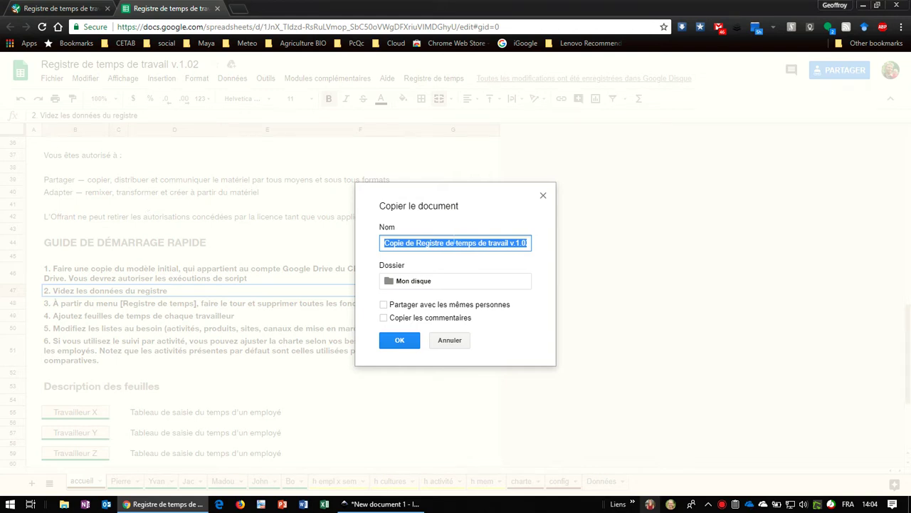
pyautogui.click(421, 285)
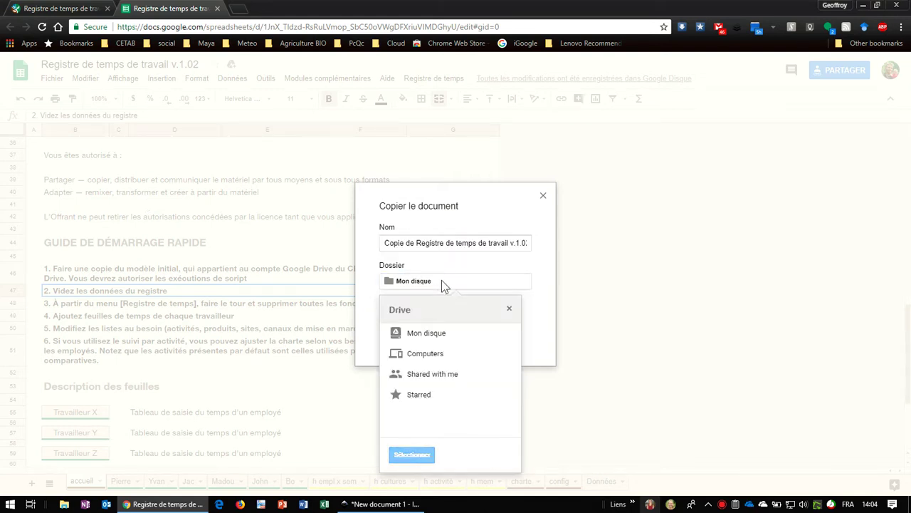
pyautogui.click(423, 335)
pyautogui.click(439, 340)
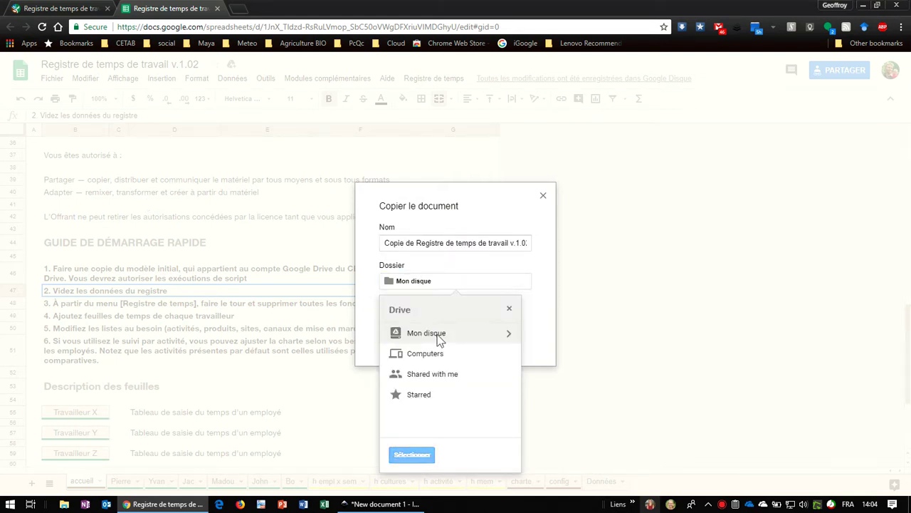
pyautogui.doubleClick(439, 334)
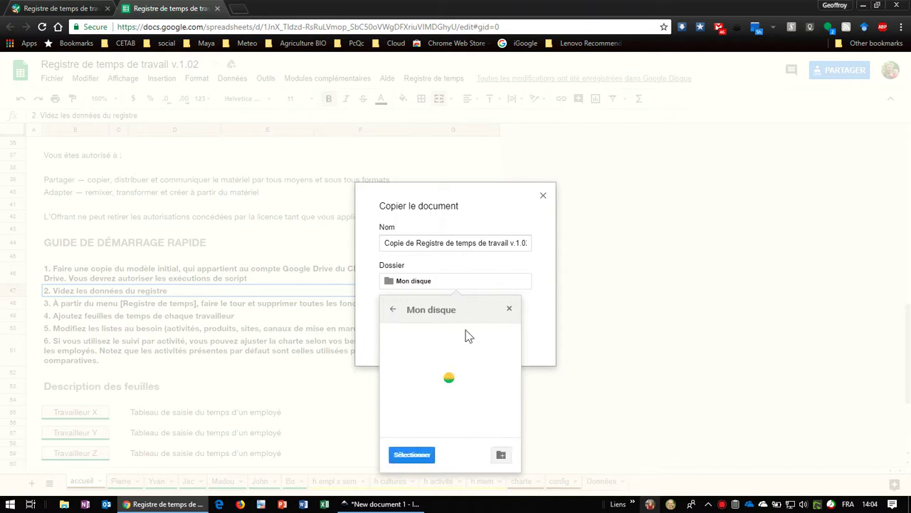
pyautogui.doubleClick(439, 416)
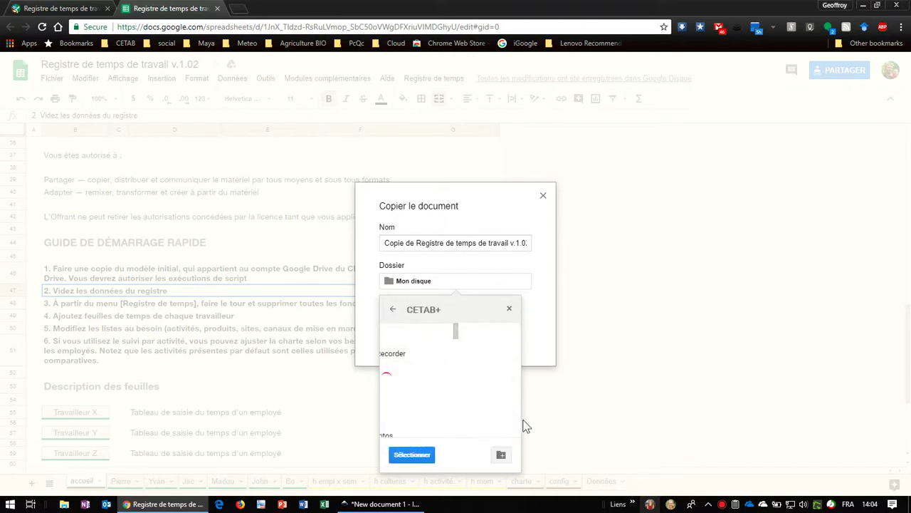
# Name the copy 'Suivi temps de travail sur ma ferme', confirm it, and open it
pyautogui.click(435, 242)
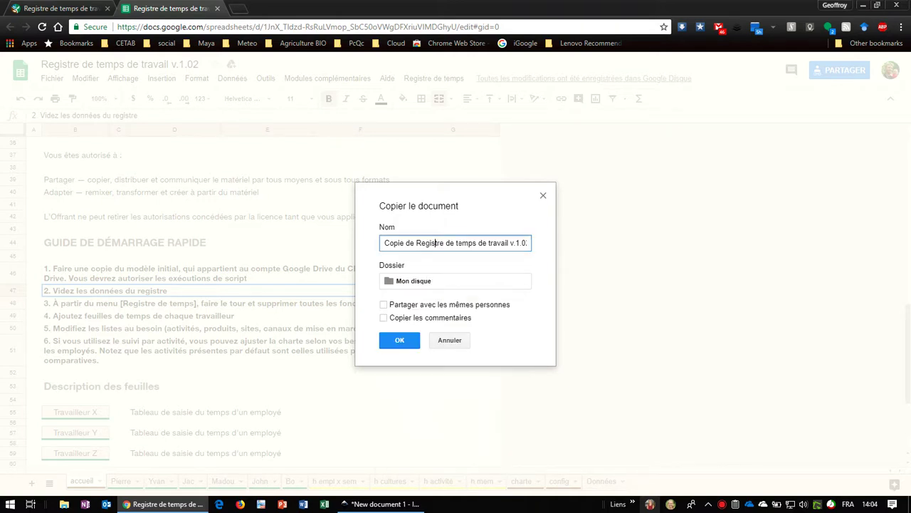
pyautogui.hotkey('ctrl', 'Right')
pyautogui.hotkey('ctrl', 'Right')
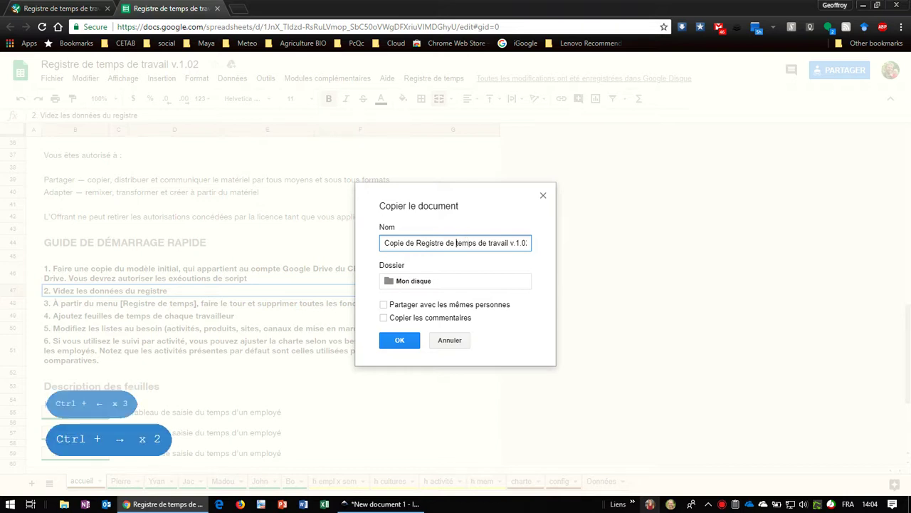
pyautogui.hotkey('shift', 'Home')
pyautogui.write('Suivi')
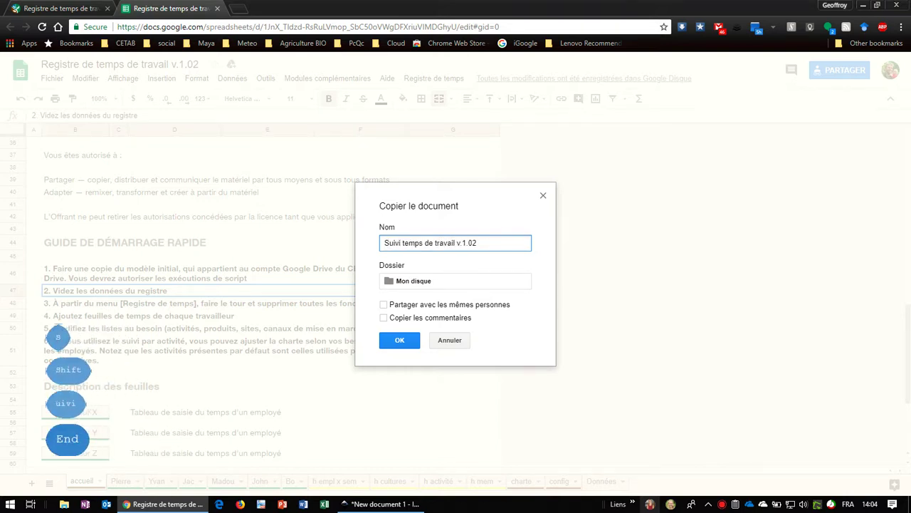
pyautogui.press('End')
pyautogui.hotkey('ctrl', 'shift', 'Left')
pyautogui.hotkey('ctrl', 'shift', 'Left')
pyautogui.write('sur ma ferm')
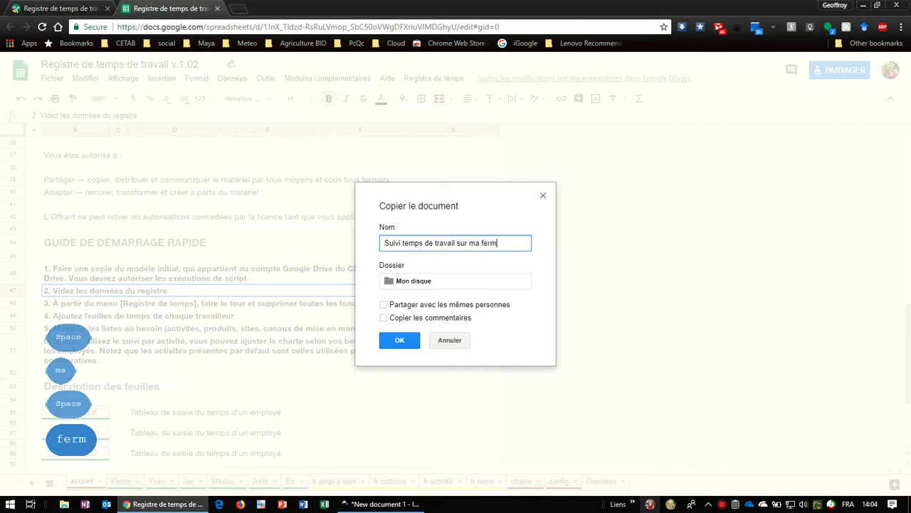
pyautogui.write('e')
pyautogui.click(396, 345)
pyautogui.click(399, 342)
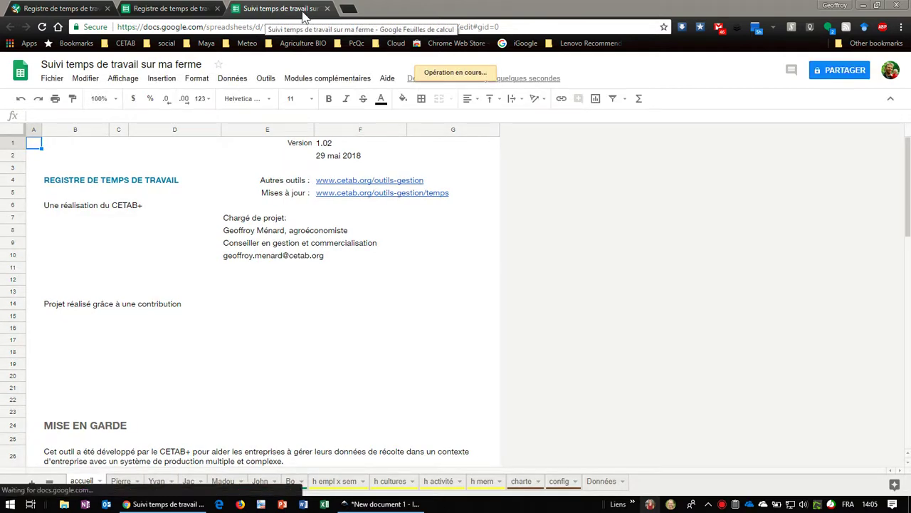
# Close the original 'Registre de temps de travail v.1.02' tab and select cell E5 in the copy
pyautogui.click(172, 15)
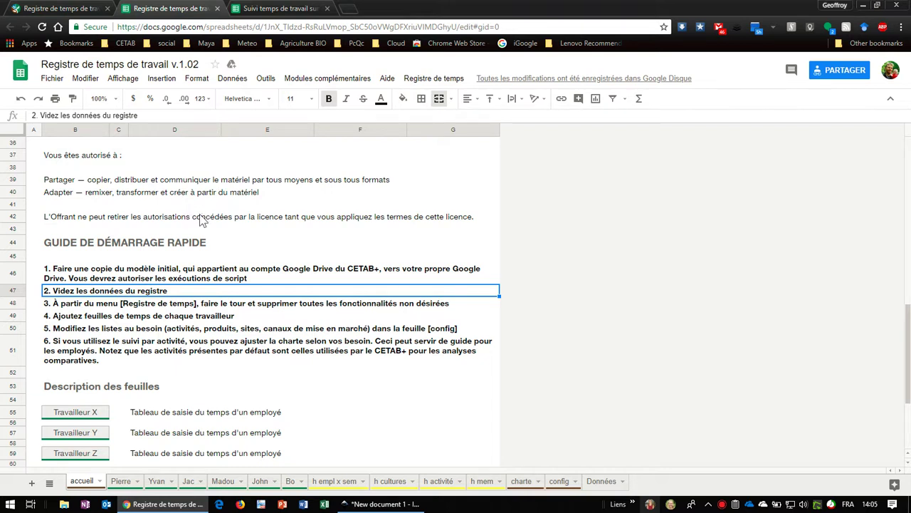
pyautogui.click(217, 8)
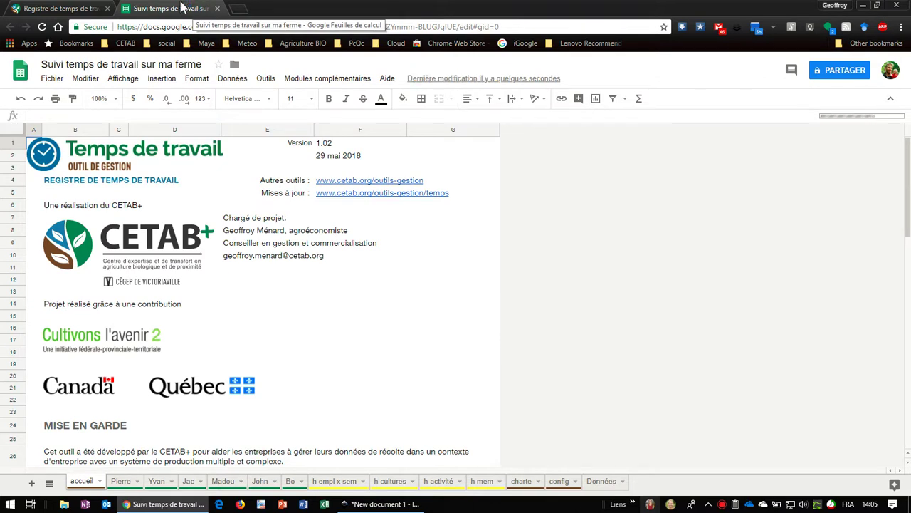
pyautogui.click(295, 194)
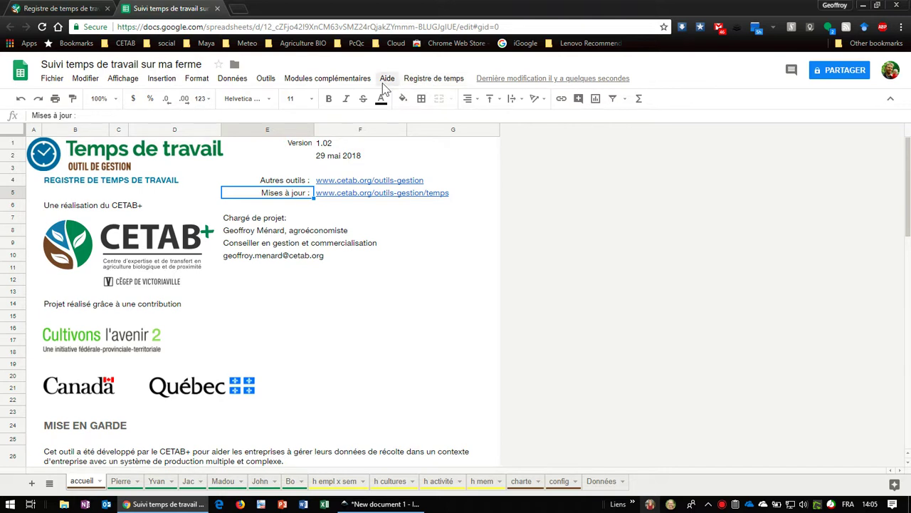
# Run 'Faire une copie de sauvegarde' from the Registre de temps menu
pyautogui.click(51, 81)
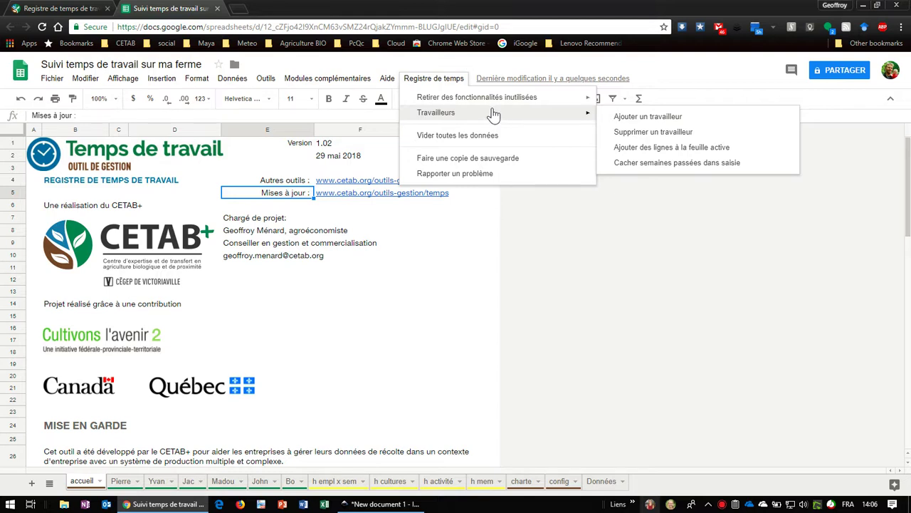
pyautogui.moveTo(476, 97)
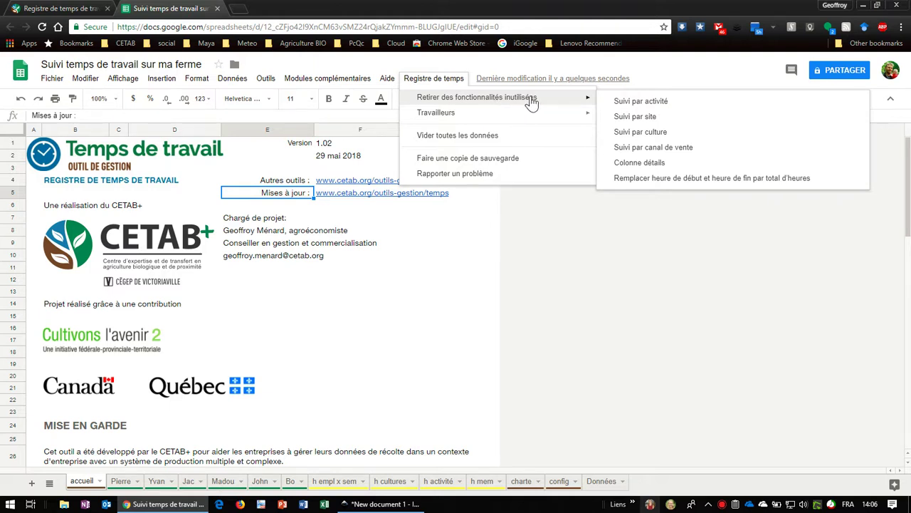
pyautogui.click(521, 157)
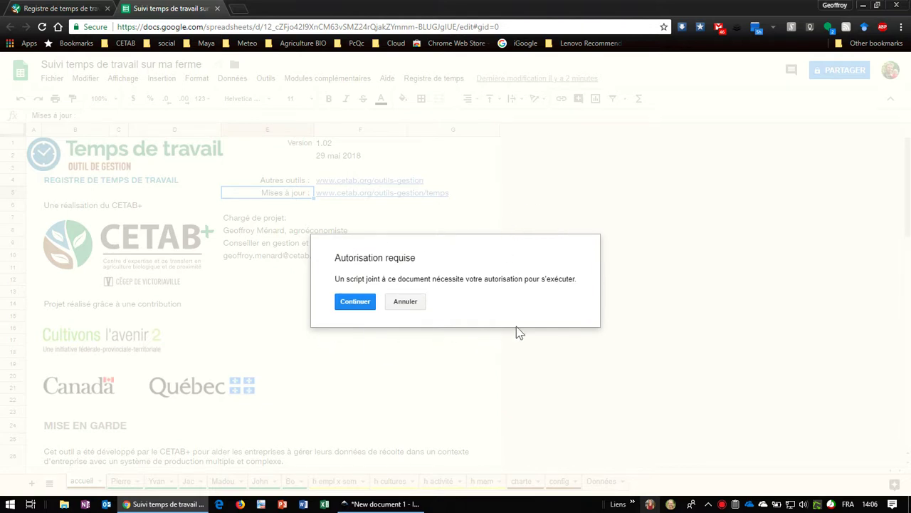
# Continue authorisation, choose the Google account, and proceed past the warning to Macros Registre de temps
pyautogui.click(354, 306)
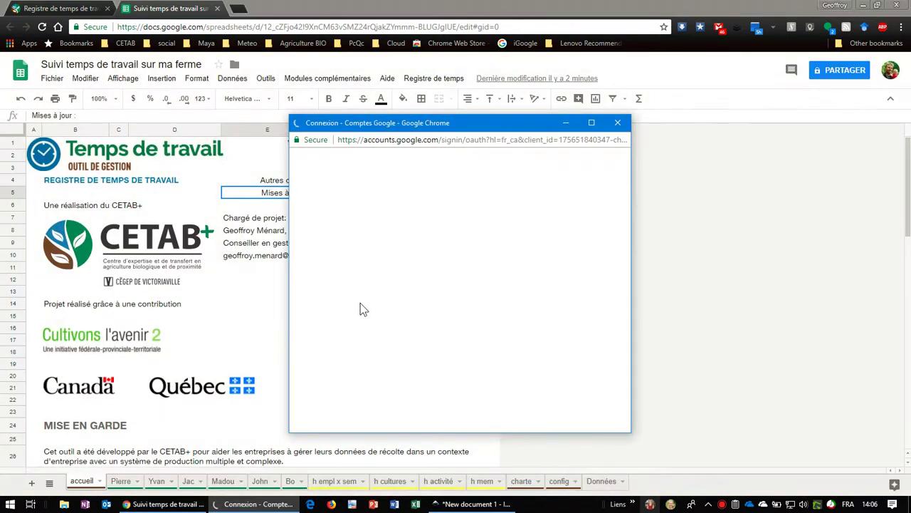
pyautogui.moveTo(463, 124); pyautogui.dragTo(449, 36)
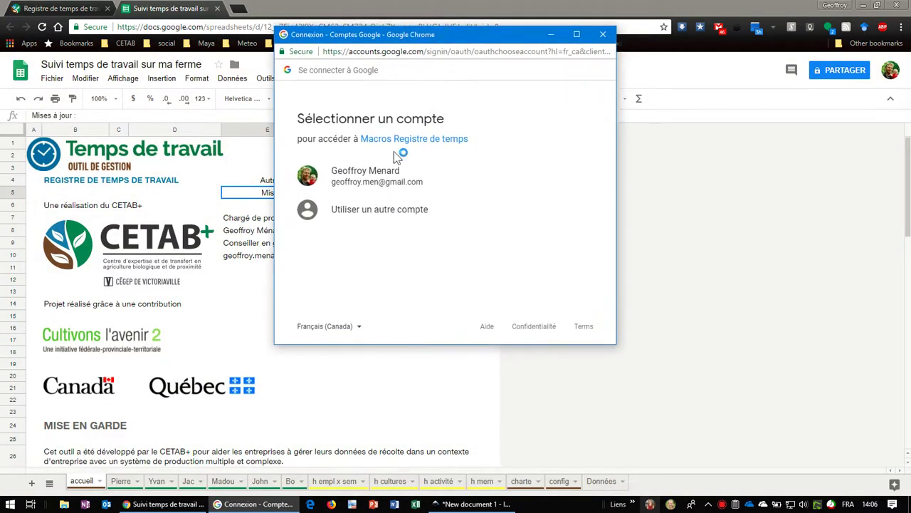
pyautogui.click(363, 188)
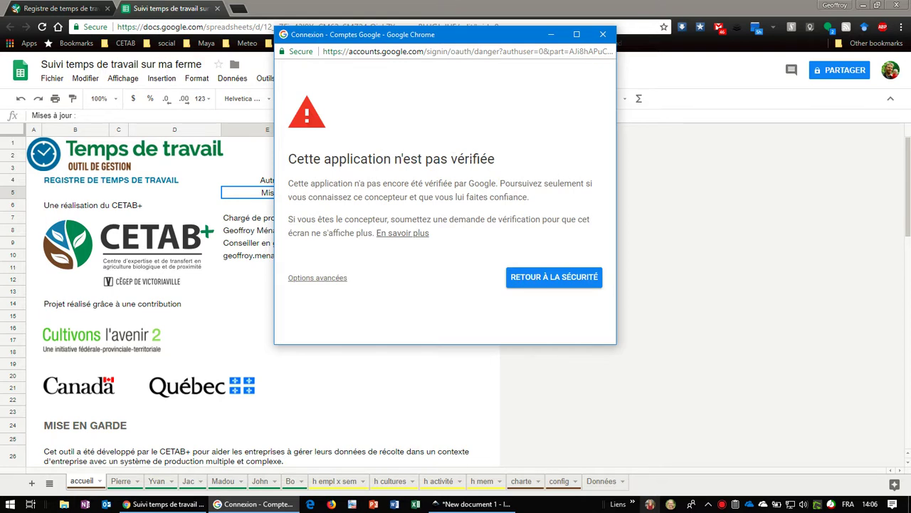
pyautogui.click(334, 280)
pyautogui.scroll(-1, 348, 276)
pyautogui.scroll(-1, 348, 276)
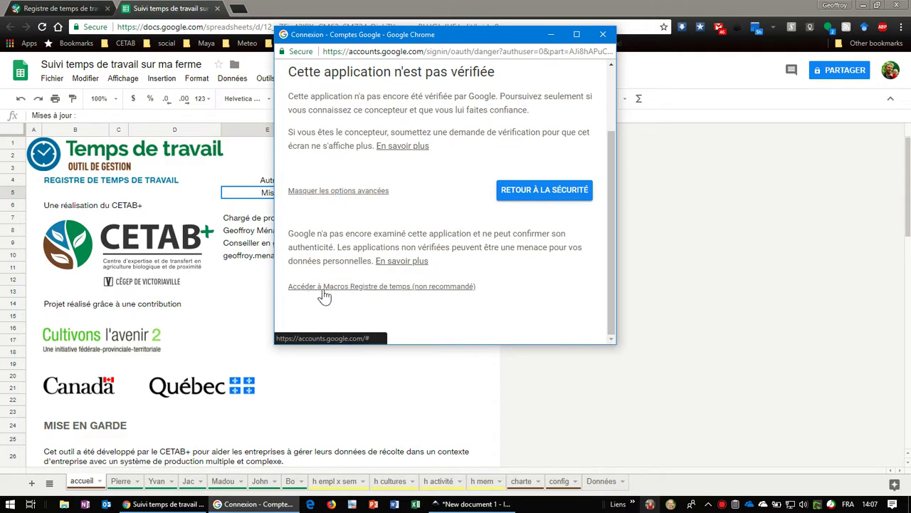
pyautogui.click(393, 287)
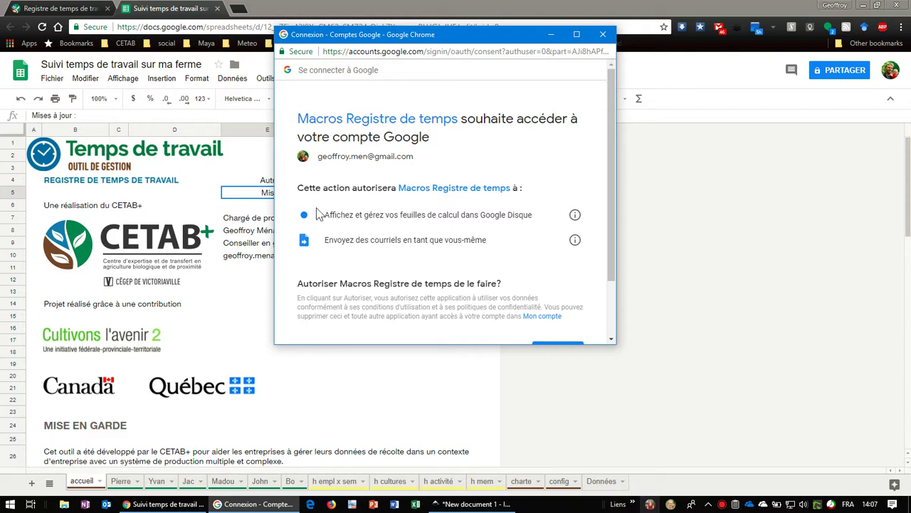
# Review the spreadsheet and send-e-mail permissions, then allow the script access to the account
pyautogui.moveTo(326, 215); pyautogui.dragTo(528, 213)
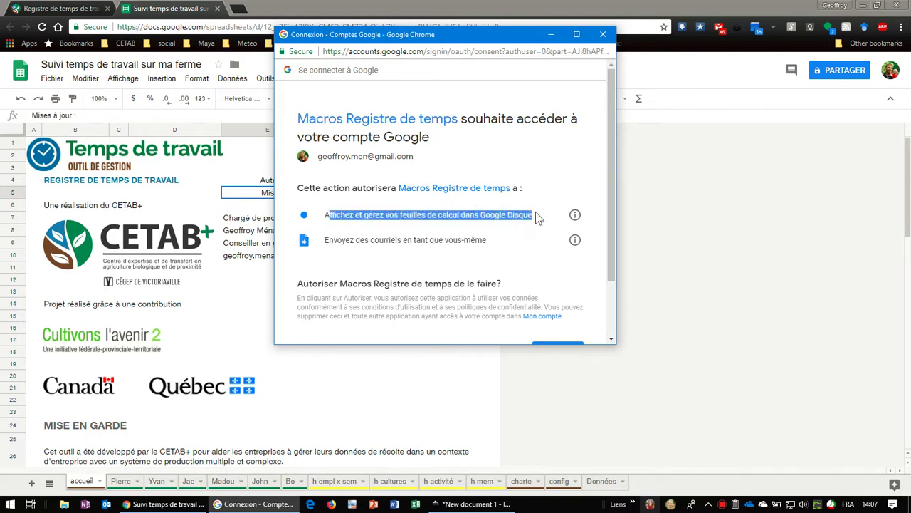
pyautogui.moveTo(324, 240); pyautogui.dragTo(490, 249)
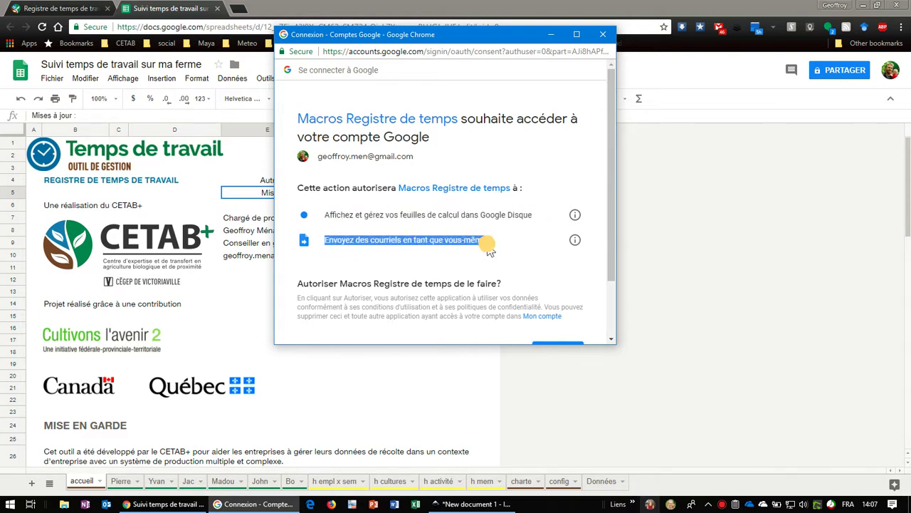
pyautogui.tripleClick(489, 248)
pyautogui.click(514, 240)
pyautogui.scroll(-2, 514, 240)
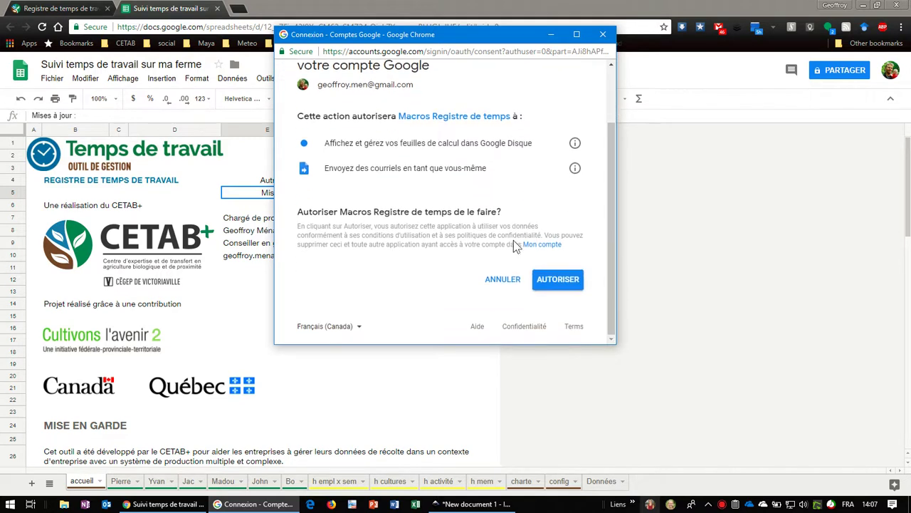
pyautogui.click(578, 281)
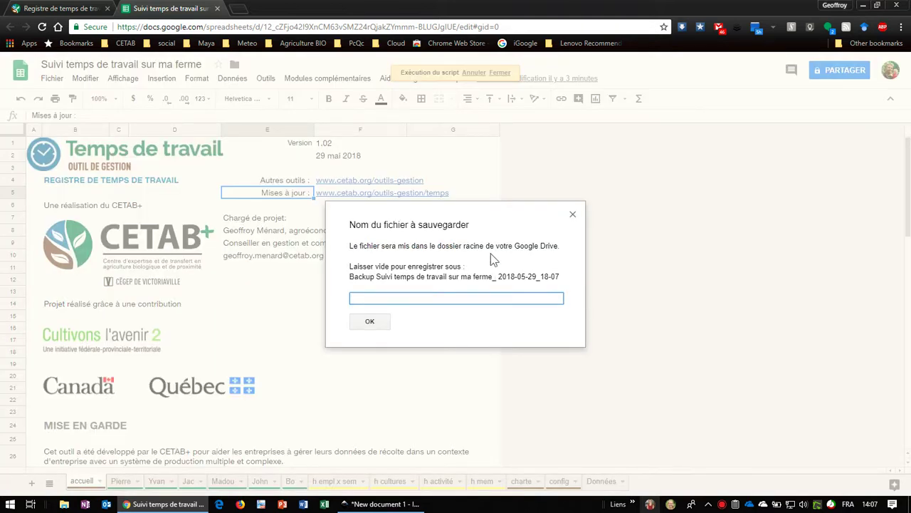
# Close the 'Nom du fichier à sauvegarder' prompt without creating a backup
pyautogui.click(574, 215)
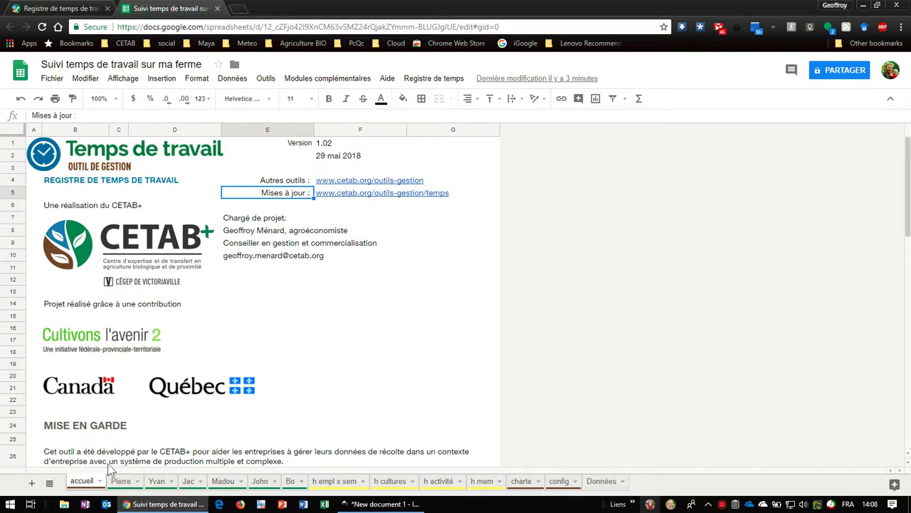
# Browse the list of all sheets in the workbook
pyautogui.click(49, 482)
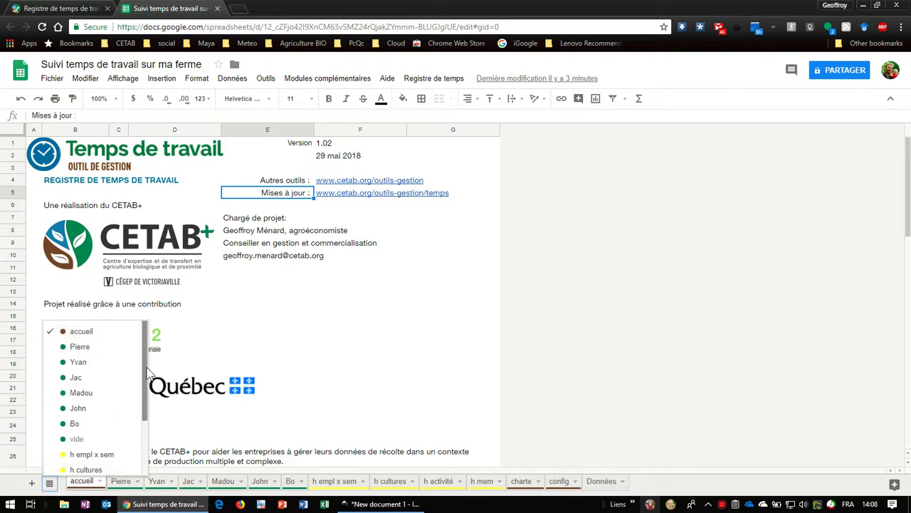
pyautogui.moveTo(146, 389); pyautogui.dragTo(146, 417)
pyautogui.scroll(3, 114, 399)
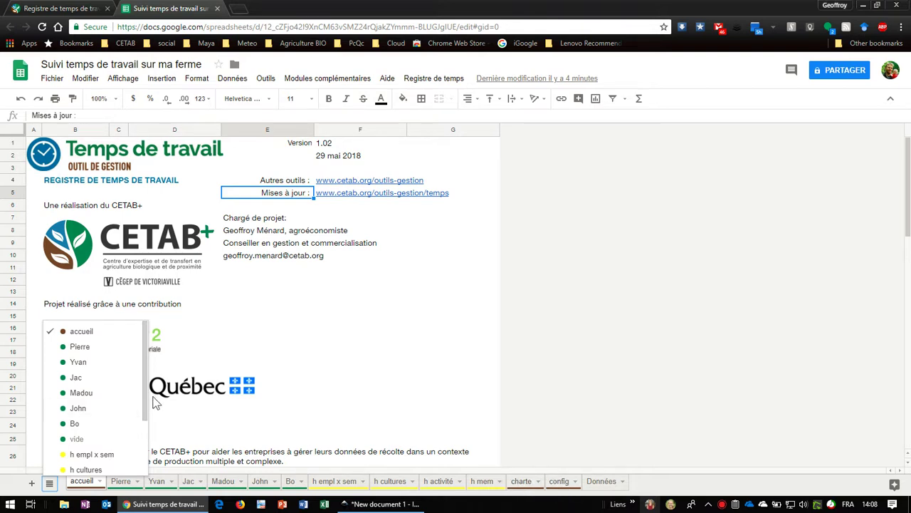
pyautogui.click(93, 484)
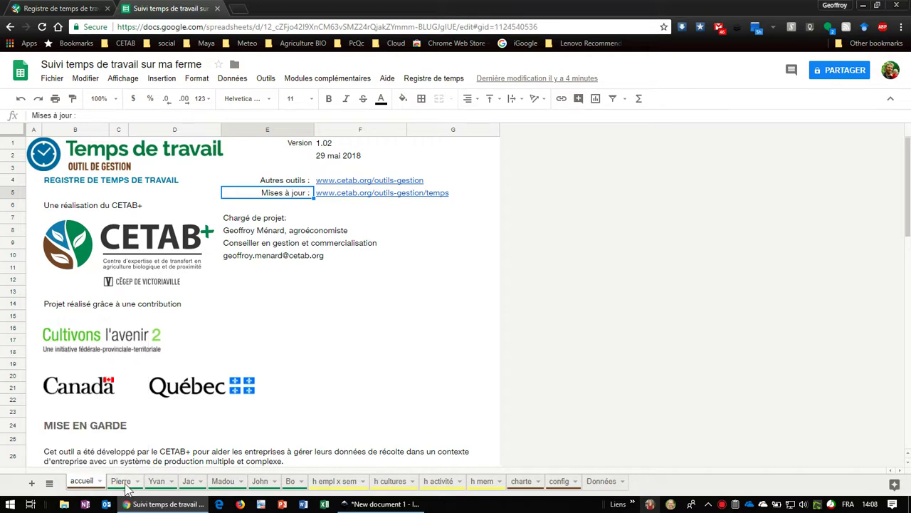
# Inspect Pierre's sheet, including the invalid Vente entry in C299, then return to cell A4
pyautogui.click(123, 483)
pyautogui.click(158, 270)
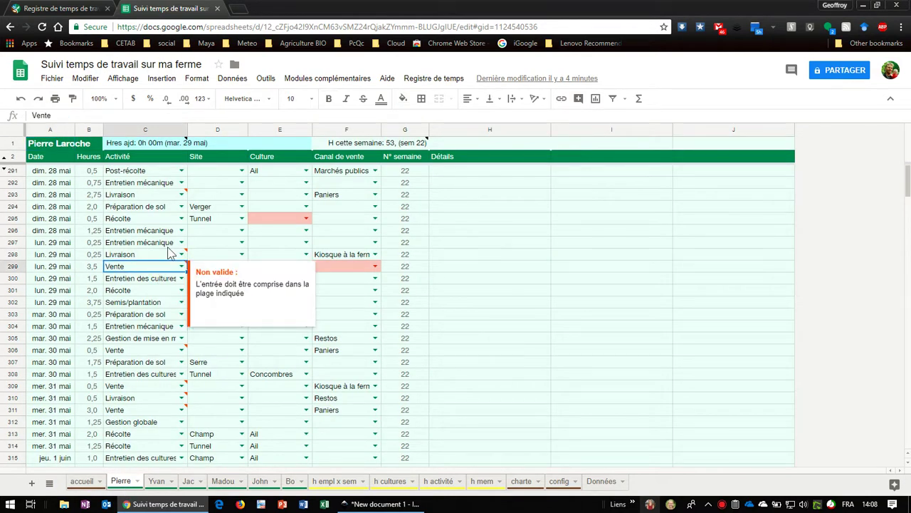
pyautogui.scroll(-1, 147, 210)
pyautogui.scroll(1, 147, 210)
pyautogui.scroll(-8, 153, 209)
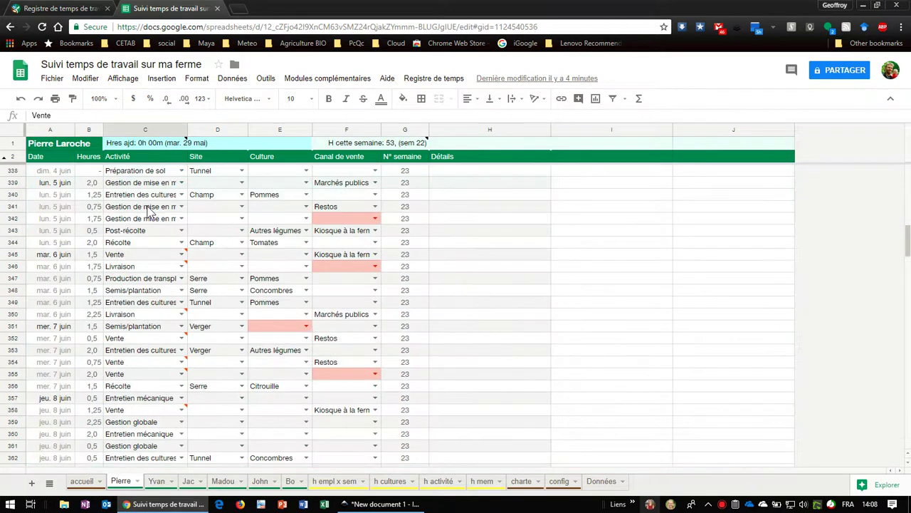
pyautogui.scroll(5, 153, 210)
pyautogui.scroll(3, 152, 209)
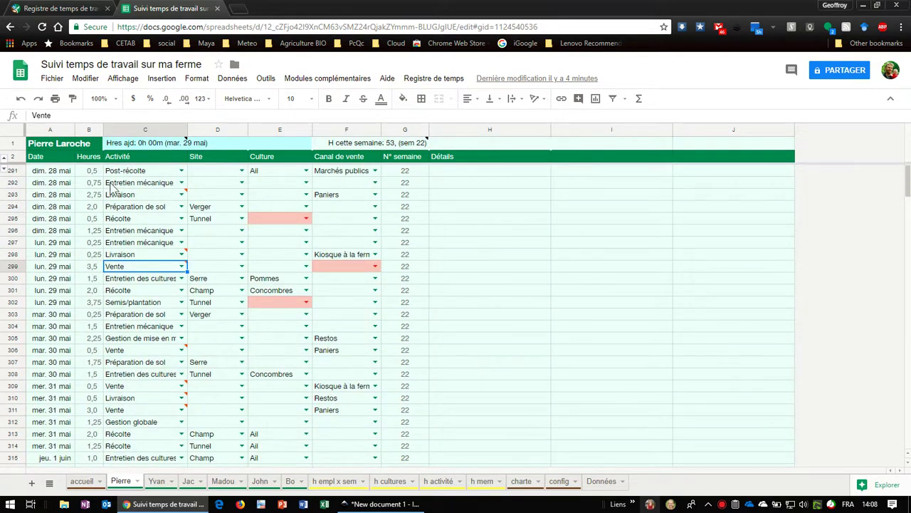
pyautogui.click(54, 171)
pyautogui.hotkey('ctrl', 'Up')
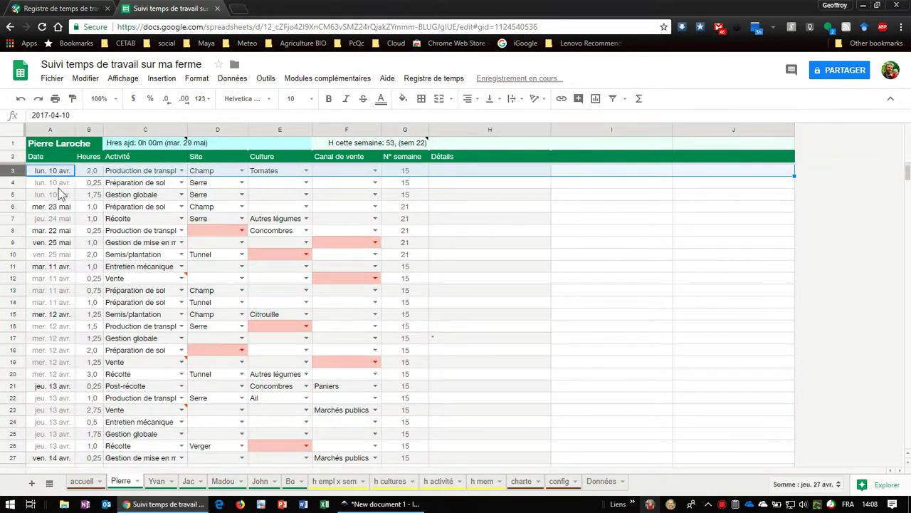
pyautogui.click(62, 185)
# Glance at the Yvan and Jac sheets, then open the h empl x sem summary
pyautogui.click(158, 481)
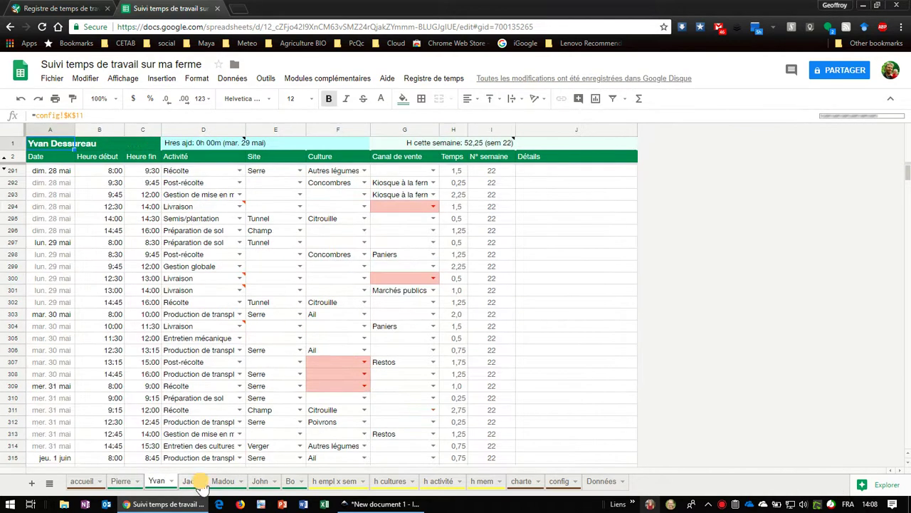
pyautogui.click(188, 482)
pyautogui.click(334, 484)
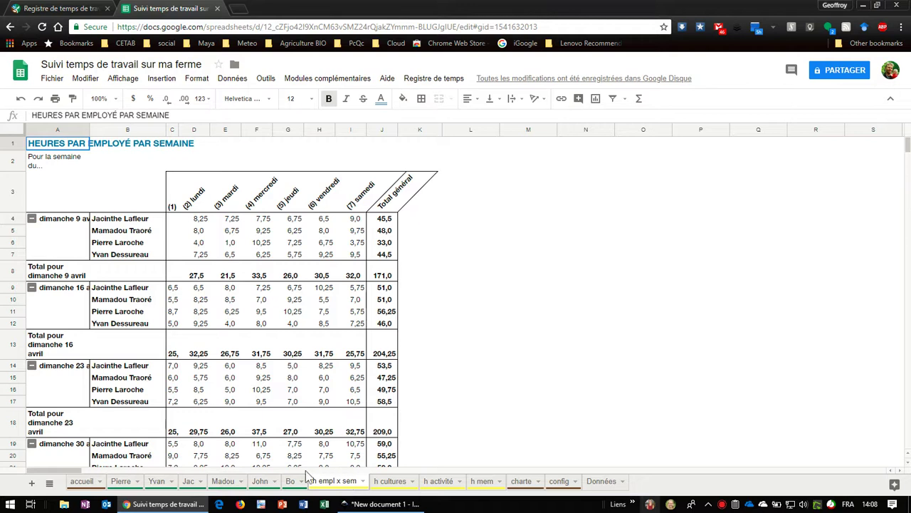
# Inspect the h empl x sem pivot: the dimanche 9 avril week, Mamadou's D5 hours and worker names
pyautogui.click(191, 222)
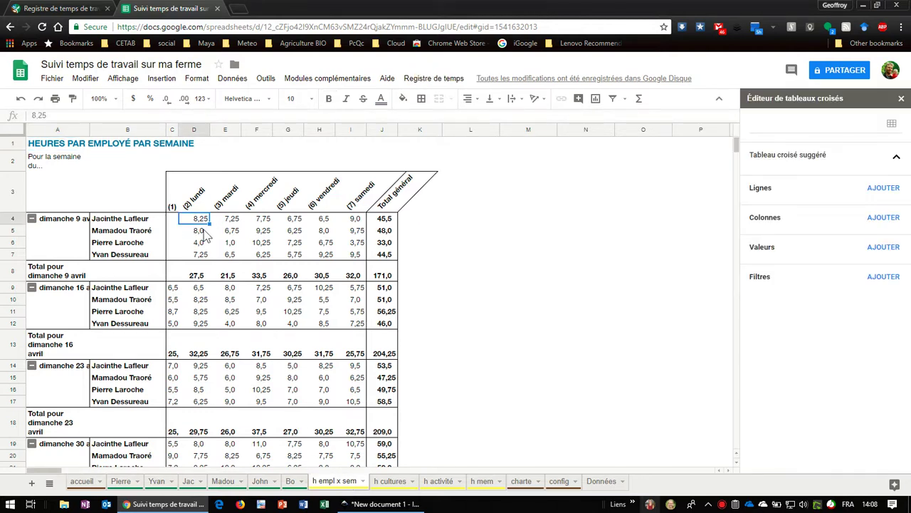
pyautogui.click(202, 231)
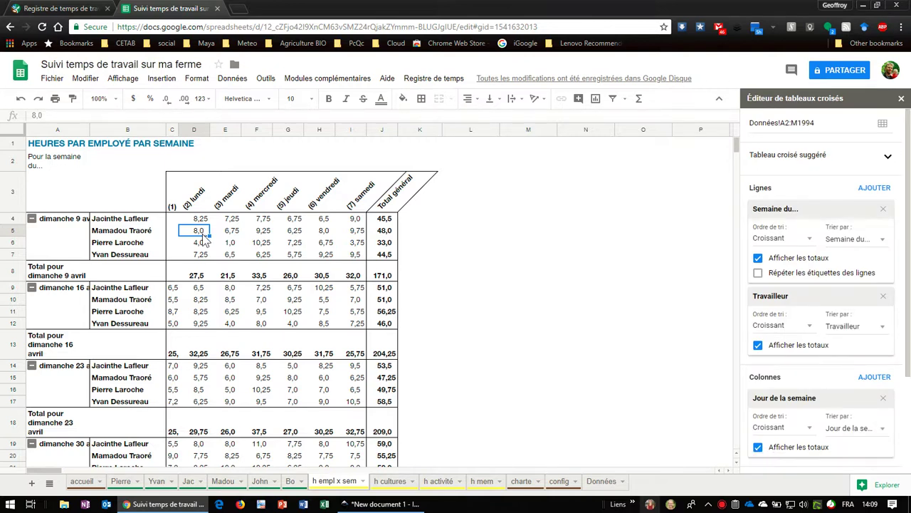
pyautogui.click(67, 222)
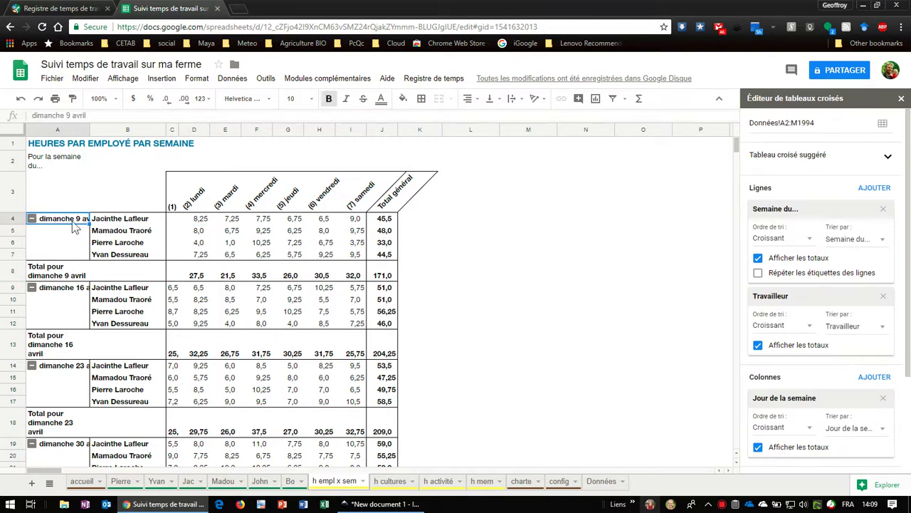
pyautogui.click(43, 163)
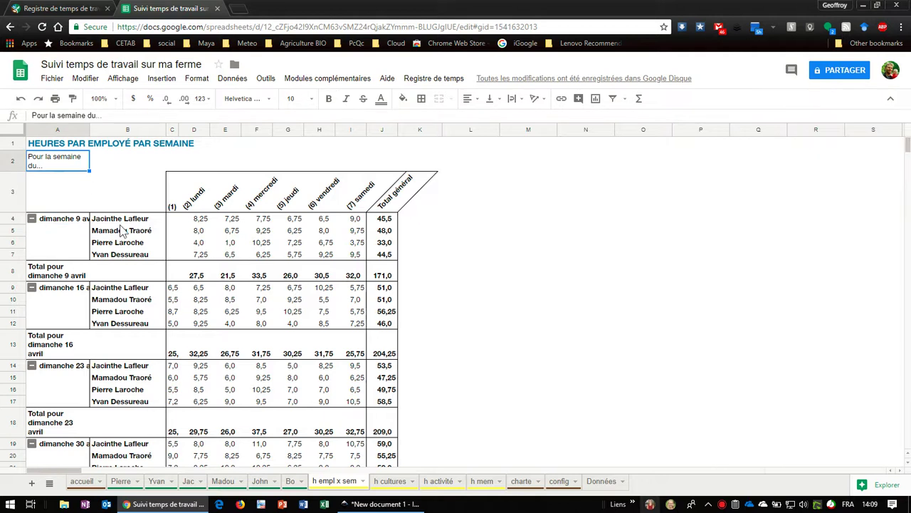
pyautogui.click(132, 219)
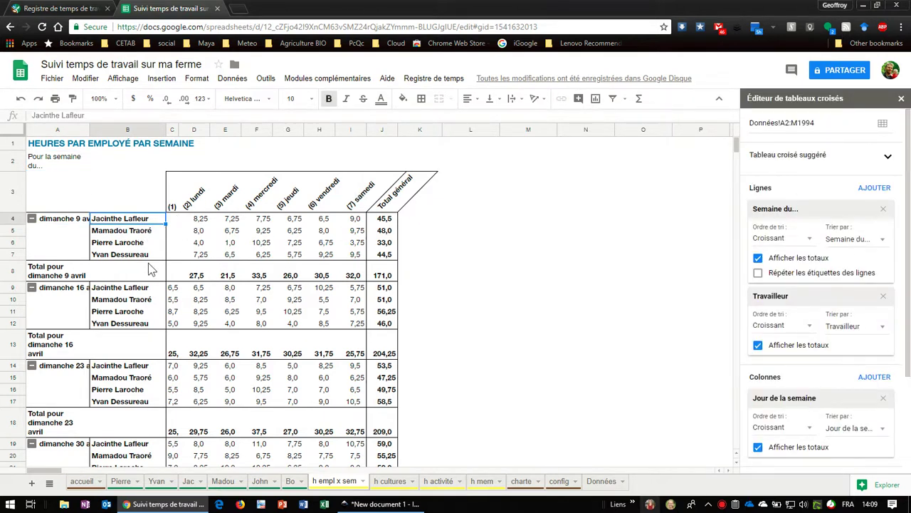
# Check a value in the h cultures hours-per-crop pivot, then go to the charte sheet
pyautogui.click(406, 487)
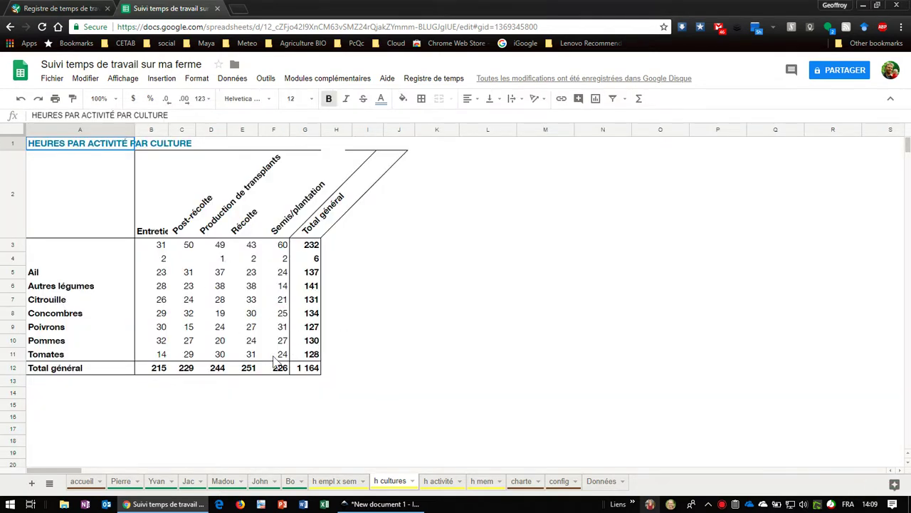
pyautogui.click(278, 313)
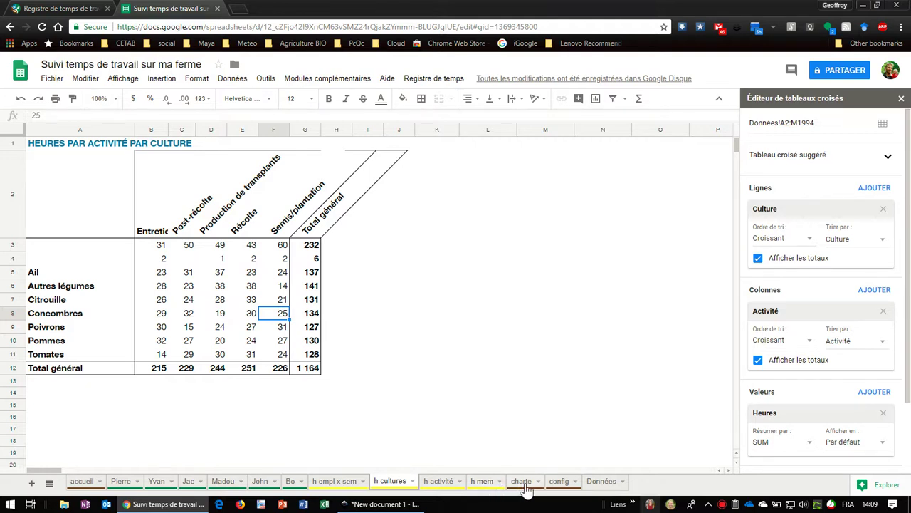
pyautogui.click(522, 482)
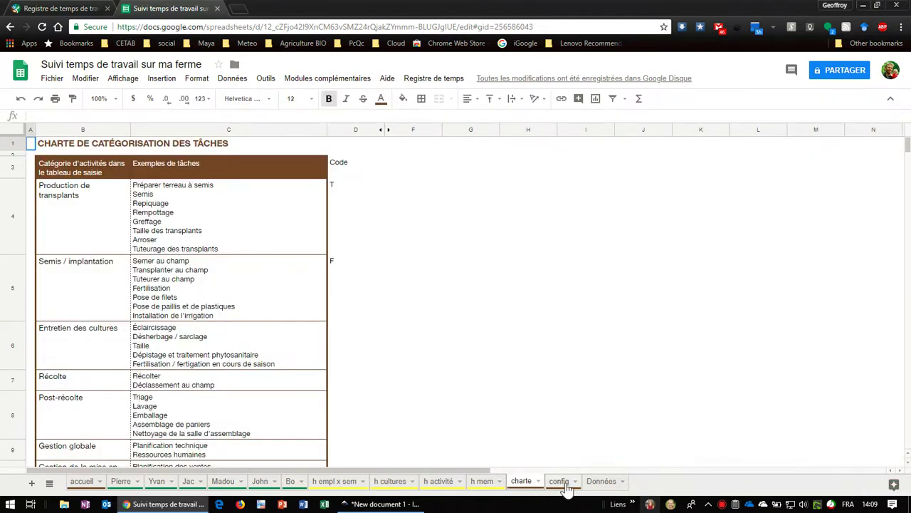
pyautogui.click(111, 224)
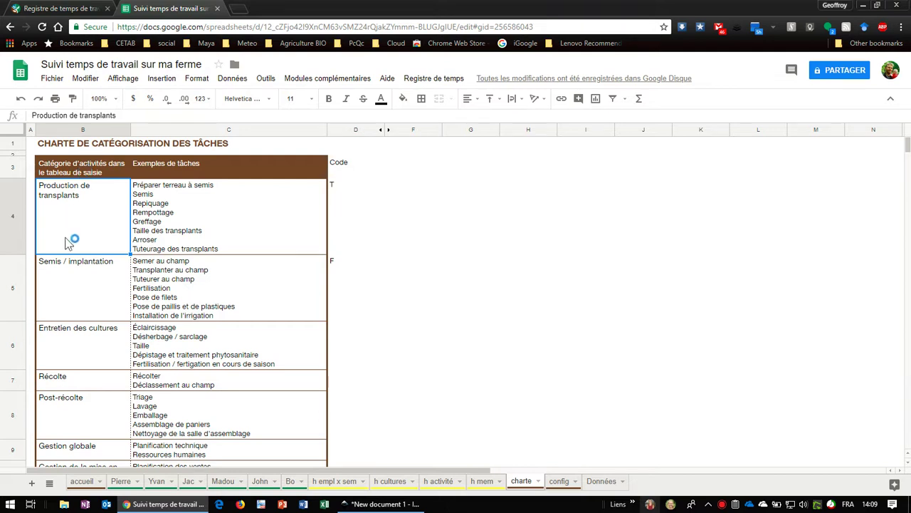
pyautogui.click(100, 298)
pyautogui.click(109, 243)
pyautogui.scroll(-3, 108, 259)
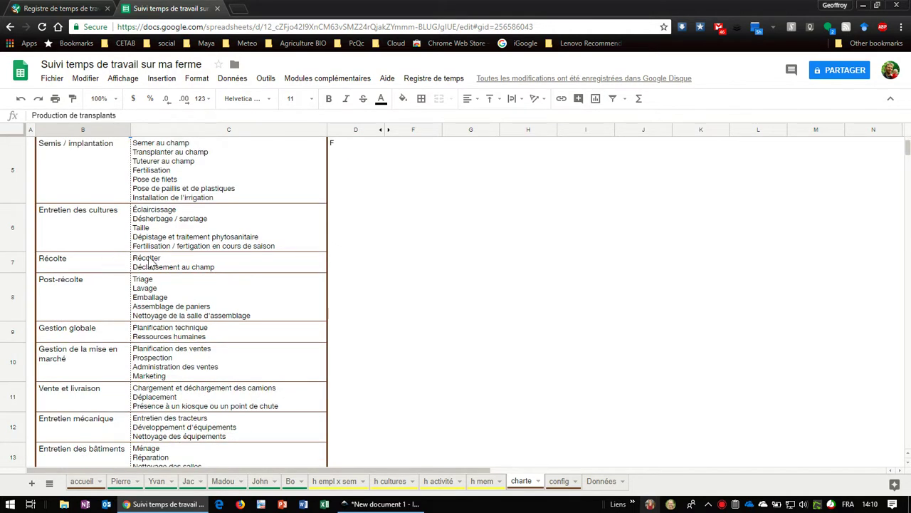
pyautogui.scroll(-2, 107, 259)
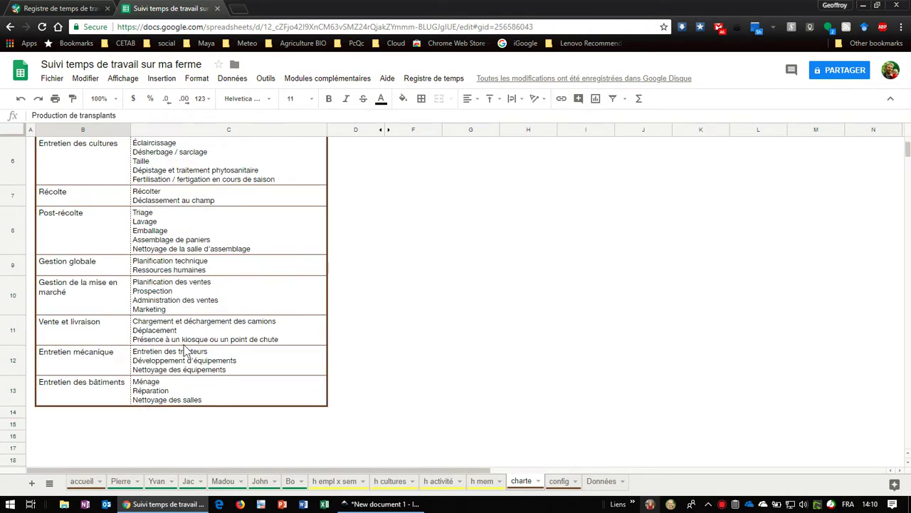
pyautogui.scroll(4, 184, 349)
pyautogui.scroll(1, 184, 349)
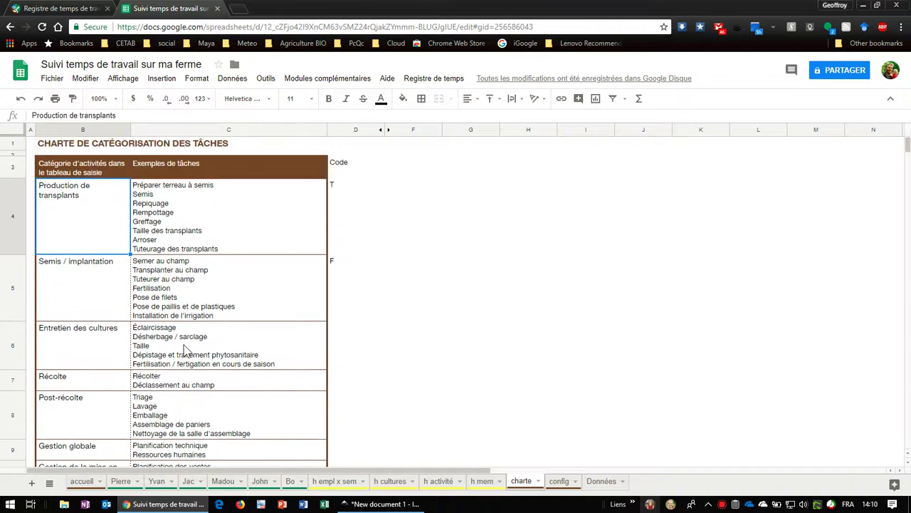
pyautogui.click(169, 228)
pyautogui.click(104, 224)
pyautogui.click(91, 303)
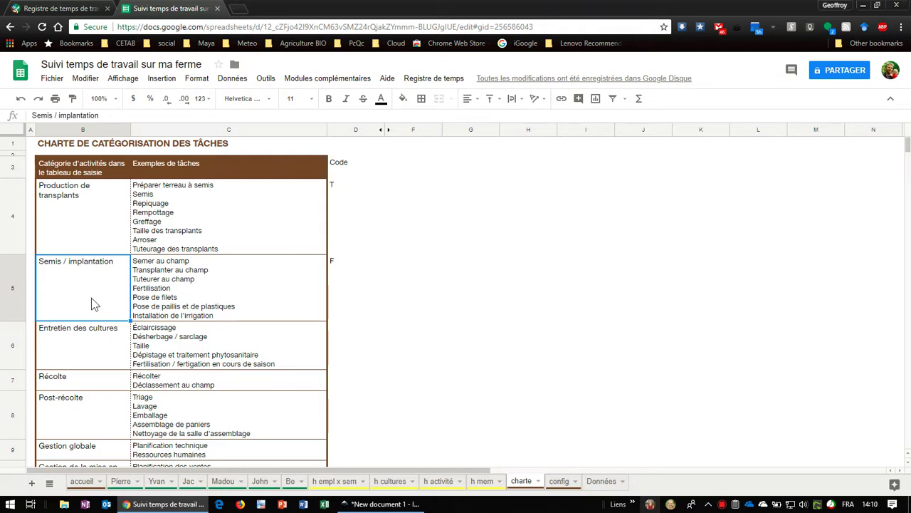
pyautogui.click(92, 216)
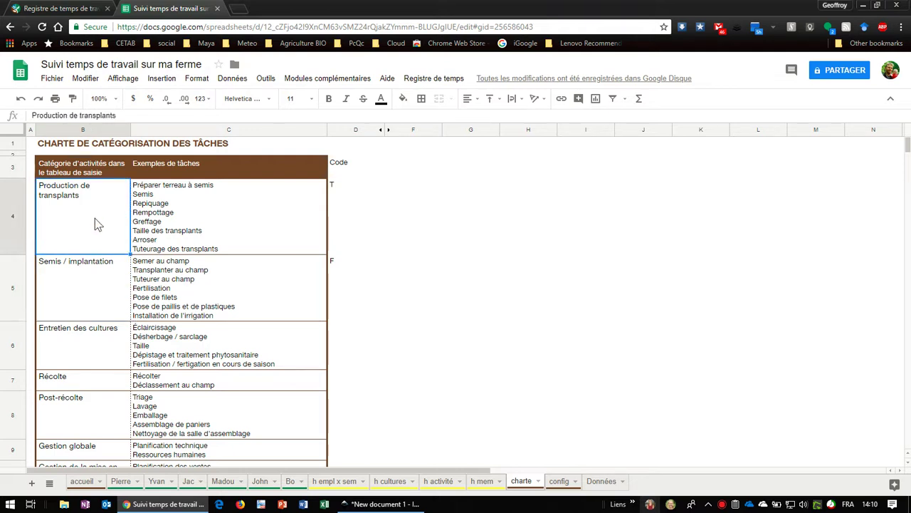
# Select the charte categories from Production de transplants through Entretien des bâtiments
pyautogui.moveTo(99, 230); pyautogui.dragTo(85, 411)
pyautogui.scroll(-3, 85, 418)
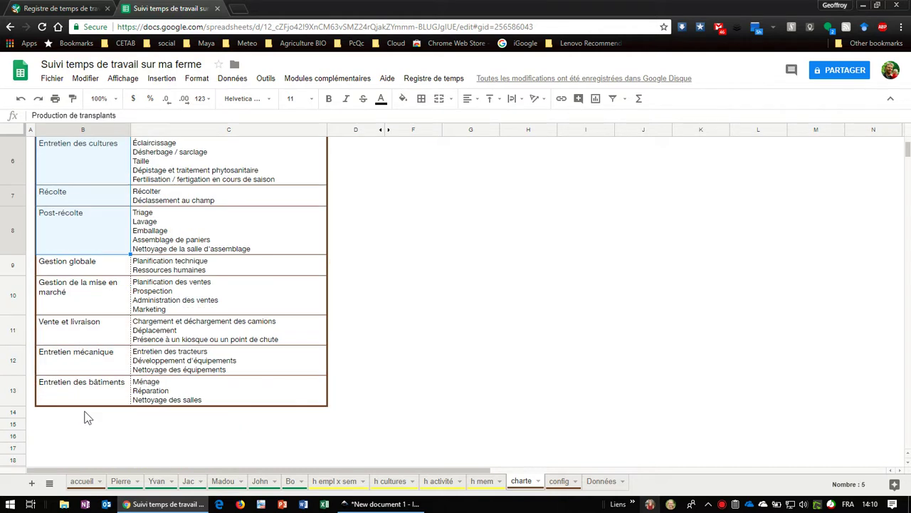
pyautogui.keyDown('shift'); pyautogui.click(84, 397); pyautogui.keyUp('shift')
pyautogui.scroll(5, 121, 395)
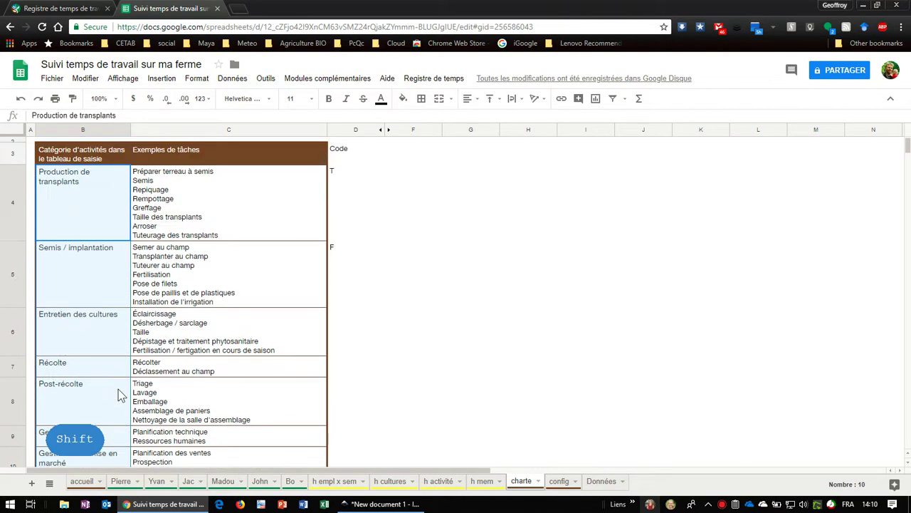
pyautogui.scroll(1, 121, 395)
pyautogui.scroll(-1, 121, 395)
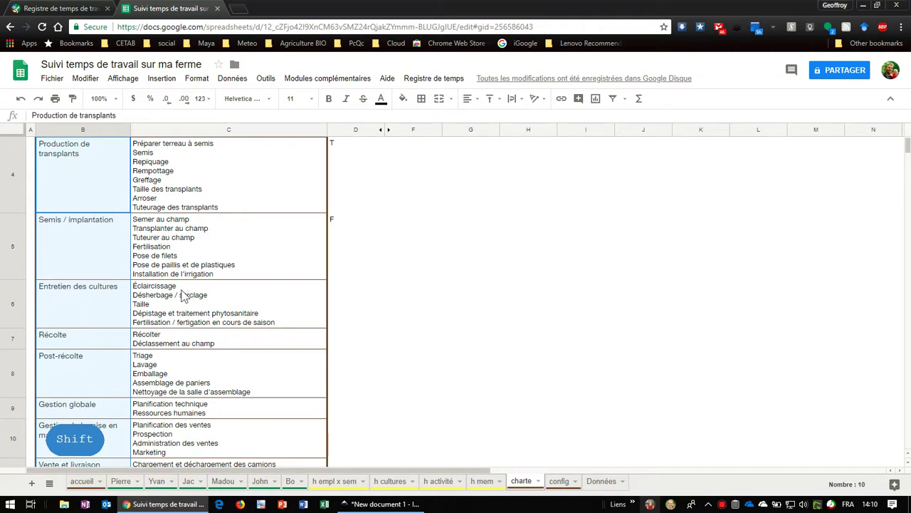
# Look over the task examples for Production de transplants and Semer au champ
pyautogui.click(200, 263)
pyautogui.scroll(1, 201, 264)
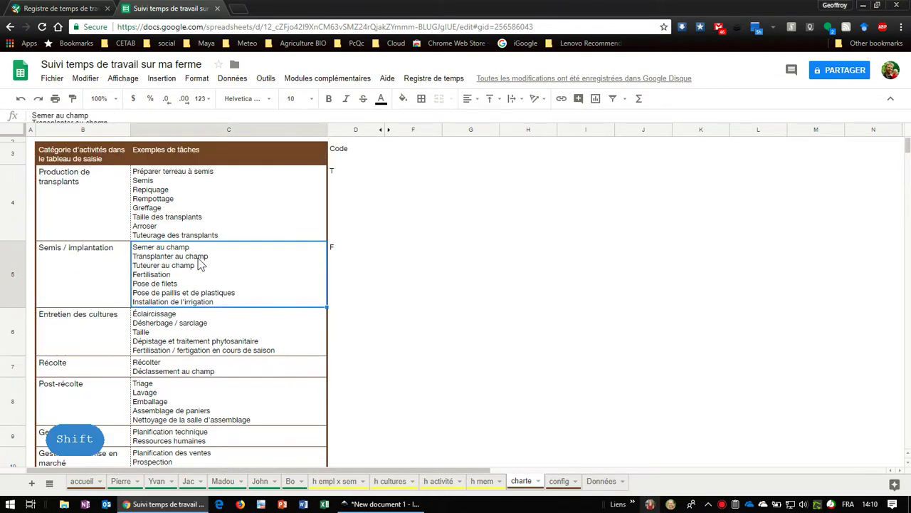
pyautogui.click(213, 225)
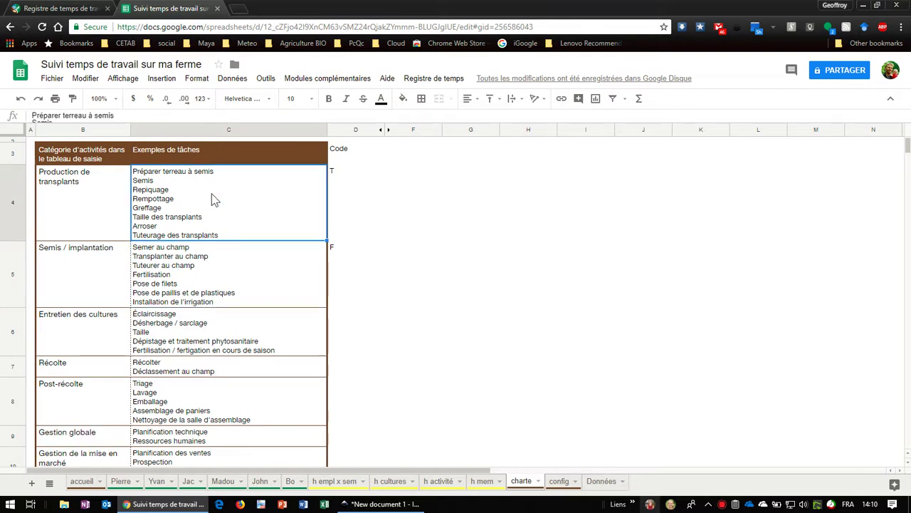
pyautogui.click(209, 271)
# Review the Semis / implantation, Entretien des cultures and Récolte categories, then go to config
pyautogui.click(97, 261)
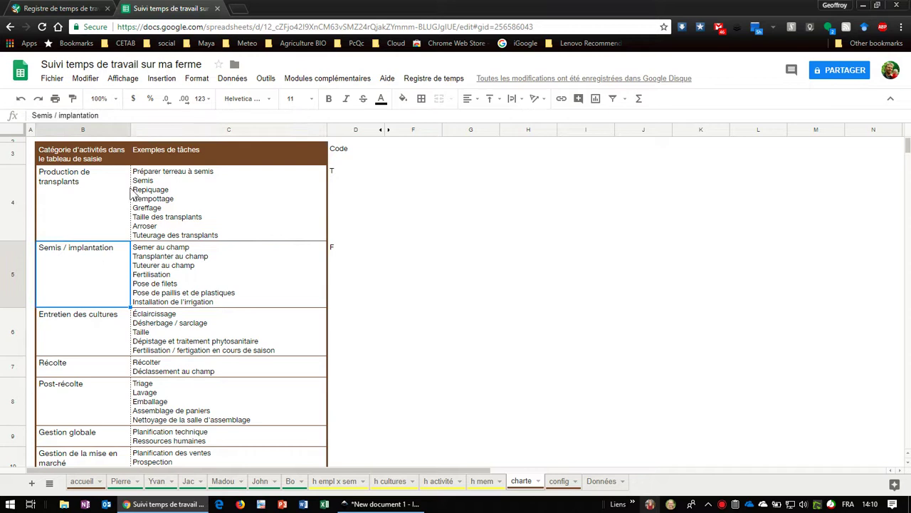
pyautogui.click(100, 220)
pyautogui.click(82, 256)
pyautogui.click(83, 336)
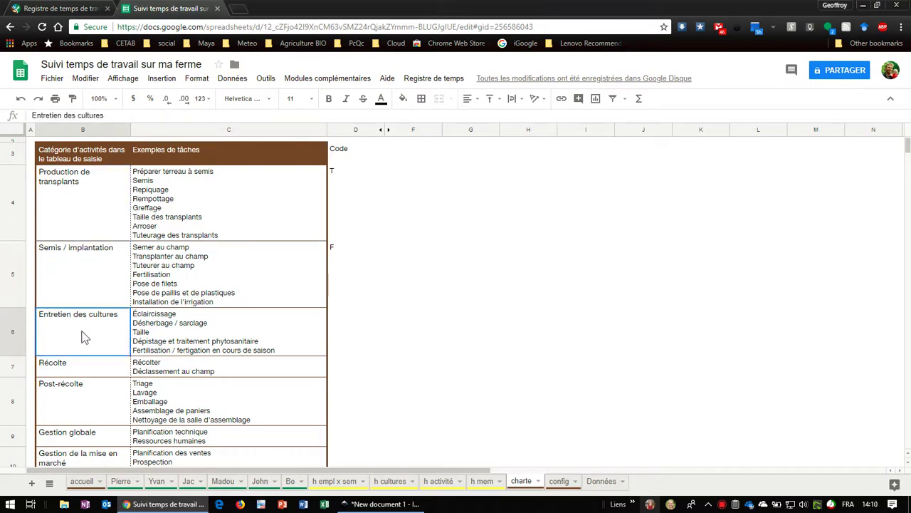
pyautogui.click(80, 375)
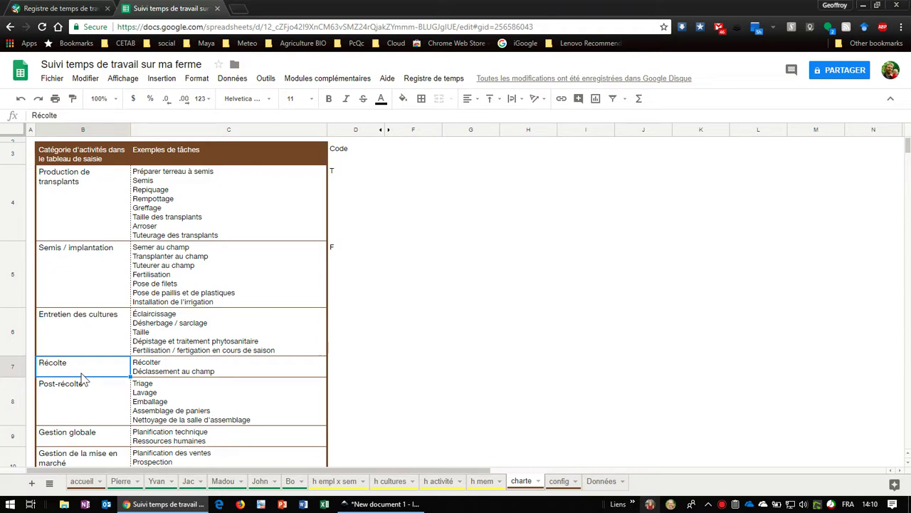
pyautogui.click(143, 339)
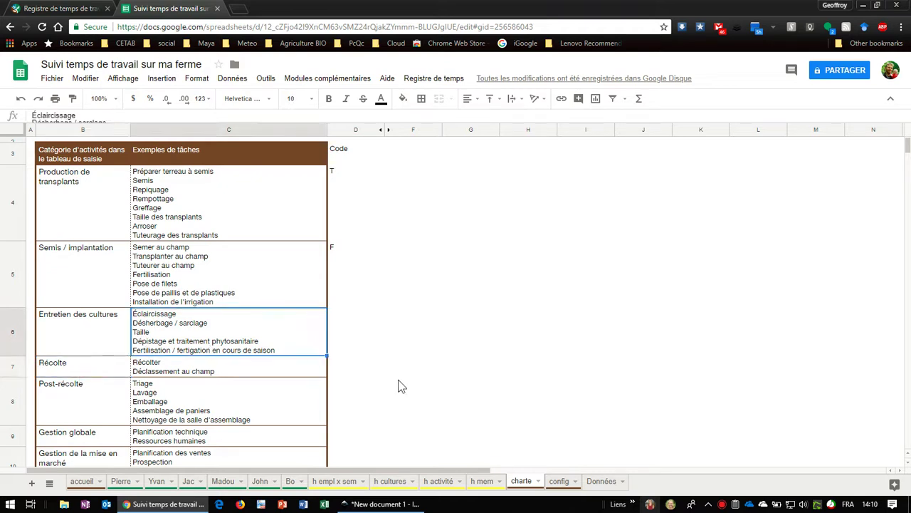
pyautogui.click(558, 482)
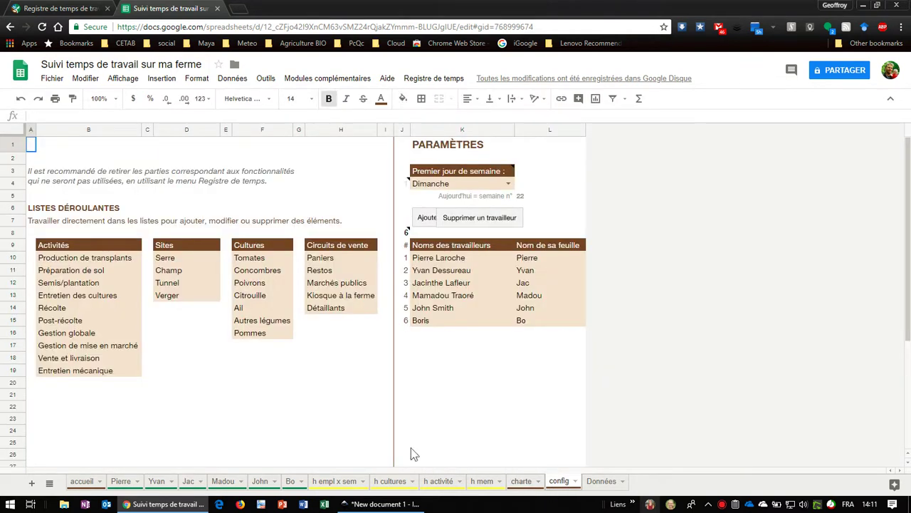
# Move the Supprimer un travailleur drawing to sit beside Ajouter un travailleur
pyautogui.rightClick(520, 224)
pyautogui.click(526, 222)
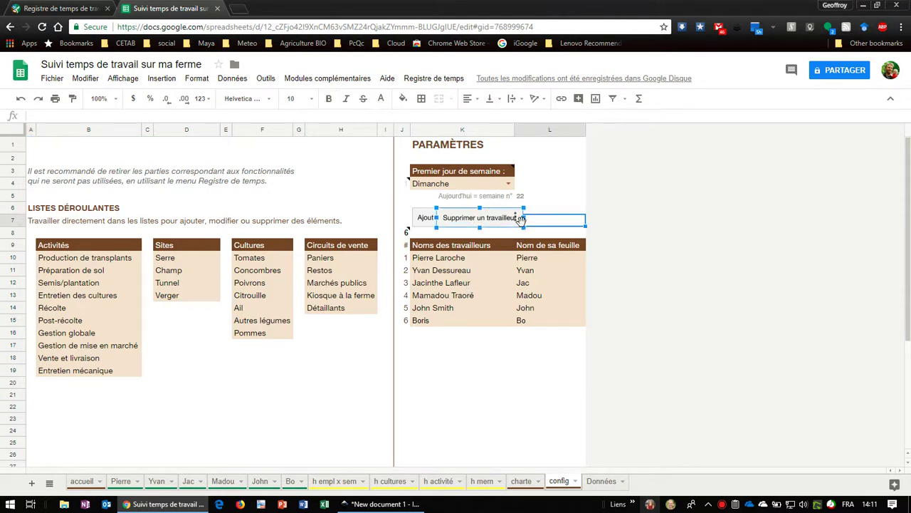
pyautogui.click(545, 224)
pyautogui.moveTo(546, 228); pyautogui.dragTo(603, 227)
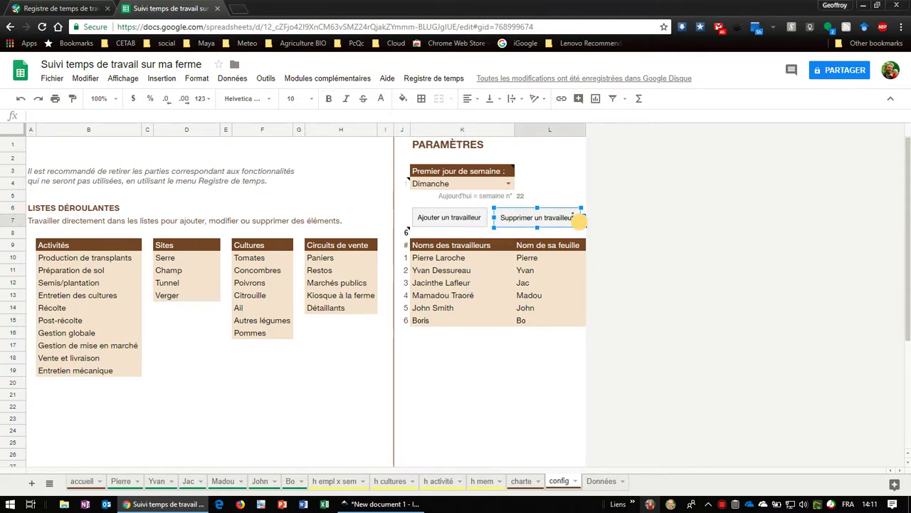
# Highlight the Circuits de vente, Cultures, Sites and Activités lists to review their entries
pyautogui.click(470, 248)
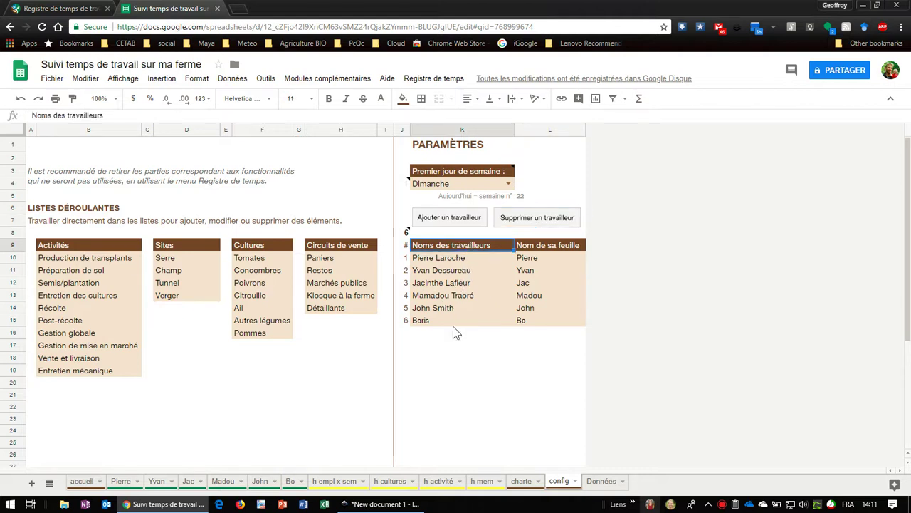
pyautogui.moveTo(328, 245); pyautogui.dragTo(326, 306)
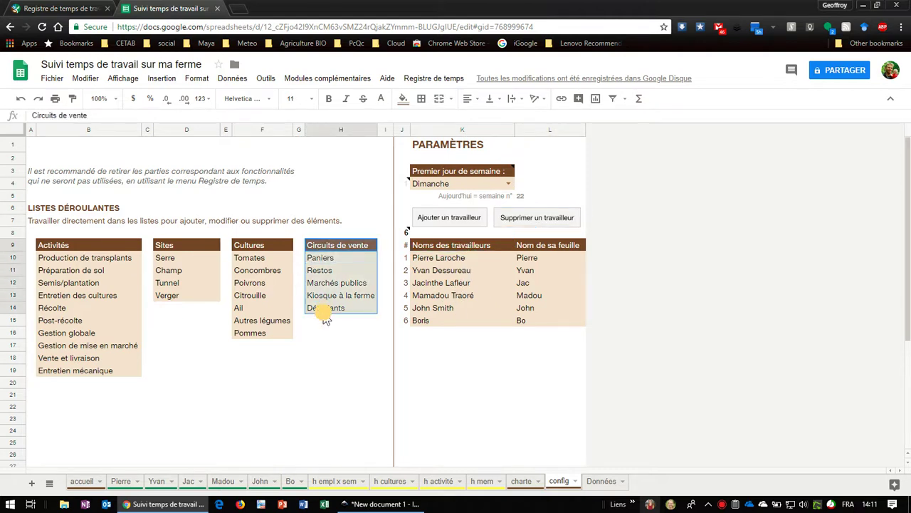
pyautogui.click(271, 258)
pyautogui.moveTo(274, 285); pyautogui.dragTo(256, 333)
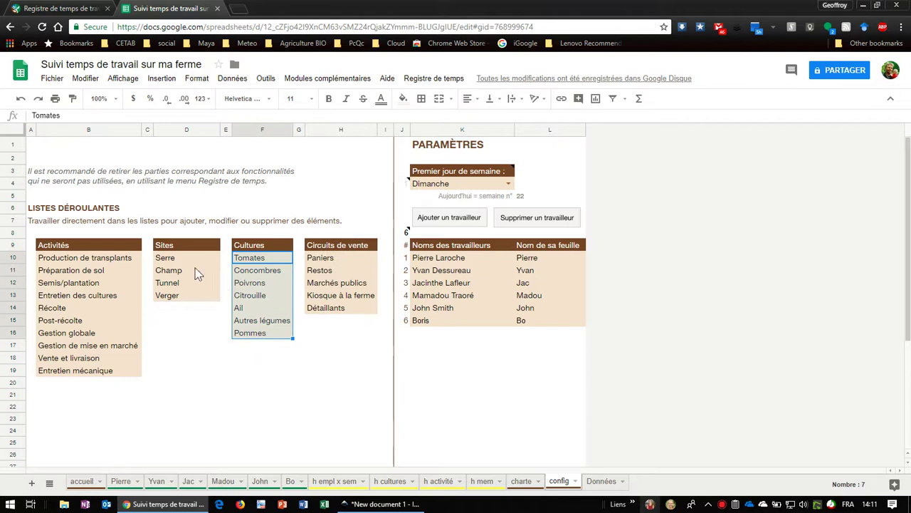
pyautogui.moveTo(186, 249); pyautogui.dragTo(184, 297)
pyautogui.moveTo(99, 247); pyautogui.dragTo(92, 372)
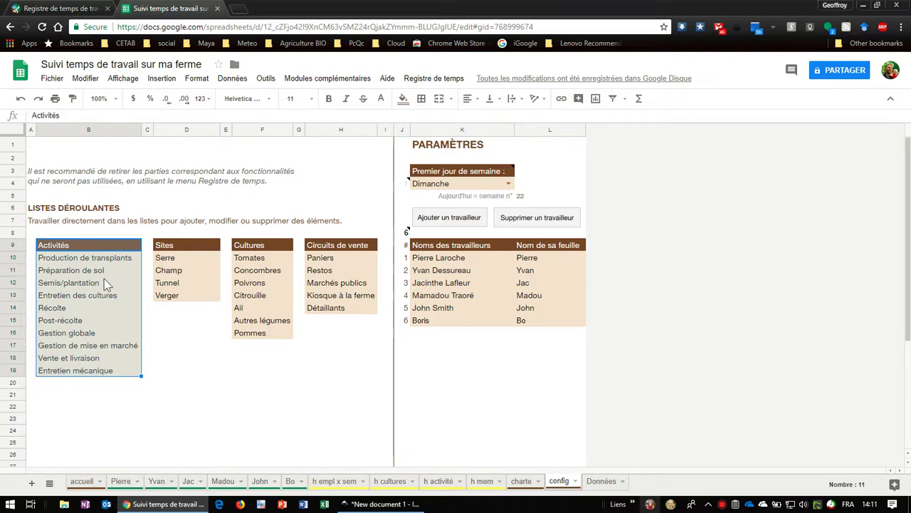
pyautogui.click(217, 308)
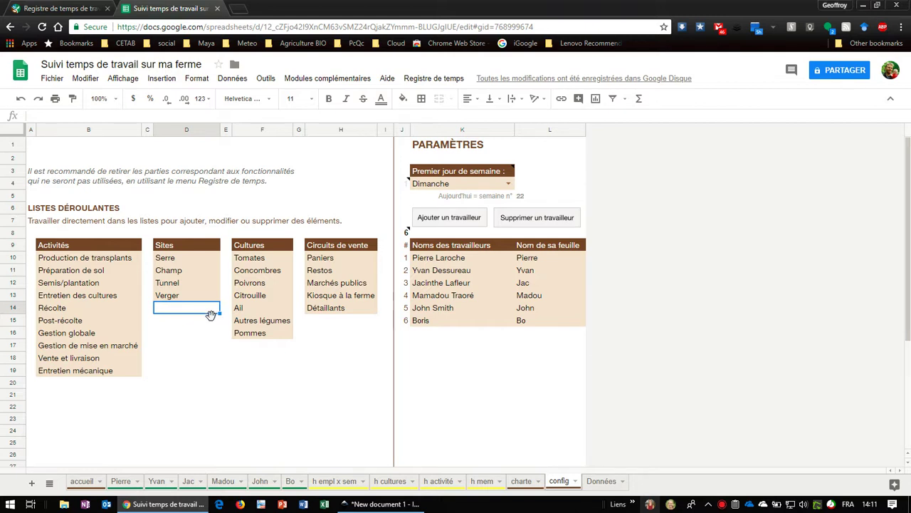
# On Pierre's sheet, check the Semis/plantation entry and first dates, then switch to Yvan's sheet
pyautogui.click(135, 482)
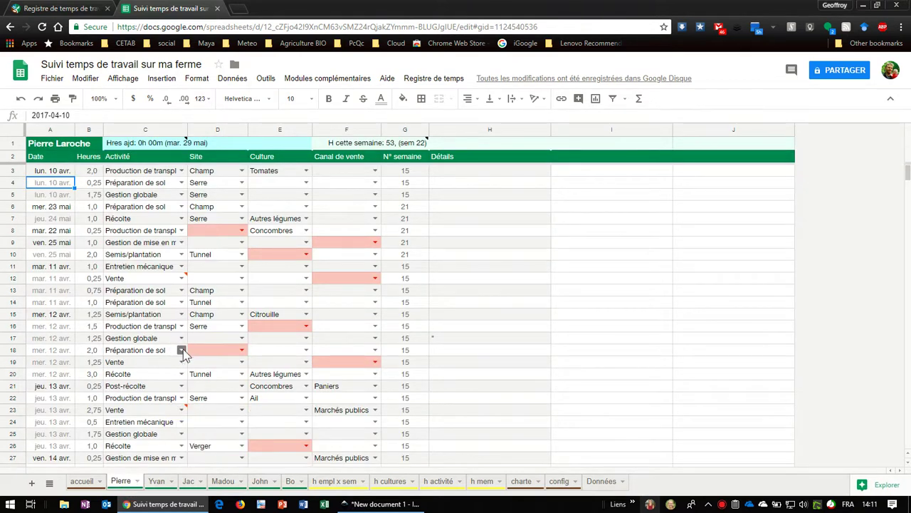
pyautogui.moveTo(182, 338)
pyautogui.click(165, 311)
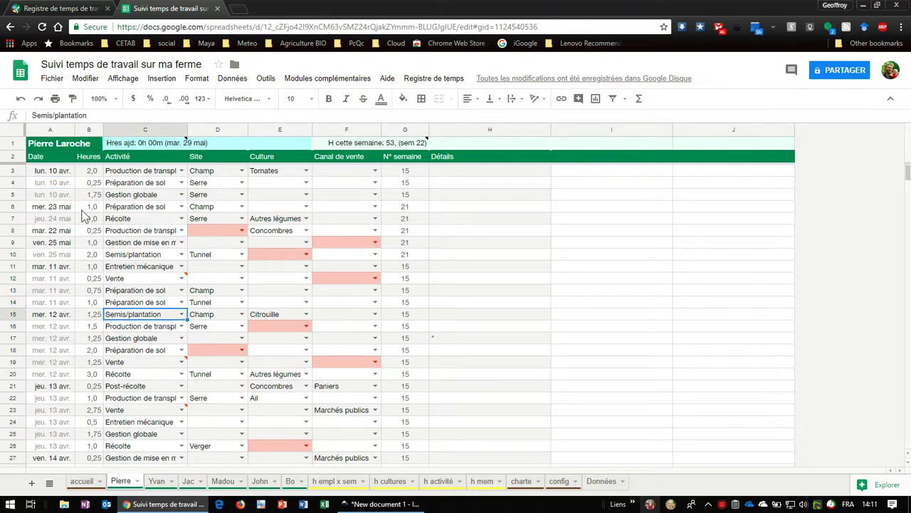
pyautogui.click(60, 194)
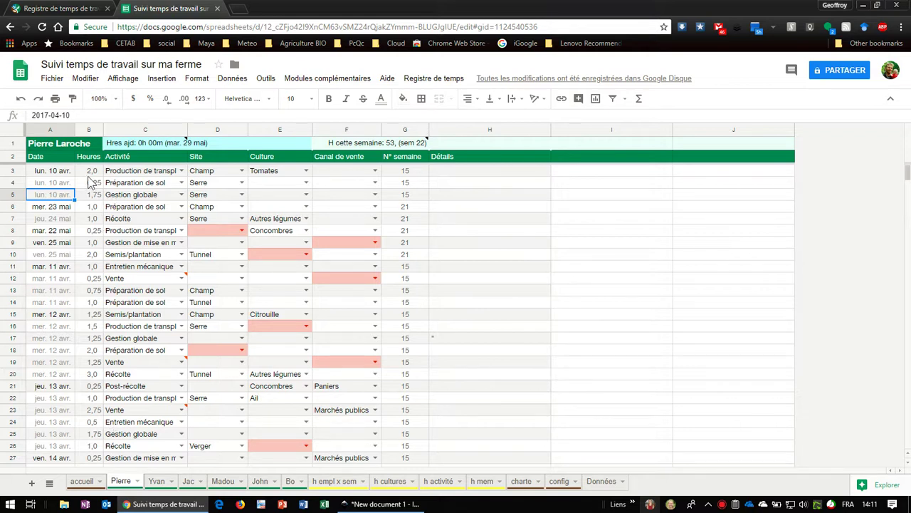
pyautogui.click(61, 173)
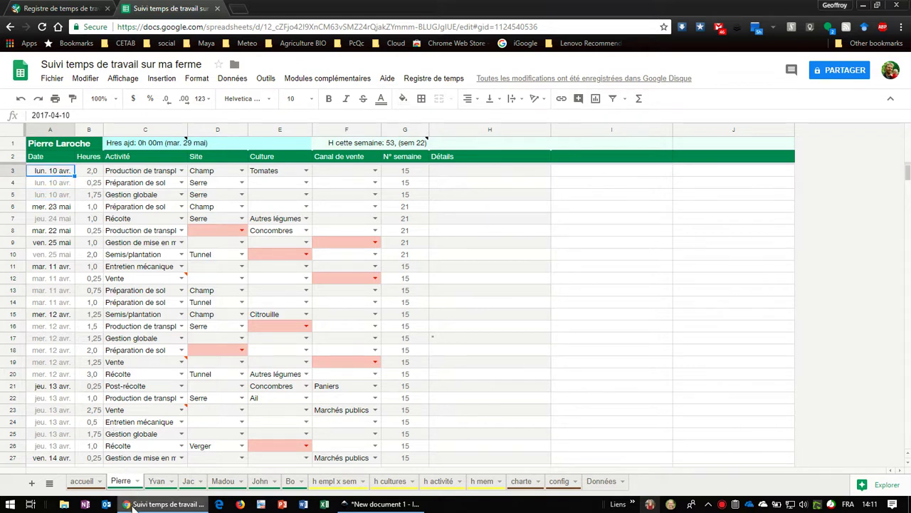
pyautogui.click(157, 481)
pyautogui.click(69, 171)
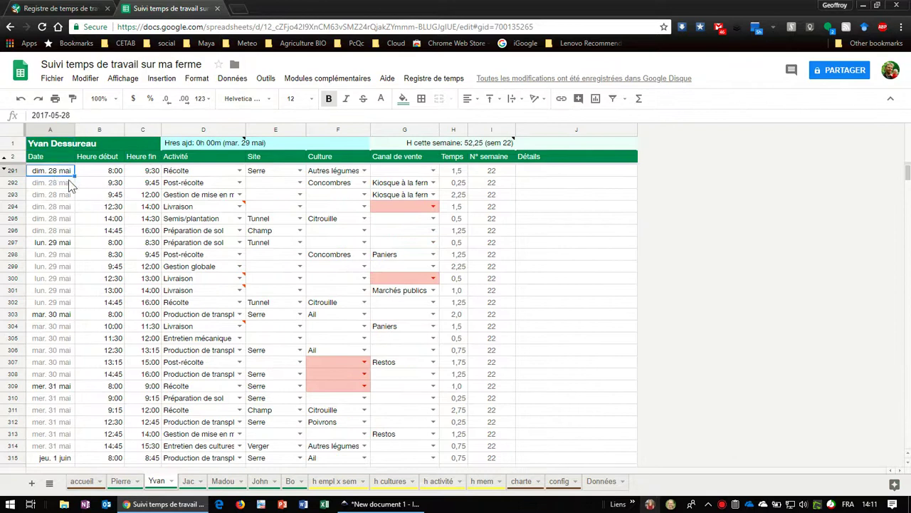
pyautogui.scroll(-1, 79, 203)
pyautogui.scroll(1, 80, 205)
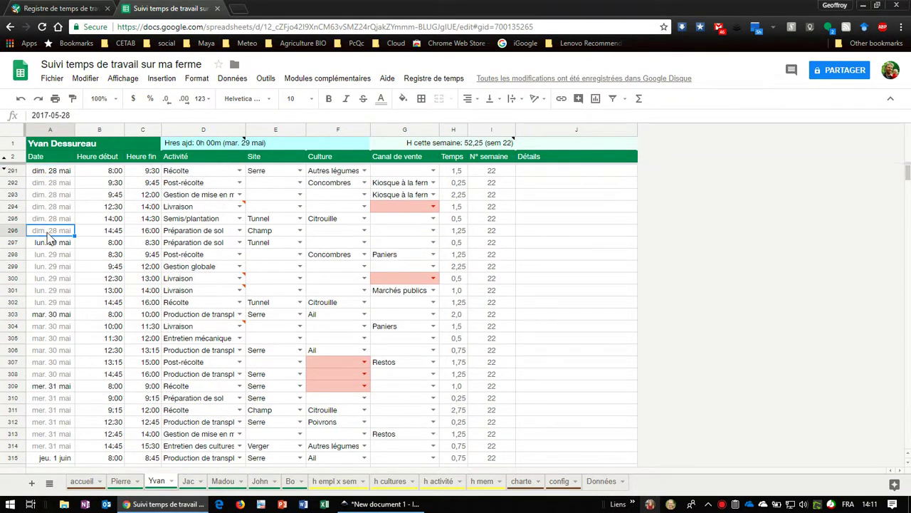
pyautogui.click(203, 173)
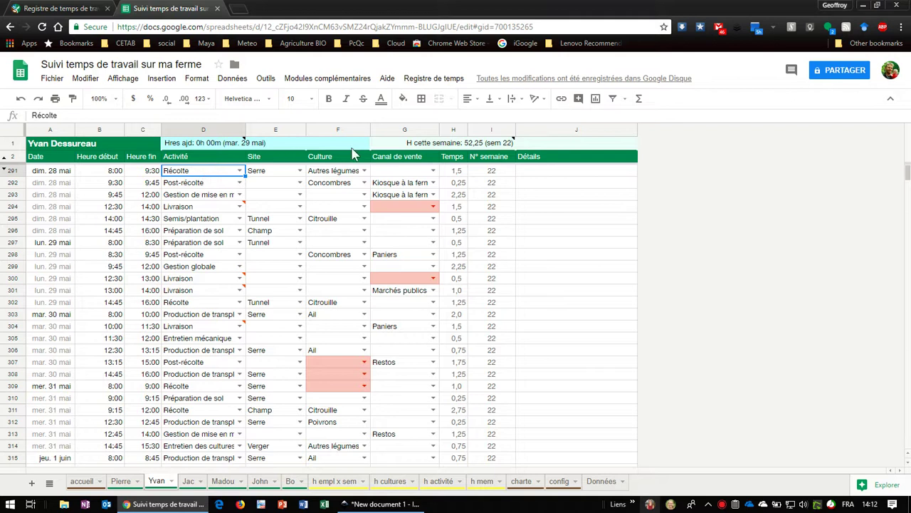
pyautogui.click(408, 183)
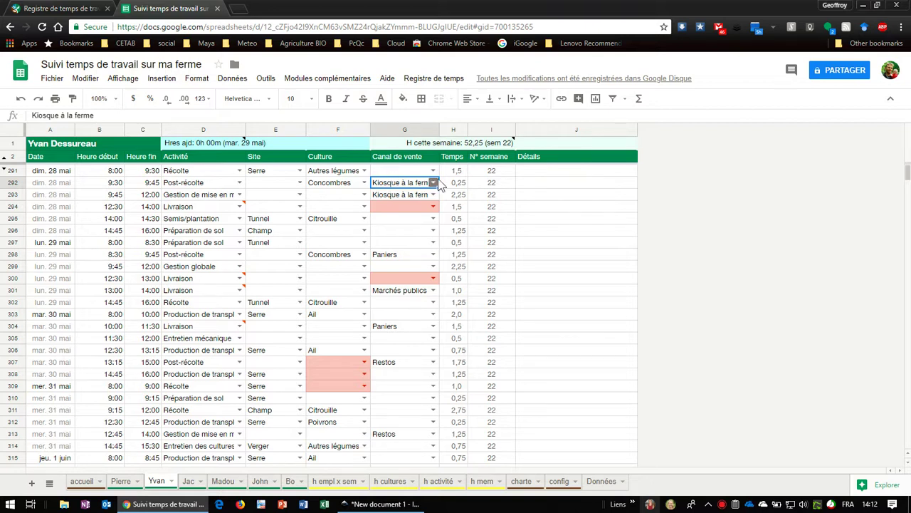
pyautogui.click(129, 186)
pyautogui.click(113, 174)
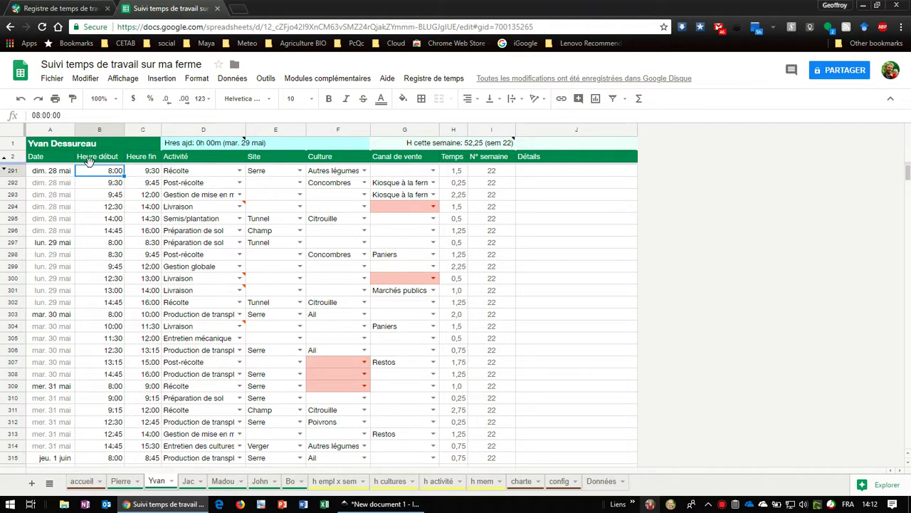
pyautogui.click(60, 178)
pyautogui.click(108, 175)
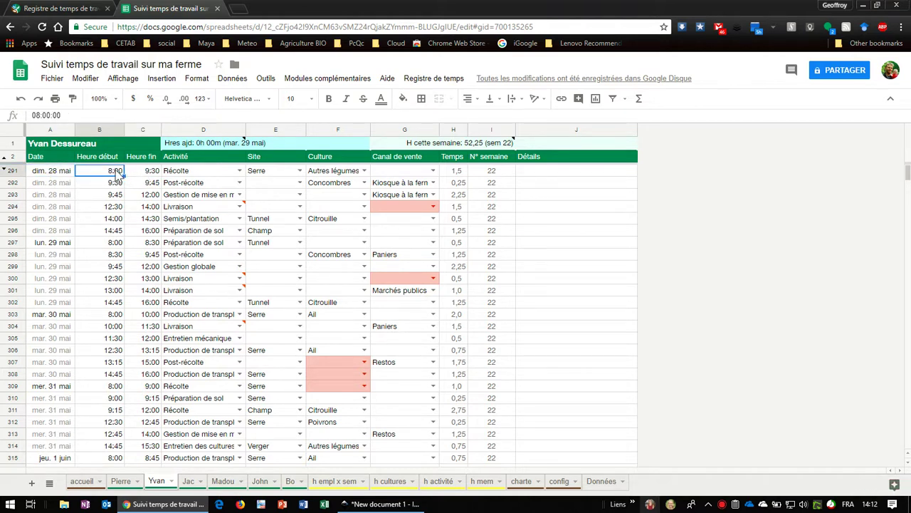
pyautogui.click(225, 178)
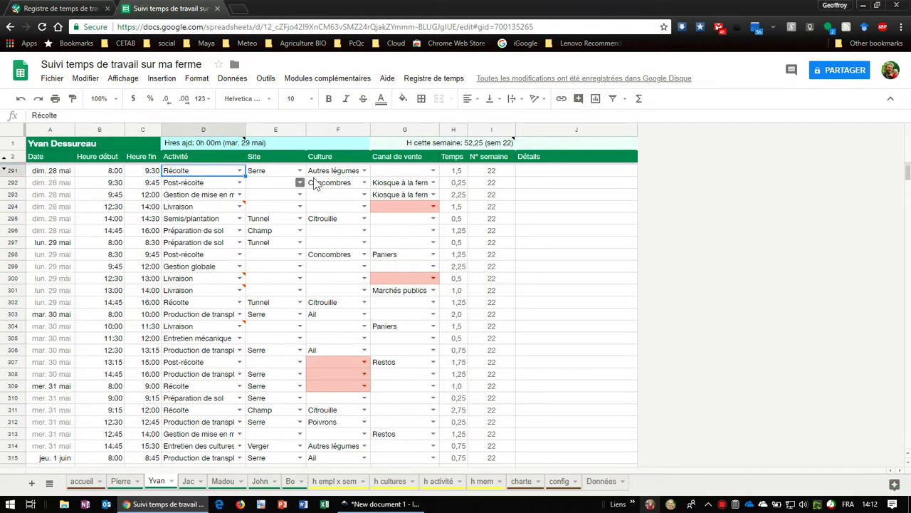
pyautogui.click(376, 175)
pyautogui.click(363, 171)
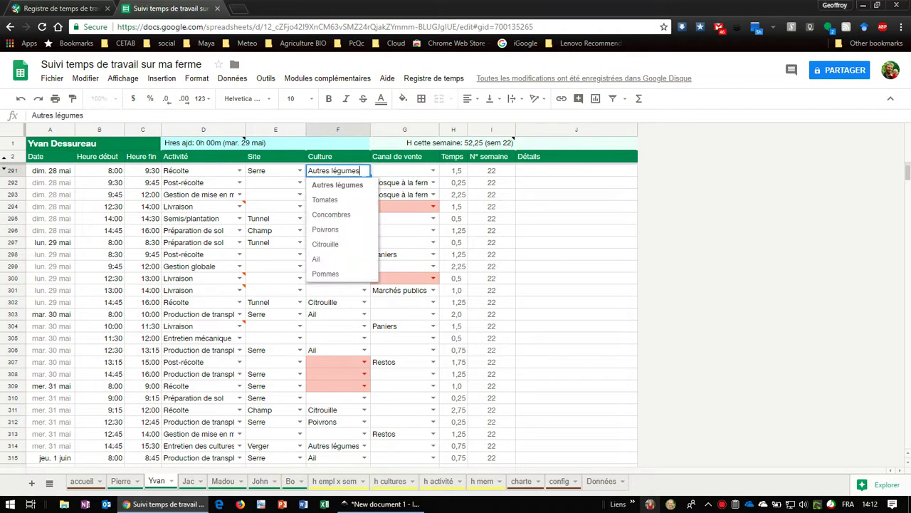
pyautogui.press('Escape')
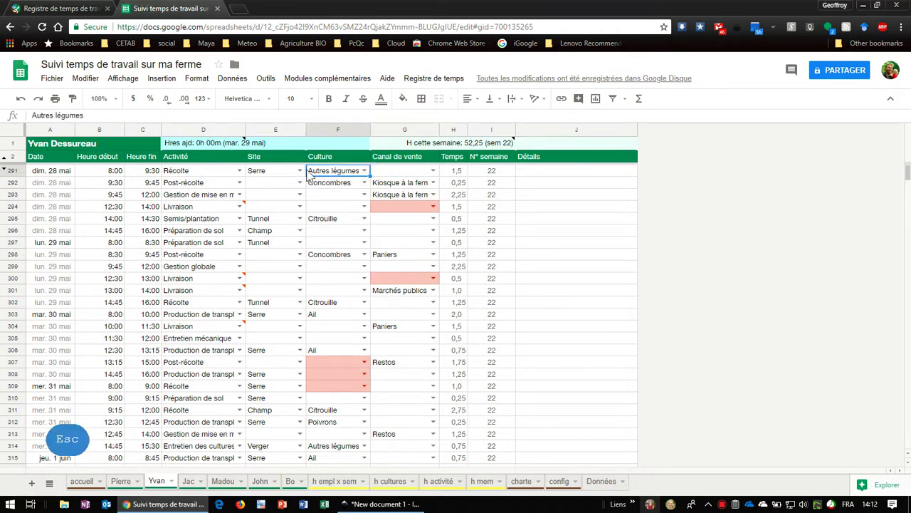
pyautogui.click(287, 173)
pyautogui.click(378, 175)
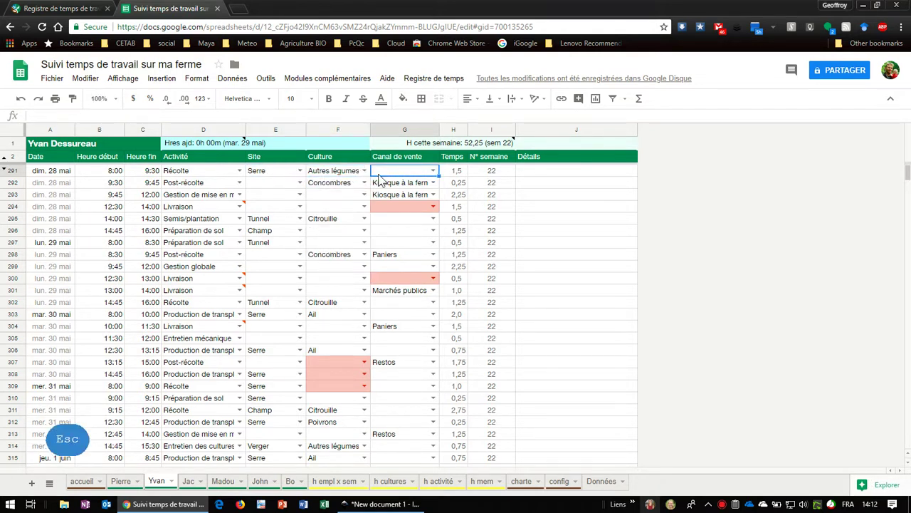
pyautogui.click(450, 171)
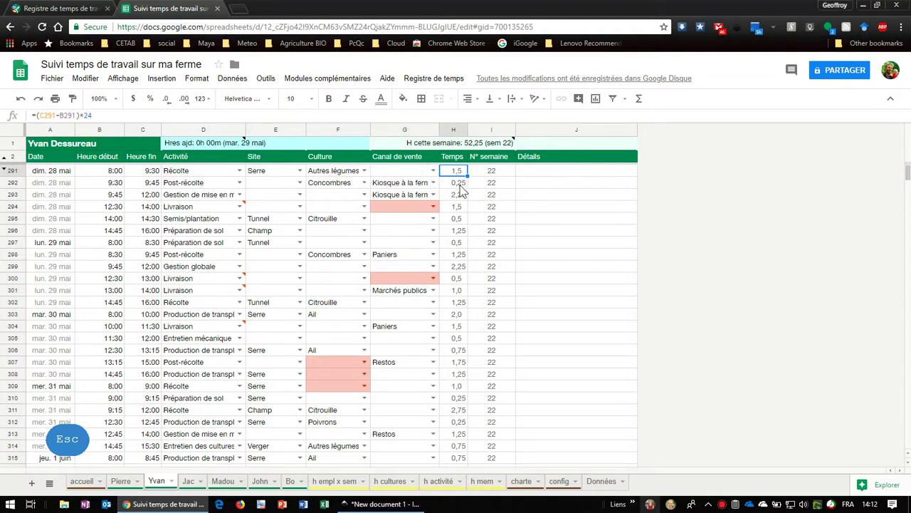
pyautogui.click(103, 174)
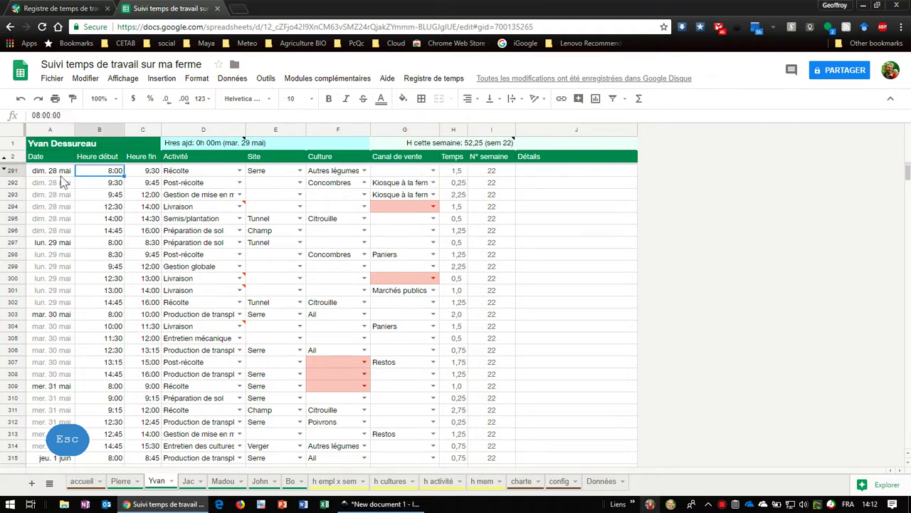
pyautogui.click(159, 172)
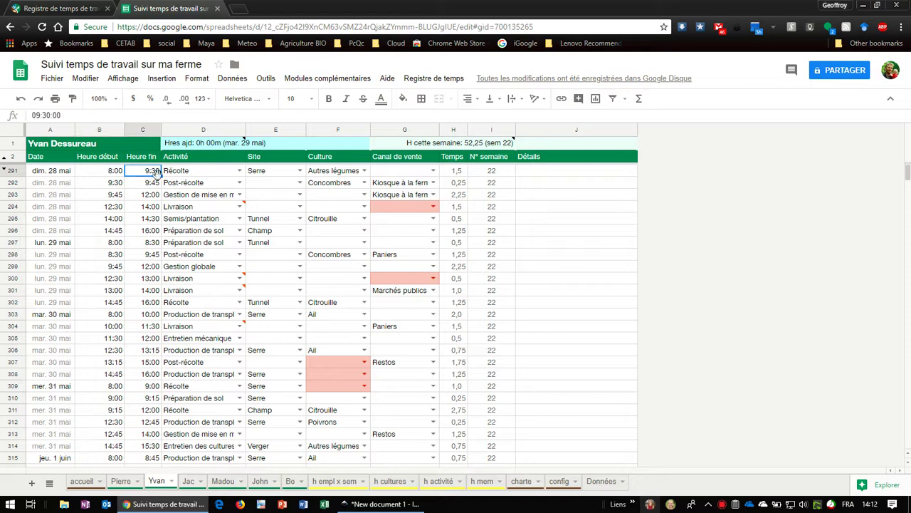
pyautogui.click(239, 171)
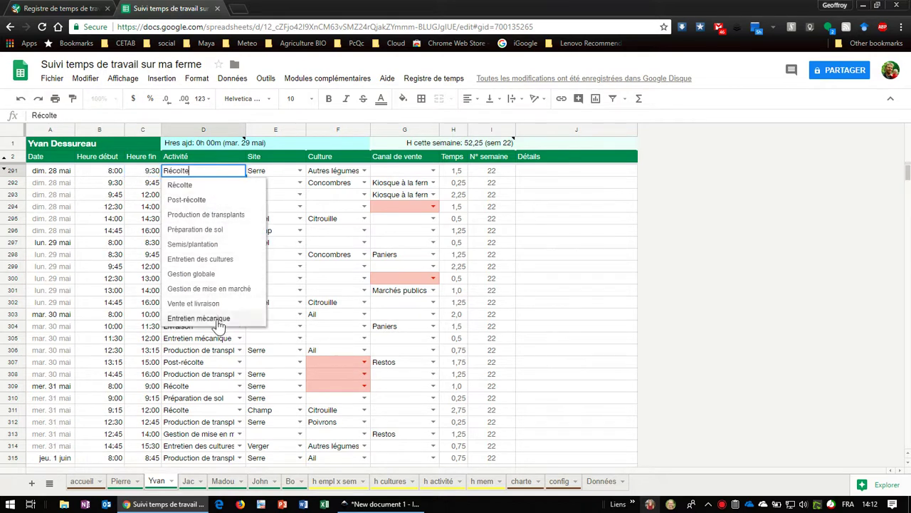
pyautogui.click(277, 173)
pyautogui.click(300, 171)
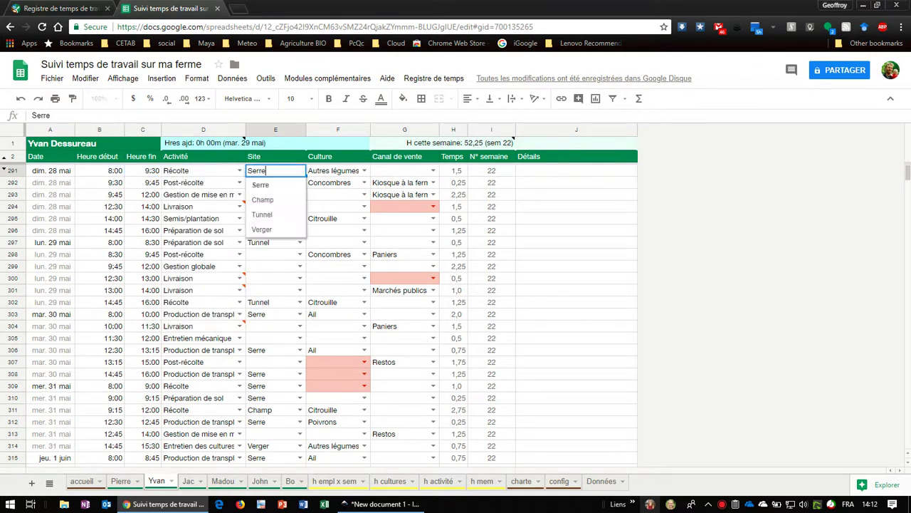
pyautogui.click(331, 171)
pyautogui.click(364, 171)
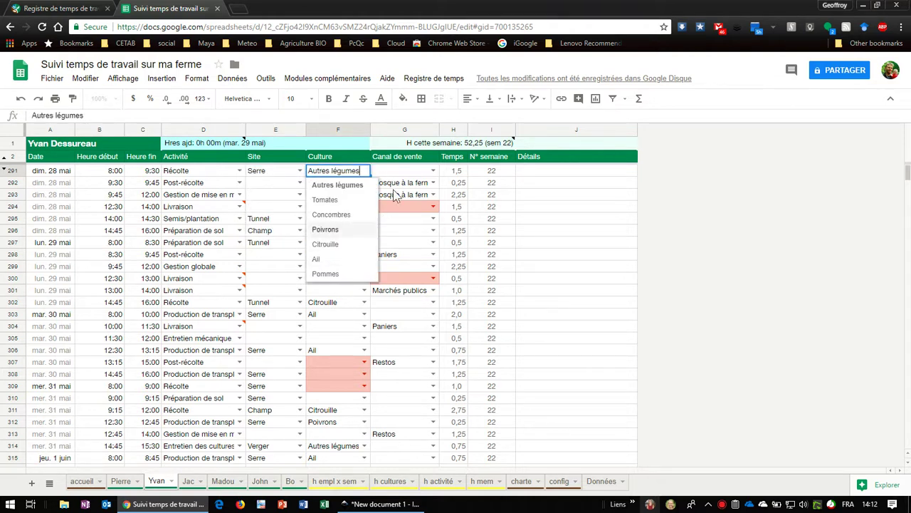
pyautogui.click(424, 174)
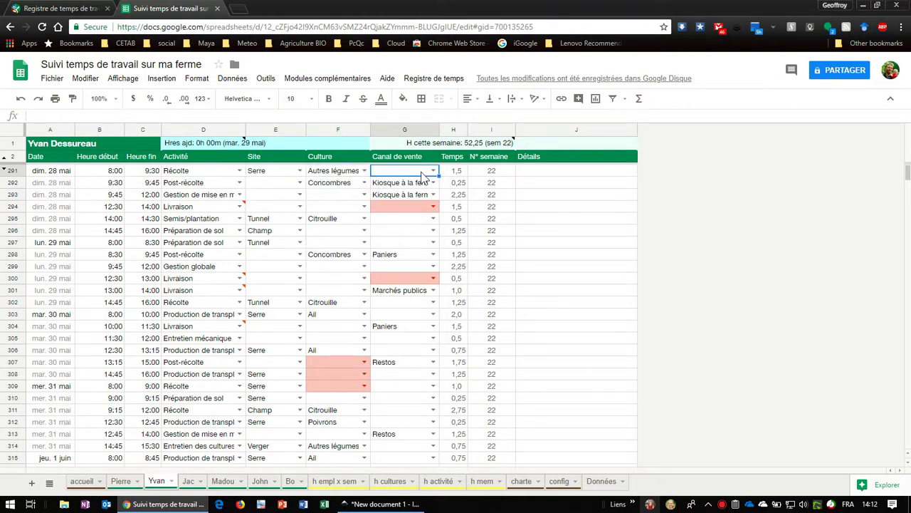
pyautogui.click(457, 131)
pyautogui.click(490, 131)
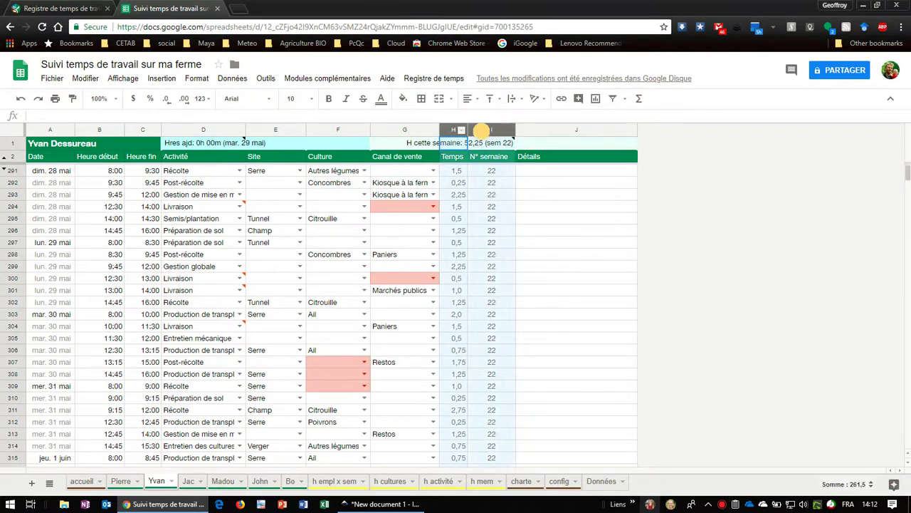
pyautogui.click(492, 172)
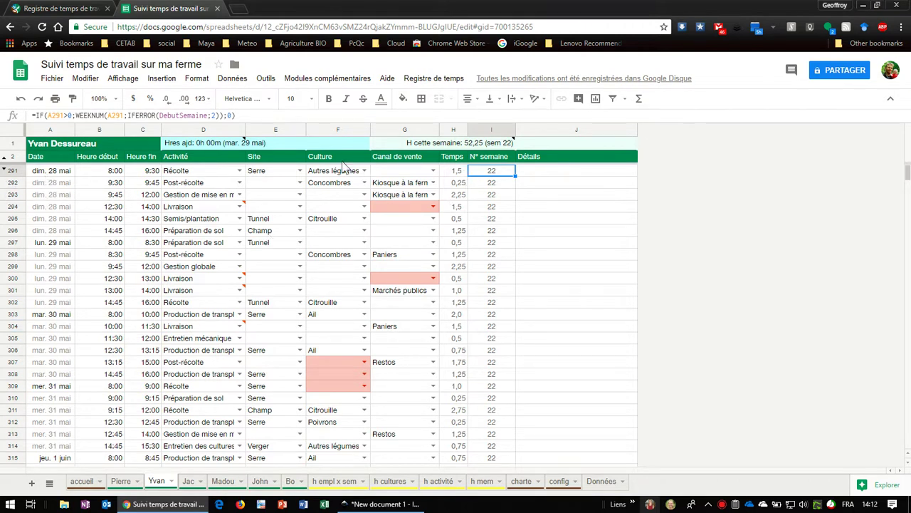
pyautogui.click(491, 142)
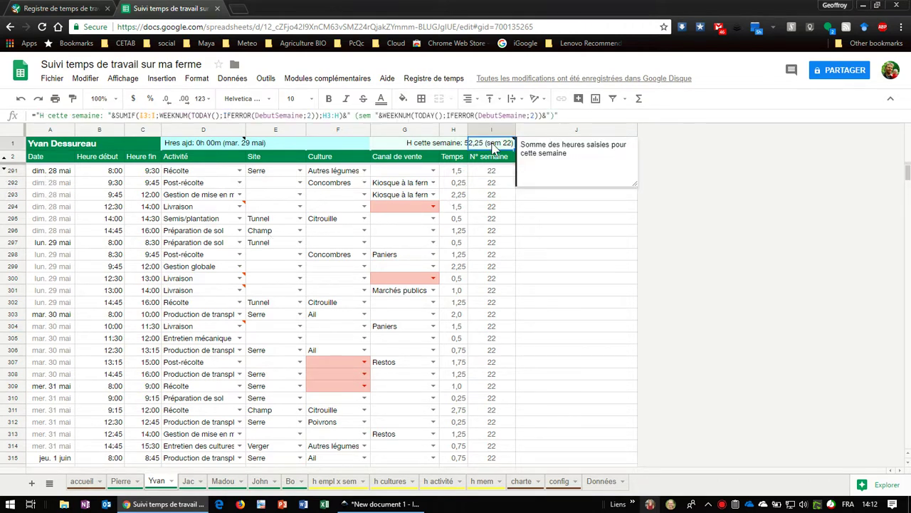
pyautogui.click(457, 170)
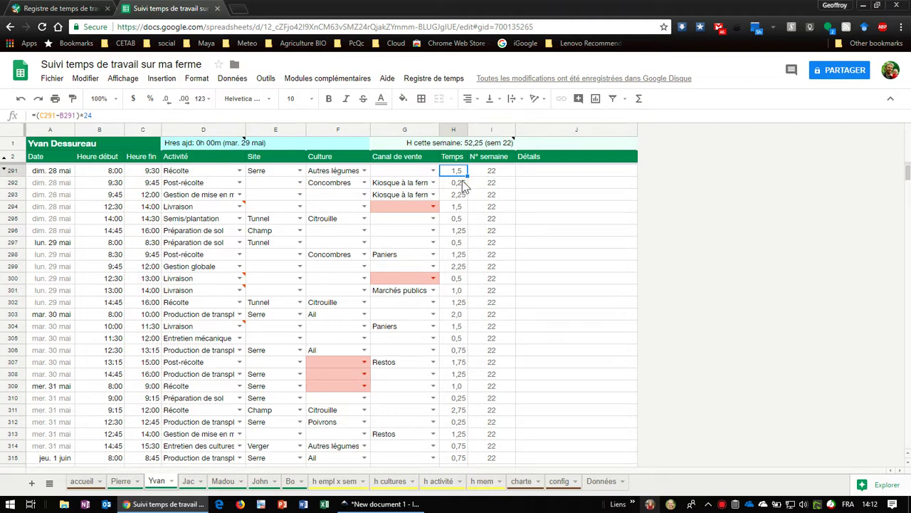
pyautogui.click(347, 173)
pyautogui.press('Left')
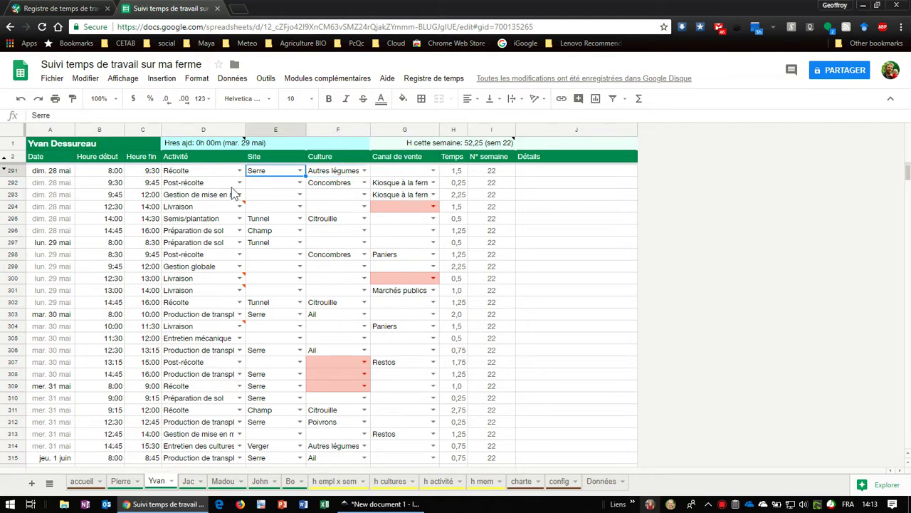
pyautogui.click(561, 175)
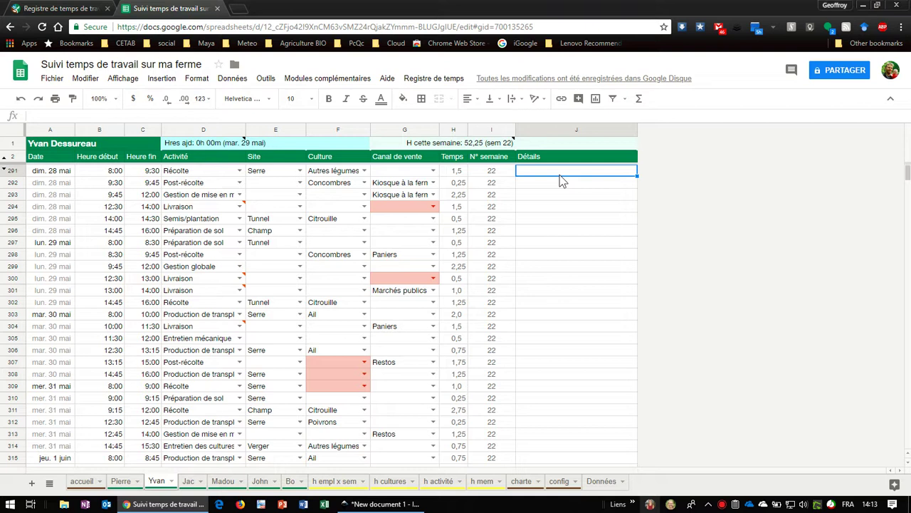
# Enter the detail 'Collecte des transplants' in the current log row
pyautogui.press('shift')
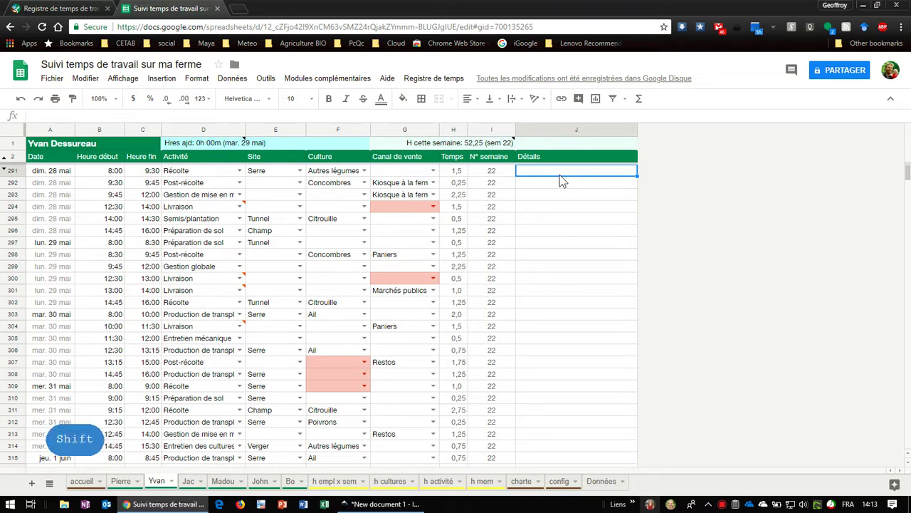
pyautogui.press('shift')
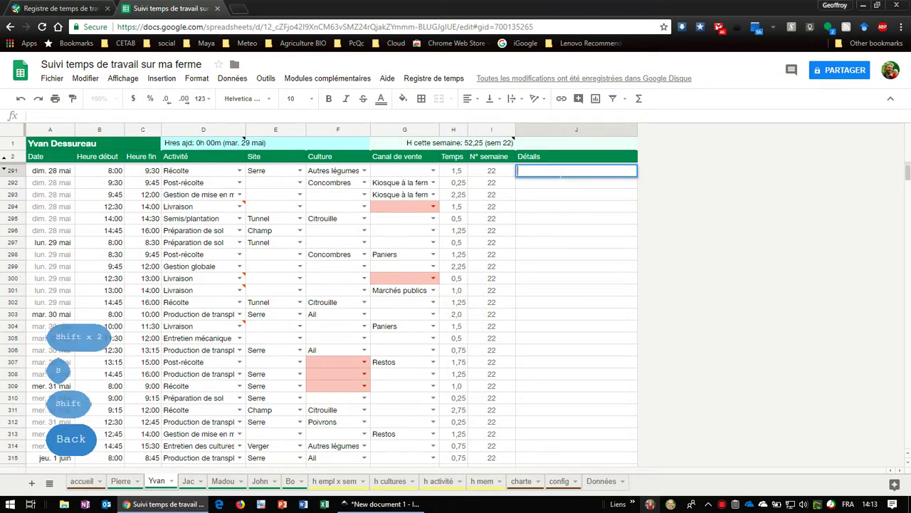
pyautogui.write('Collecte des tr')
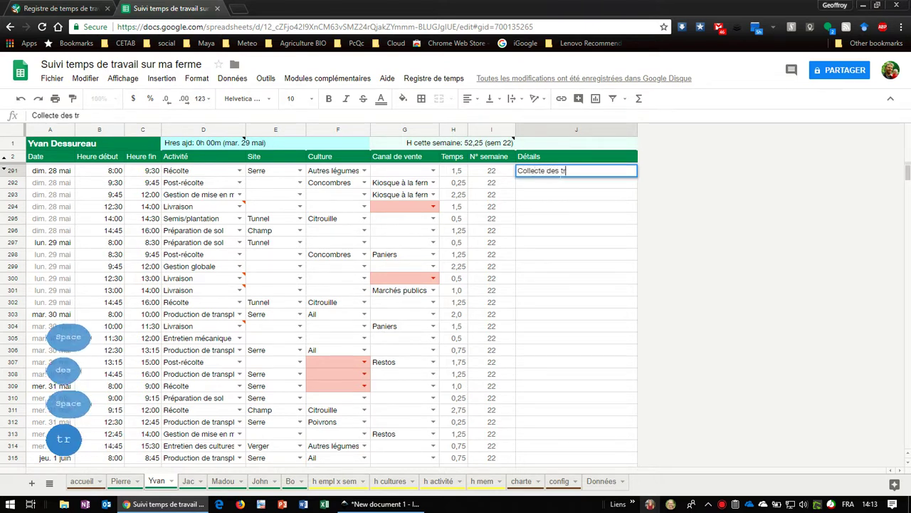
pyautogui.write('ansplants')
pyautogui.press('Return')
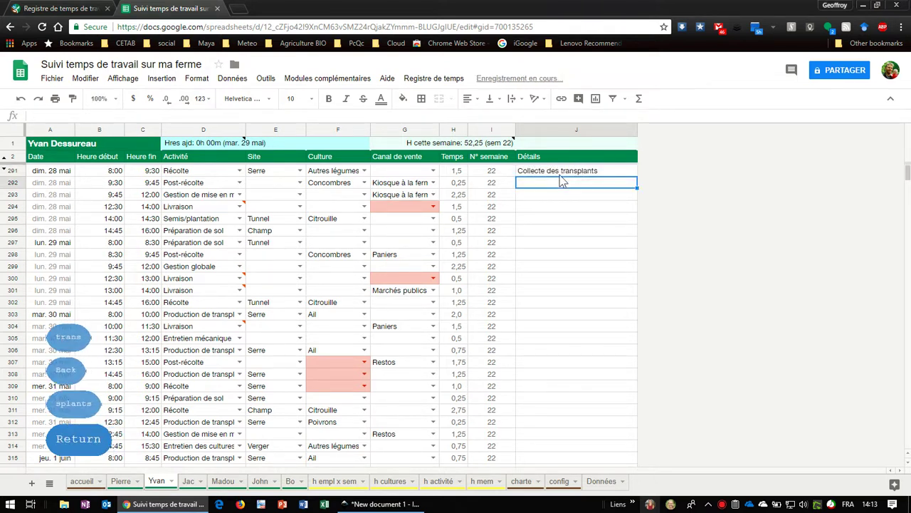
# Check row 292's Post-récolte activity, sales channel and H292 hours formula
pyautogui.click(169, 183)
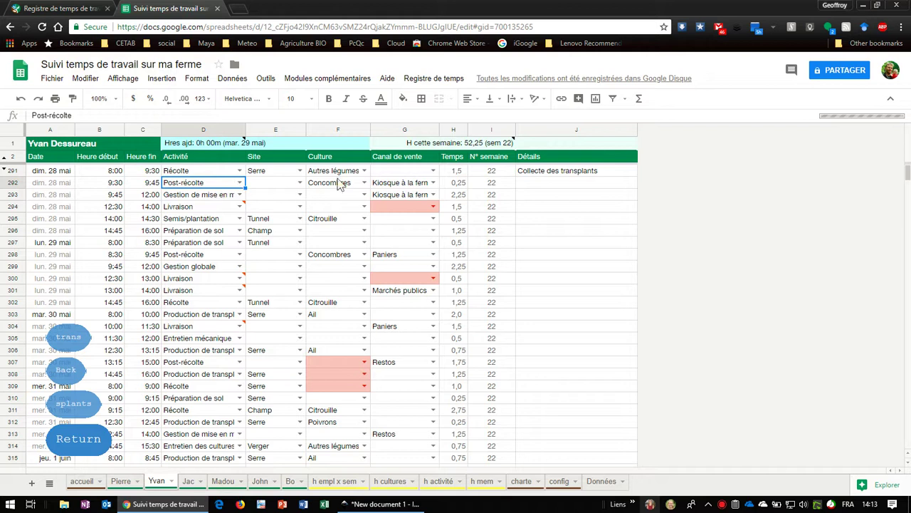
pyautogui.click(425, 184)
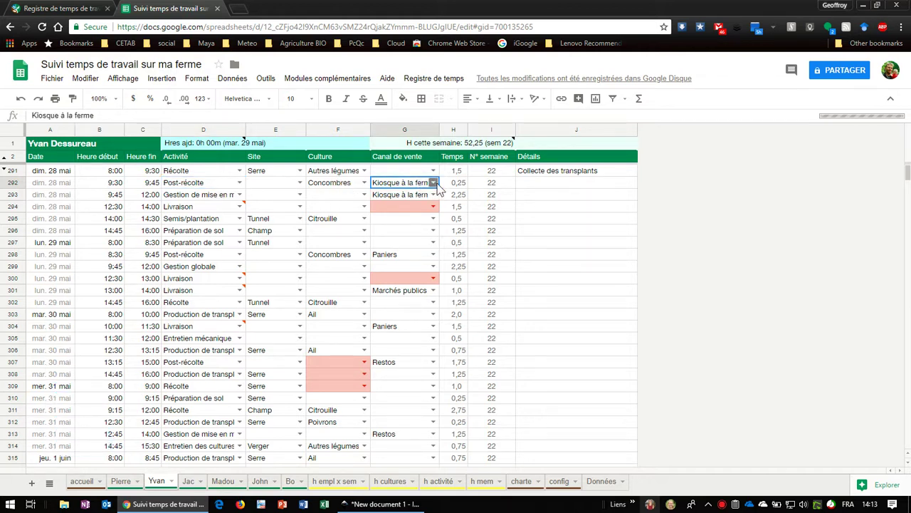
pyautogui.click(456, 184)
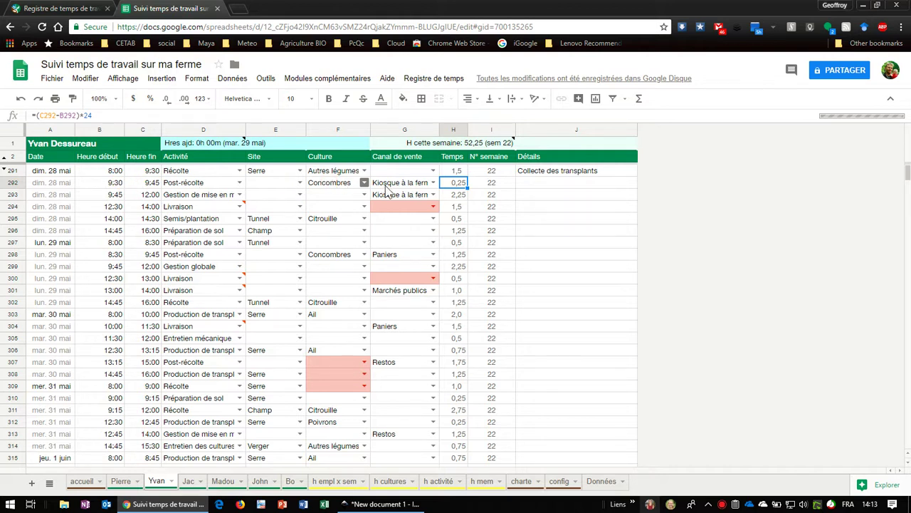
pyautogui.press('Left')
pyautogui.press('Left')
pyautogui.press('Right')
pyautogui.press('Down')
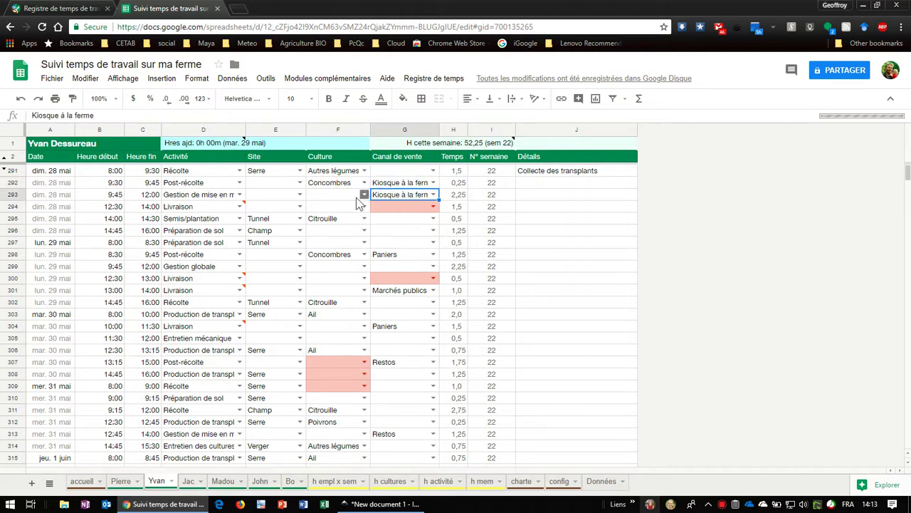
# Delete the Gestion de mise en marché activity from D293, then return to the h empl x sem summary
pyautogui.press('Left')
pyautogui.click(375, 196)
pyautogui.click(227, 197)
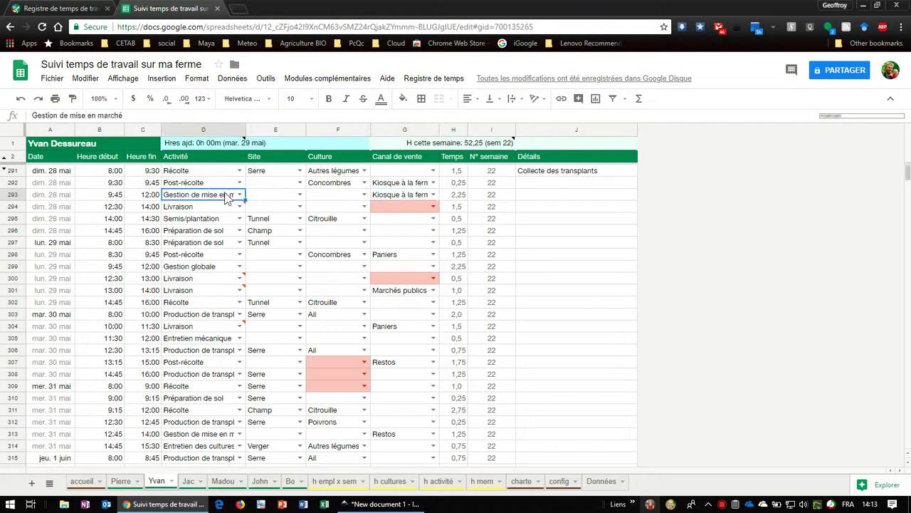
pyautogui.press('Delete')
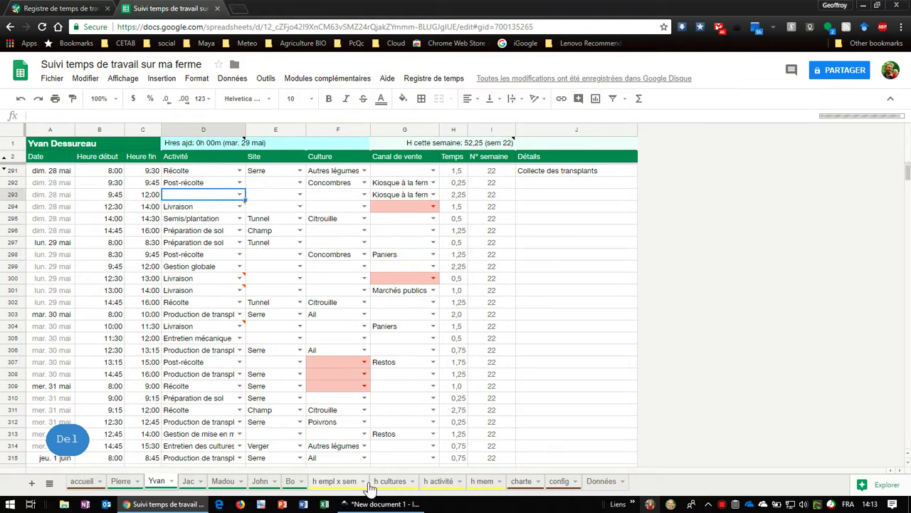
pyautogui.click(349, 484)
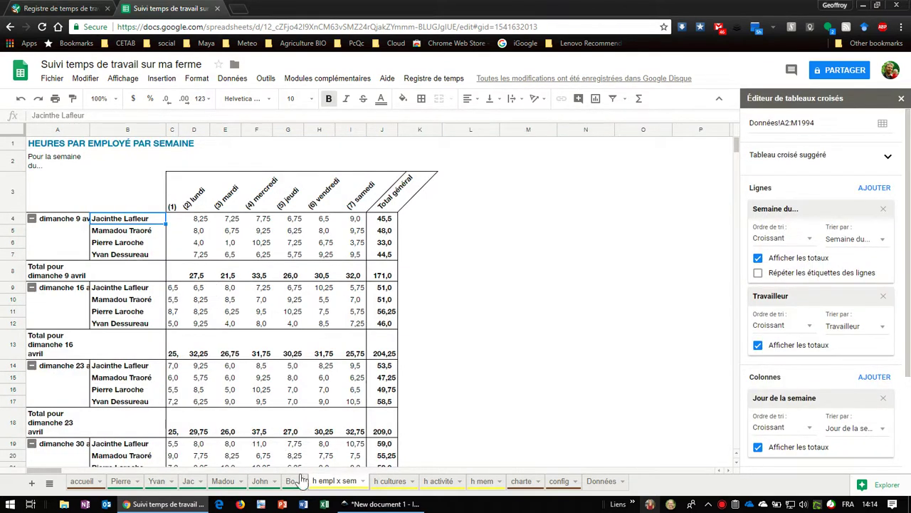
# In the h cultures pivot, select the two unlabeled crop rows to total their hours
pyautogui.click(403, 485)
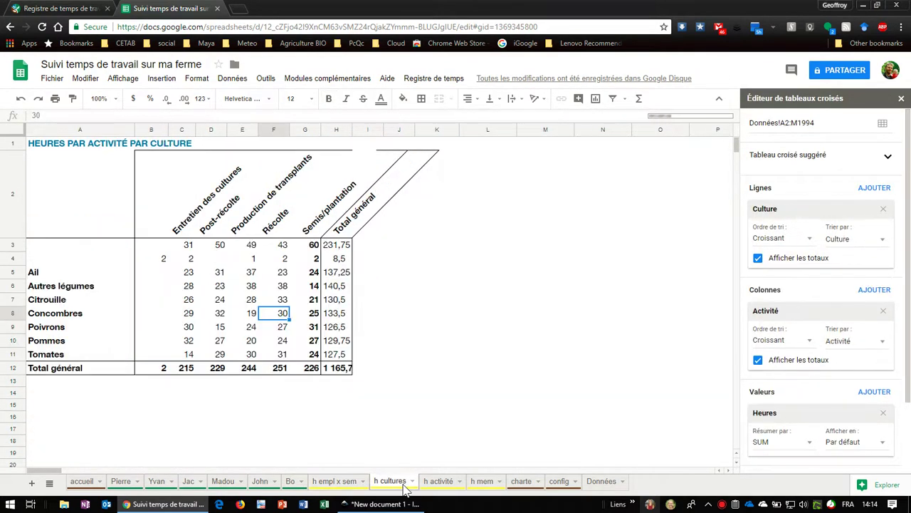
pyautogui.click(71, 250)
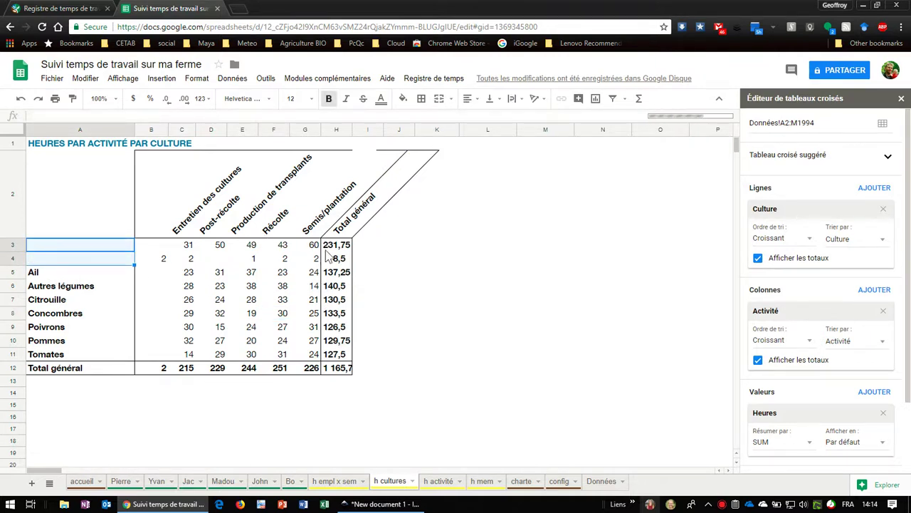
pyautogui.click(101, 249)
pyautogui.moveTo(124, 249); pyautogui.dragTo(314, 260)
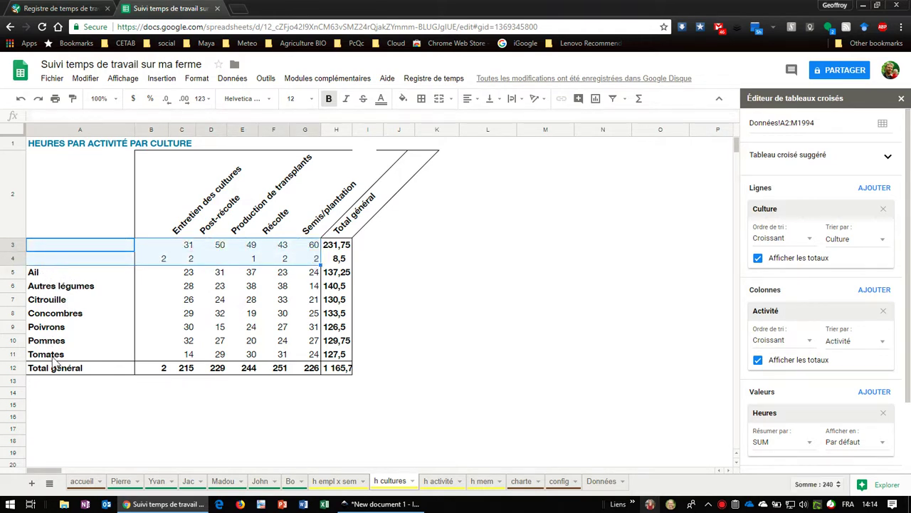
pyautogui.moveTo(73, 247); pyautogui.dragTo(313, 259)
# Scroll through the start/end-time log down to its empty rows and back to the top
pyautogui.click(158, 482)
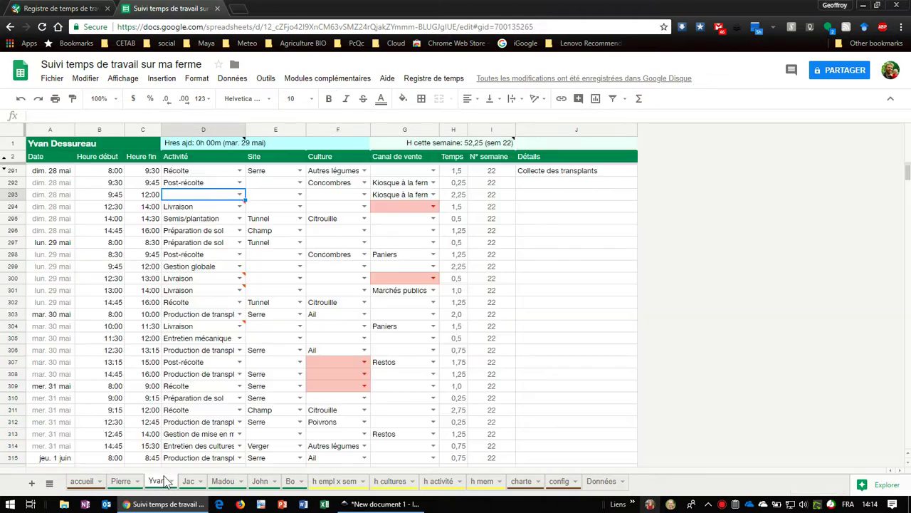
pyautogui.scroll(-10, 174, 284)
pyautogui.scroll(-10, 174, 283)
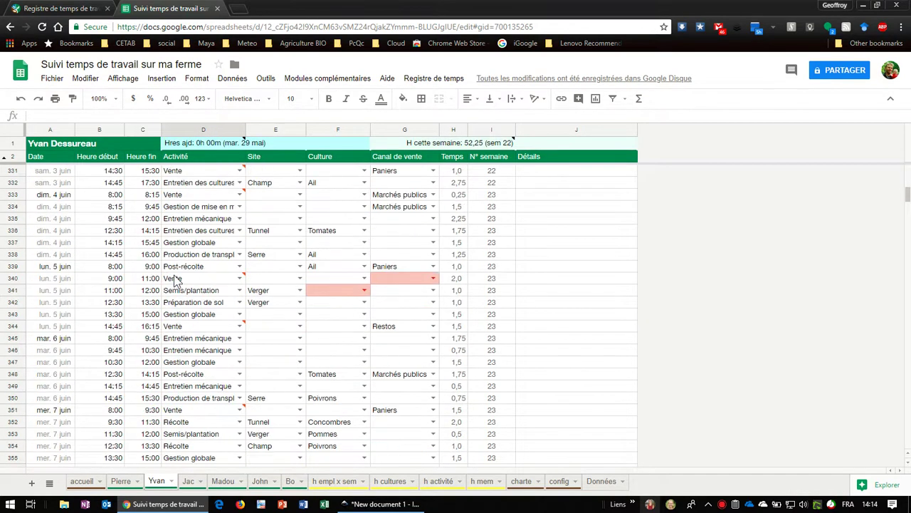
pyautogui.scroll(-10, 174, 281)
pyautogui.scroll(-10, 175, 278)
pyautogui.scroll(3, 177, 281)
pyautogui.scroll(5, 177, 281)
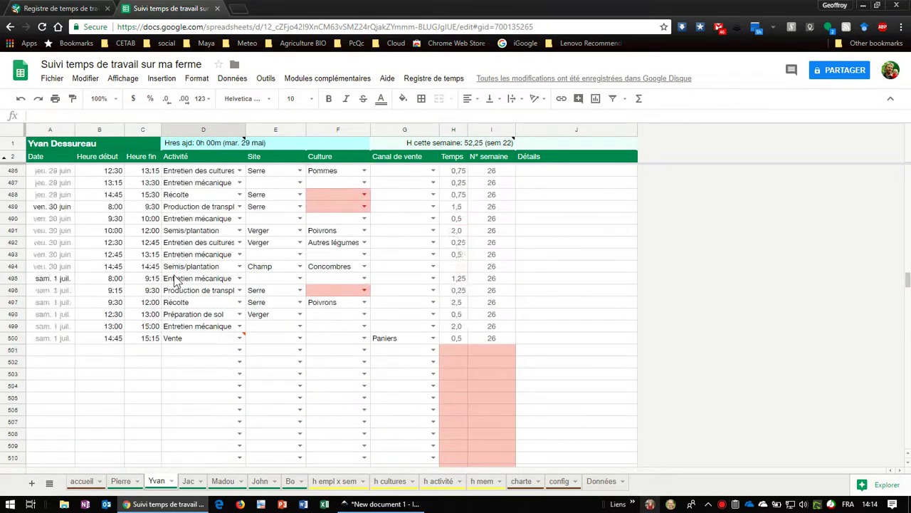
pyautogui.scroll(4, 177, 281)
pyautogui.scroll(2, 176, 282)
pyautogui.scroll(-10, 177, 281)
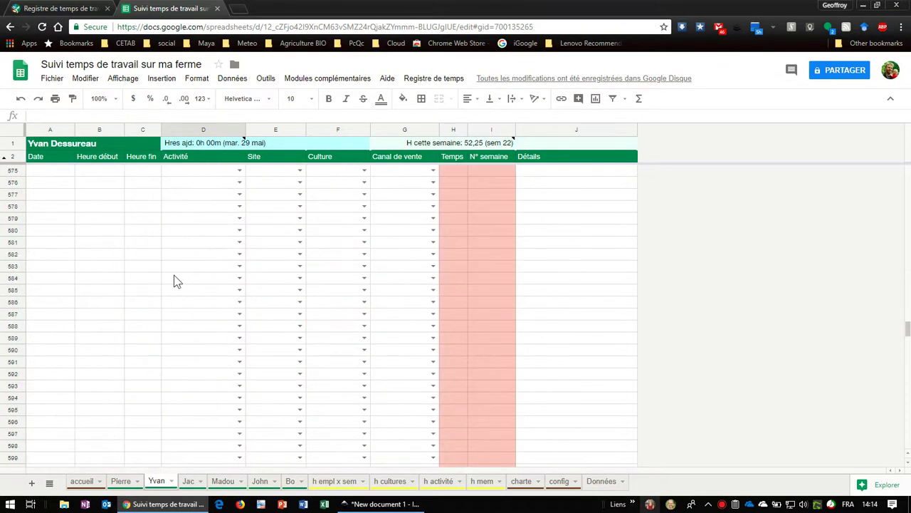
pyautogui.scroll(15, 175, 281)
pyautogui.scroll(10, 176, 285)
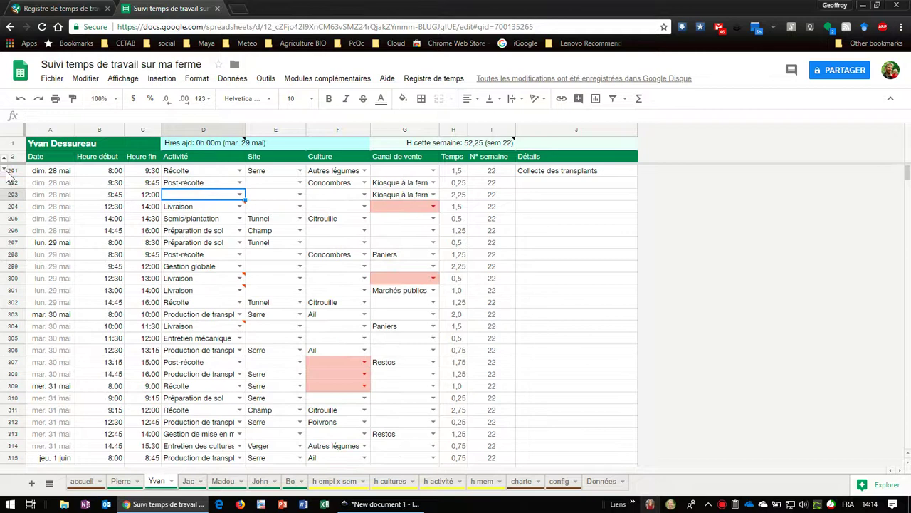
pyautogui.hotkey('ctrl', 'Home')
pyautogui.click(290, 272)
pyautogui.scroll(-9, 288, 274)
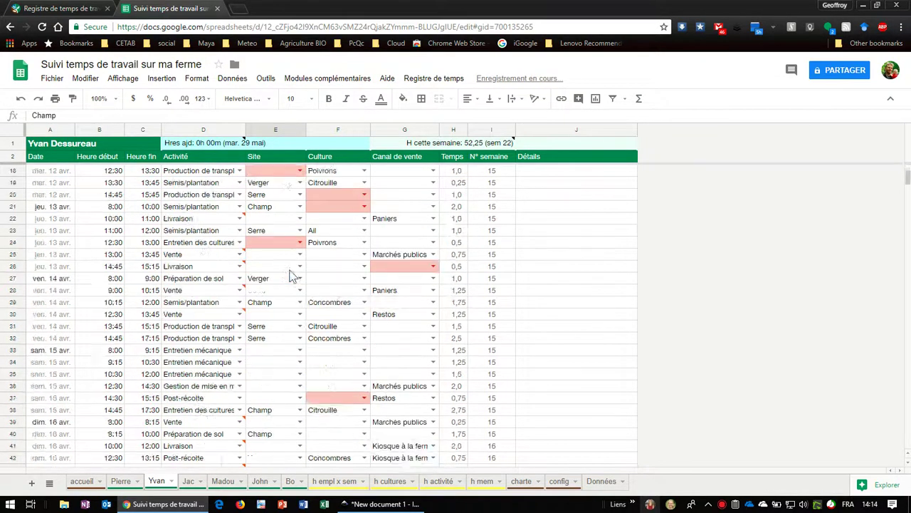
pyautogui.scroll(-11, 288, 278)
pyautogui.scroll(-20, 285, 283)
# On Pierre's hours-only log, scroll to the late-May rows and select date cell A291
pyautogui.click(120, 481)
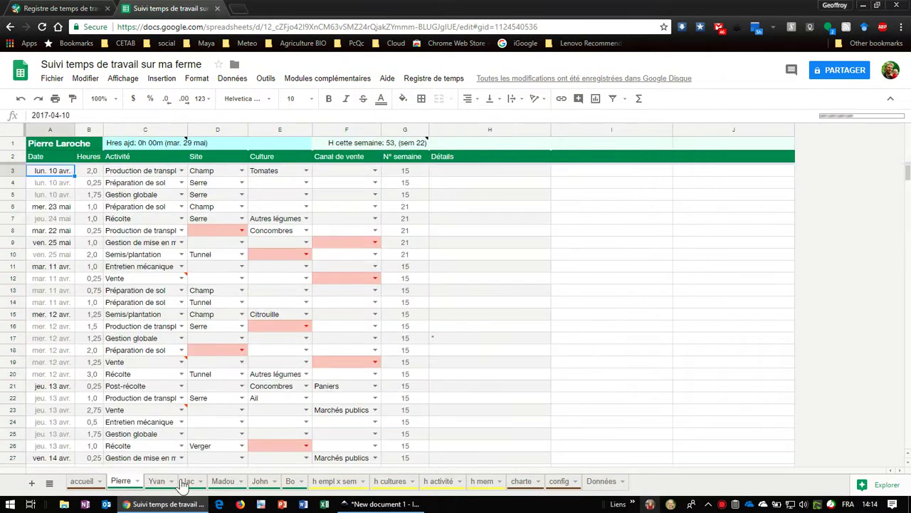
pyautogui.scroll(-10, 198, 404)
pyautogui.scroll(-15, 199, 403)
pyautogui.scroll(-20, 199, 404)
pyautogui.scroll(-20, 198, 404)
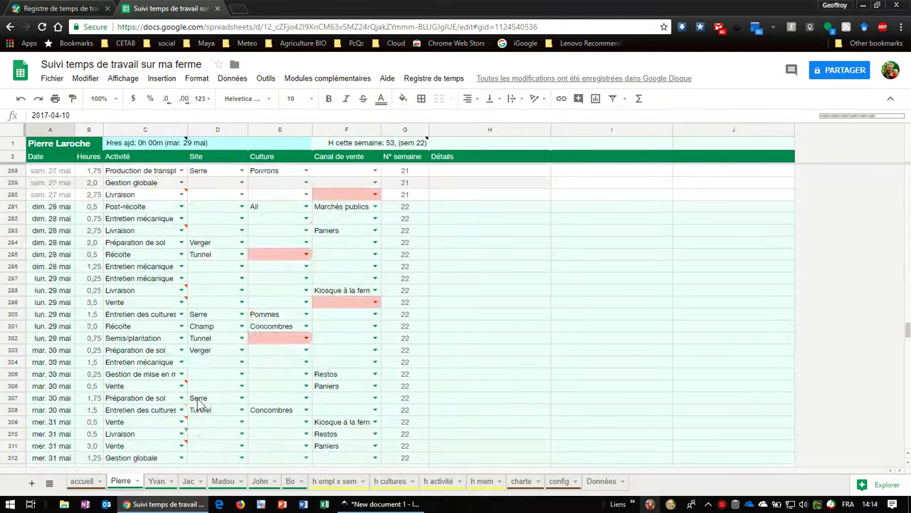
pyautogui.scroll(-20, 199, 404)
pyautogui.scroll(1, 198, 404)
pyautogui.scroll(3, 198, 404)
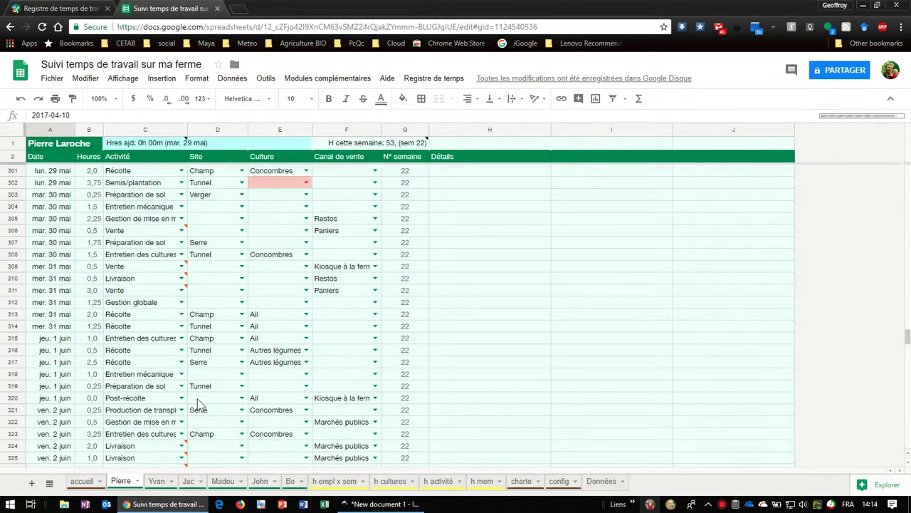
pyautogui.scroll(6, 199, 403)
pyautogui.scroll(1, 198, 404)
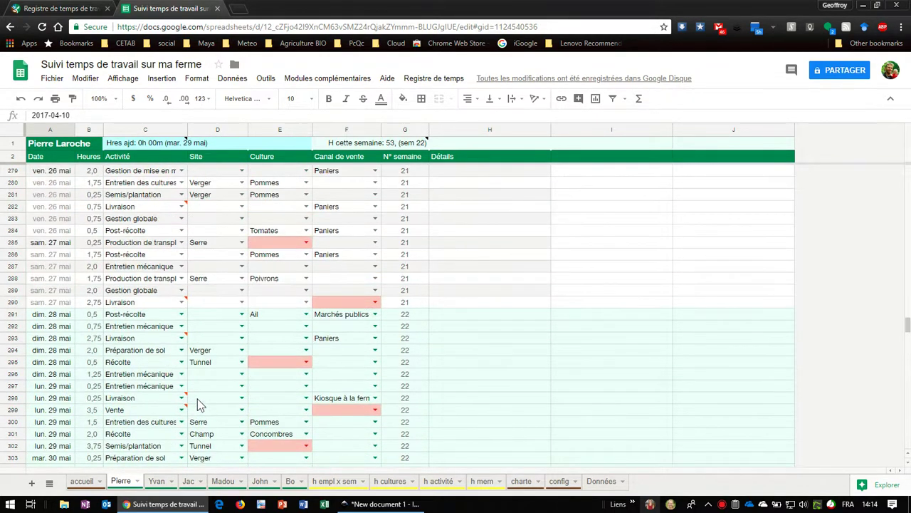
pyautogui.click(44, 303)
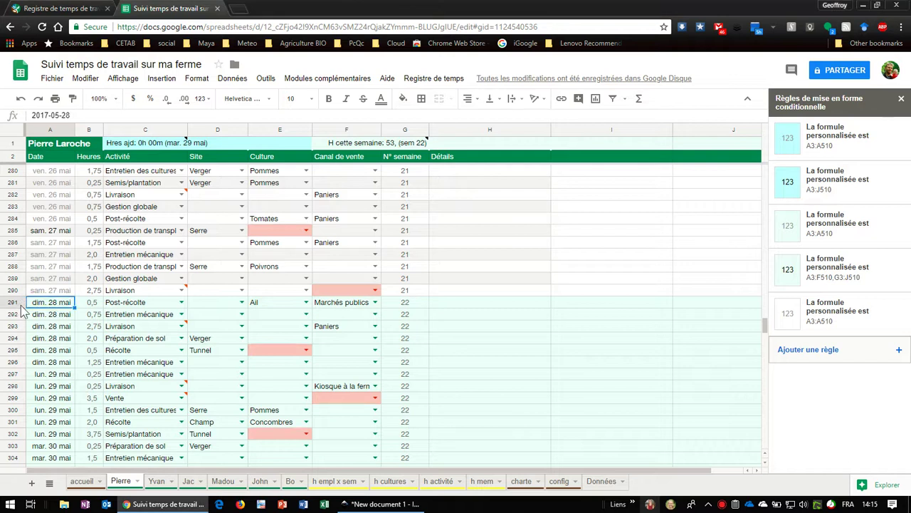
# Compare the formatting rules on the 28 May date, an empty Détails cell and the week 22 entries
pyautogui.click(46, 305)
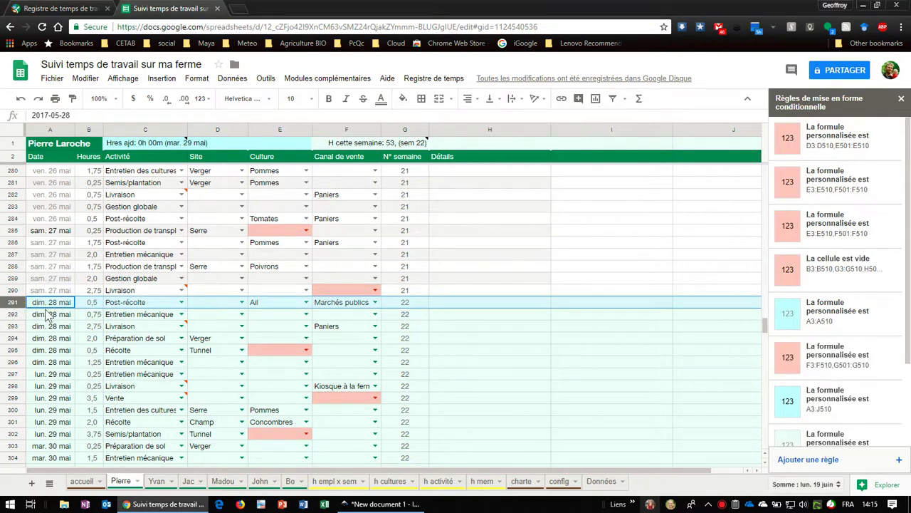
pyautogui.click(527, 326)
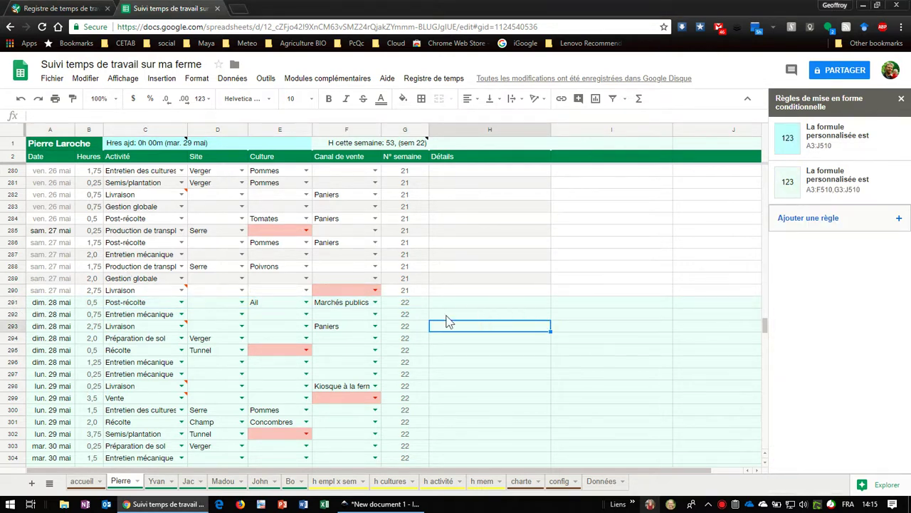
pyautogui.click(37, 303)
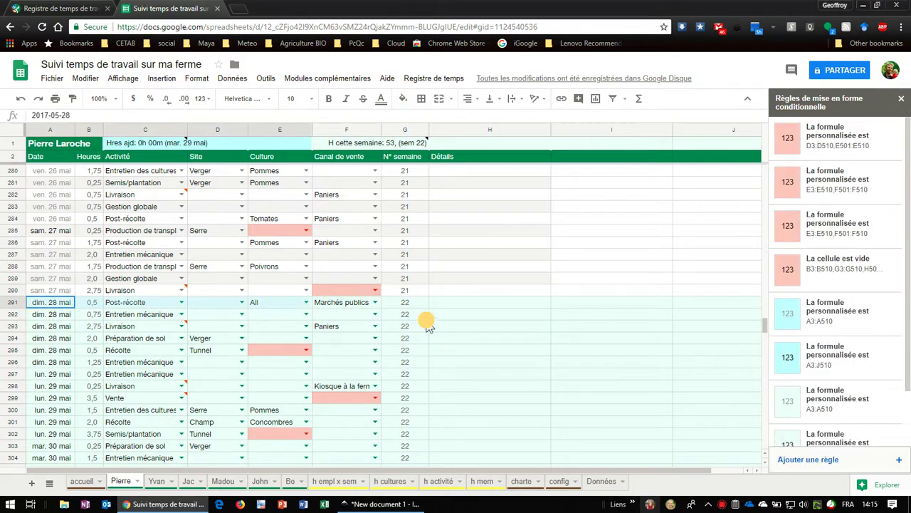
pyautogui.moveTo(588, 475); pyautogui.dragTo(311, 385)
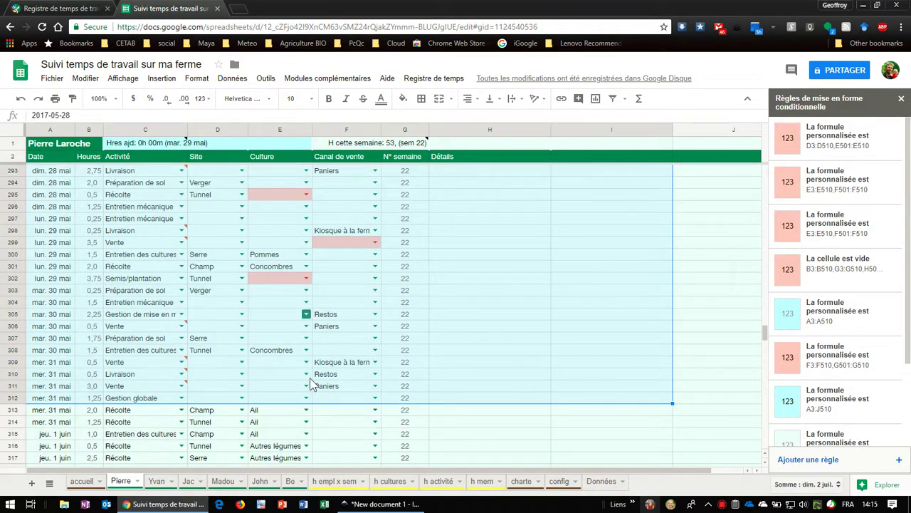
# Inspect the week-number formulas in column G and the weekly total in G1, then open Bo's sheet
pyautogui.click(406, 230)
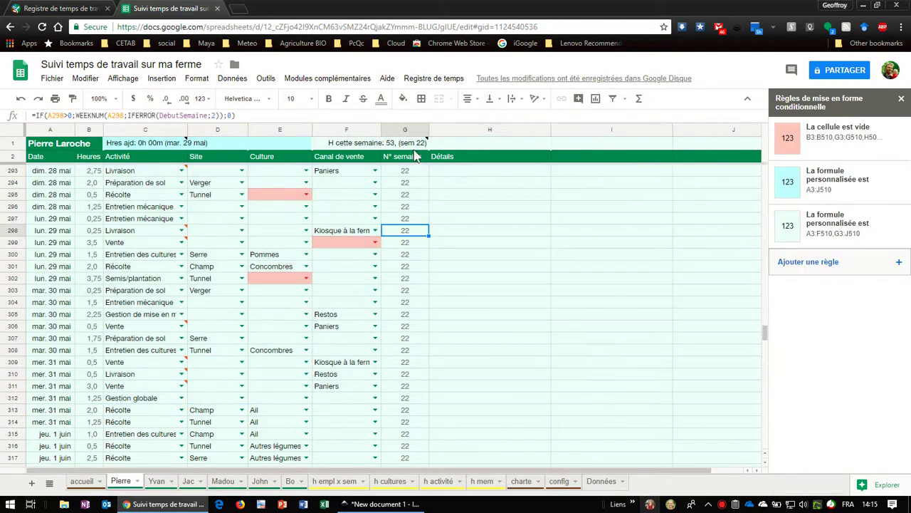
pyautogui.click(405, 182)
pyautogui.scroll(3, 411, 175)
pyautogui.moveTo(405, 265); pyautogui.dragTo(408, 436)
pyautogui.click(386, 144)
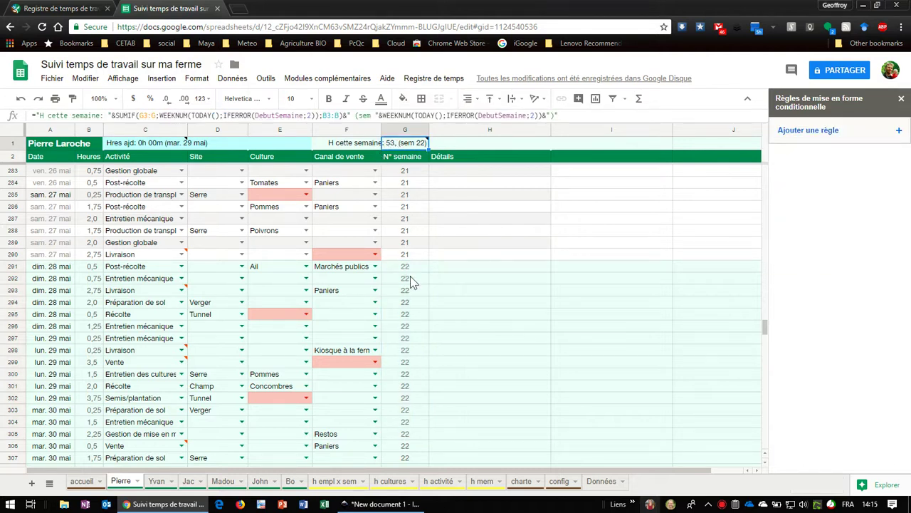
pyautogui.moveTo(405, 266); pyautogui.dragTo(409, 427)
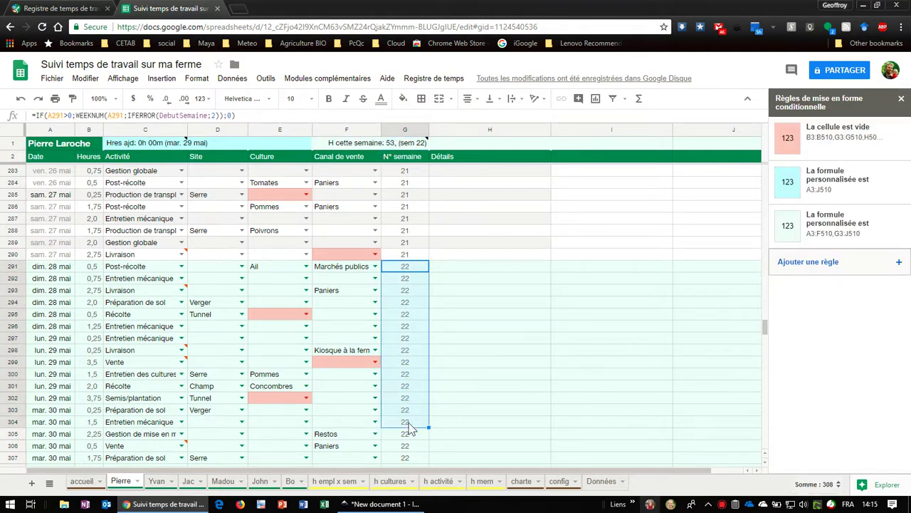
pyautogui.click(290, 481)
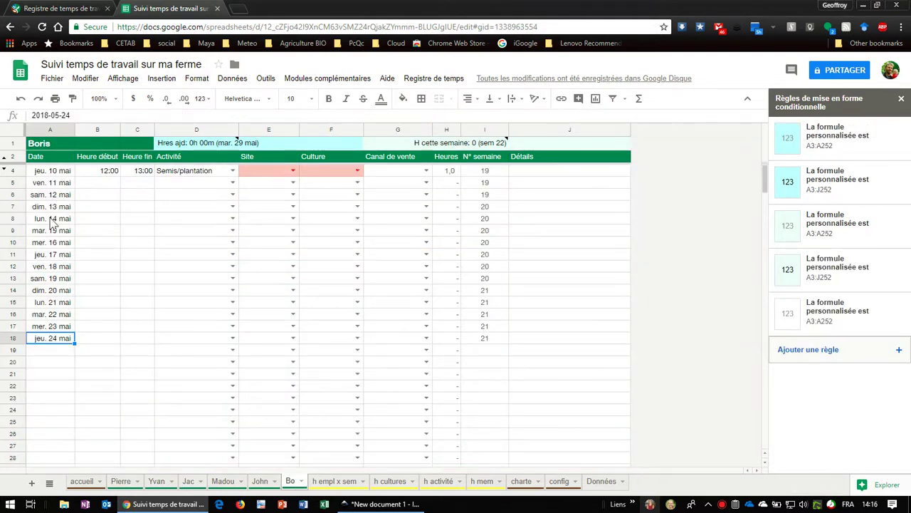
# Clear the test dates in A5:A18, trying '11 maio' in A5, which validation rejects
pyautogui.moveTo(52, 184)
pyautogui.mouseDown()
pyautogui.moveTo(60, 367)
pyautogui.moveTo(61, 349)
pyautogui.mouseUp()
pyautogui.press('Delete')
pyautogui.press('Delete')
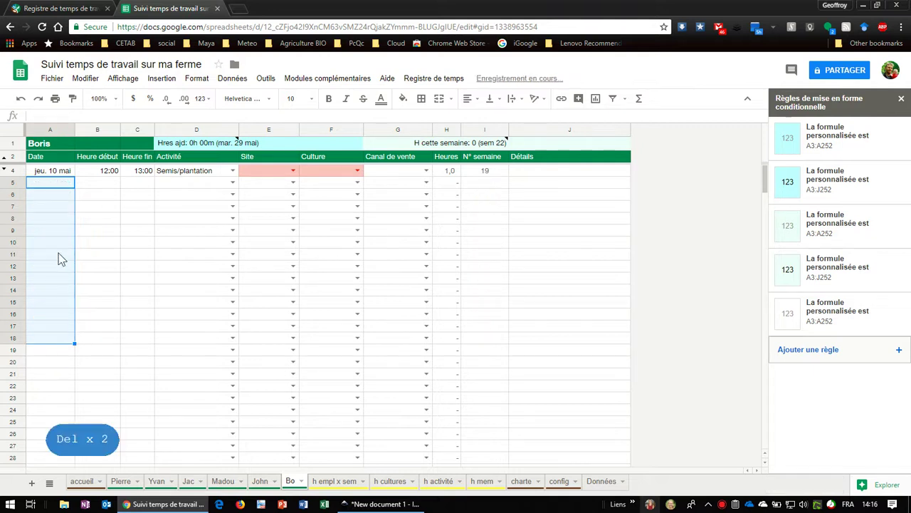
pyautogui.click(63, 184)
pyautogui.write('11 maio')
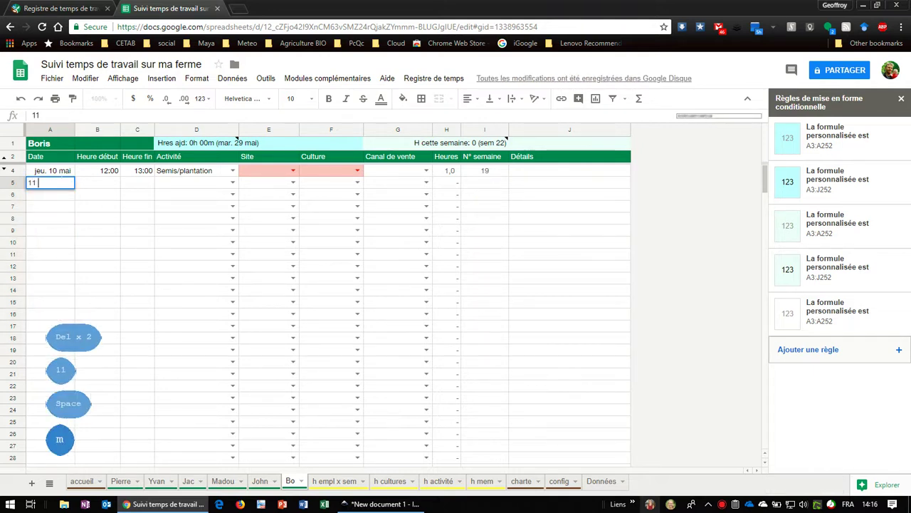
pyautogui.press('Tab')
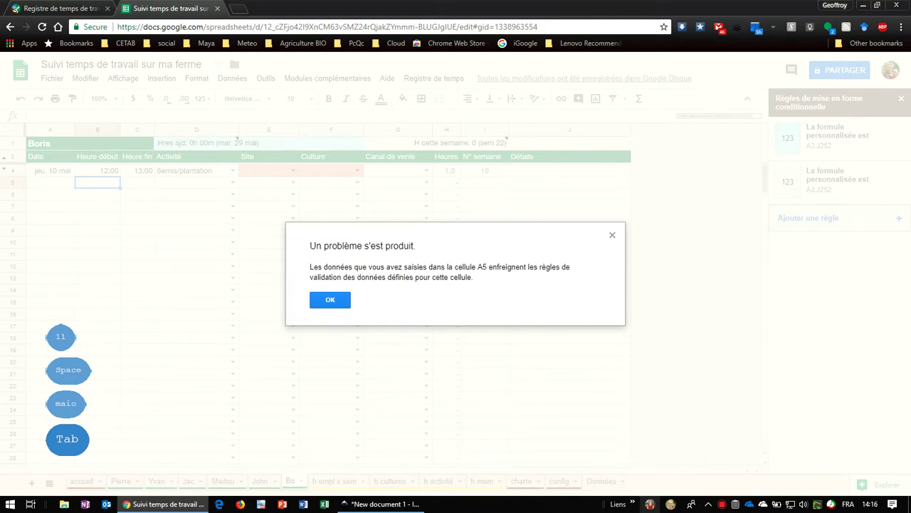
pyautogui.click(332, 303)
pyautogui.click(43, 182)
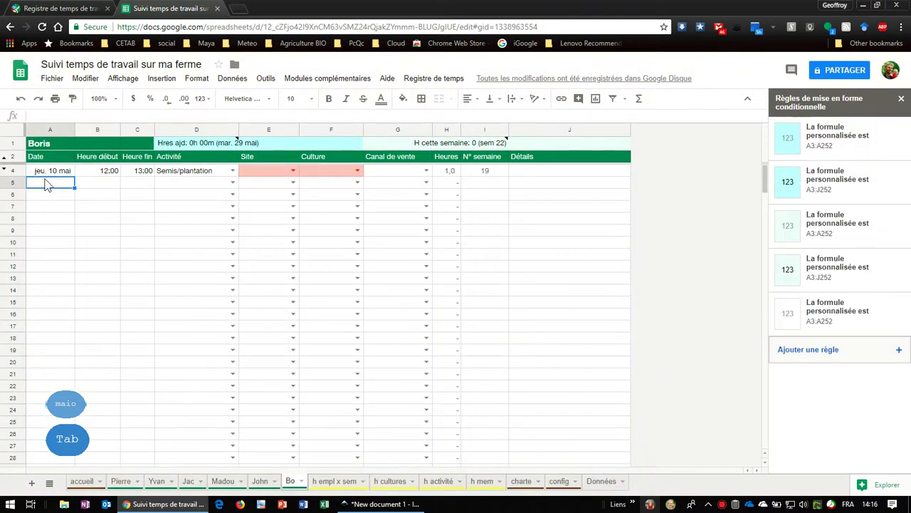
pyautogui.moveTo(52, 171); pyautogui.dragTo(58, 445)
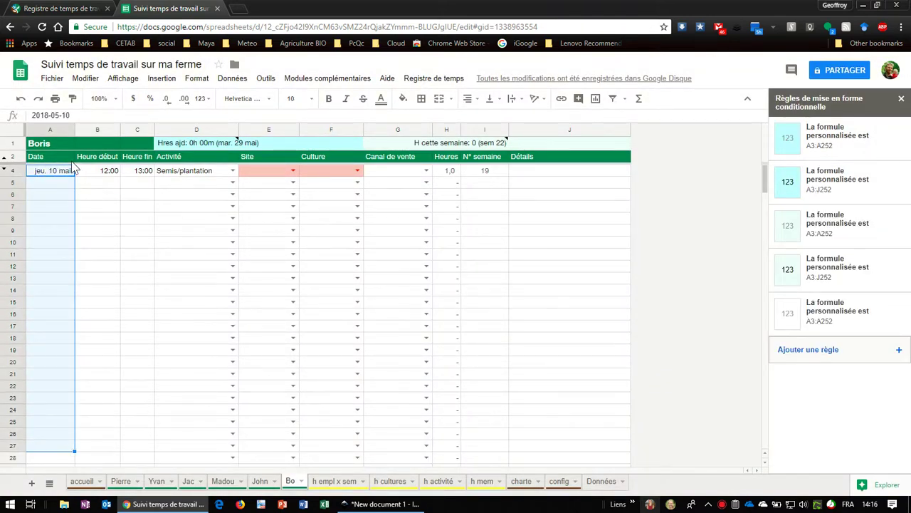
pyautogui.click(55, 187)
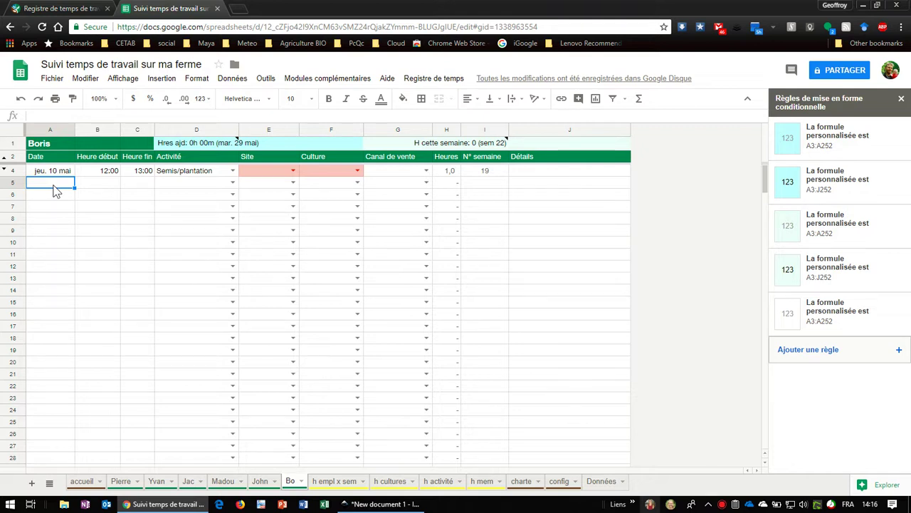
# Enter the dates 11 mai in A5 and 11 juil. in A6
pyautogui.write('11 mai')
pyautogui.press('Return')
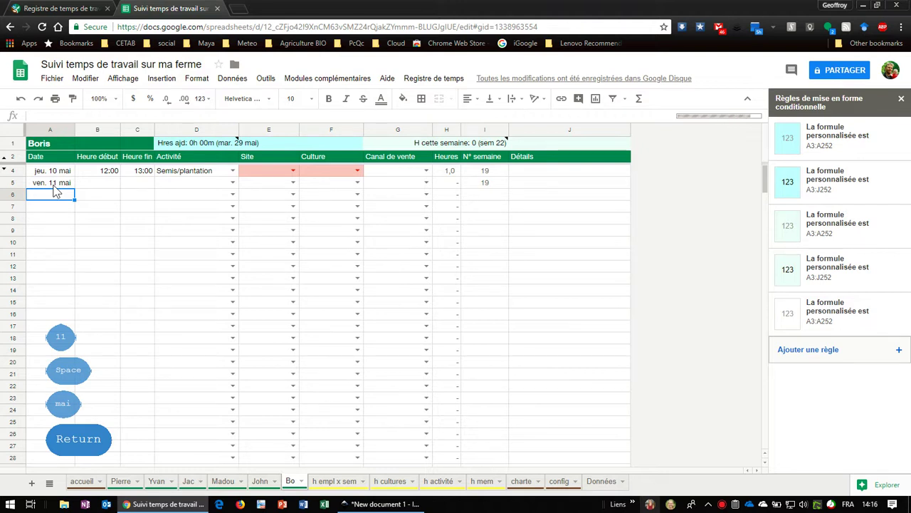
pyautogui.write('11 juil')
pyautogui.press('Return')
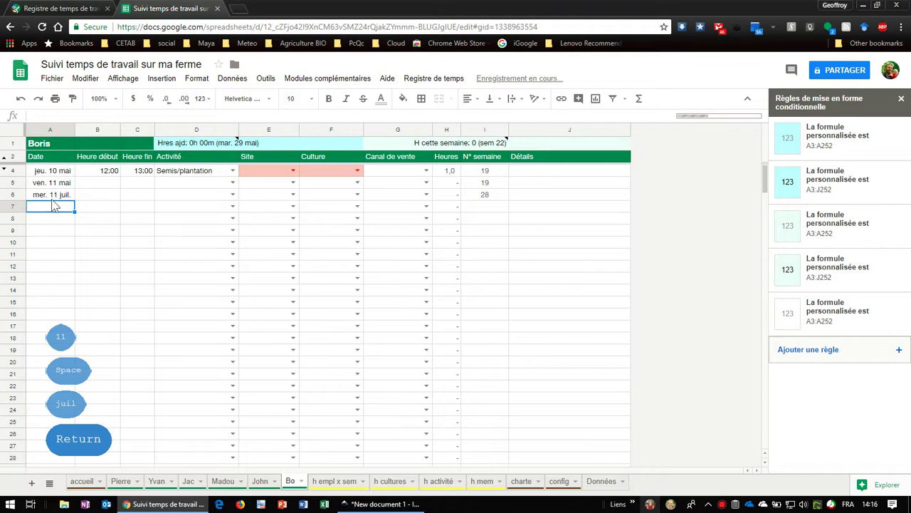
# Enter 11 déc in A7, redoing it after the rejected '11 dec' entry
pyautogui.write('11 dec')
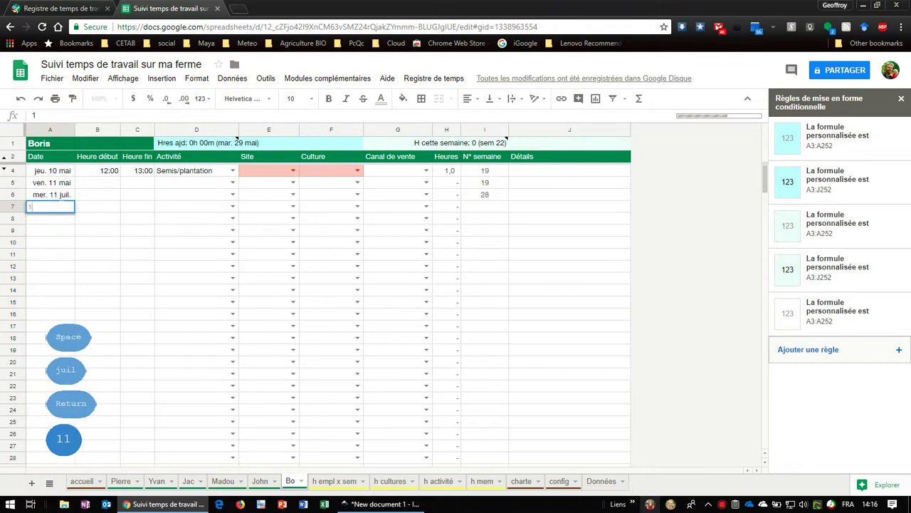
pyautogui.press('Return')
pyautogui.press('space')
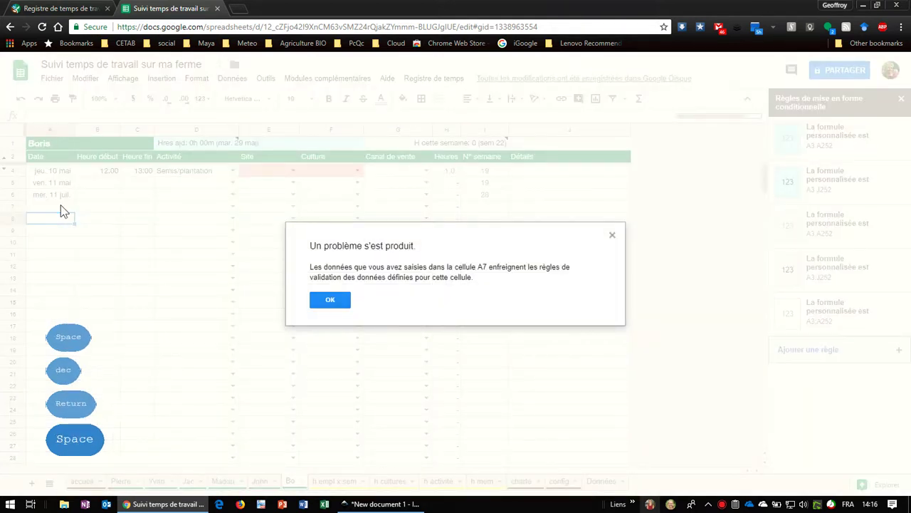
pyautogui.press('space')
pyautogui.press('Return')
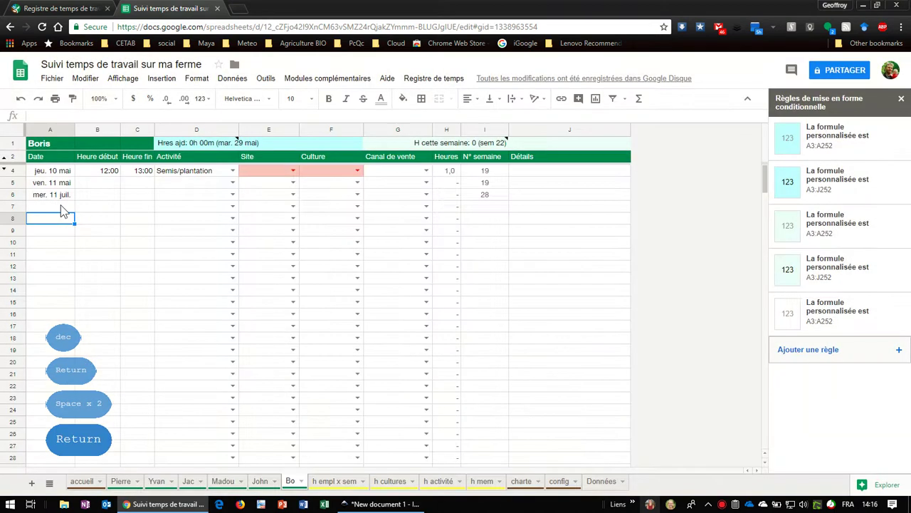
pyautogui.write('11 déc')
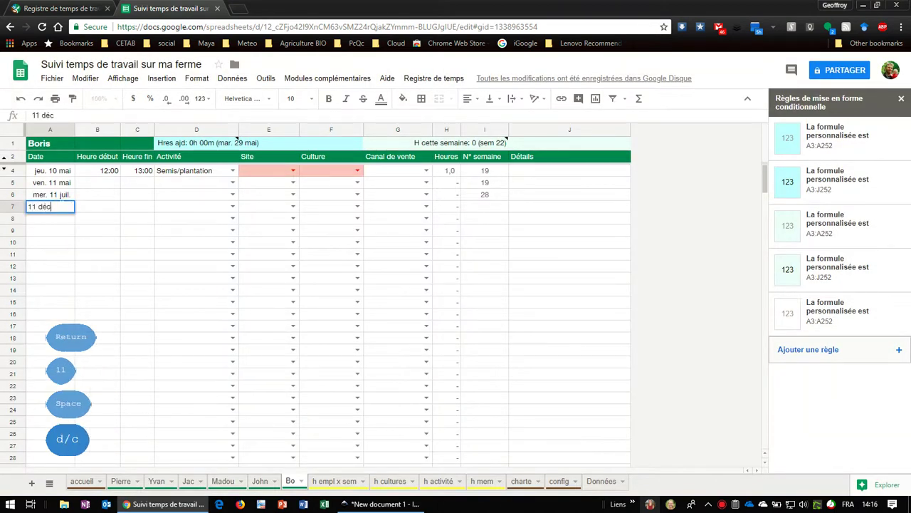
pyautogui.press('Return')
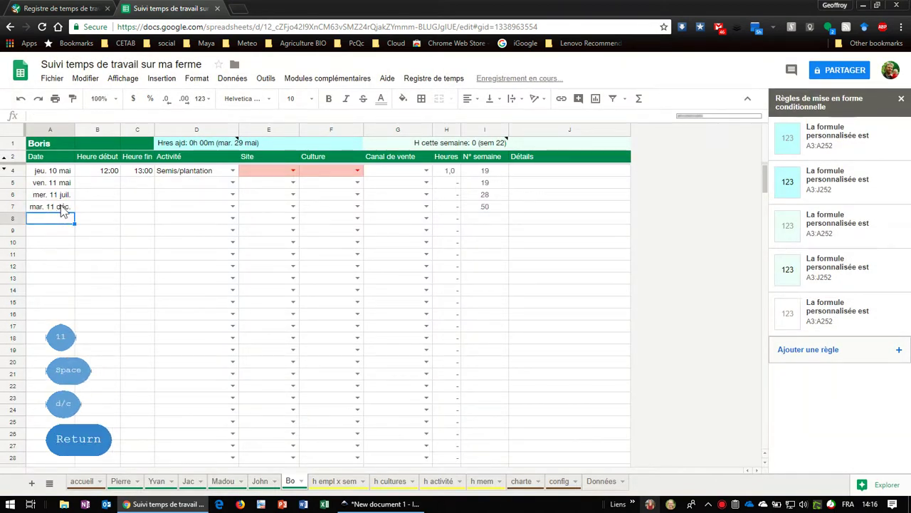
# Add 11 déc again in A8 and 2018-05-24 in A9, then verify the stored dates
pyautogui.write('11 déc')
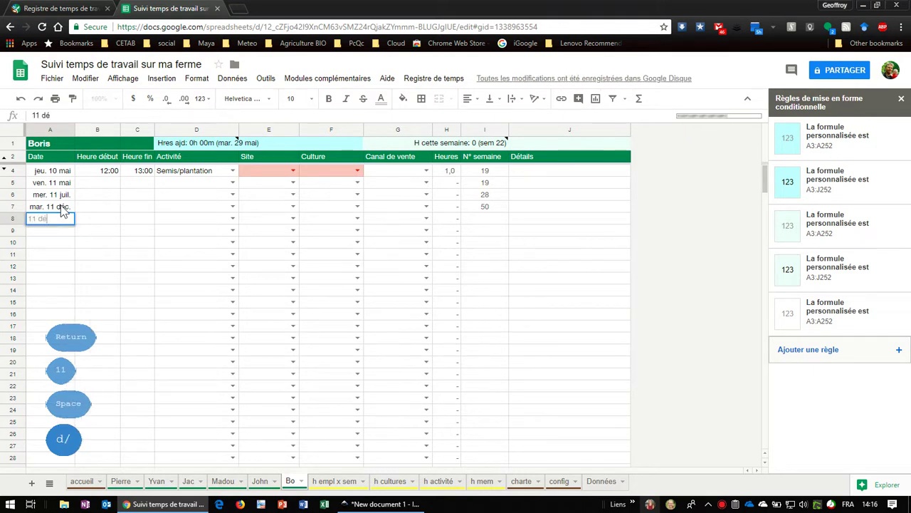
pyautogui.press('Return')
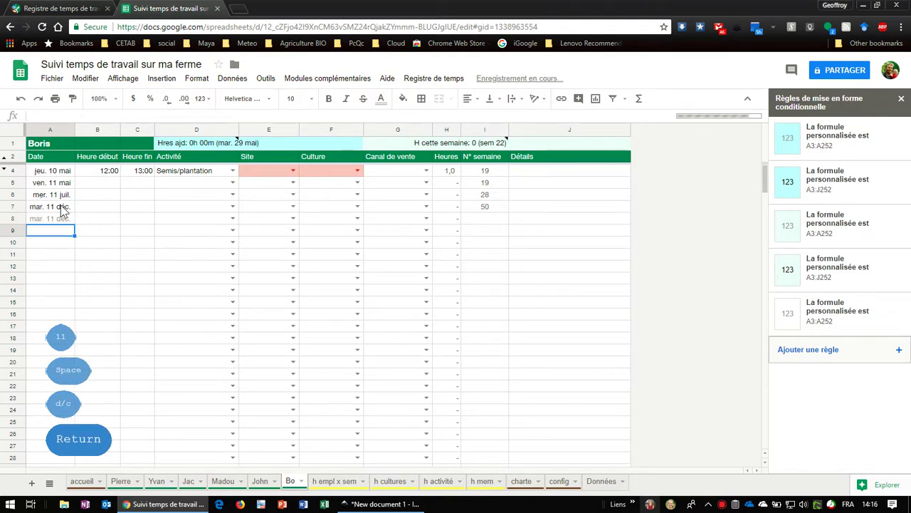
pyautogui.press('F2')
pyautogui.press('Escape')
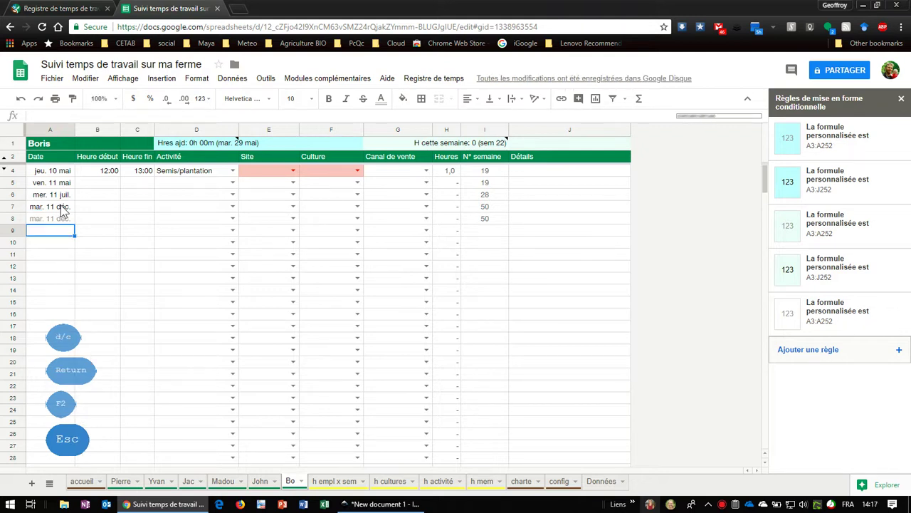
pyautogui.write('2018-')
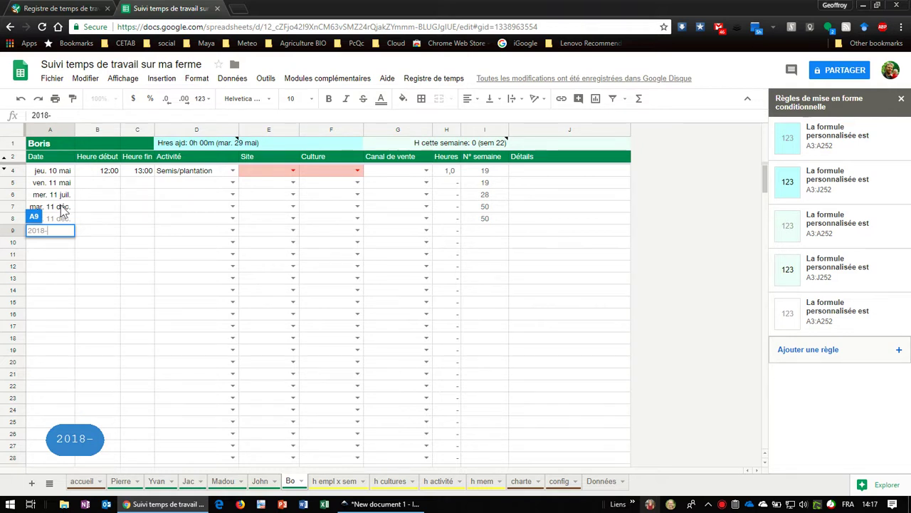
pyautogui.write('05')
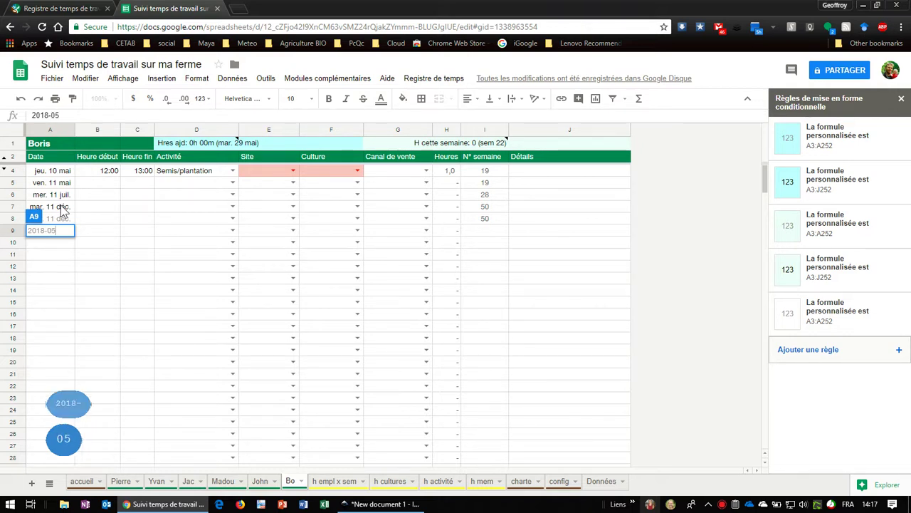
pyautogui.write('-24')
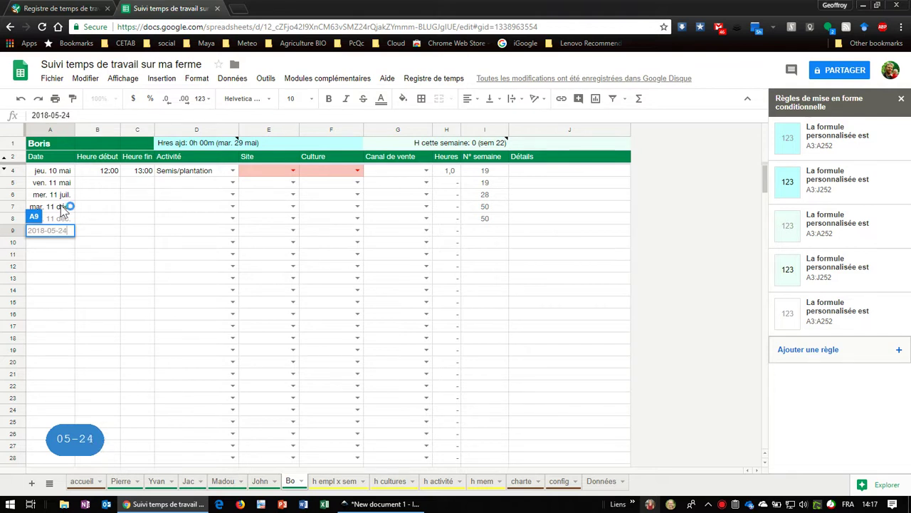
pyautogui.press('Return')
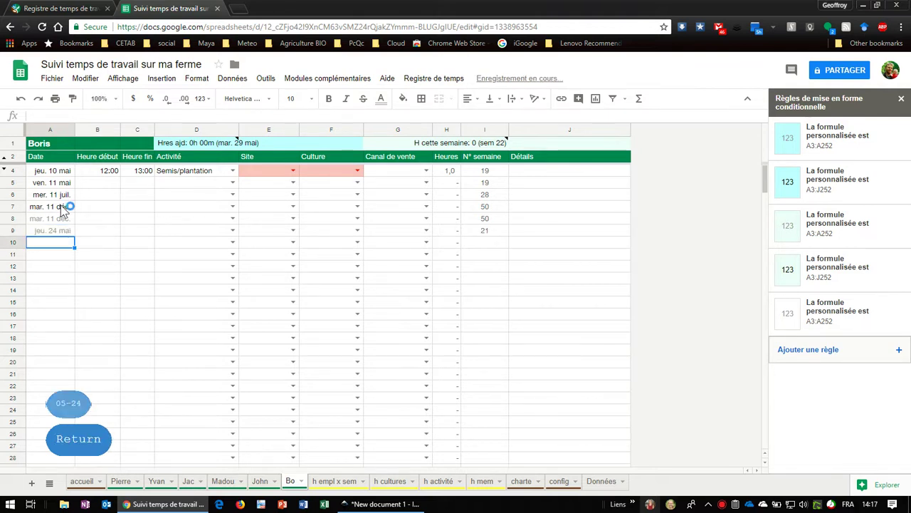
pyautogui.click(60, 232)
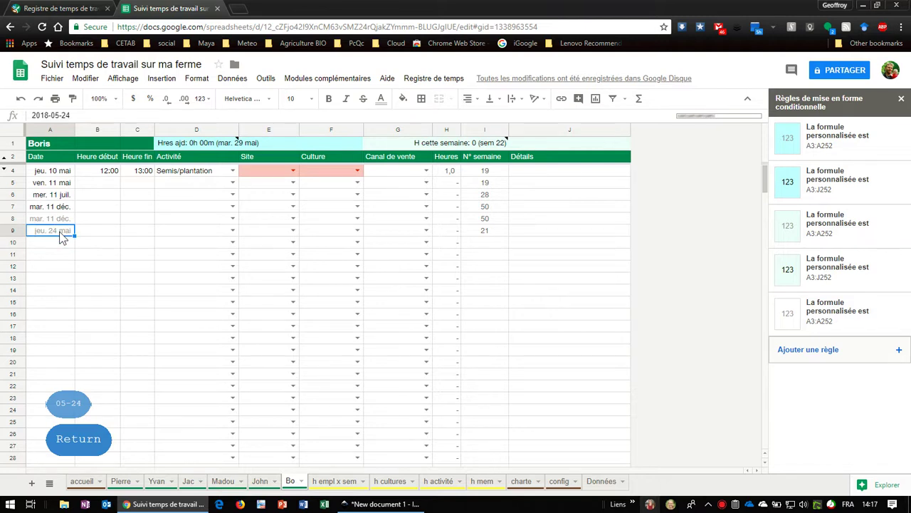
pyautogui.click(62, 183)
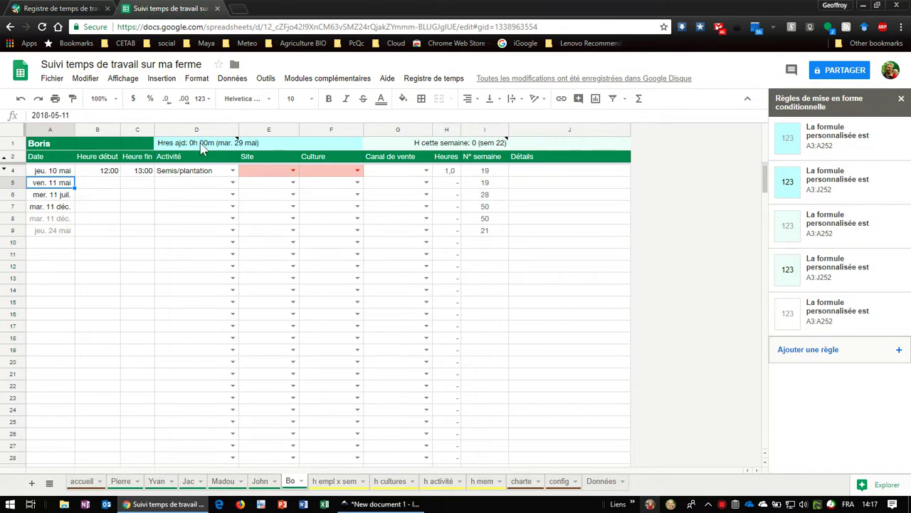
pyautogui.click(196, 78)
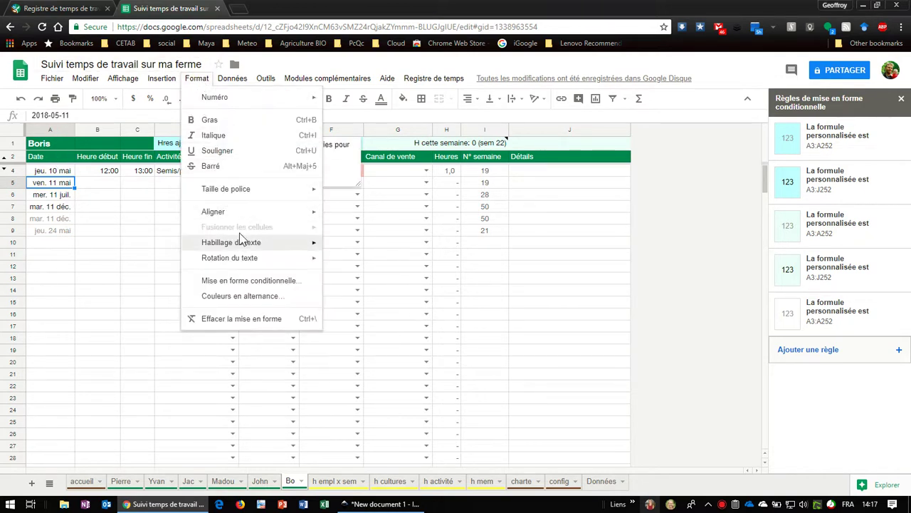
pyautogui.click(67, 186)
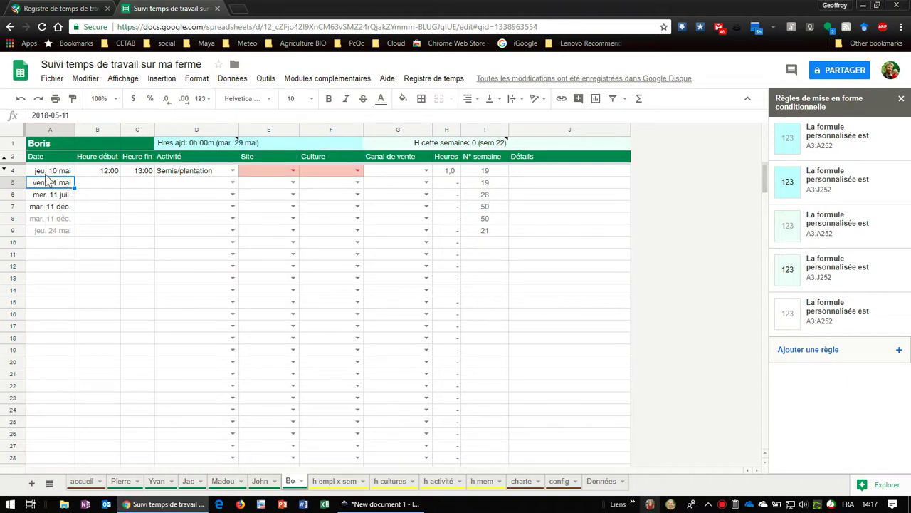
pyautogui.click(46, 174)
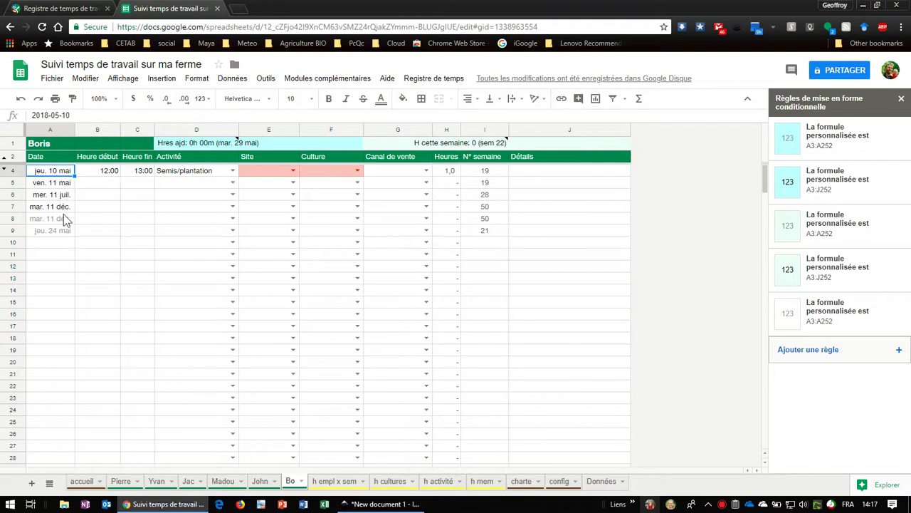
pyautogui.click(44, 131)
pyautogui.click(196, 78)
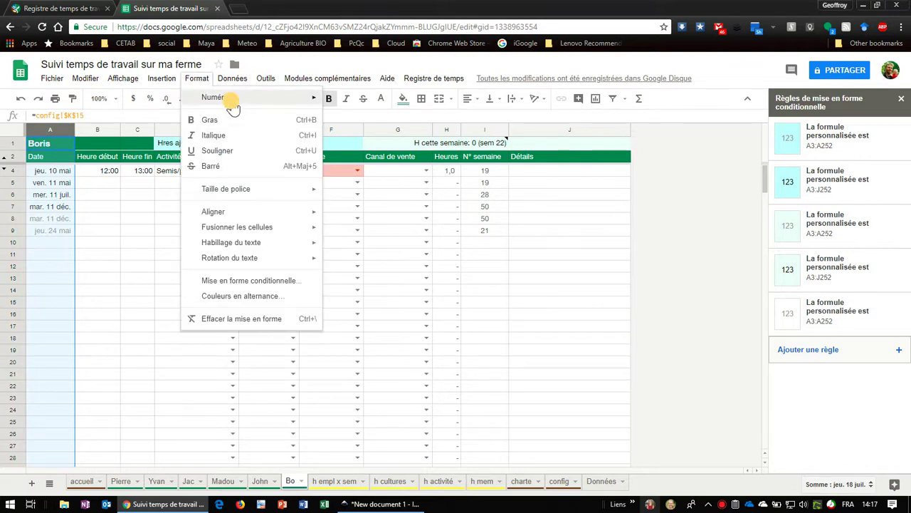
pyautogui.click(230, 100)
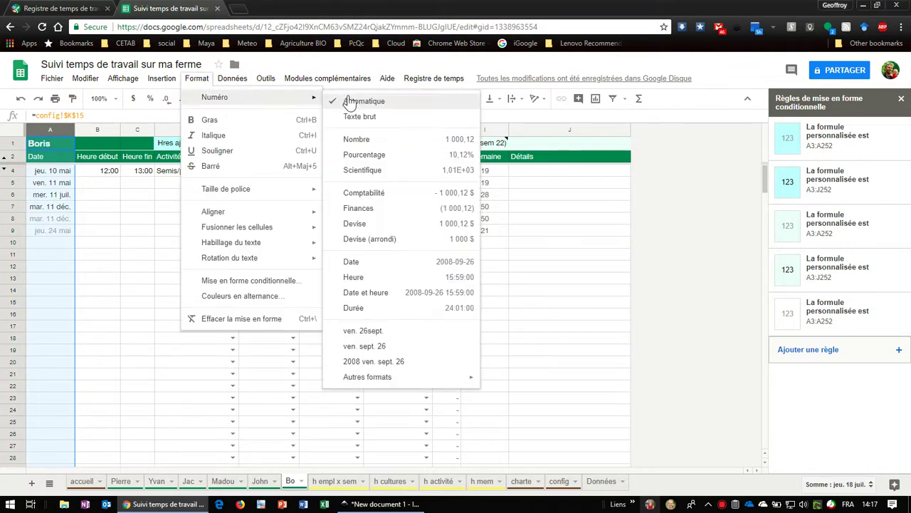
pyautogui.click(403, 265)
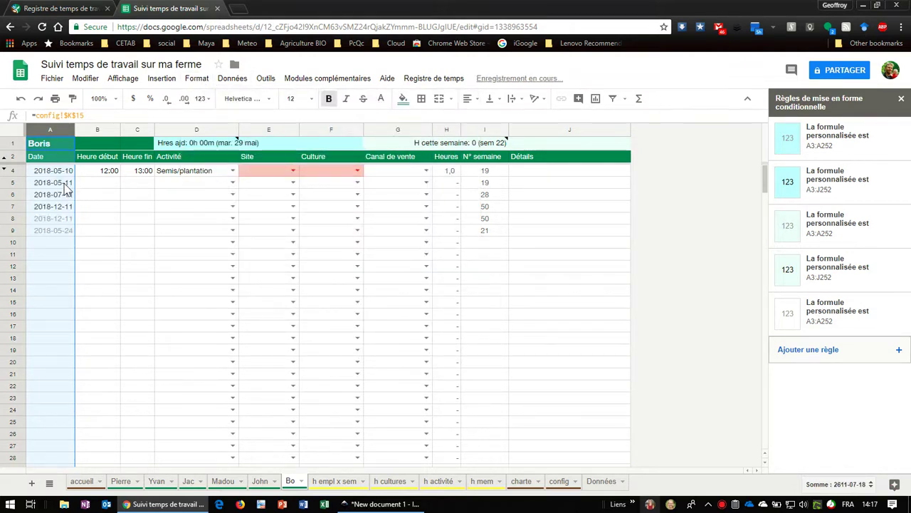
pyautogui.hotkey('ctrl', 'z')
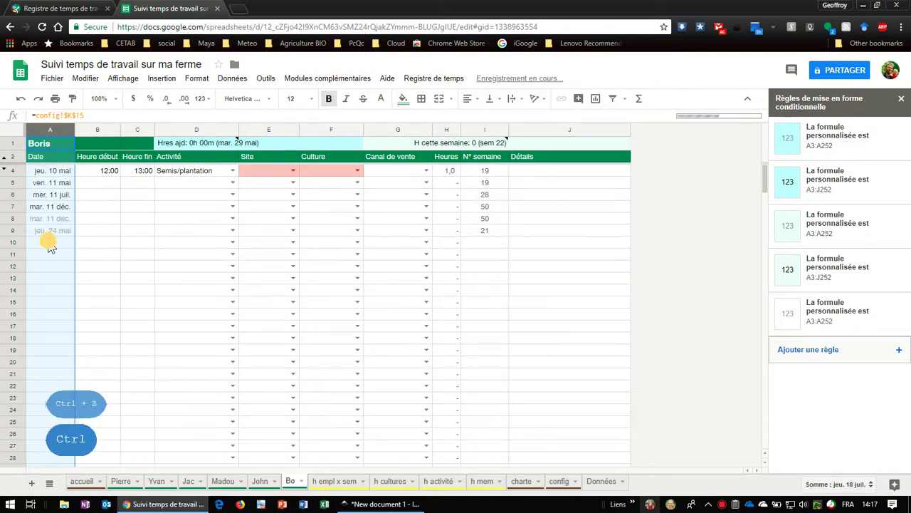
pyautogui.click(50, 244)
pyautogui.click(53, 230)
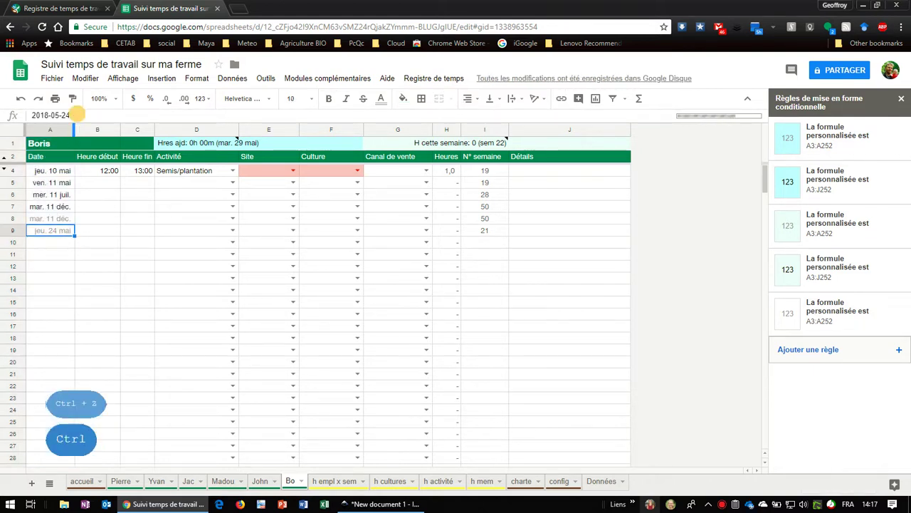
pyautogui.click(74, 114)
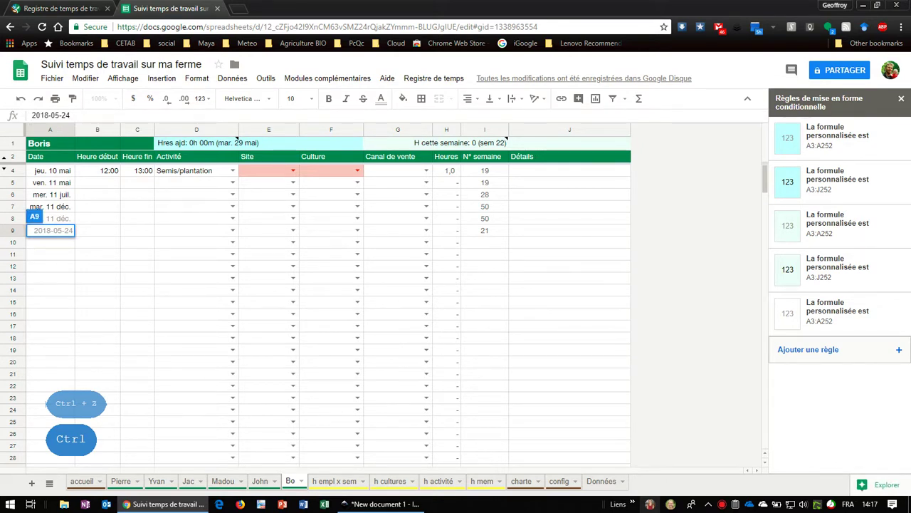
pyautogui.press('Escape')
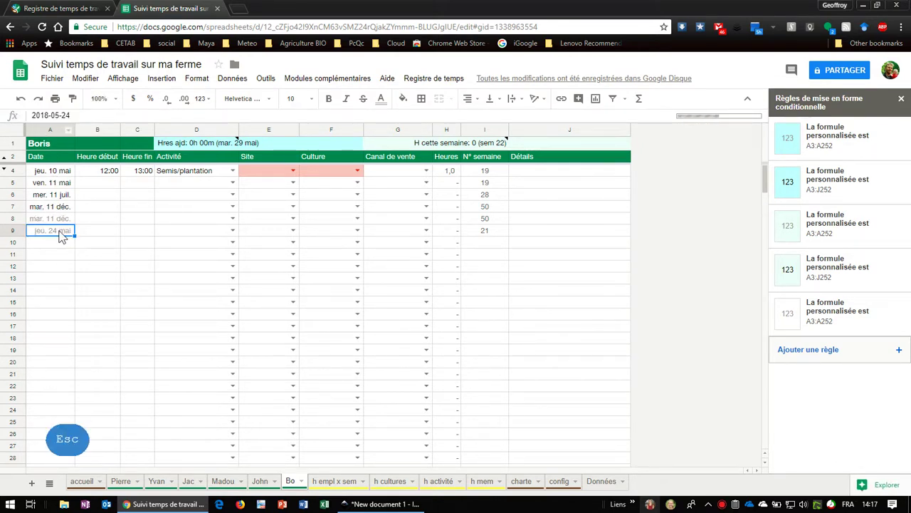
pyautogui.click(70, 218)
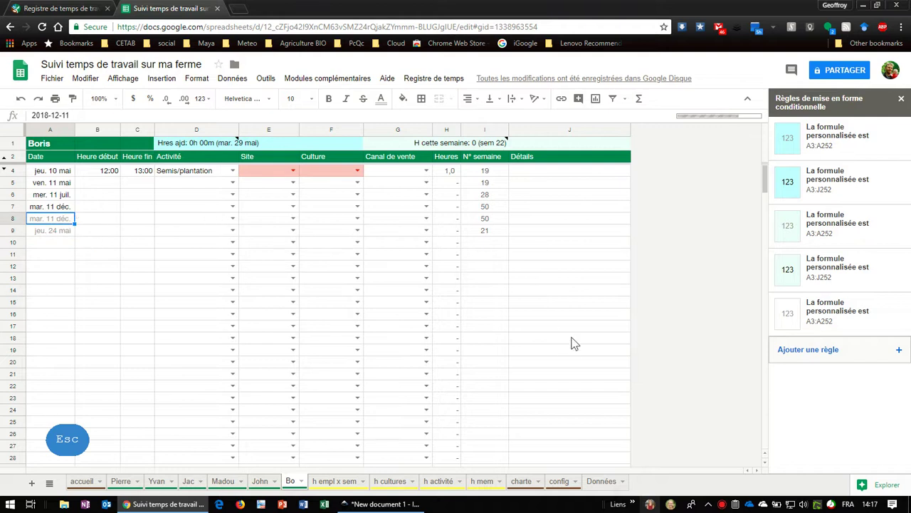
pyautogui.click(72, 173)
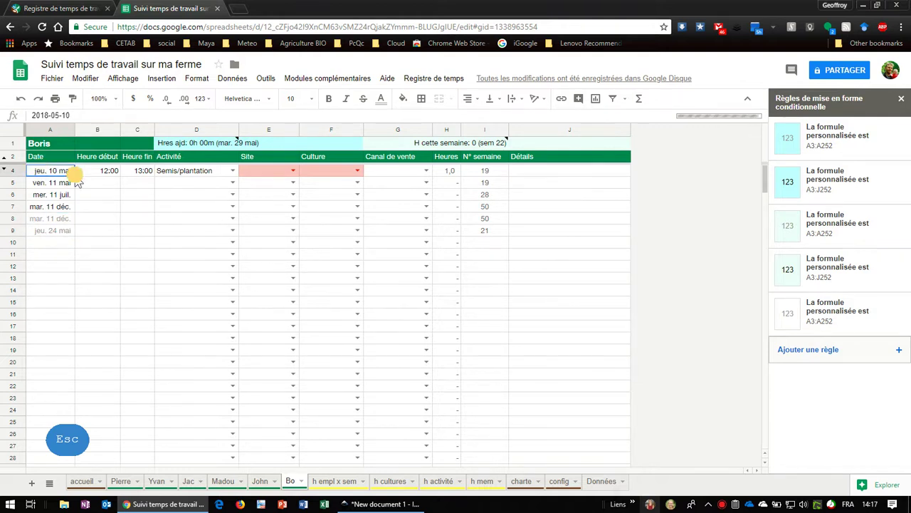
pyautogui.moveTo(77, 180); pyautogui.dragTo(302, 317)
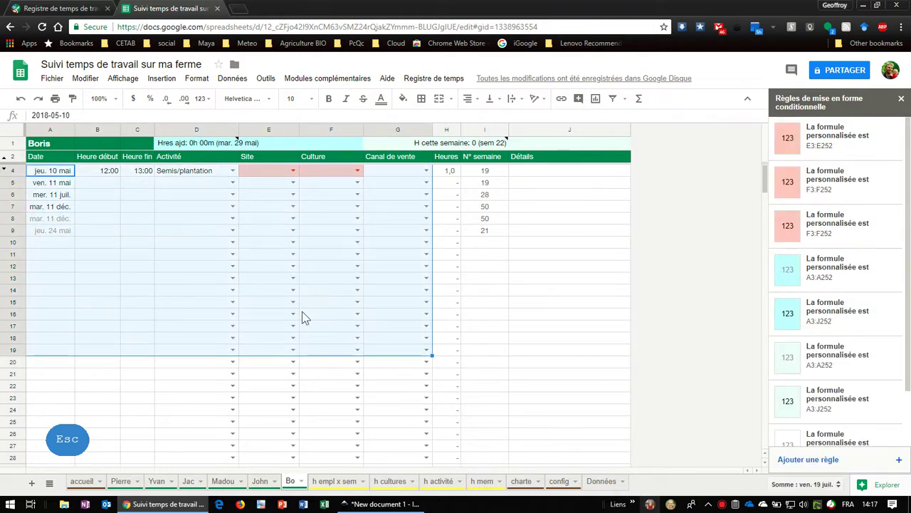
pyautogui.click(47, 232)
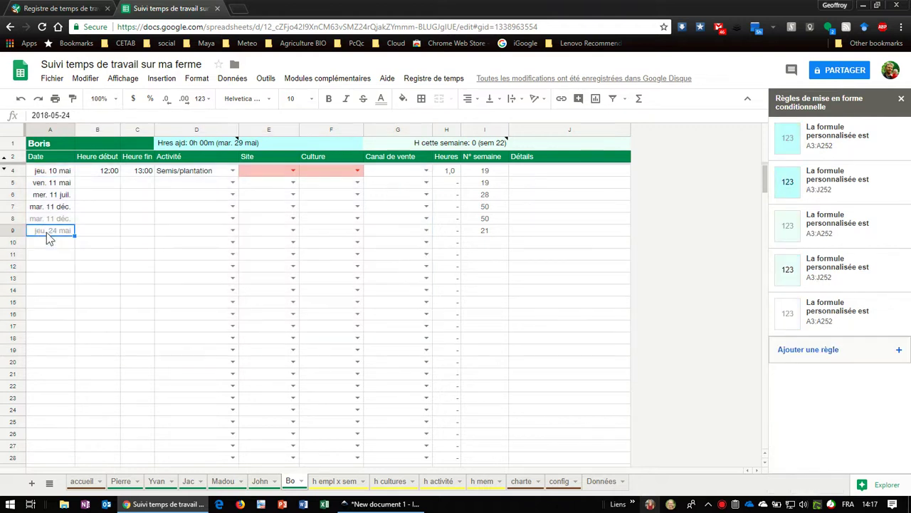
pyautogui.click(101, 187)
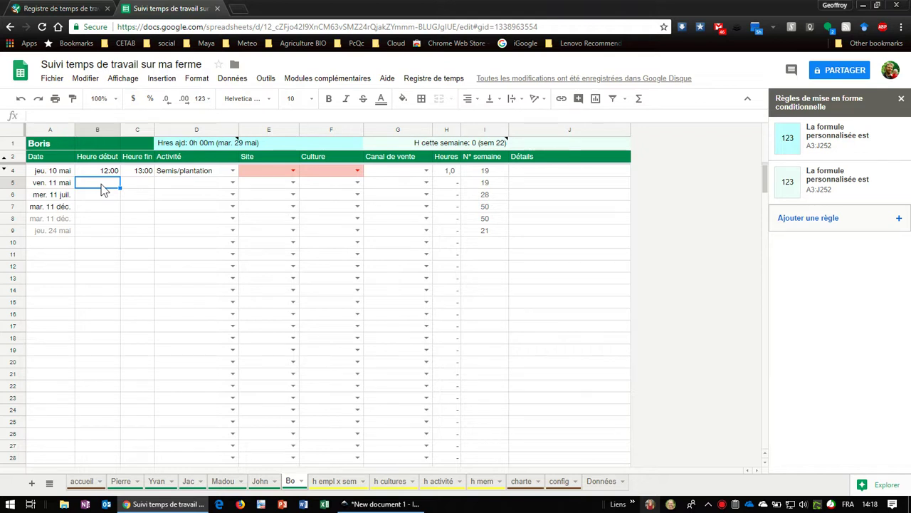
# Enter 9:00 as the start time in B5, replacing the rejected '9h00'
pyautogui.scroll(-1, 101, 189)
pyautogui.write('9h00')
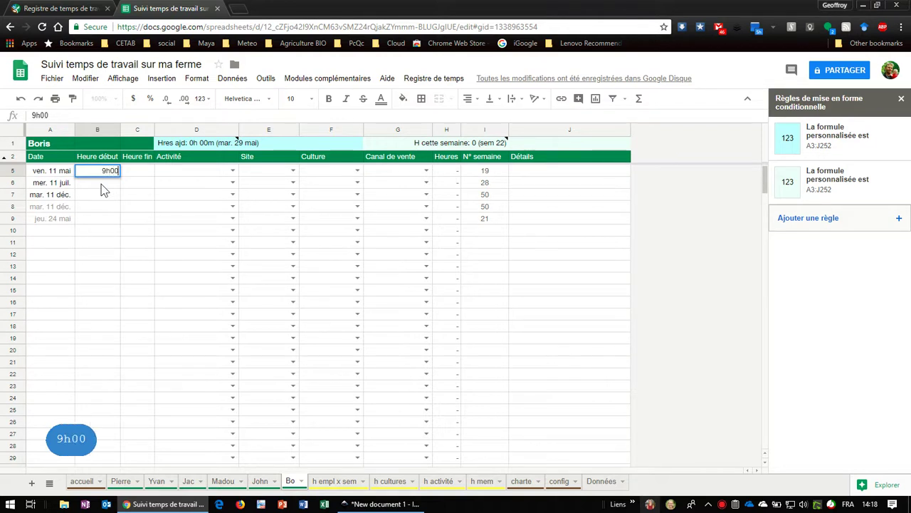
pyautogui.press('Tab')
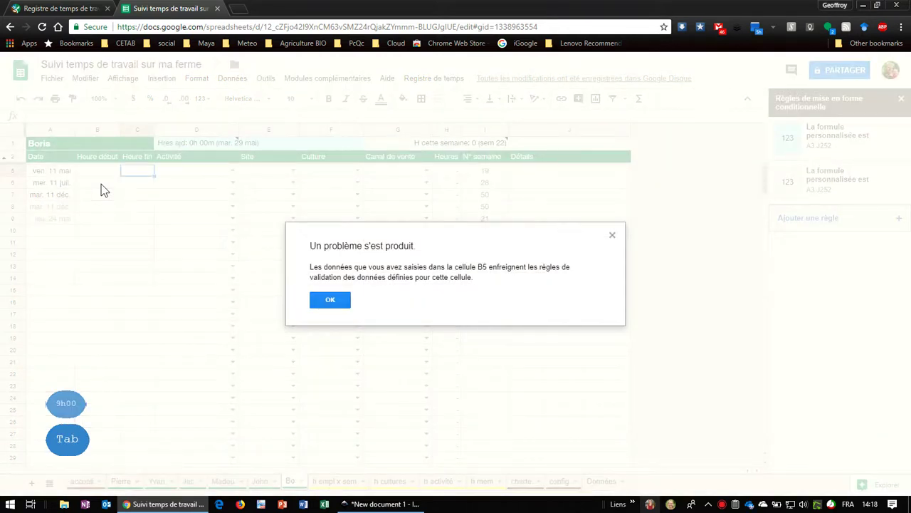
pyautogui.press('Return')
pyautogui.press('Up')
pyautogui.press('Down')
pyautogui.press('Left')
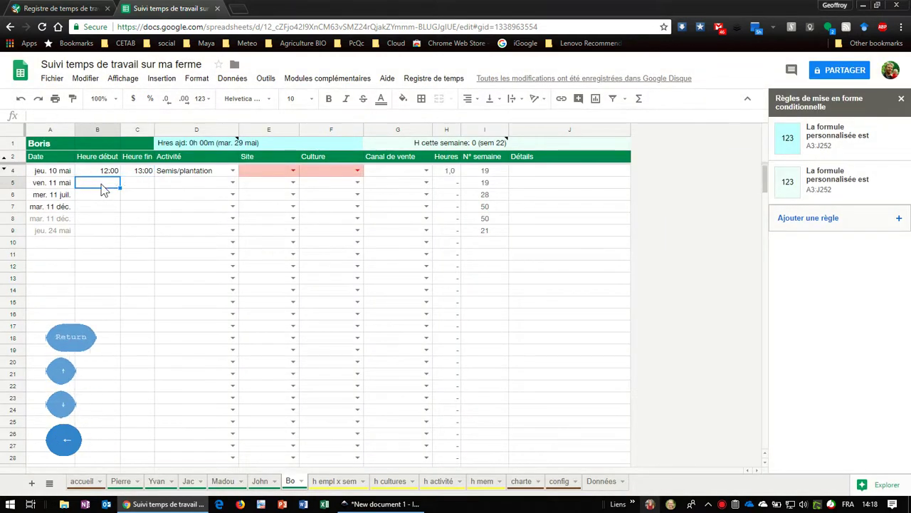
pyautogui.write('9:00')
pyautogui.press('Tab')
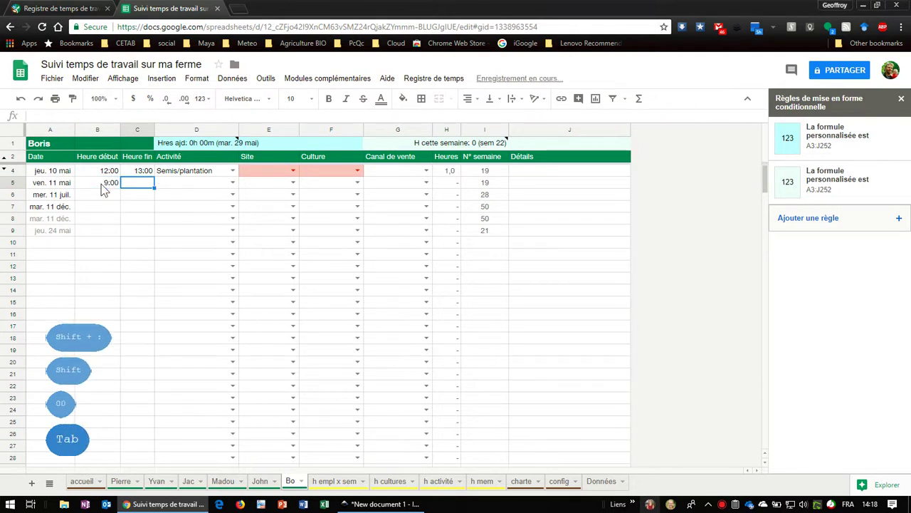
# Enter 12:00 as the end time in C5 and clear the stray # from D5
pyautogui.write('12:00')
pyautogui.press('Tab')
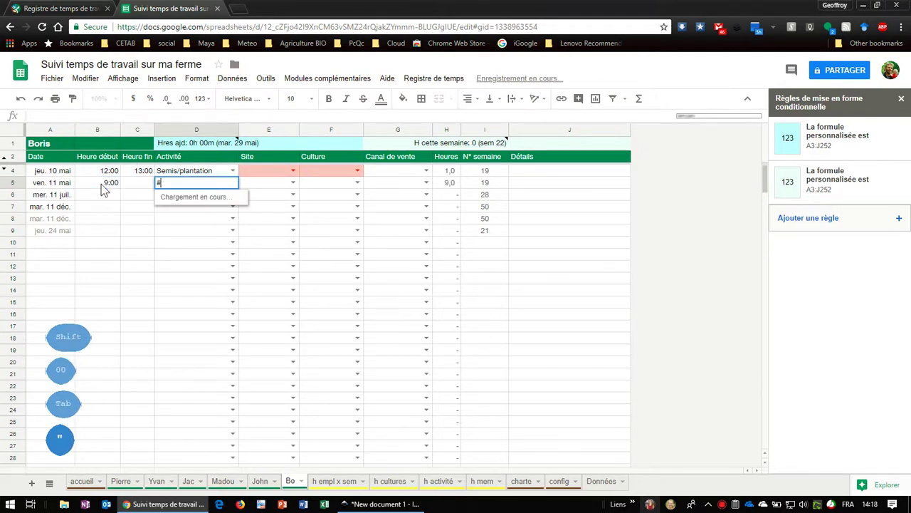
pyautogui.press('Escape')
pyautogui.press('Left')
pyautogui.press('F2')
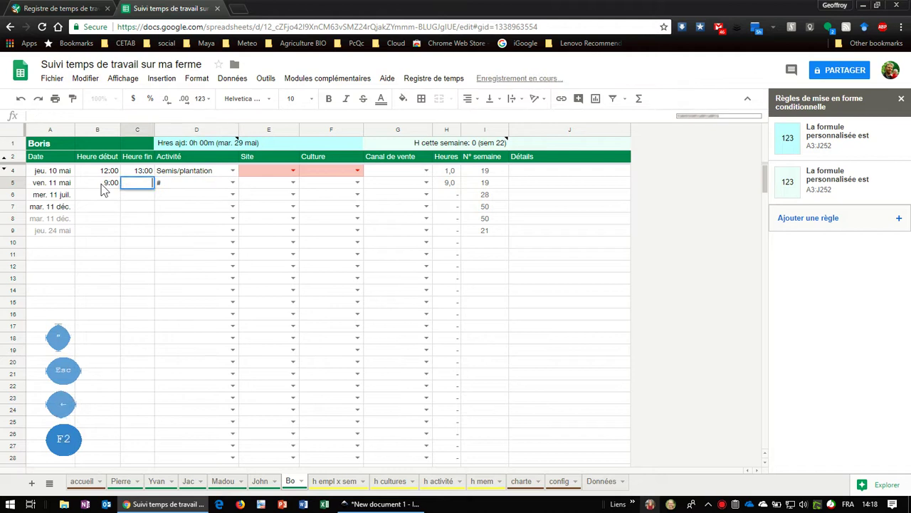
pyautogui.write('12:00')
pyautogui.press('Tab')
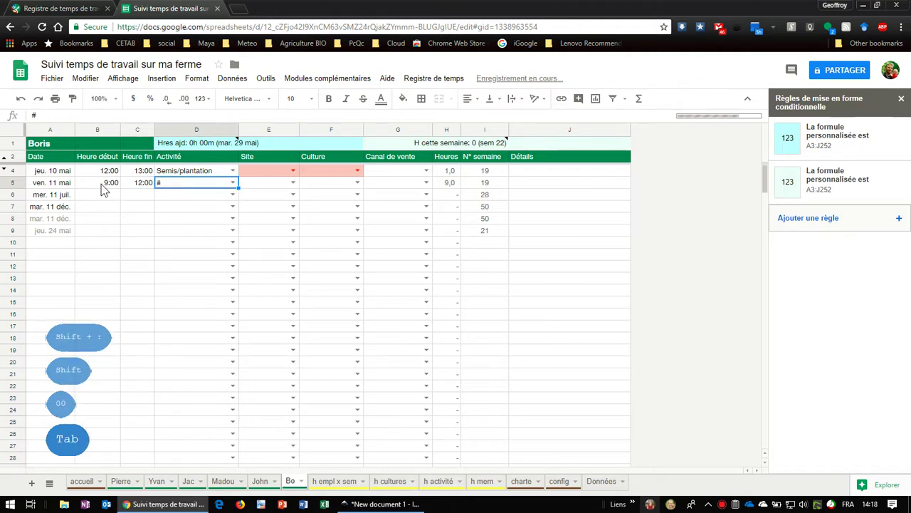
pyautogui.press('Delete')
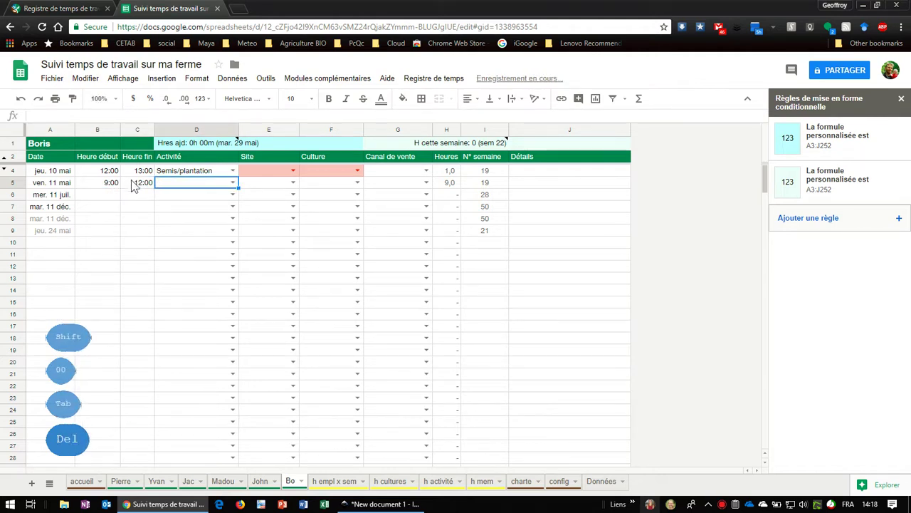
# Check the row 5 start and end times and the hours formula in H5
pyautogui.click(140, 184)
pyautogui.click(165, 186)
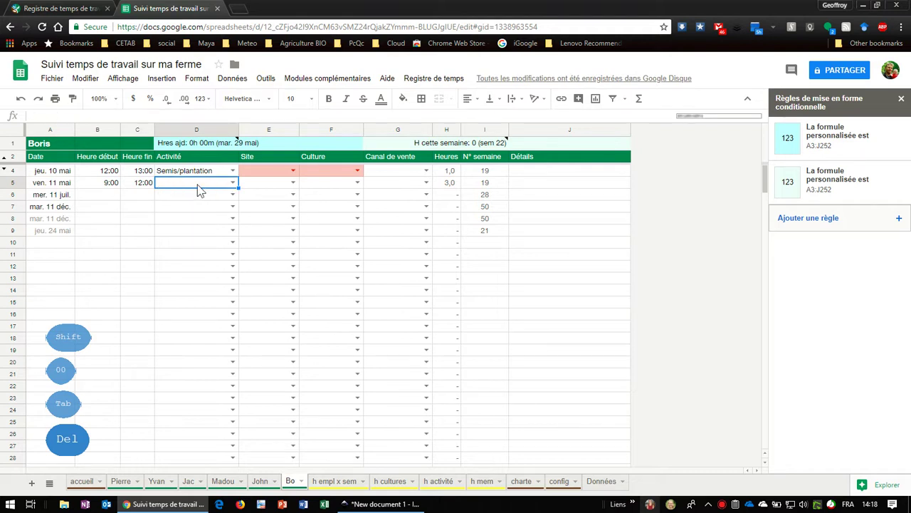
pyautogui.click(448, 184)
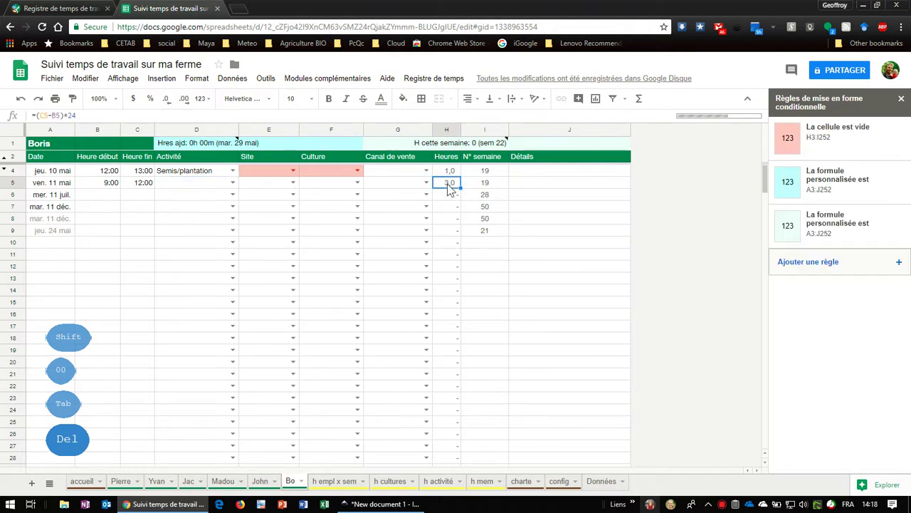
pyautogui.click(219, 187)
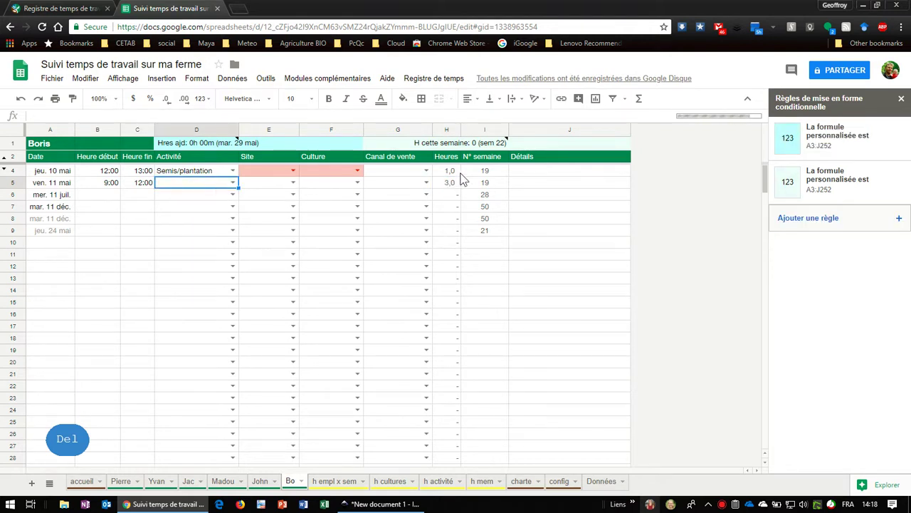
pyautogui.click(100, 184)
pyautogui.click(143, 184)
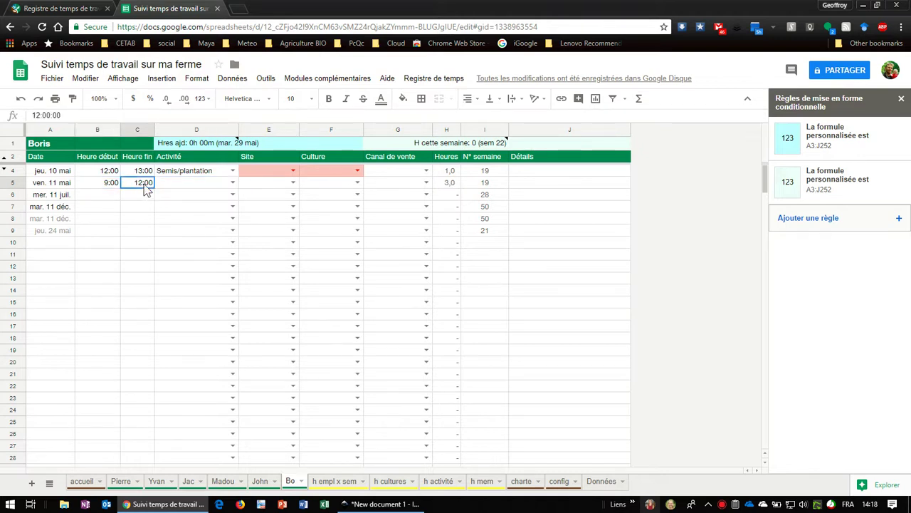
pyautogui.click(448, 183)
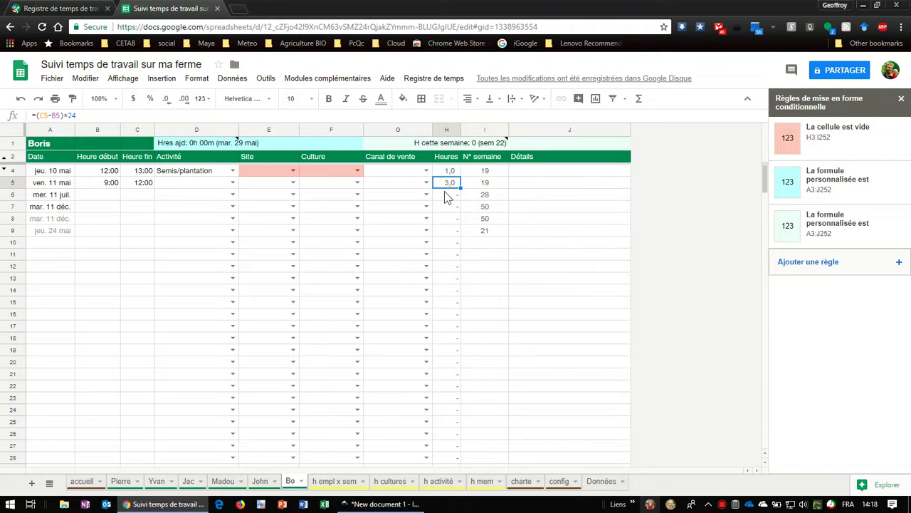
# Inspect the row 5 cells: start and end times, the Site rule, and hours formulas
pyautogui.click(445, 187)
pyautogui.click(449, 195)
pyautogui.click(268, 186)
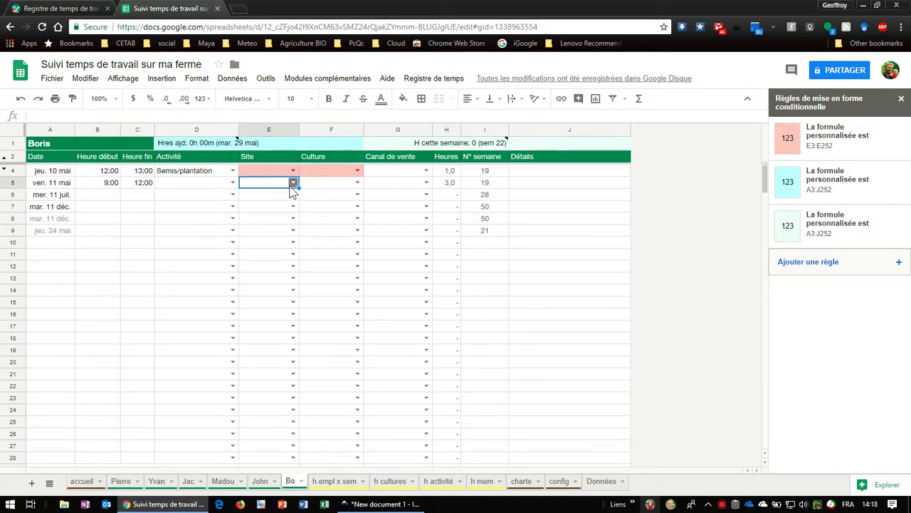
pyautogui.click(112, 183)
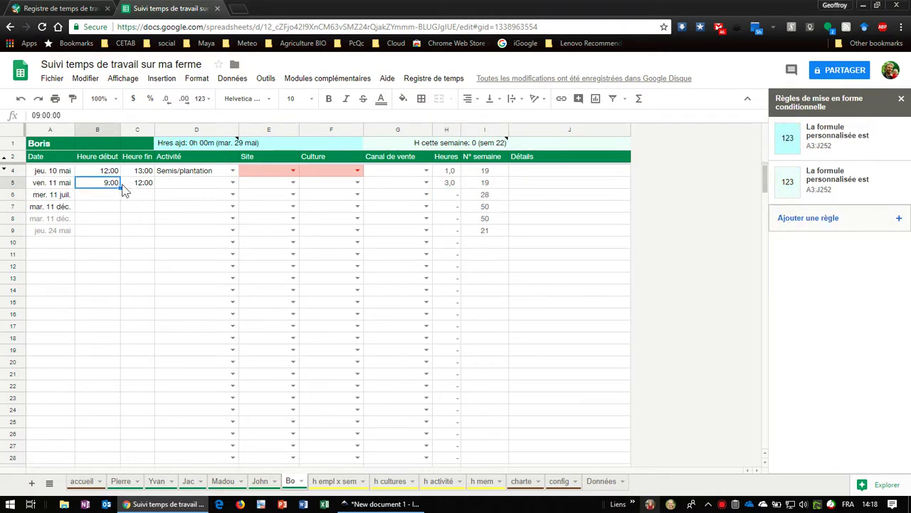
pyautogui.click(133, 184)
pyautogui.click(114, 185)
pyautogui.click(135, 187)
pyautogui.click(175, 187)
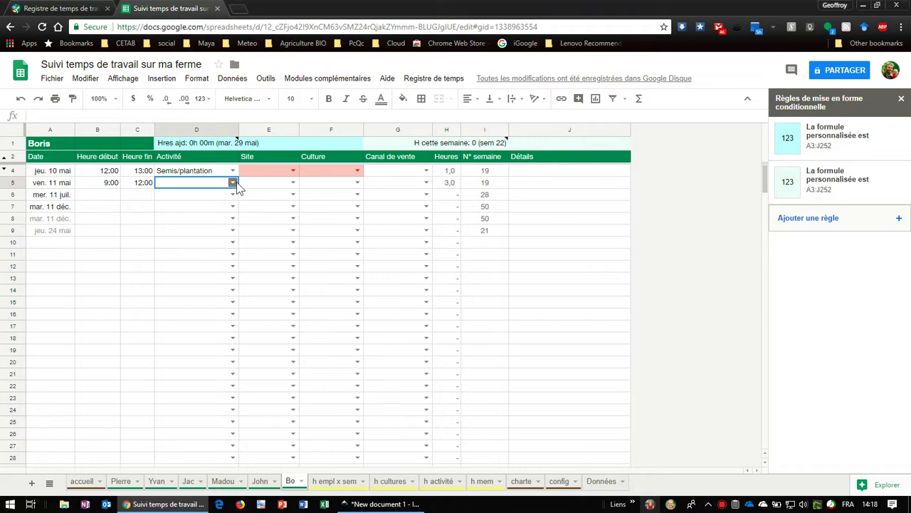
pyautogui.moveTo(135, 187); pyautogui.dragTo(126, 186)
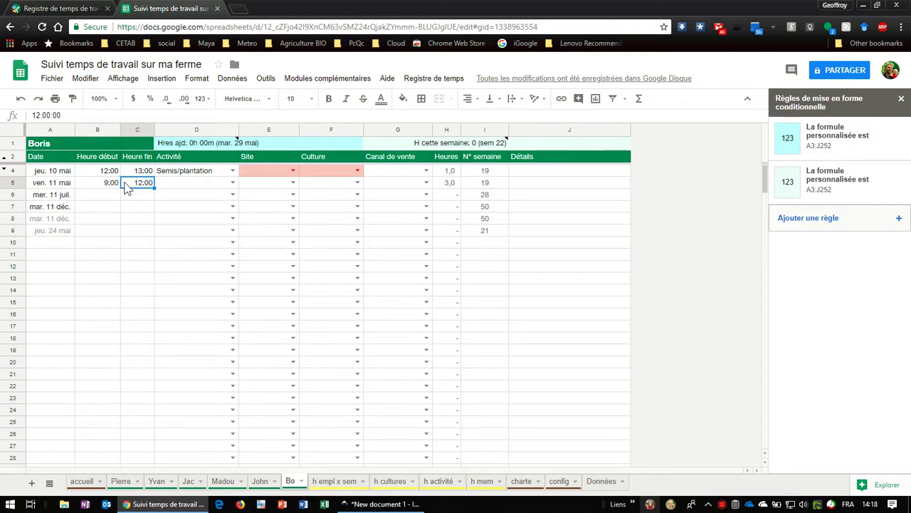
# Close the Registre de temps menu unused, undo two changes, and open D5's activity dropdown
pyautogui.click(232, 182)
pyautogui.click(286, 191)
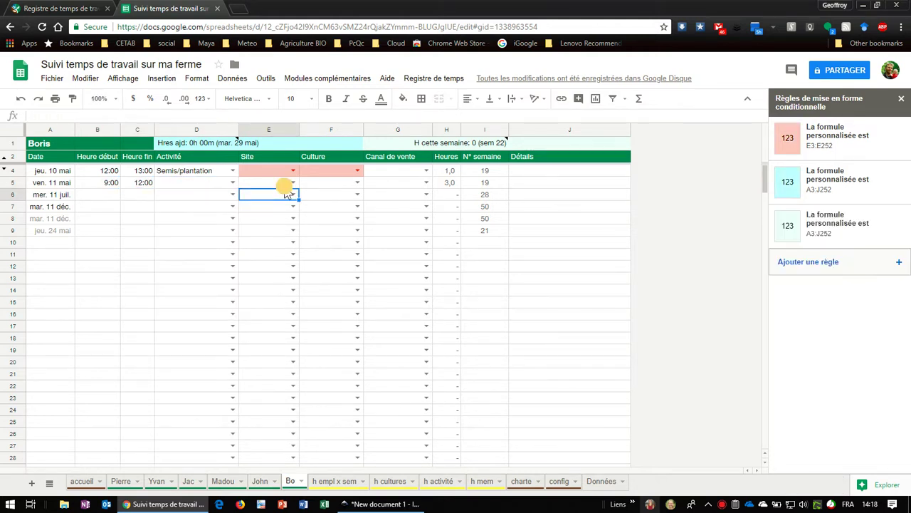
pyautogui.click(434, 79)
pyautogui.moveTo(477, 97)
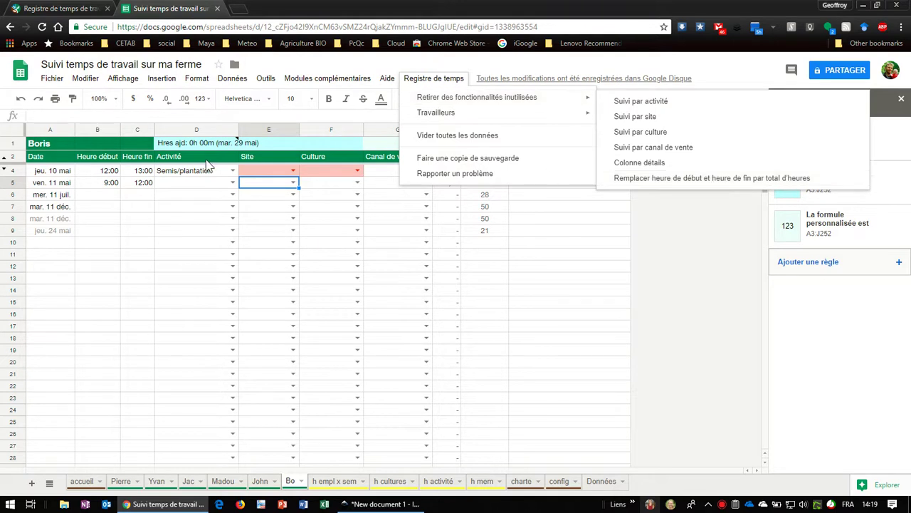
pyautogui.click(286, 171)
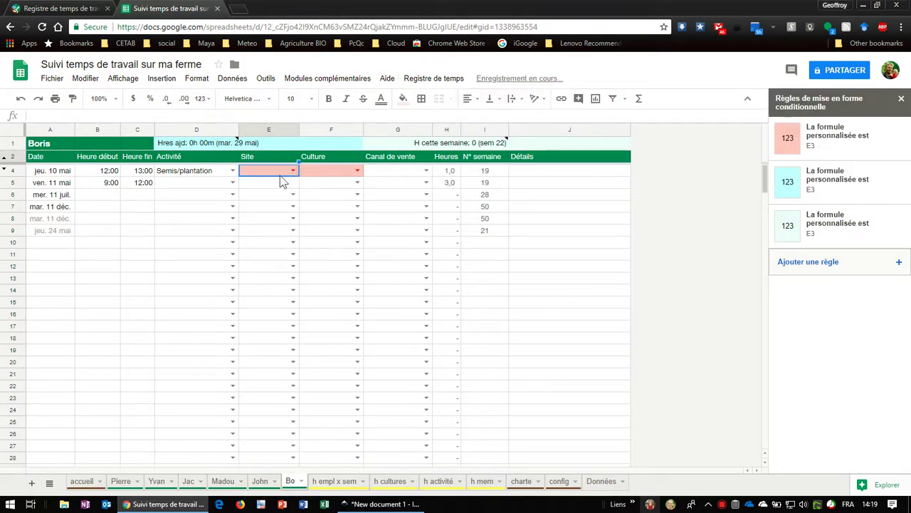
pyautogui.hotkey('ctrl', 'z')
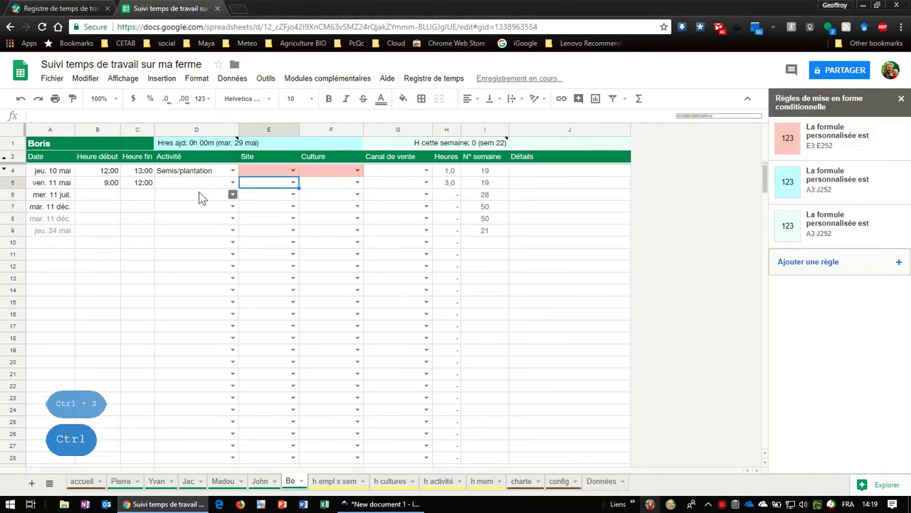
pyautogui.hotkey('ctrl', 'z')
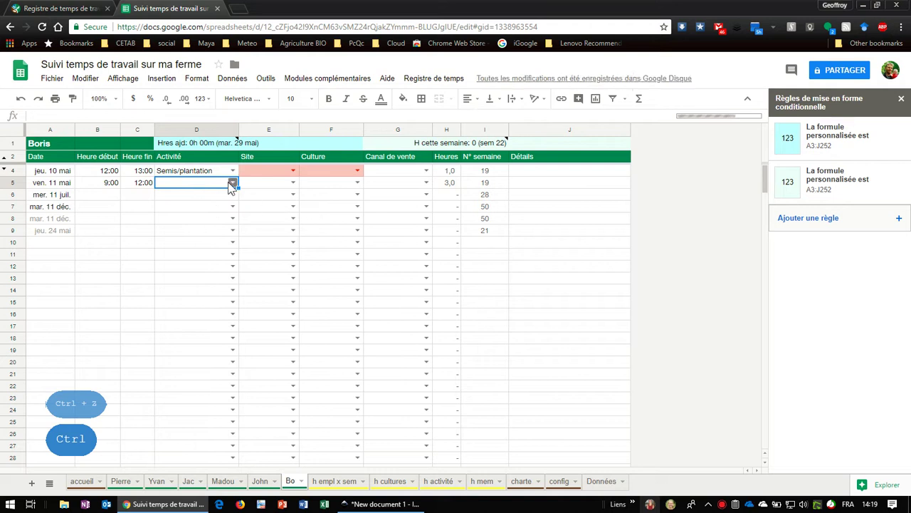
pyautogui.click(233, 183)
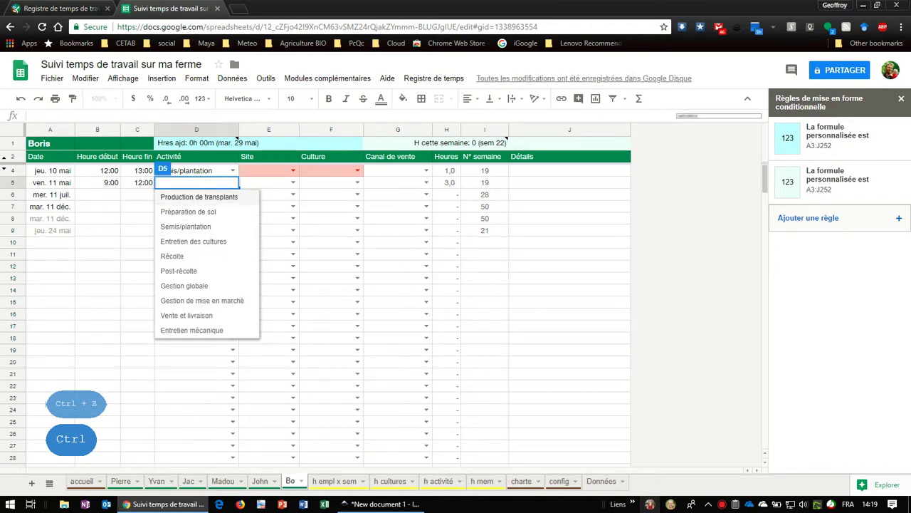
# Choose Préparation de sol as the activity in D5
pyautogui.press('shift')
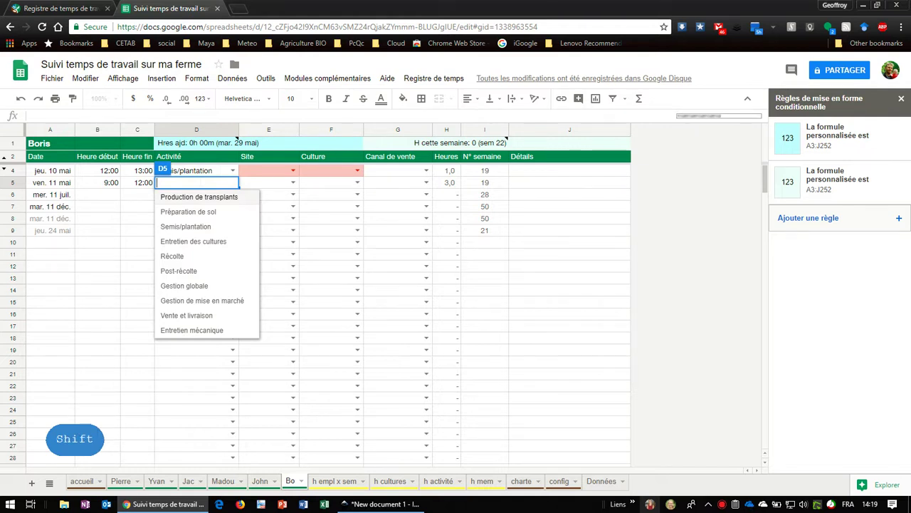
pyautogui.write('P')
pyautogui.press('Escape')
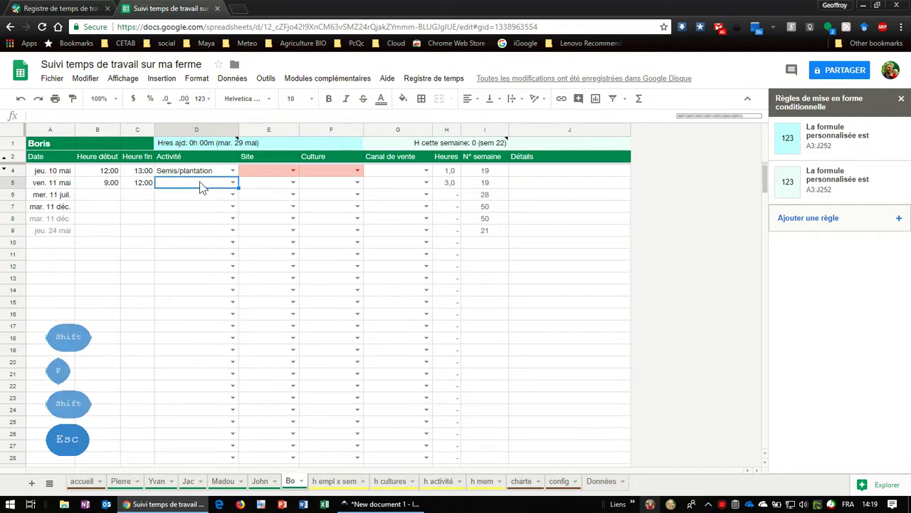
pyautogui.write('Pr')
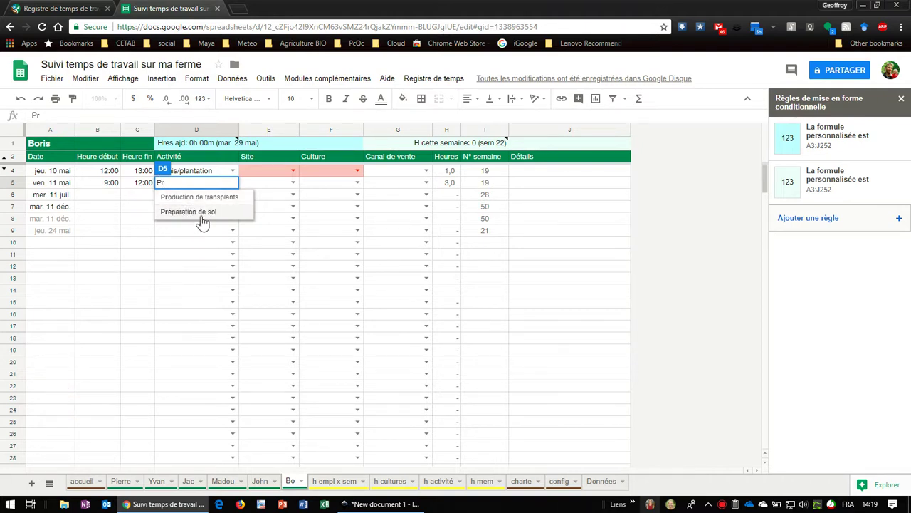
pyautogui.click(203, 214)
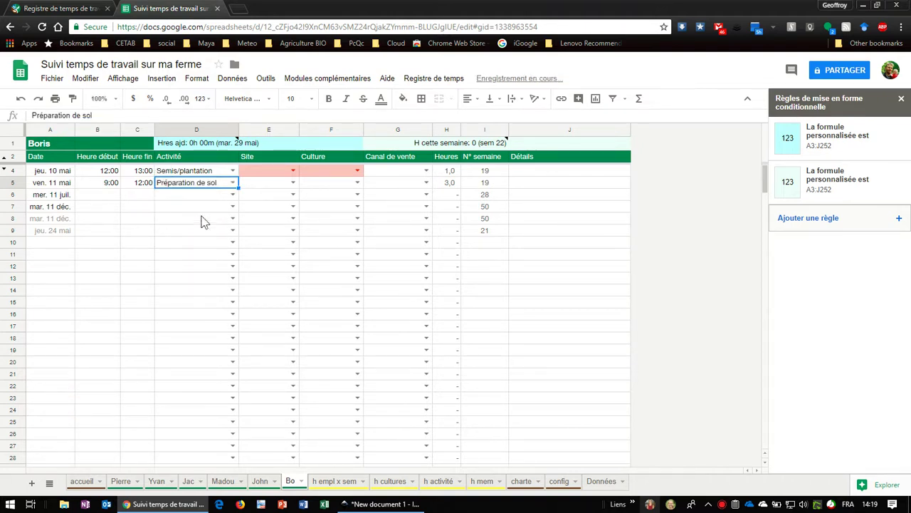
# Set the site in E5 to Champ
pyautogui.click(277, 184)
pyautogui.click(293, 182)
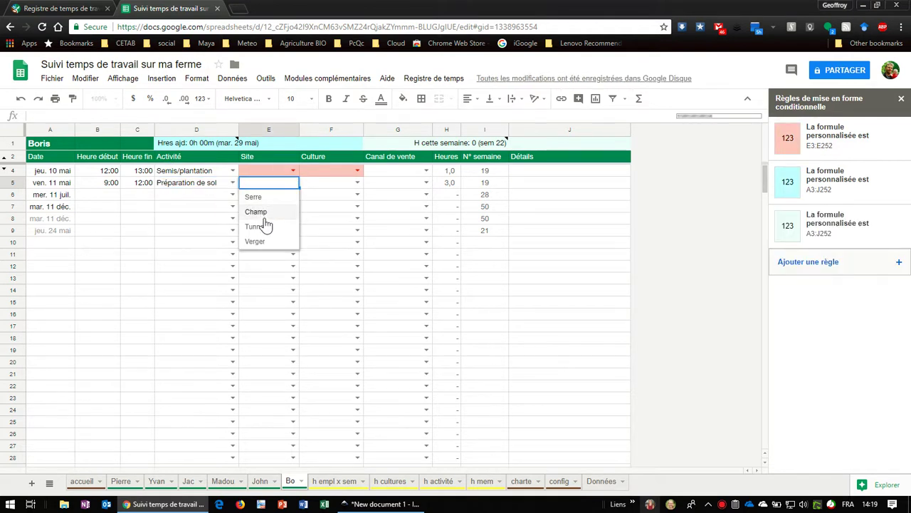
pyautogui.click(269, 213)
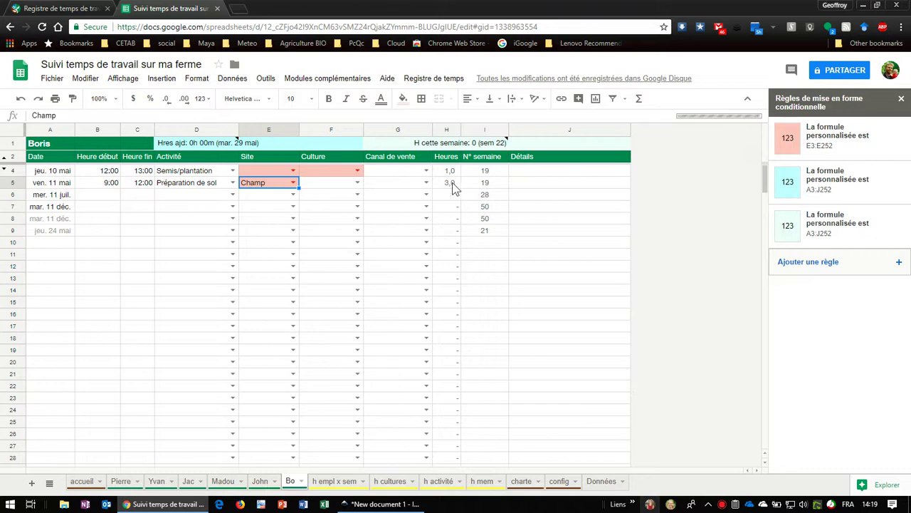
pyautogui.click(96, 200)
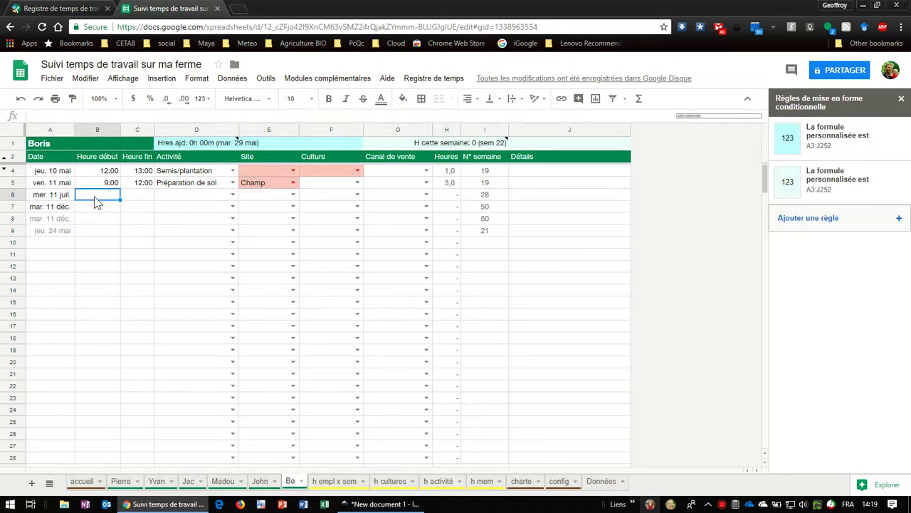
# Enter 28 mai as the date in A6
pyautogui.press('Left')
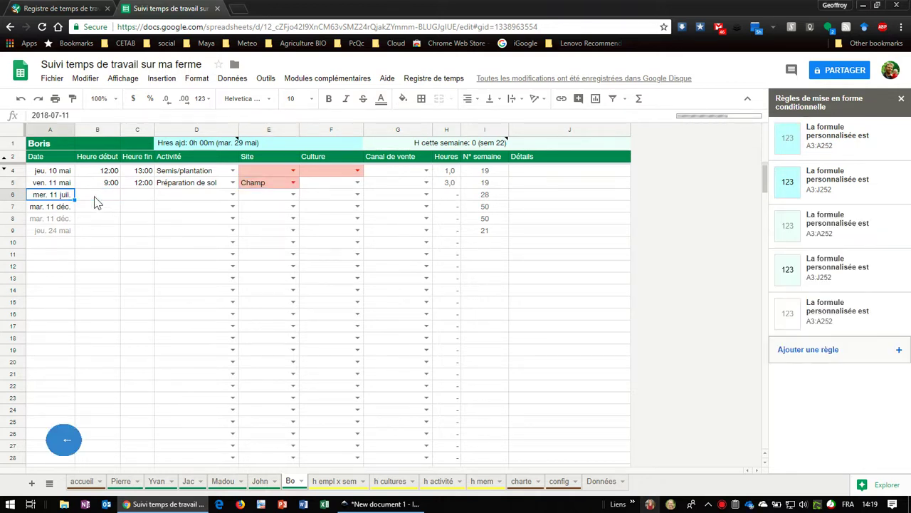
pyautogui.press('Up')
pyautogui.press('Down')
pyautogui.write('12')
pyautogui.press('BackSpace')
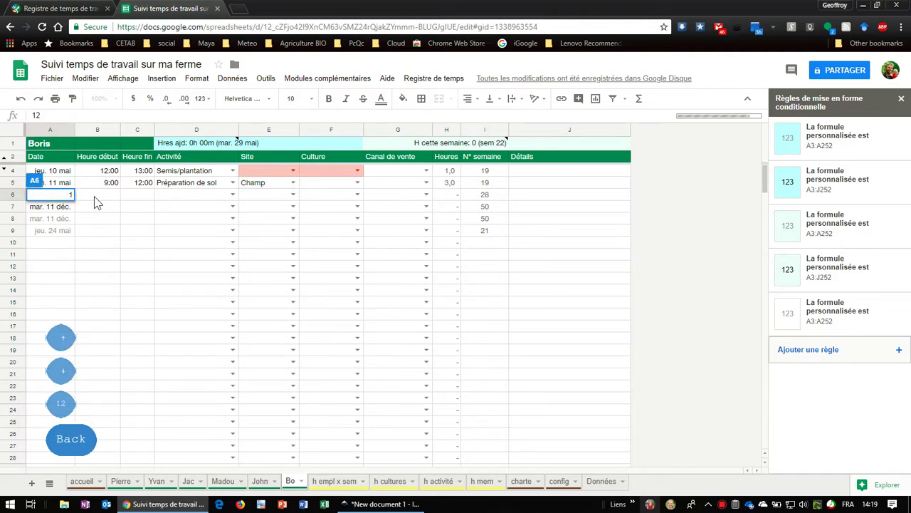
pyautogui.press('BackSpace')
pyautogui.write('28')
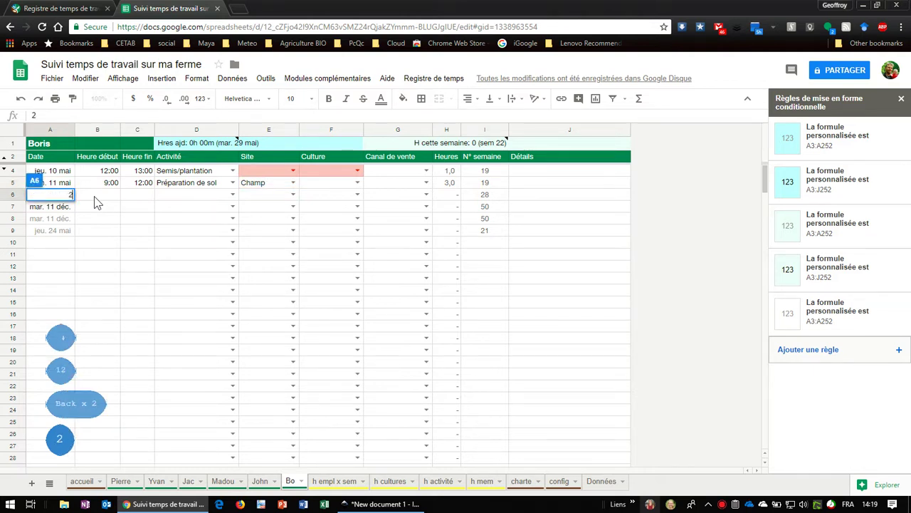
pyautogui.write(' mai')
pyautogui.press('Tab')
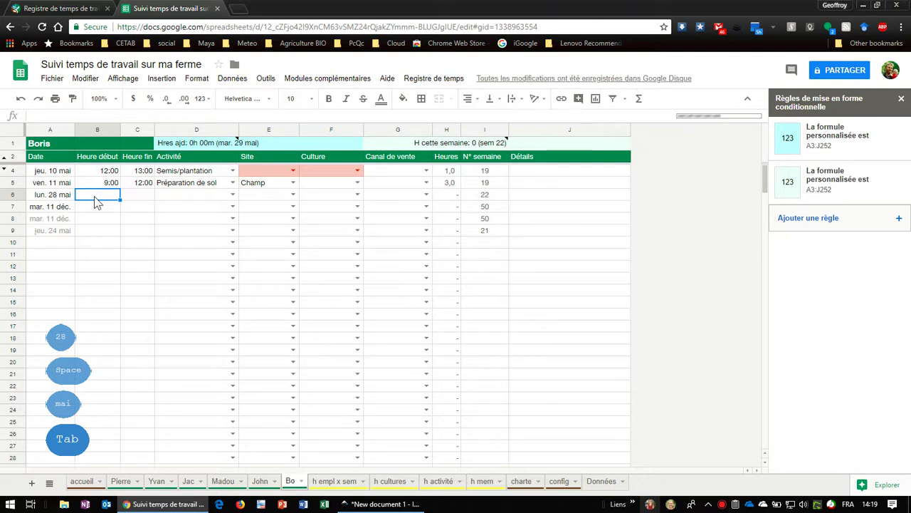
# Set row 6's start time to 12:00 and end time to 17:00
pyautogui.write('12:090')
pyautogui.press('BackSpace')
pyautogui.press('BackSpace')
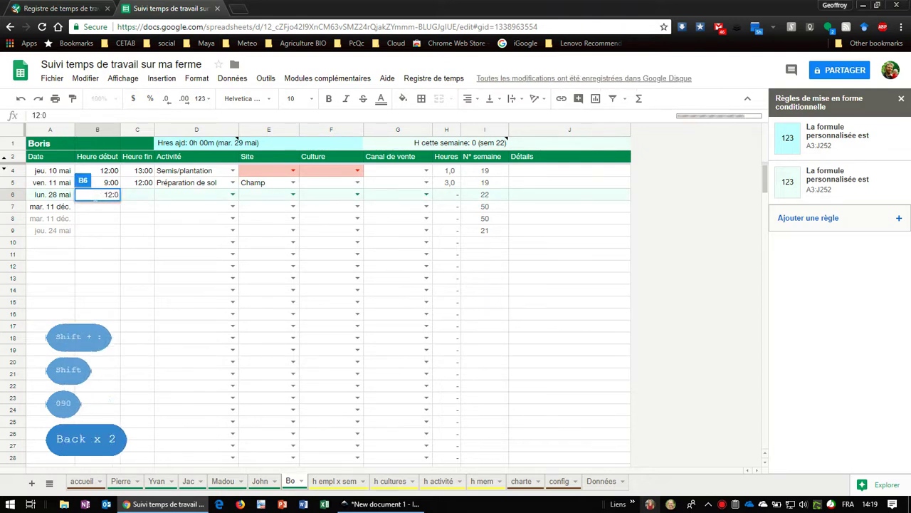
pyautogui.write('0')
pyautogui.press('Tab')
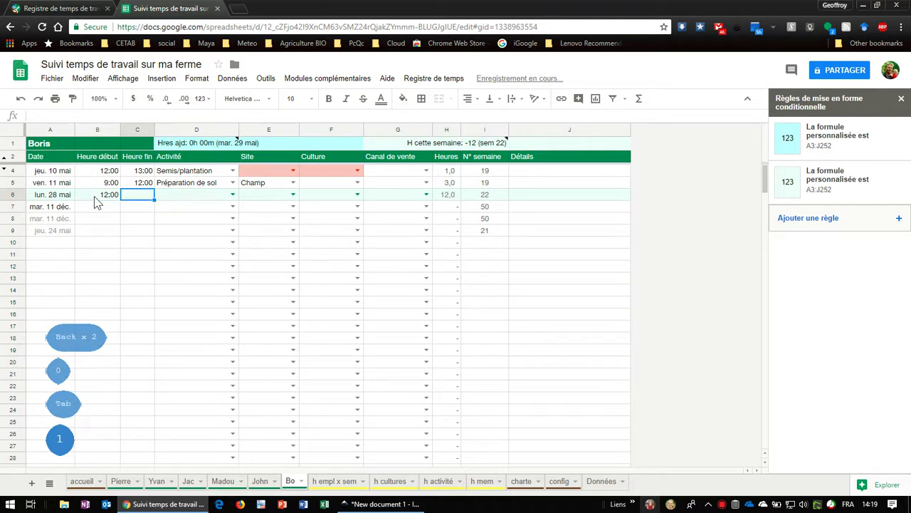
pyautogui.write('17:00')
pyautogui.press('Tab')
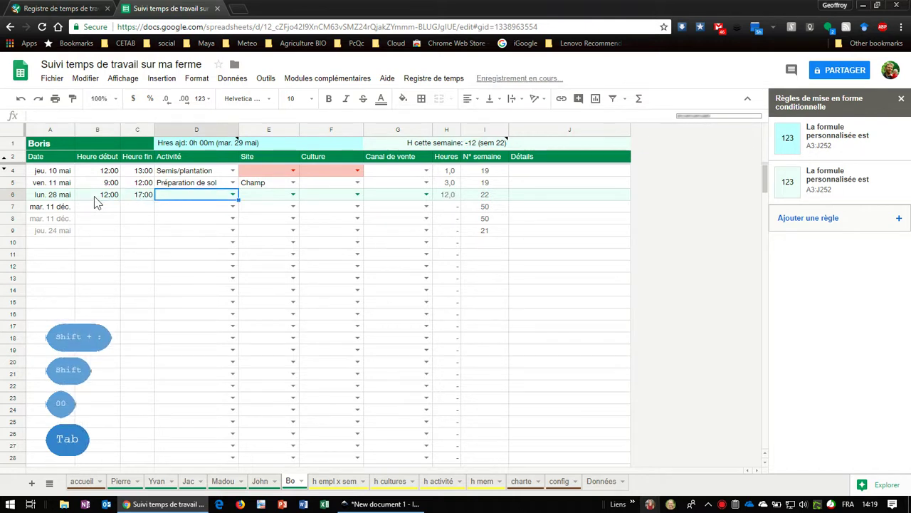
# Choose Récolte as the activity in D6
pyautogui.write('Réc')
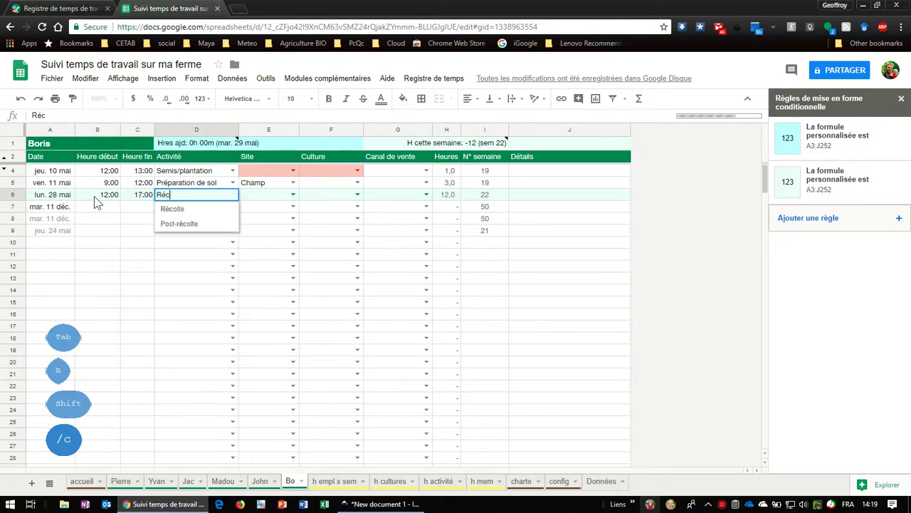
pyautogui.press('Tab')
pyautogui.press('Left')
pyautogui.press('F2')
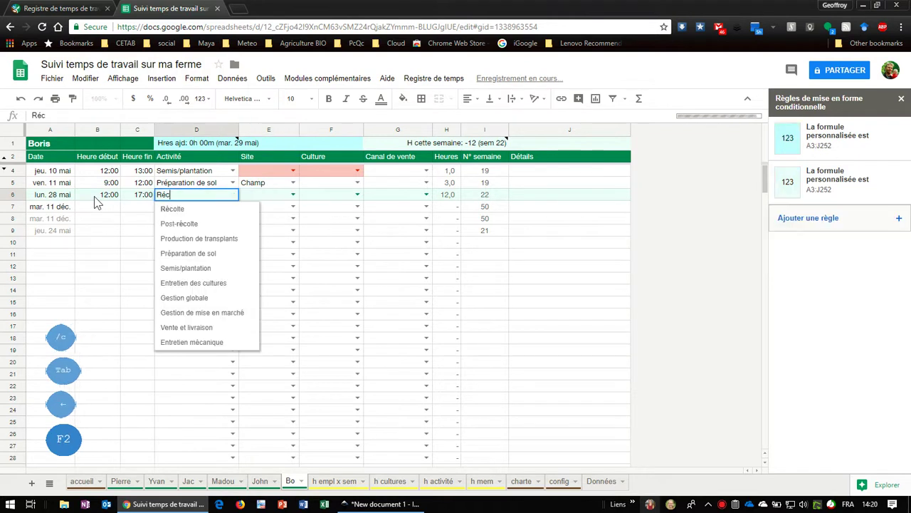
pyautogui.press('super+d')
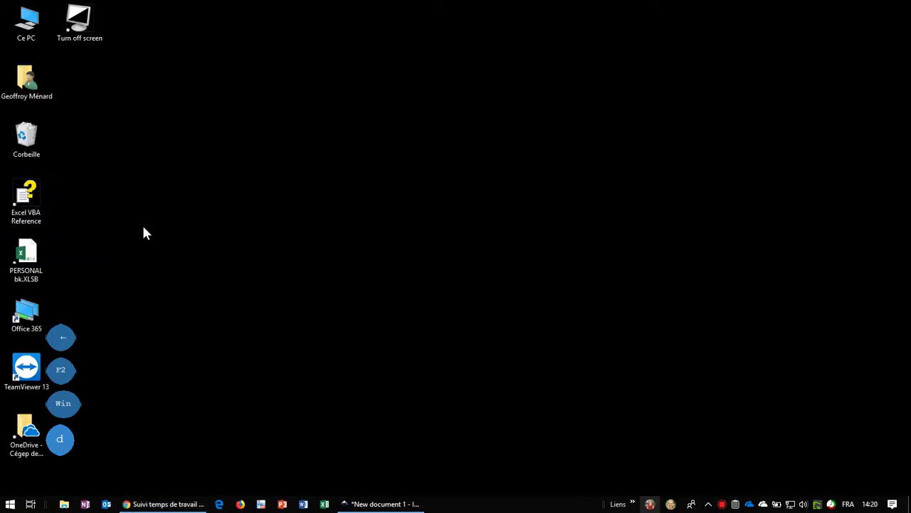
pyautogui.click(153, 504)
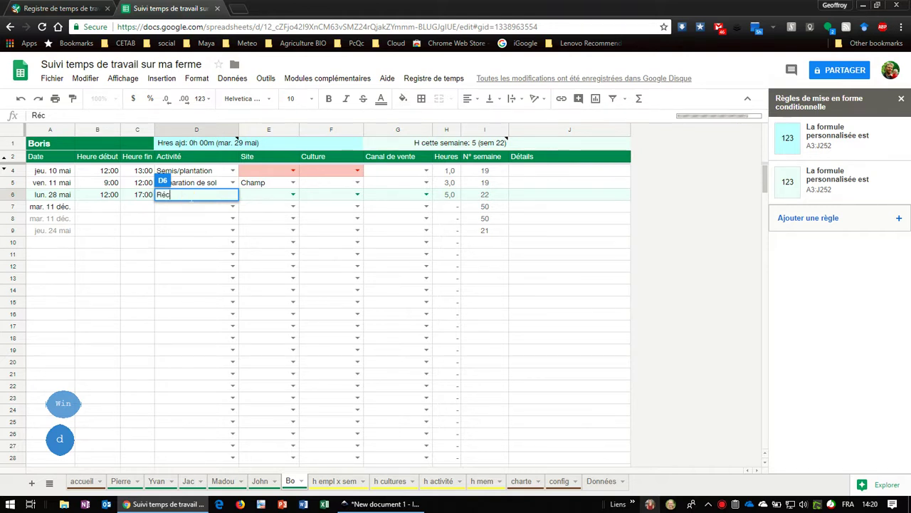
pyautogui.write('ol')
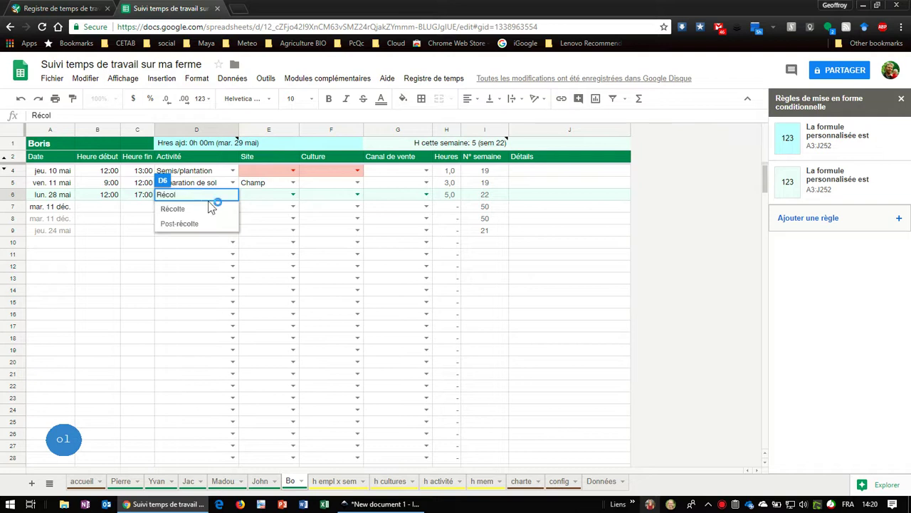
pyautogui.click(229, 209)
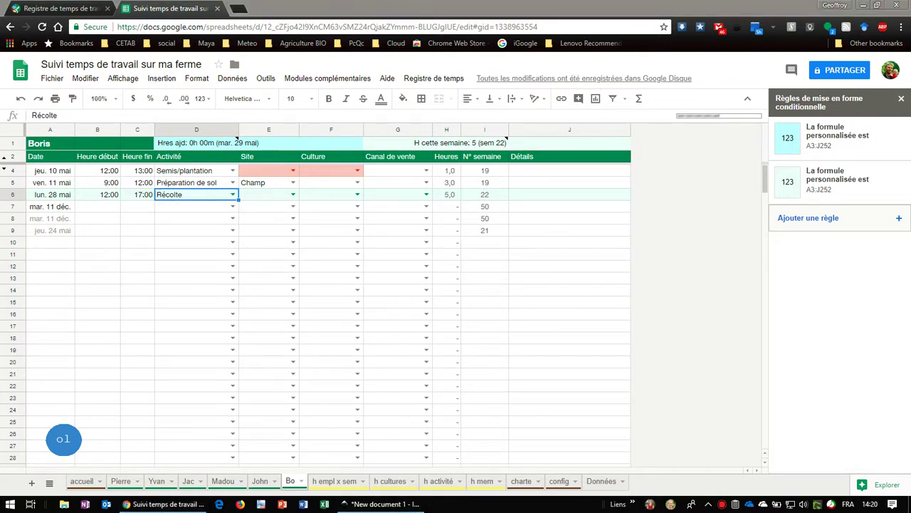
# Set row 6's site to Serre, crop to Poivrons and sales channel to Restos
pyautogui.click(287, 197)
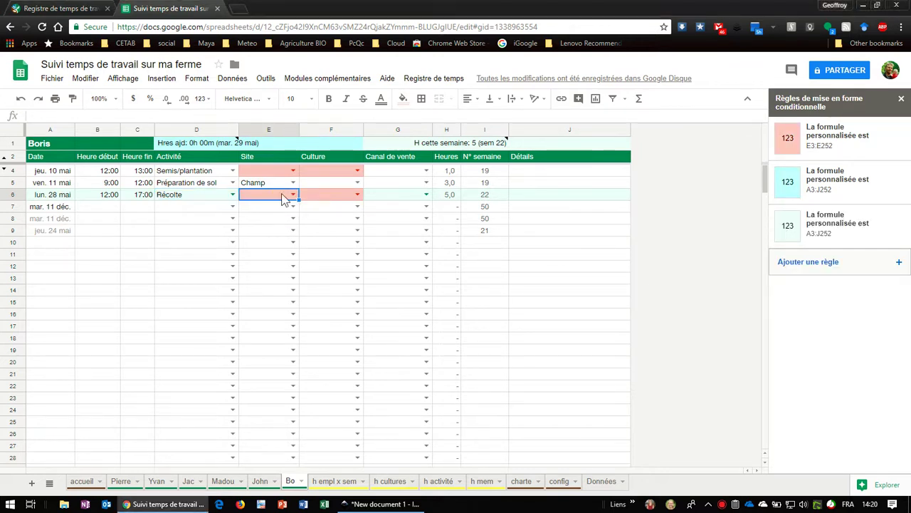
pyautogui.click(293, 195)
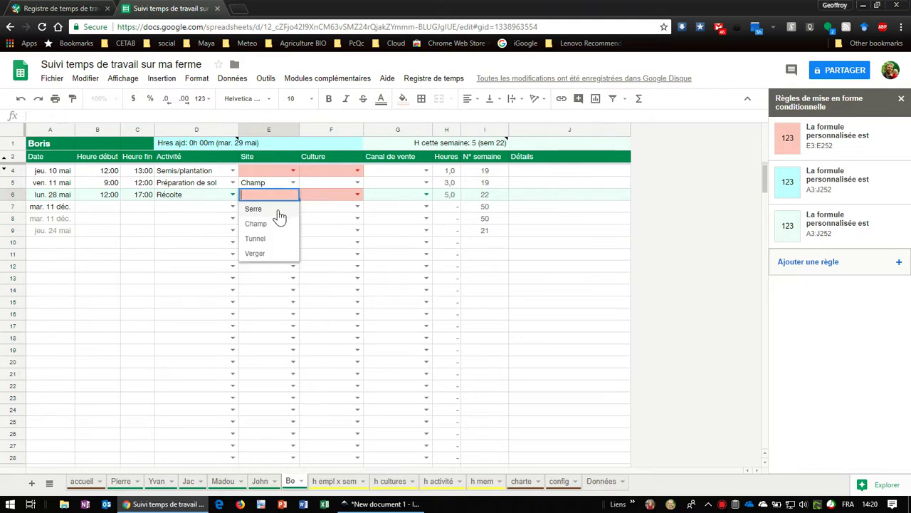
pyautogui.click(254, 209)
pyautogui.click(326, 194)
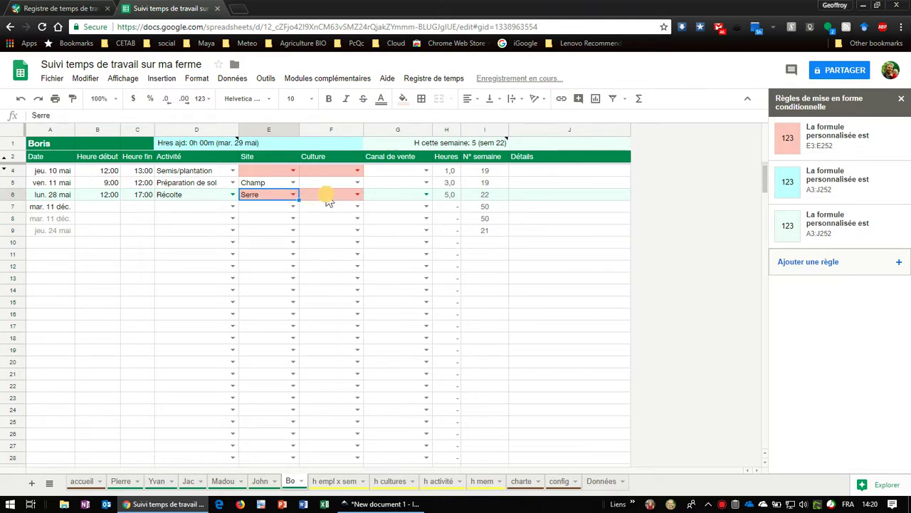
pyautogui.write('C')
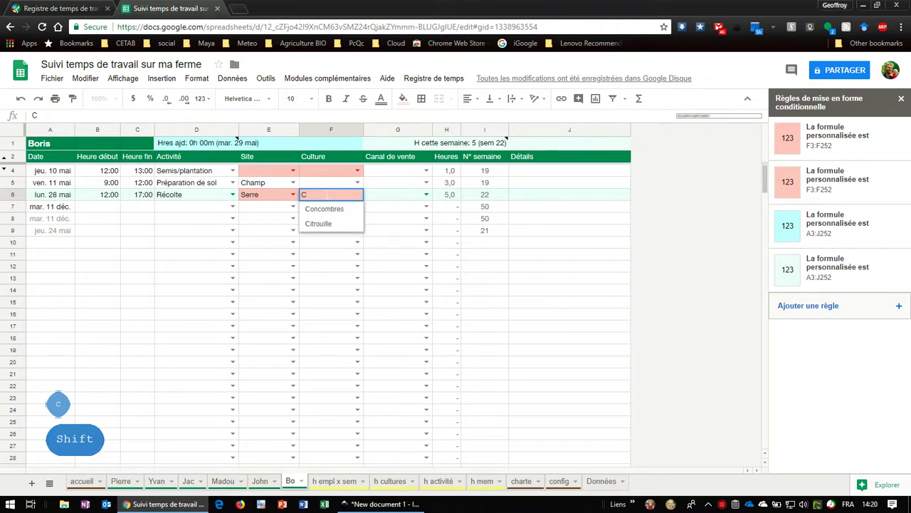
pyautogui.press('BackSpace')
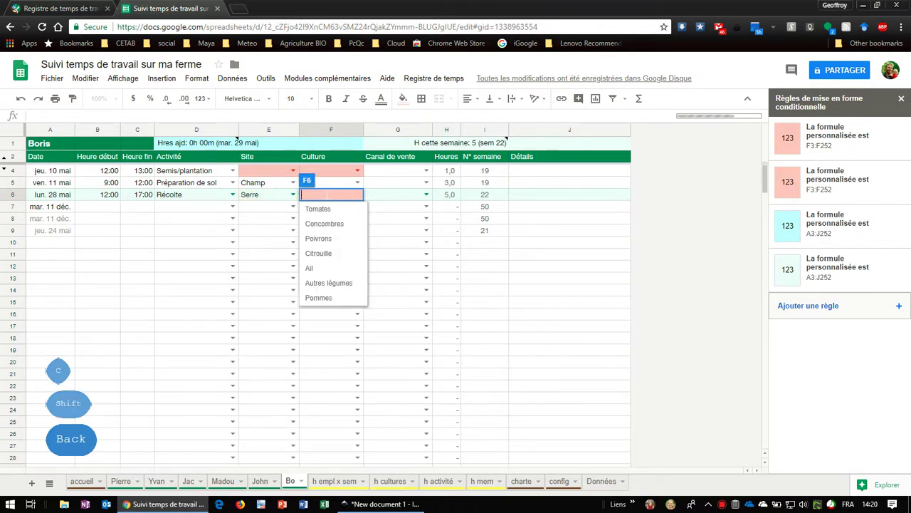
pyautogui.write('P')
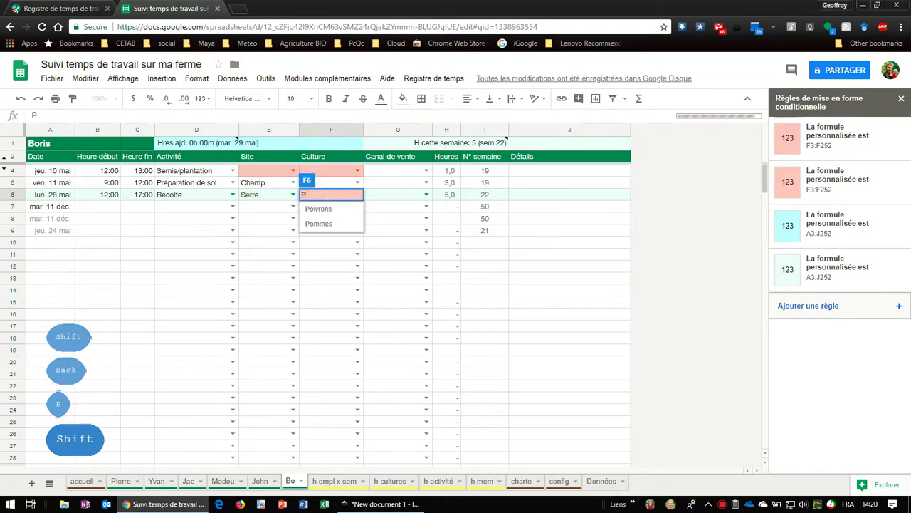
pyautogui.click(341, 211)
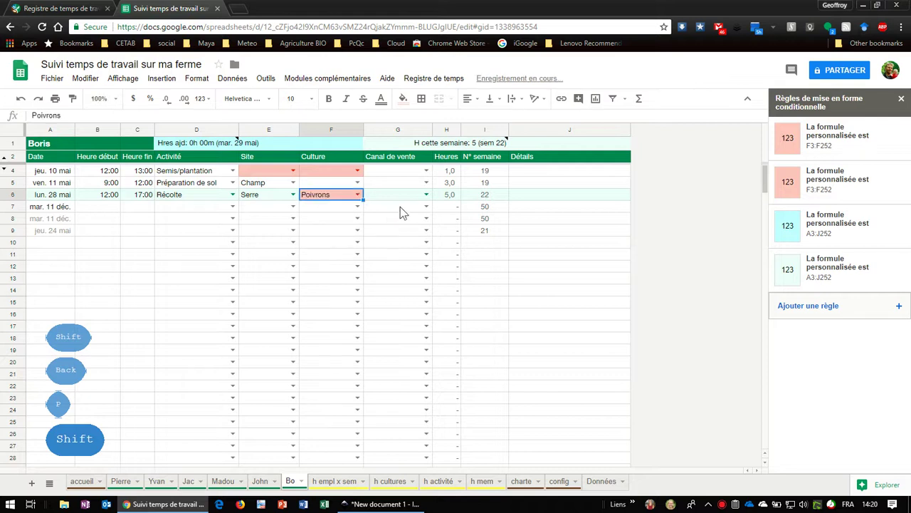
pyautogui.click(426, 194)
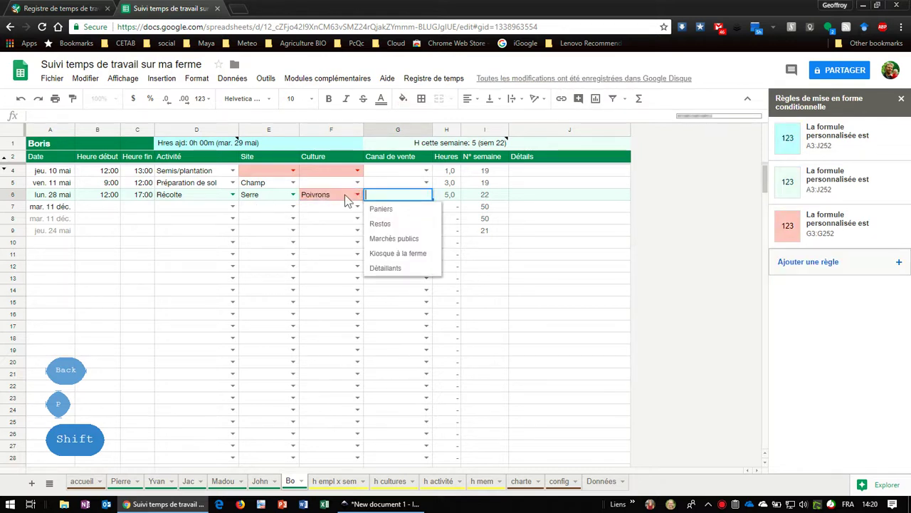
pyautogui.click(392, 222)
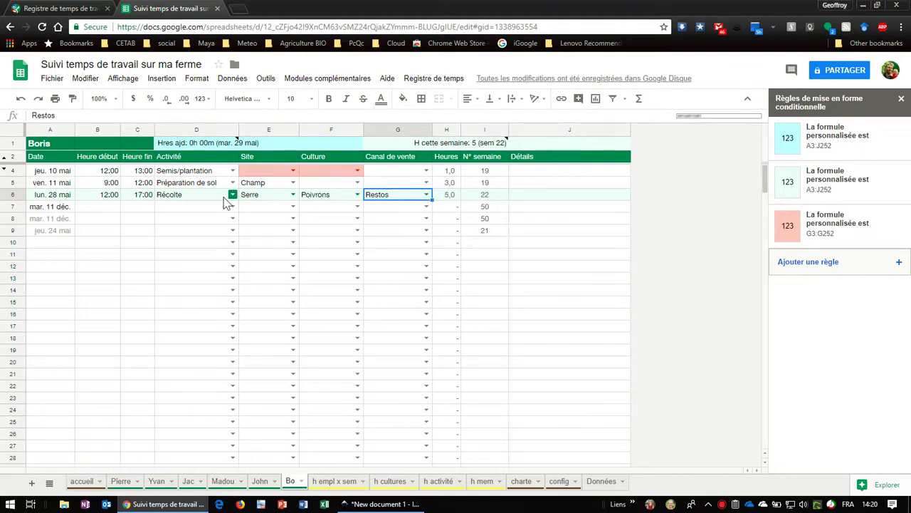
pyautogui.click(91, 204)
# Enter 29 mai in A7 and close the conditional formatting panel
pyautogui.click(43, 207)
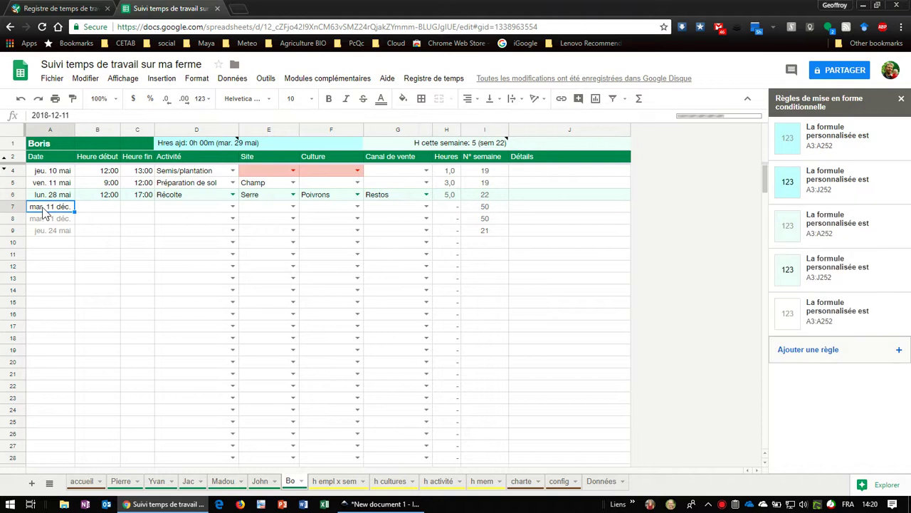
pyautogui.write('29 mai')
pyautogui.press('Tab')
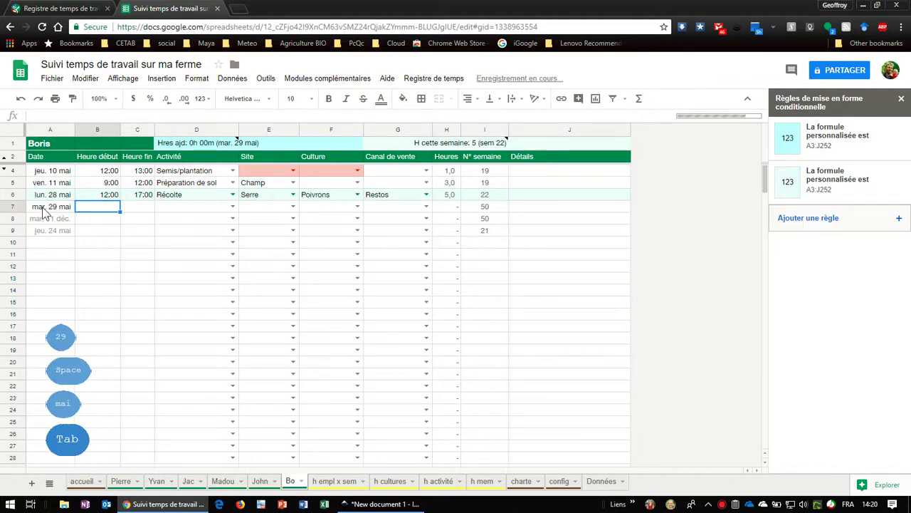
pyautogui.press('Left')
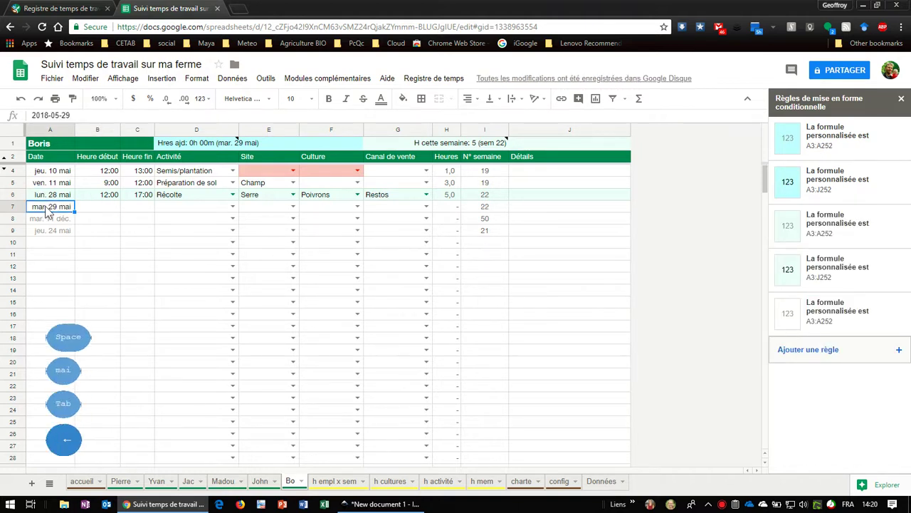
pyautogui.click(102, 207)
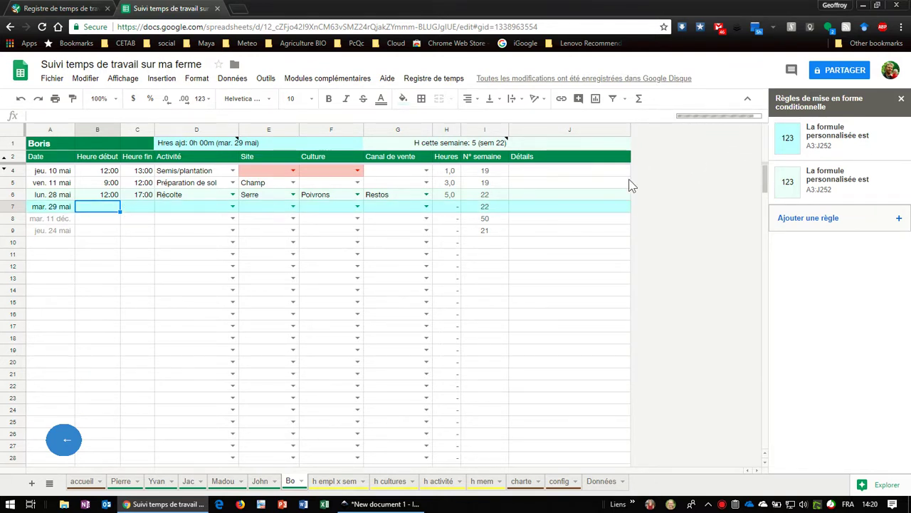
pyautogui.click(902, 98)
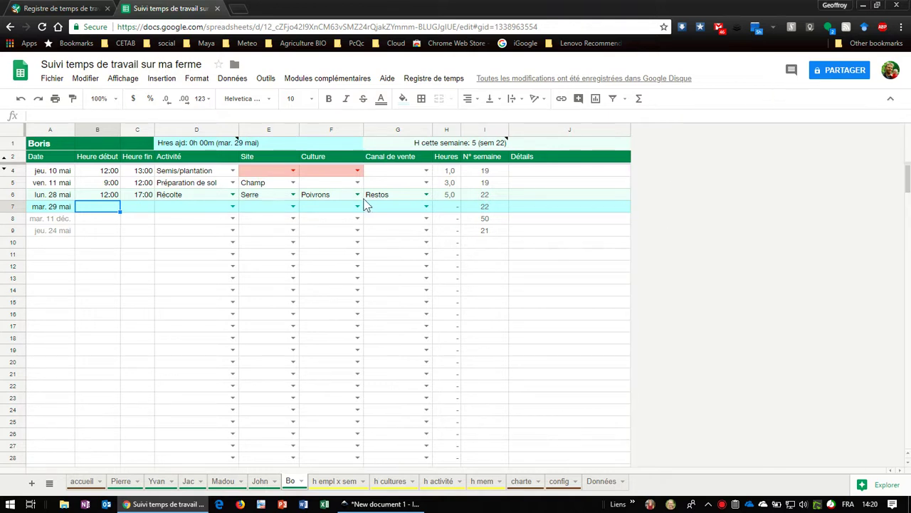
pyautogui.click(71, 210)
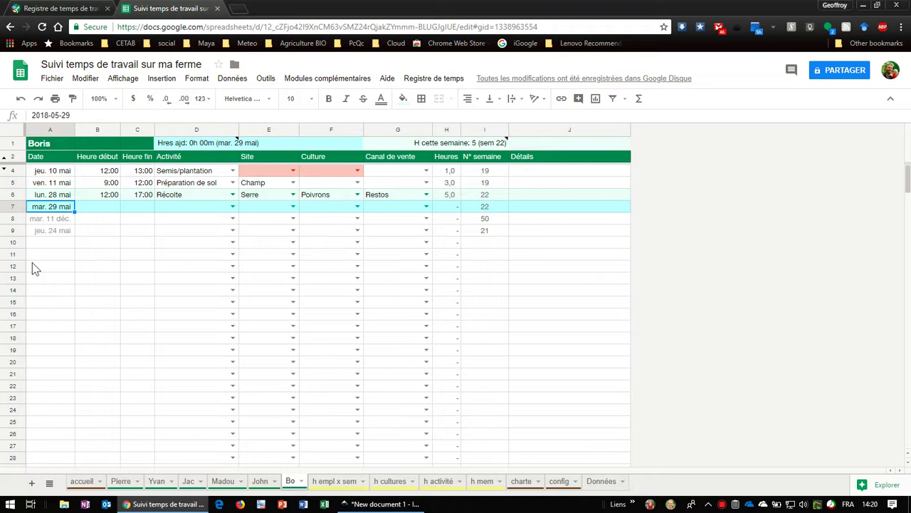
pyautogui.click(74, 199)
pyautogui.click(61, 211)
pyautogui.click(106, 211)
# Set row 7's times to 9:00–13:00 and inspect the error in today's hours total
pyautogui.write('9:00')
pyautogui.press('Tab')
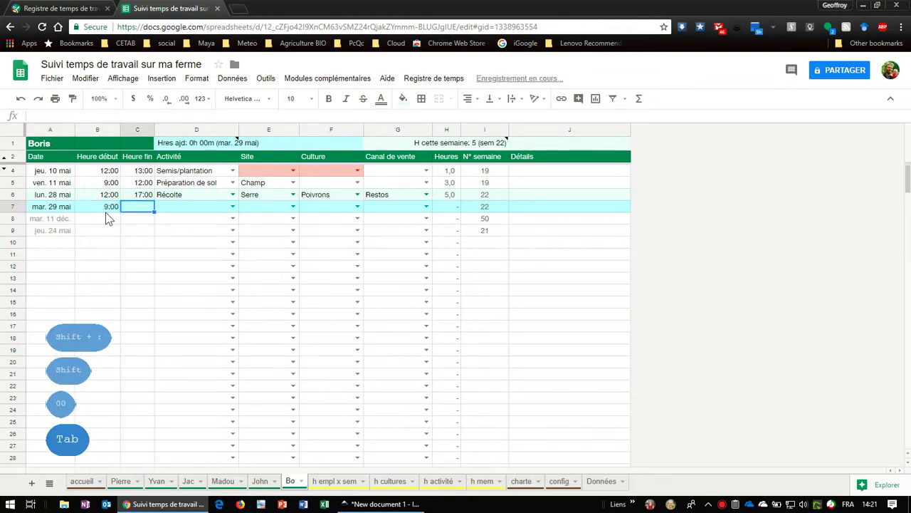
pyautogui.write('13')
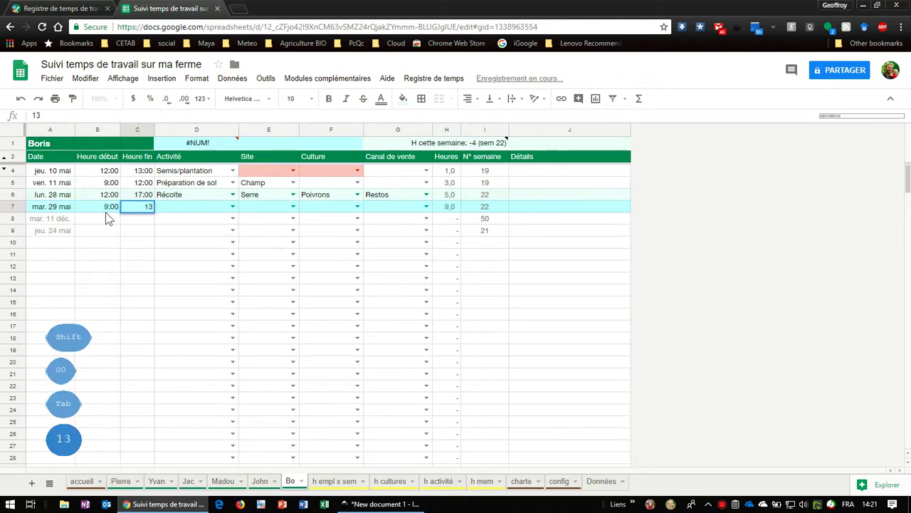
pyautogui.write(':00')
pyautogui.press('Tab')
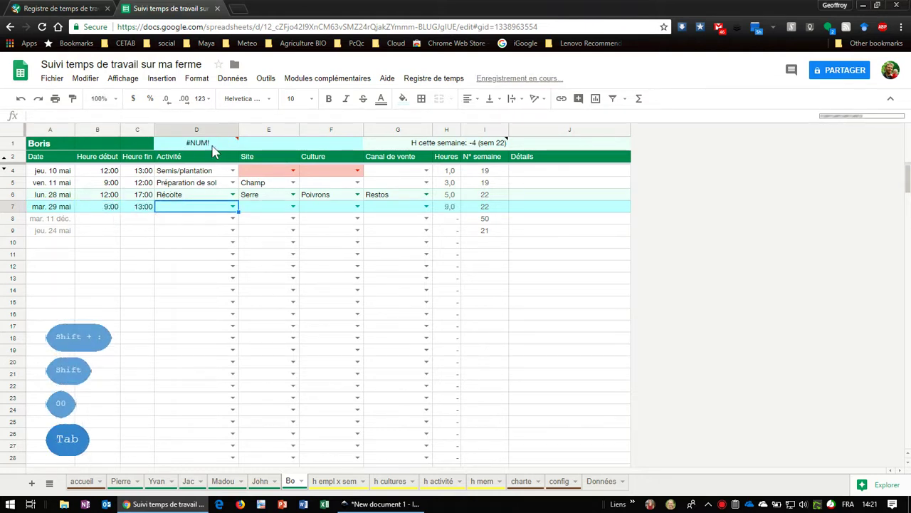
pyautogui.click(193, 146)
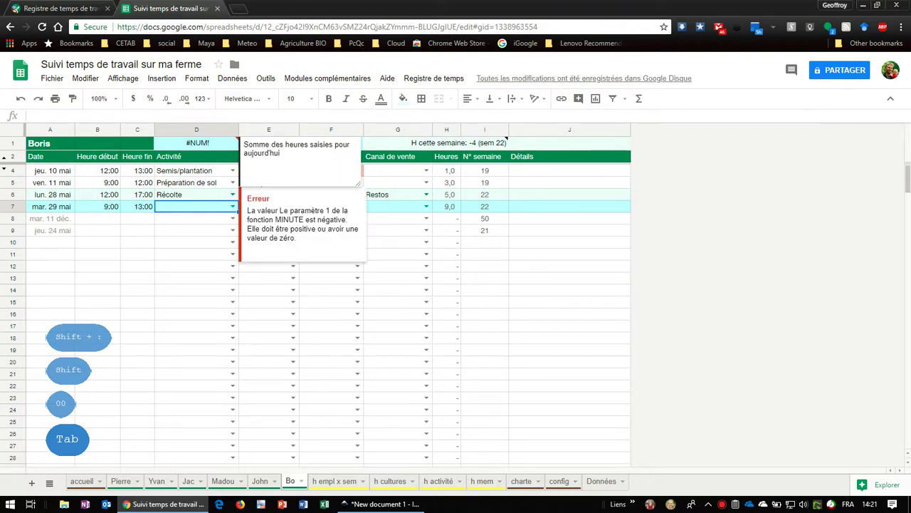
pyautogui.click(440, 145)
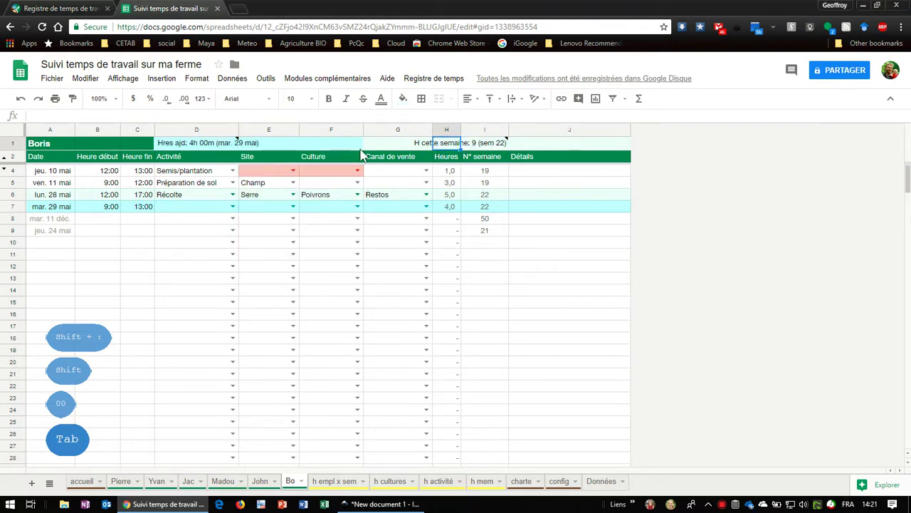
pyautogui.click(191, 145)
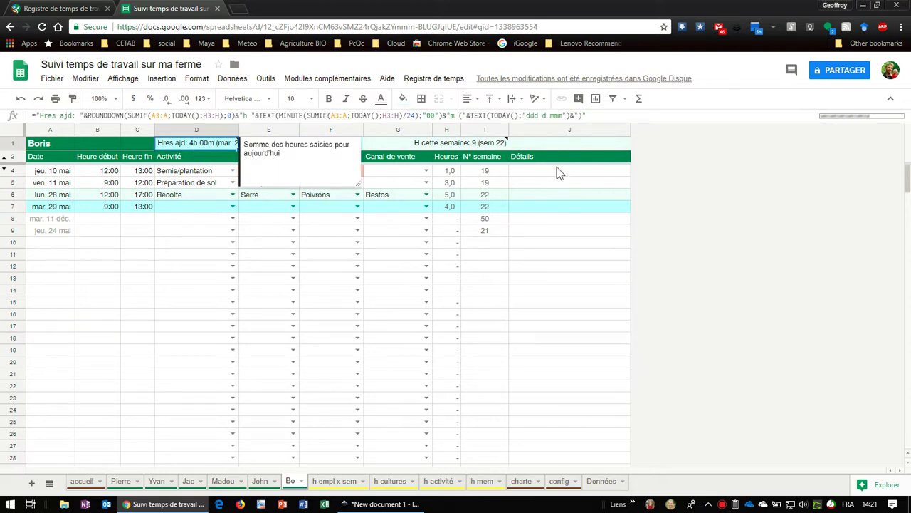
pyautogui.moveTo(459, 142)
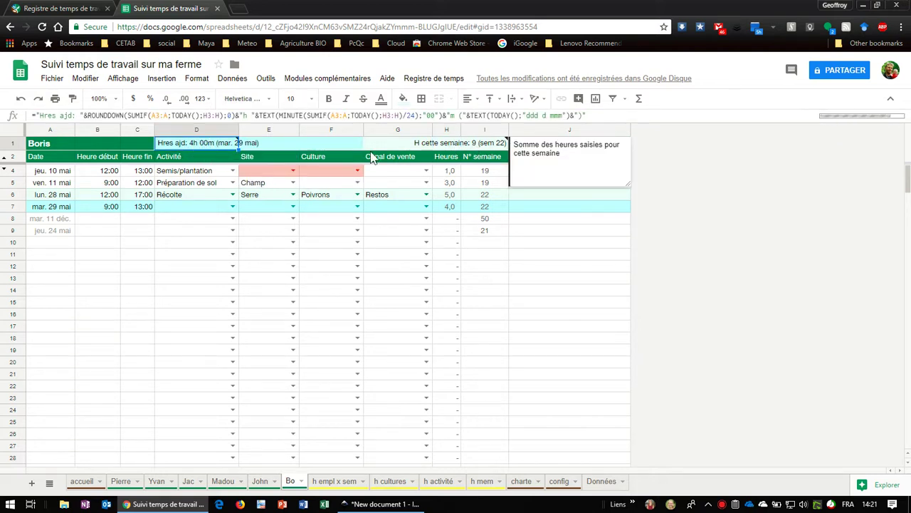
# Choose Semis/plantation as the activity in D7
pyautogui.click(188, 210)
pyautogui.click(232, 206)
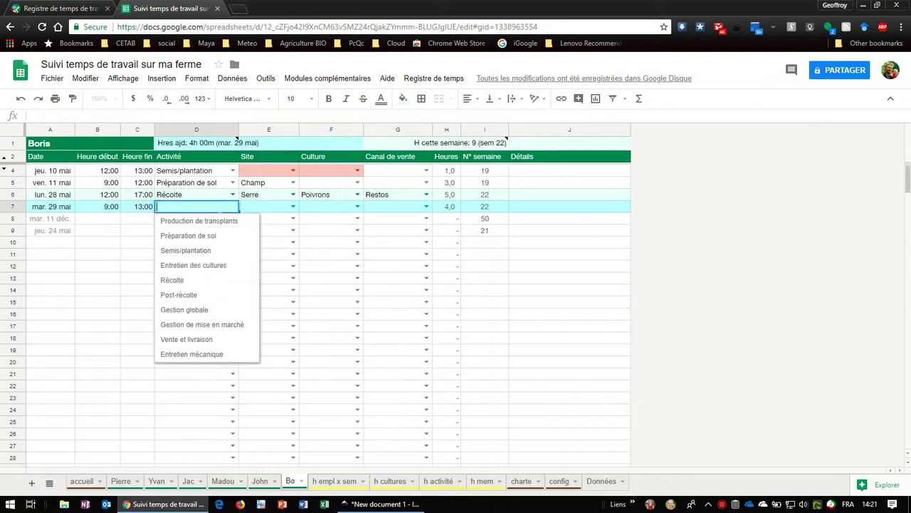
pyautogui.click(204, 251)
pyautogui.click(276, 207)
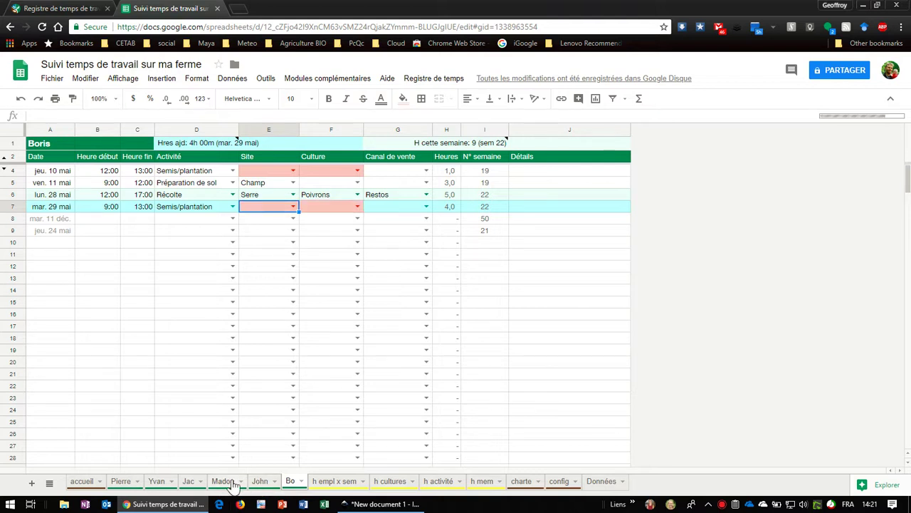
# Switch to Madou's time sheet and look over its entries
pyautogui.click(222, 482)
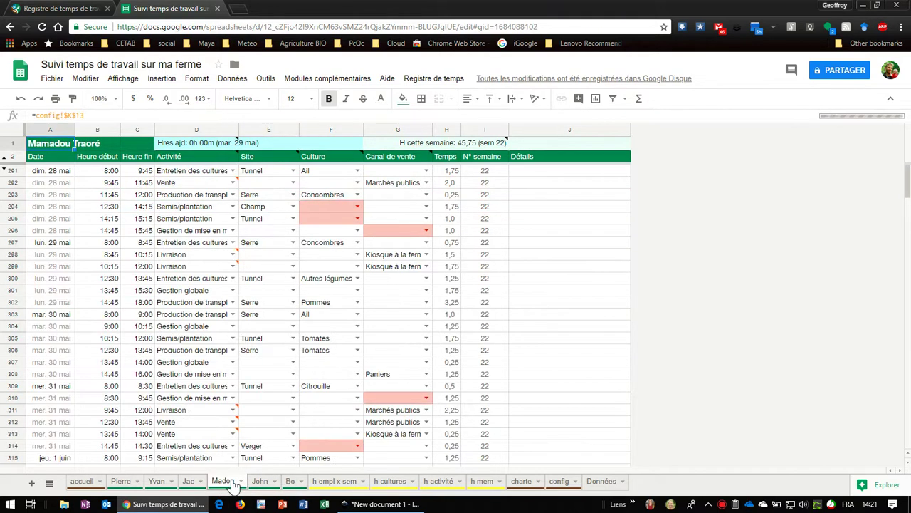
pyautogui.scroll(-8, 121, 311)
pyautogui.scroll(-4, 121, 312)
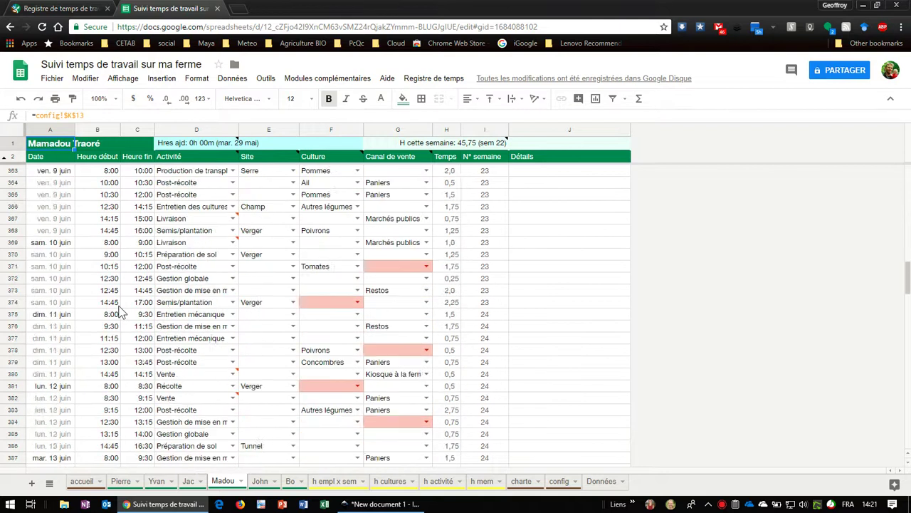
pyautogui.scroll(-4, 121, 312)
pyautogui.scroll(16, 121, 312)
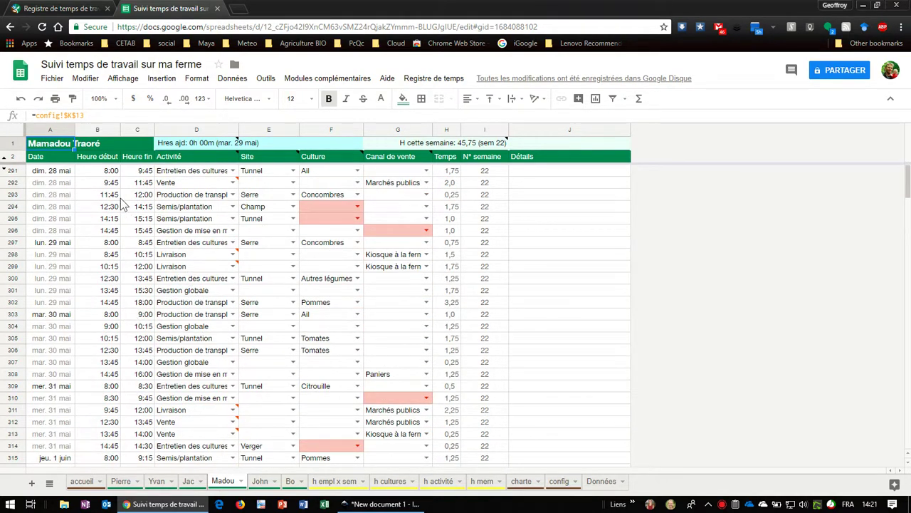
pyautogui.scroll(20, 114, 203)
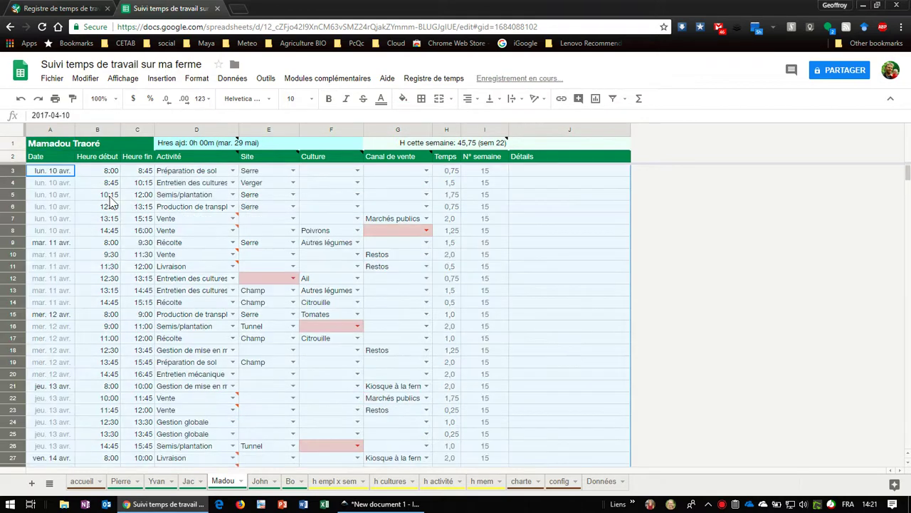
# Select rows 4 through 461, the past-week entries on Madou's sheet
pyautogui.click(114, 206)
pyautogui.scroll(-5, 175, 283)
pyautogui.scroll(-6, 175, 283)
pyautogui.scroll(-7, 174, 283)
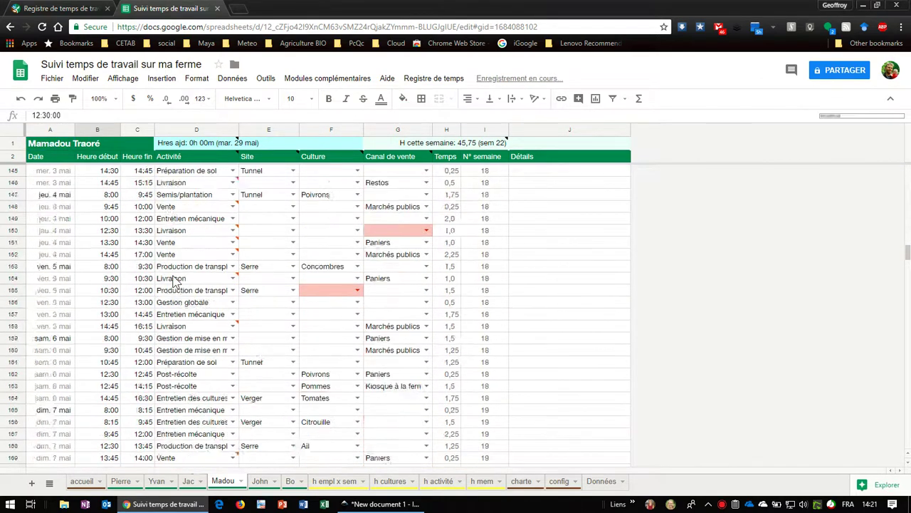
pyautogui.scroll(-8, 171, 279)
pyautogui.scroll(-8, 167, 275)
pyautogui.scroll(-7, 162, 269)
pyautogui.scroll(-3, 164, 277)
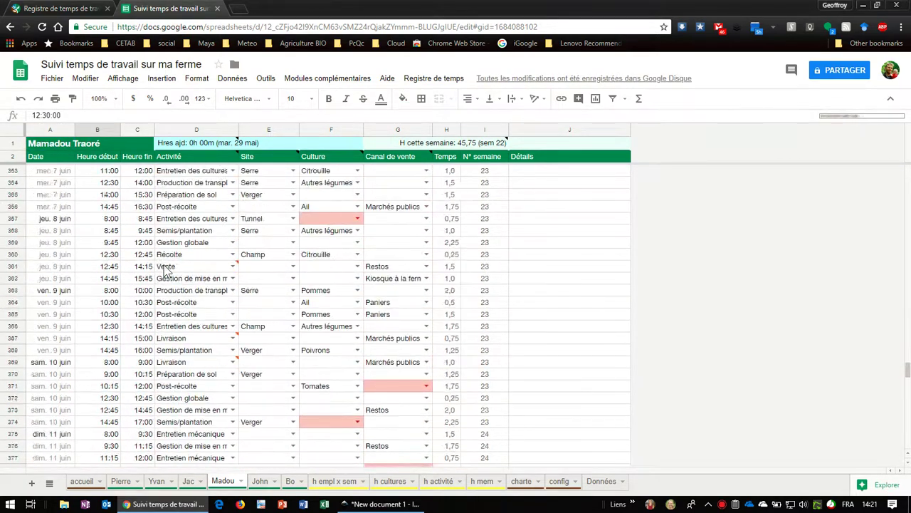
pyautogui.scroll(-3, 165, 292)
pyautogui.scroll(-3, 166, 306)
pyautogui.scroll(-3, 168, 320)
pyautogui.scroll(-1, 163, 335)
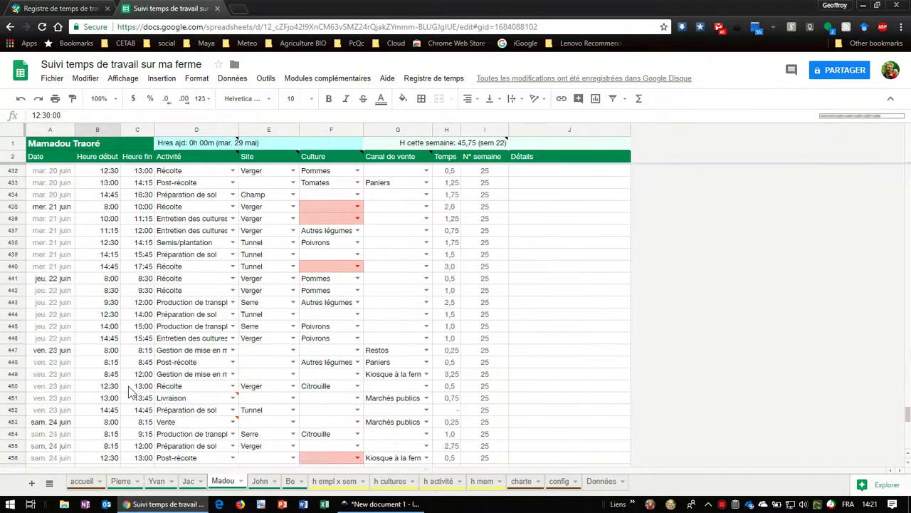
pyautogui.scroll(-4, 153, 352)
pyautogui.scroll(-3, 139, 373)
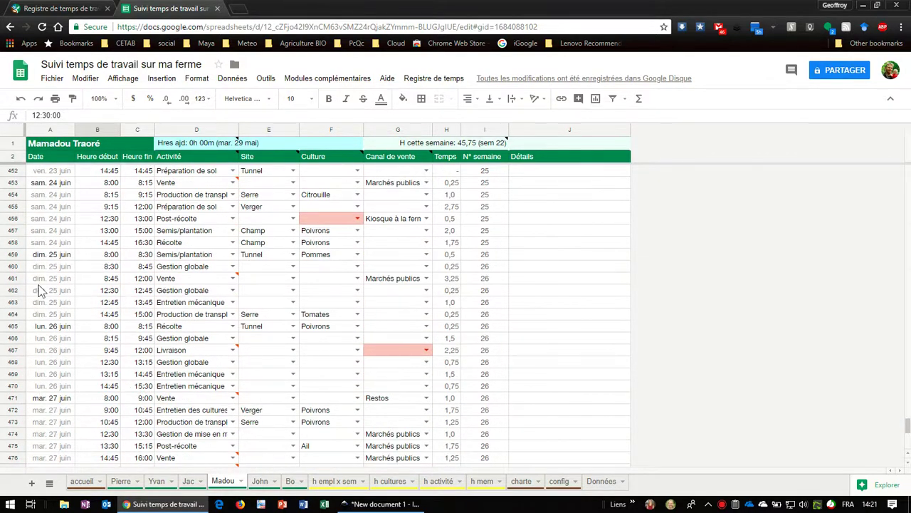
pyautogui.click(21, 280)
pyautogui.hotkey('shift', 'Up')
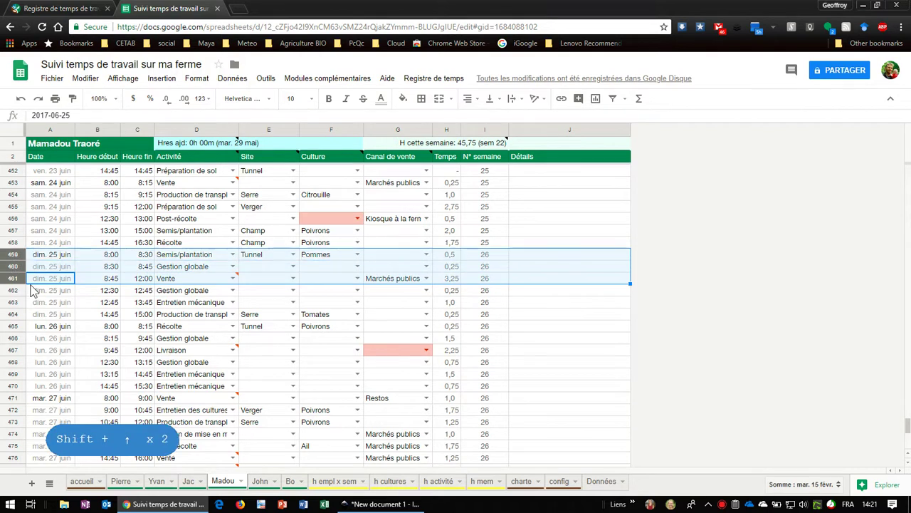
pyautogui.hotkey('shift', 'Up')
pyautogui.hotkey('ctrl', 'shift', 'Up')
pyautogui.hotkey('shift', 'Down')
pyautogui.hotkey('shift', 'Down')
pyautogui.hotkey('shift', 'Down')
pyautogui.hotkey('shift', 'Down')
pyautogui.hotkey('shift', 'Down')
pyautogui.hotkey('shift', 'Up')
pyautogui.hotkey('shift', 'Up')
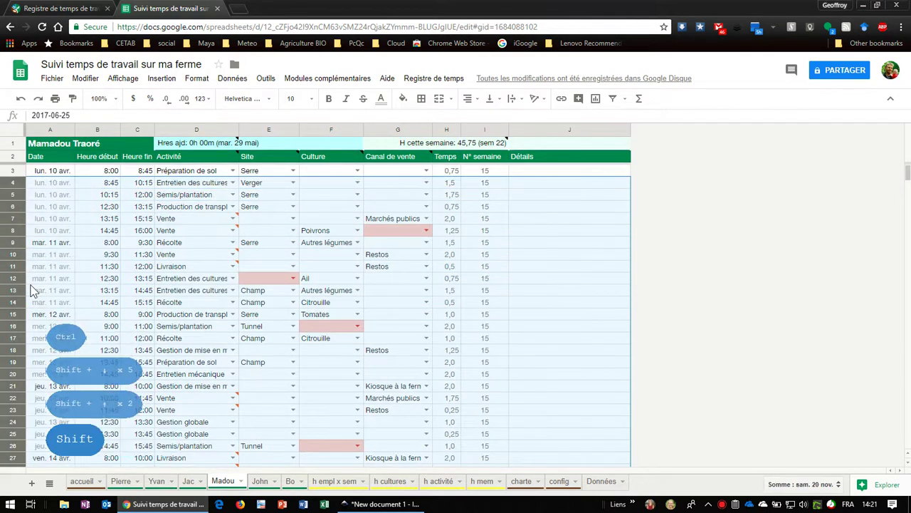
# Hide rows 4–461 with Masquer les lignes, then undo so they show again
pyautogui.rightClick(18, 186)
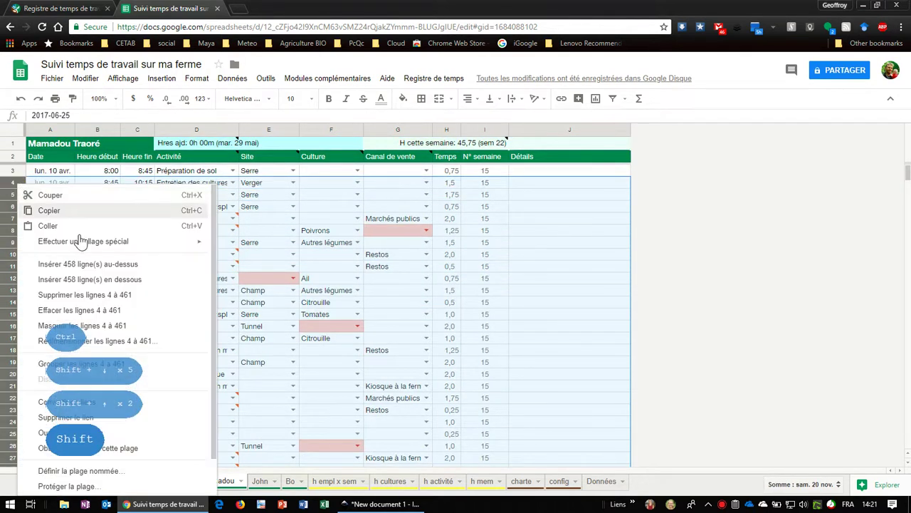
pyautogui.click(88, 327)
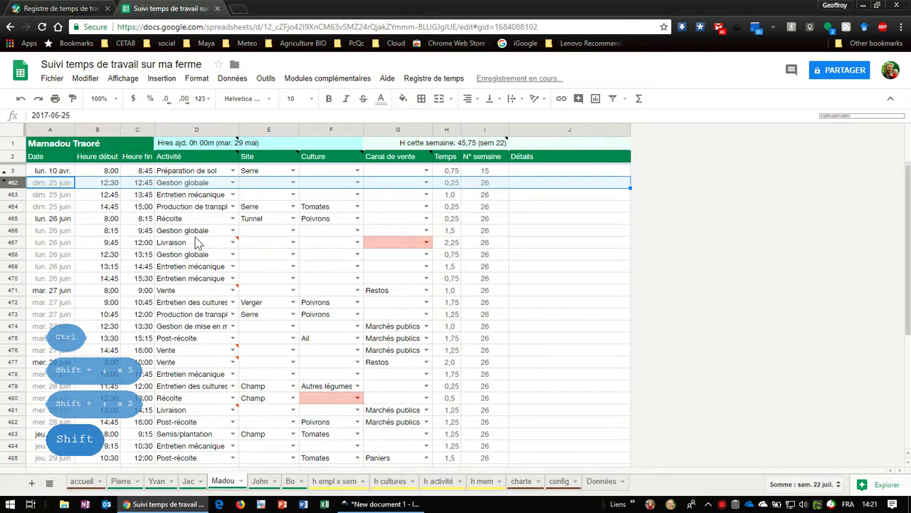
pyautogui.hotkey('ctrl', 'z')
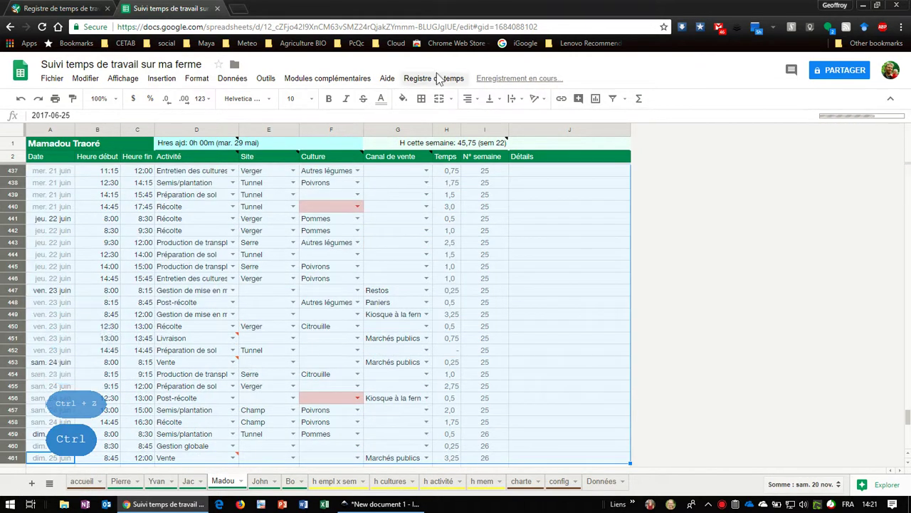
# Run Registre de temps > Travailleurs > Cacher semaines passées dans saisie on Madou's sheet
pyautogui.click(434, 78)
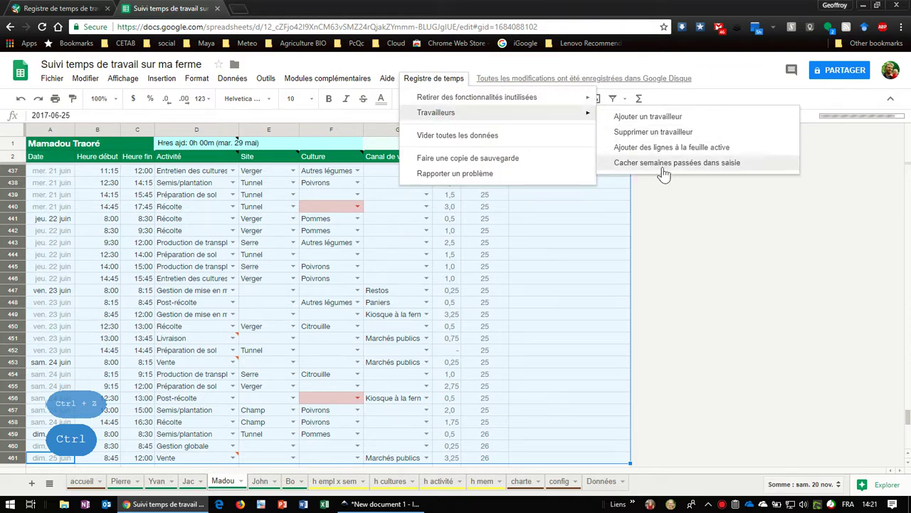
pyautogui.moveTo(436, 113)
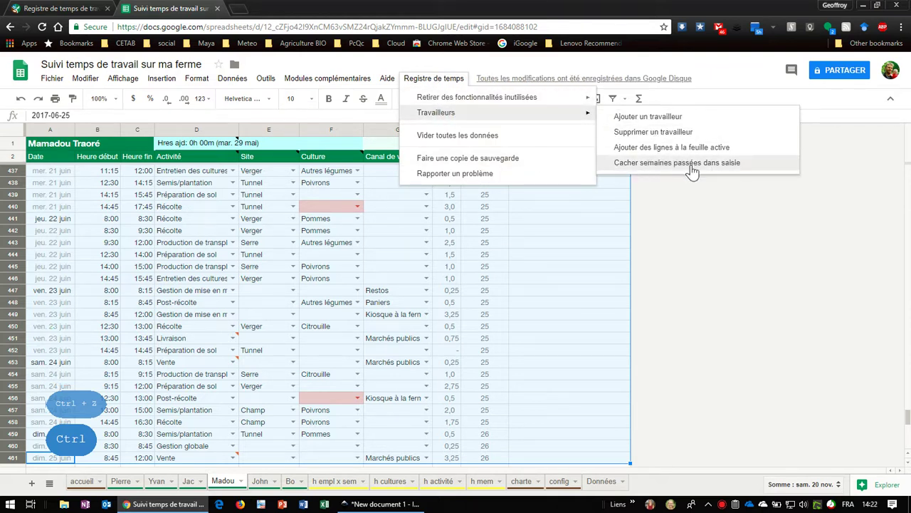
pyautogui.click(692, 163)
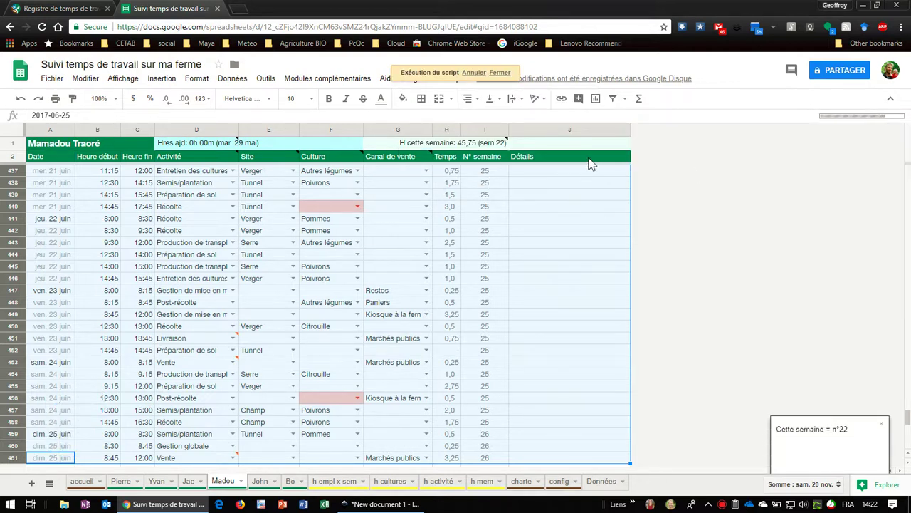
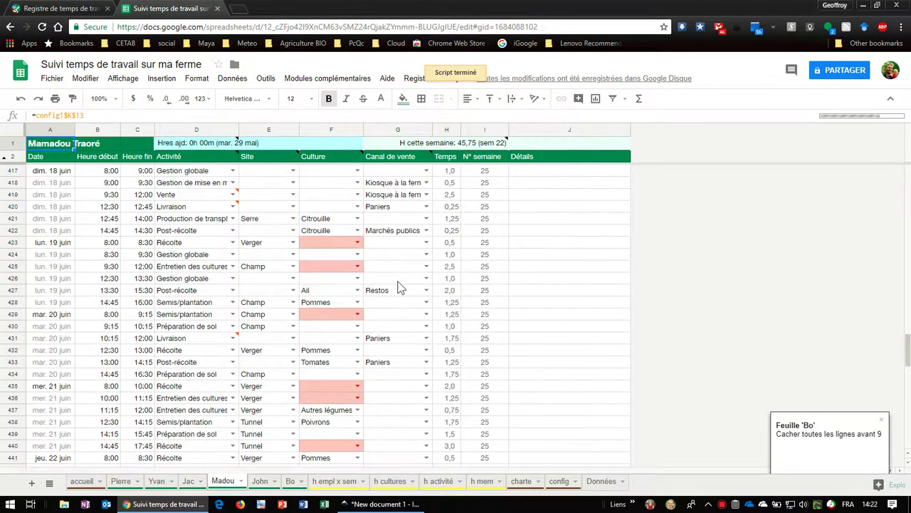
# On the Bo worker sheet, unhide the hidden entry rows 3–9
pyautogui.click(290, 482)
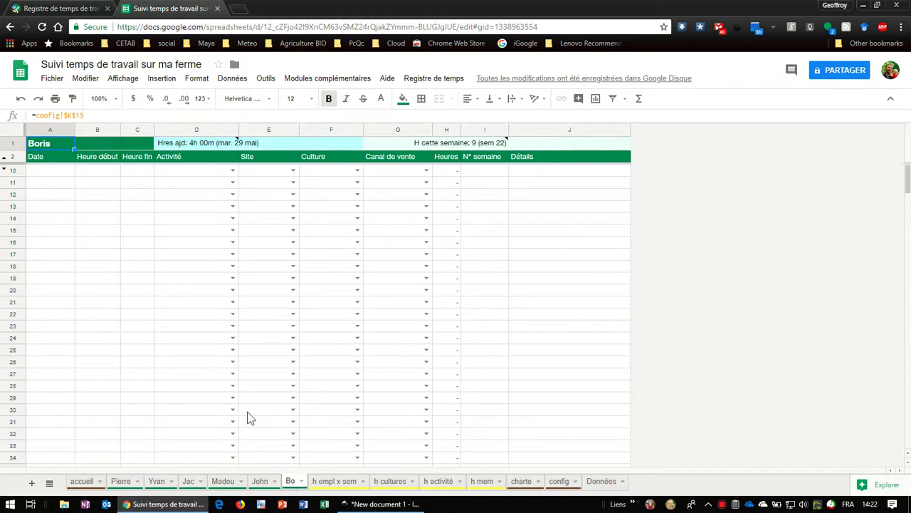
pyautogui.click(6, 169)
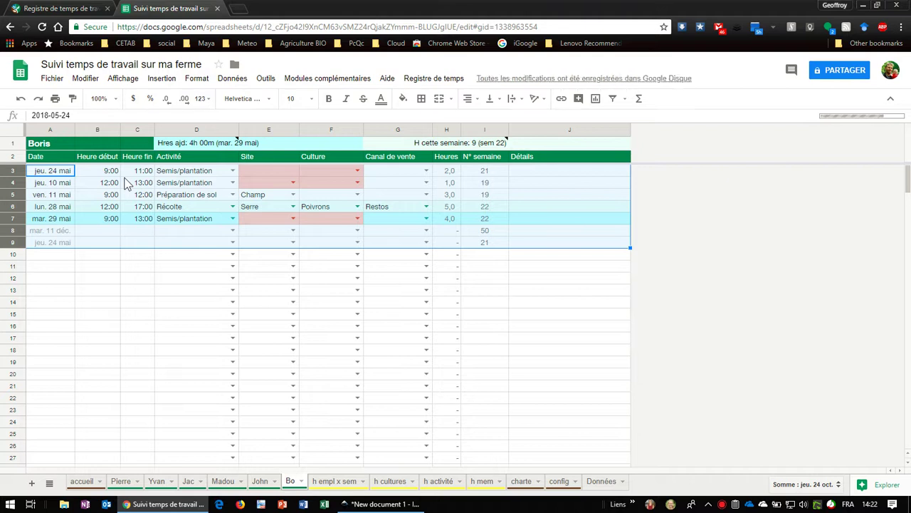
pyautogui.click(138, 231)
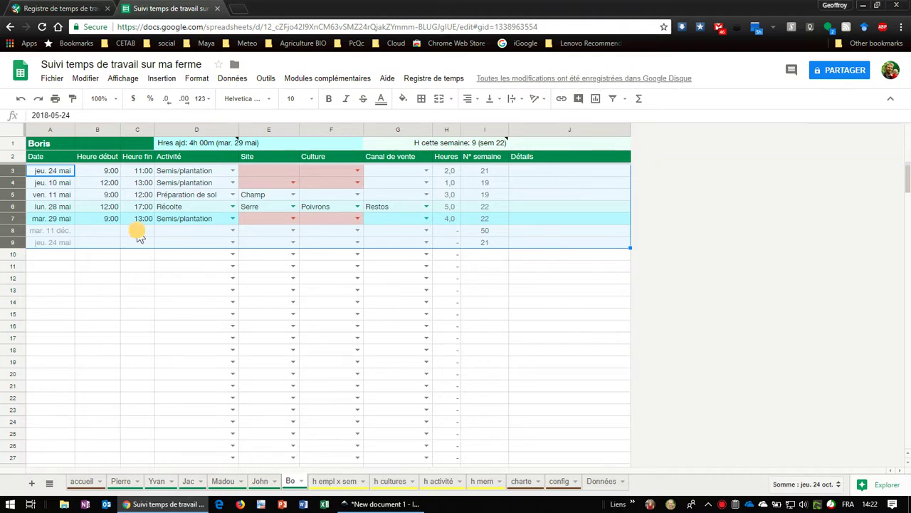
# Clear the leftover week numbers from I8:I9
pyautogui.moveTo(13, 230); pyautogui.dragTo(13, 242)
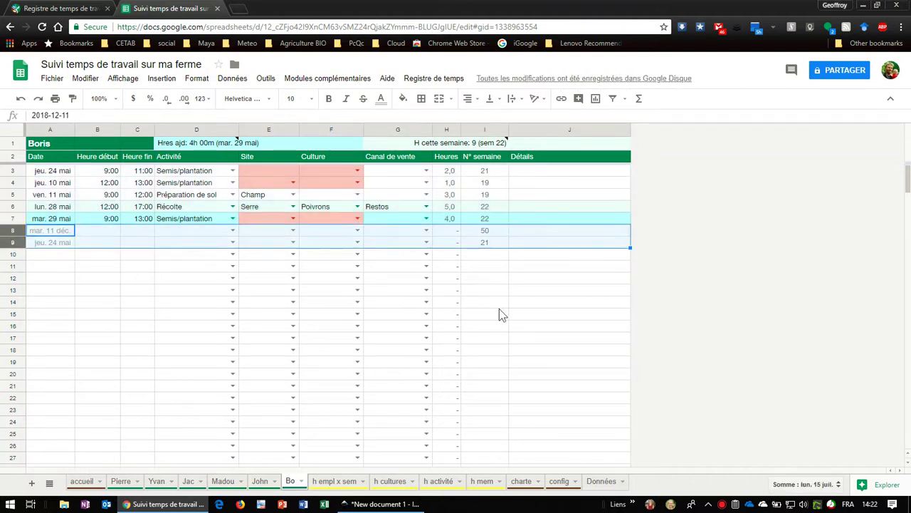
pyautogui.click(484, 230)
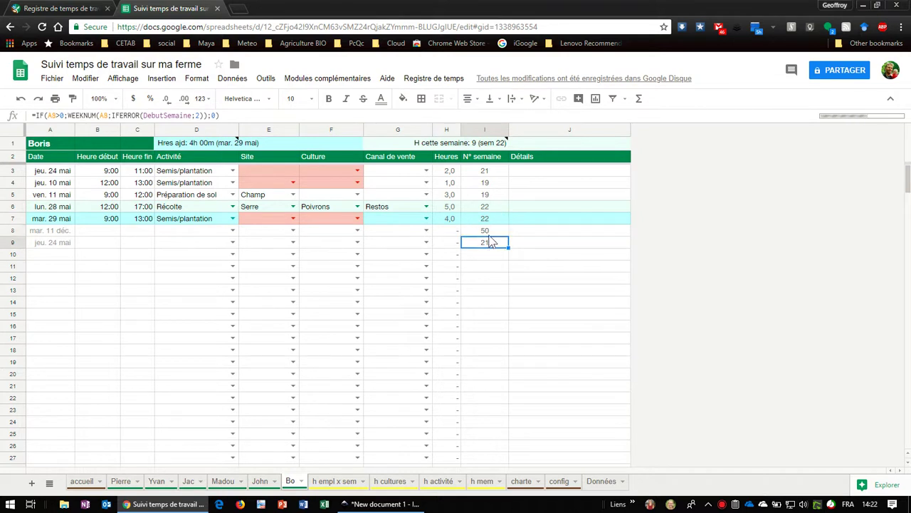
pyautogui.keyDown('shift'); pyautogui.click(489, 243); pyautogui.keyUp('shift')
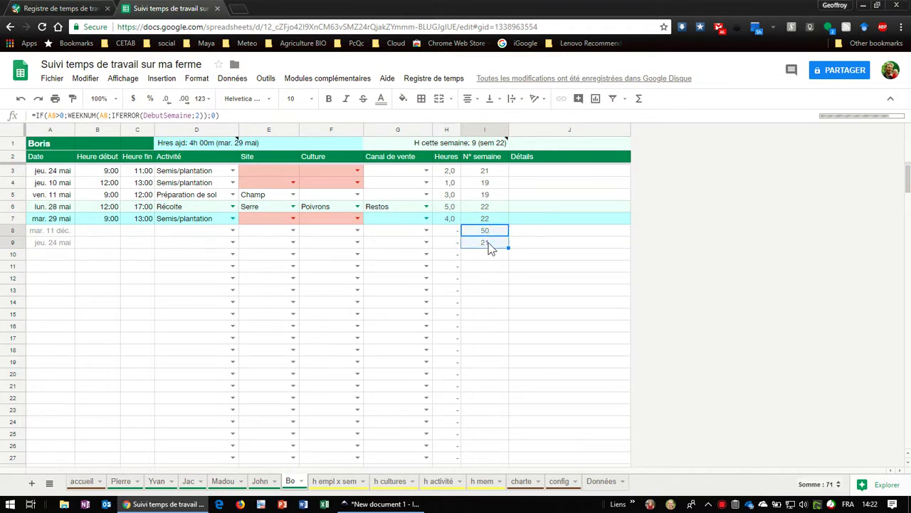
pyautogui.press('Delete')
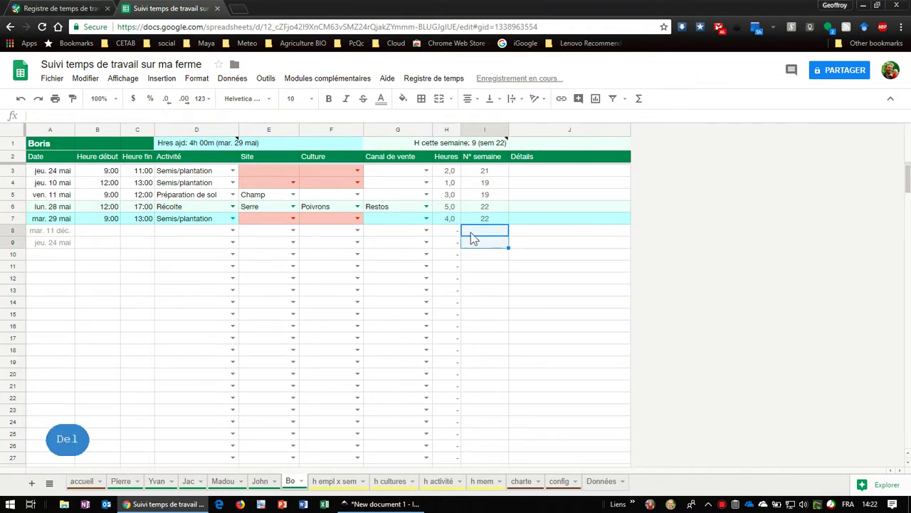
# Clear the leftover dates in A8:A9 and check the week-number formula in I6
pyautogui.click(57, 220)
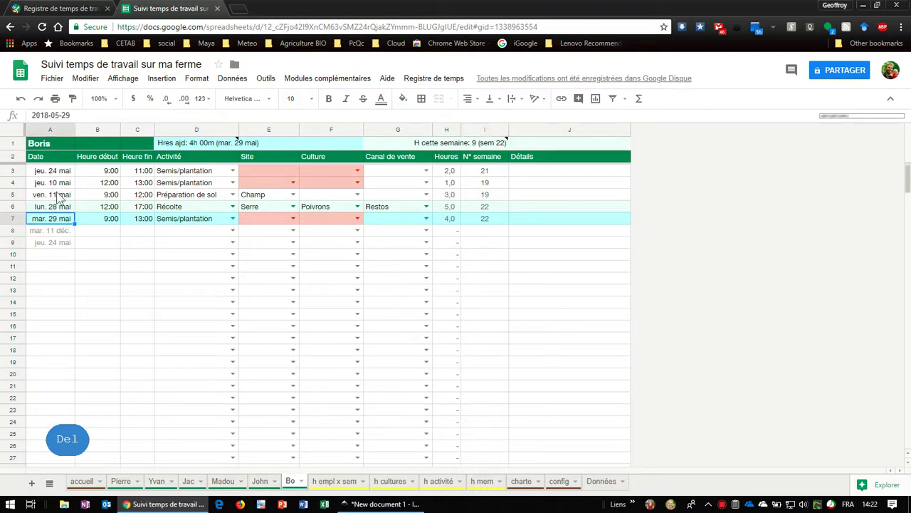
pyautogui.moveTo(57, 231); pyautogui.dragTo(57, 243)
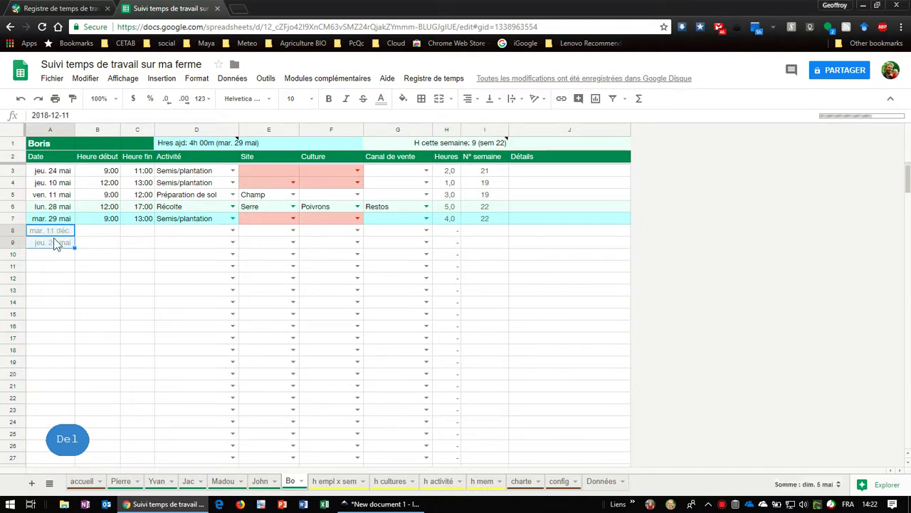
pyautogui.press('Delete')
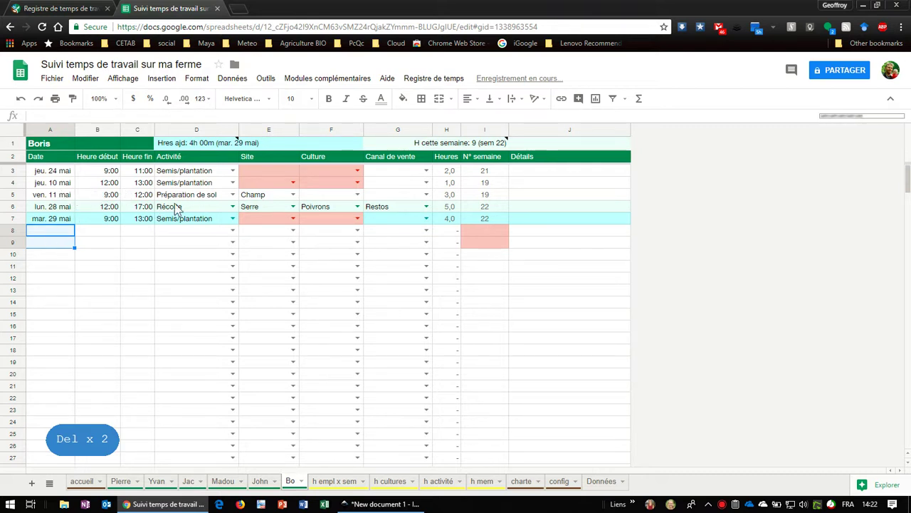
pyautogui.click(500, 208)
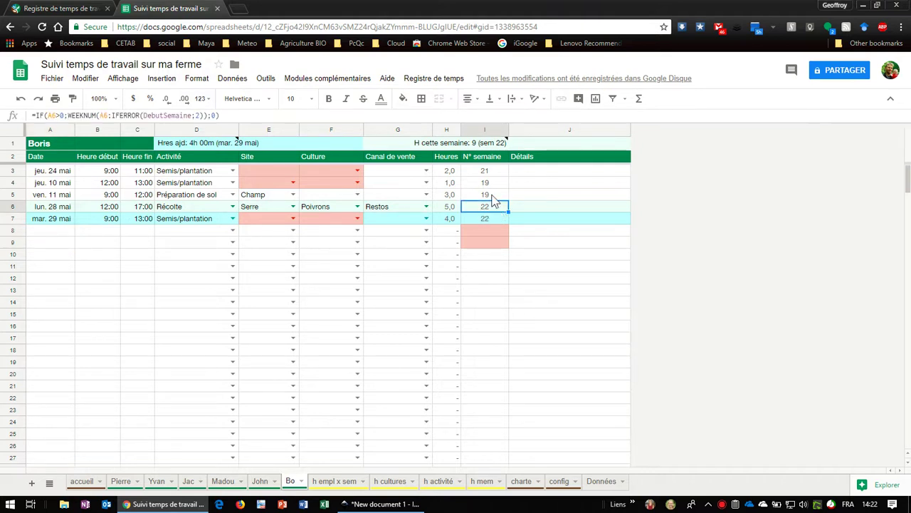
pyautogui.click(493, 196)
pyautogui.click(488, 207)
pyautogui.click(493, 197)
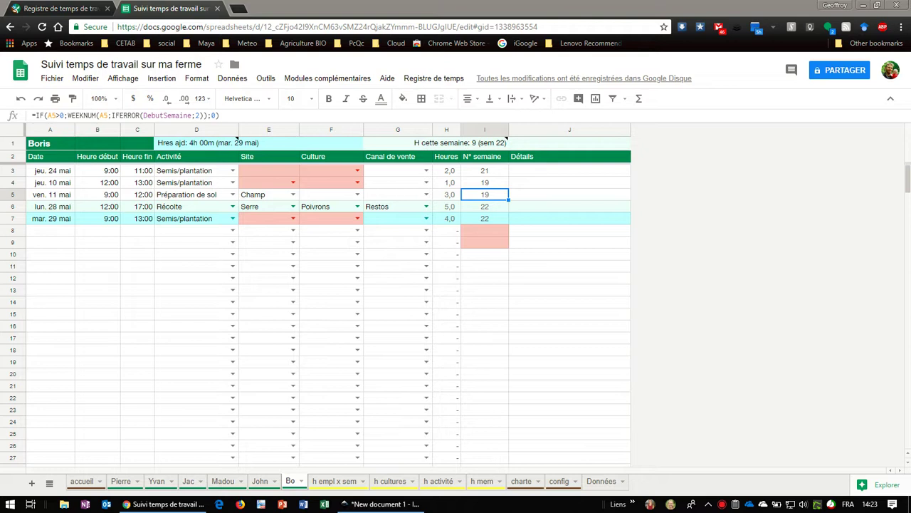
pyautogui.click(559, 221)
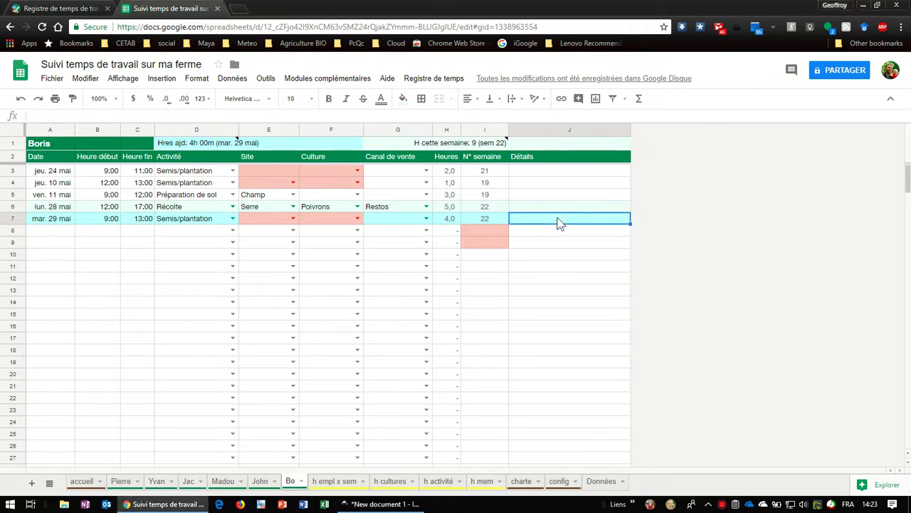
pyautogui.click(574, 219)
pyautogui.doubleClick(578, 219)
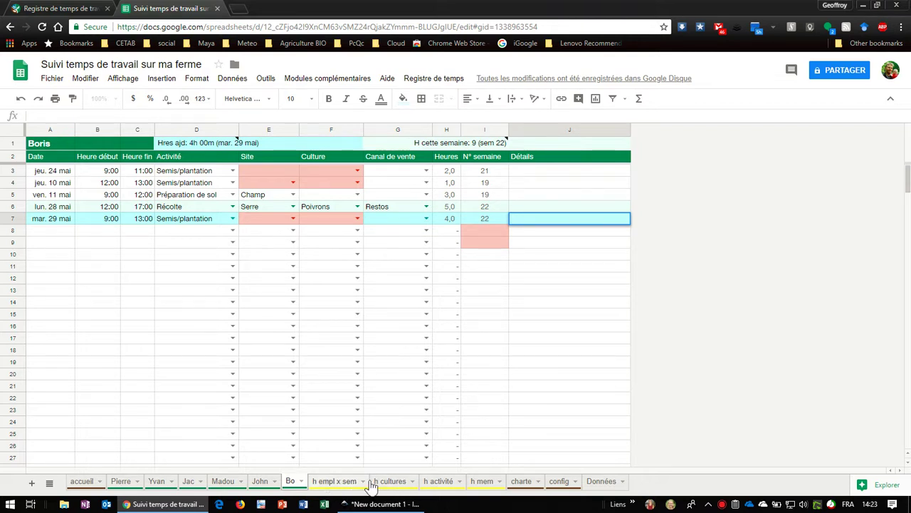
pyautogui.click(403, 485)
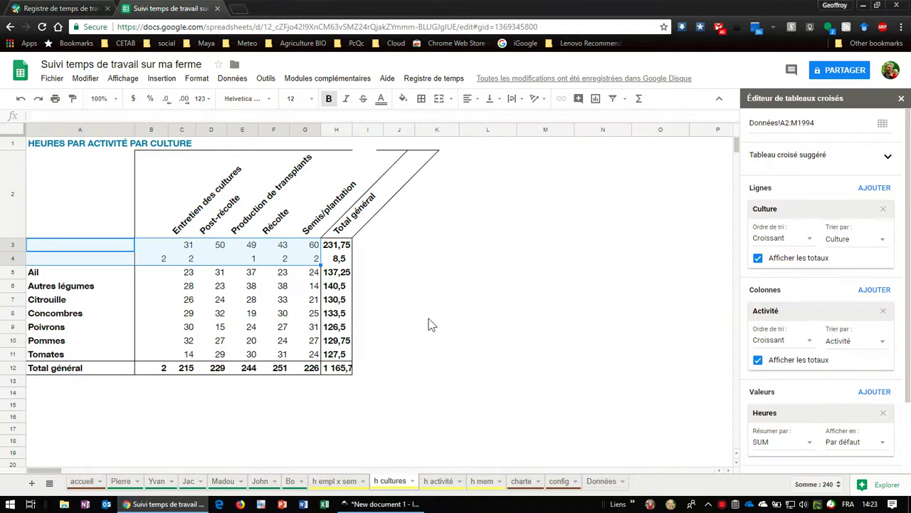
pyautogui.click(54, 275)
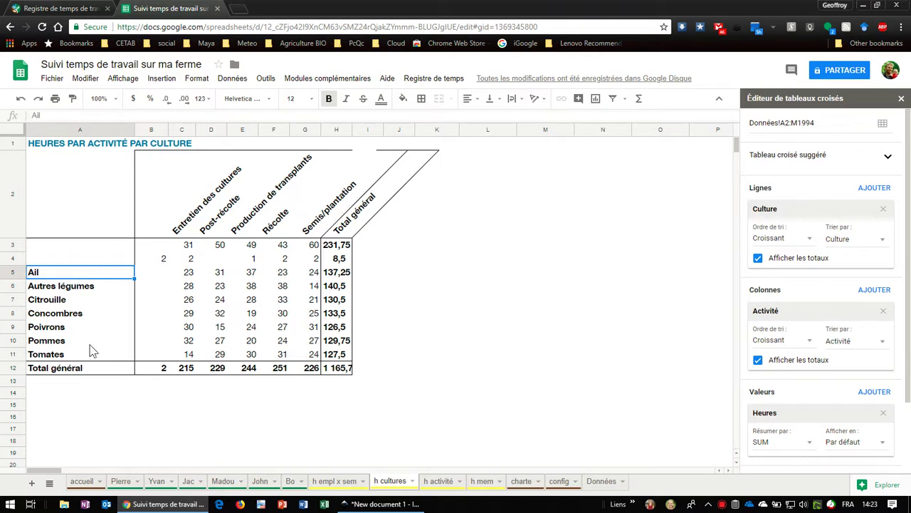
pyautogui.click(290, 482)
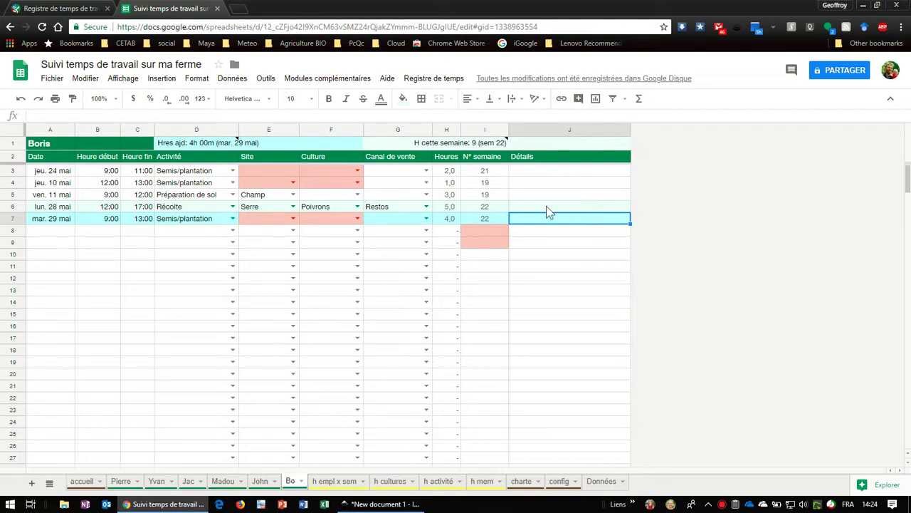
pyautogui.click(553, 194)
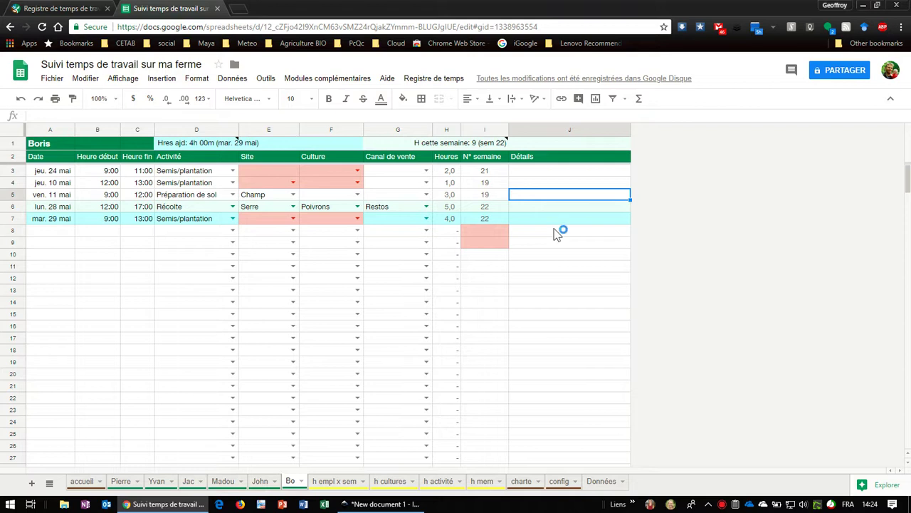
pyautogui.click(445, 78)
pyautogui.moveTo(477, 97)
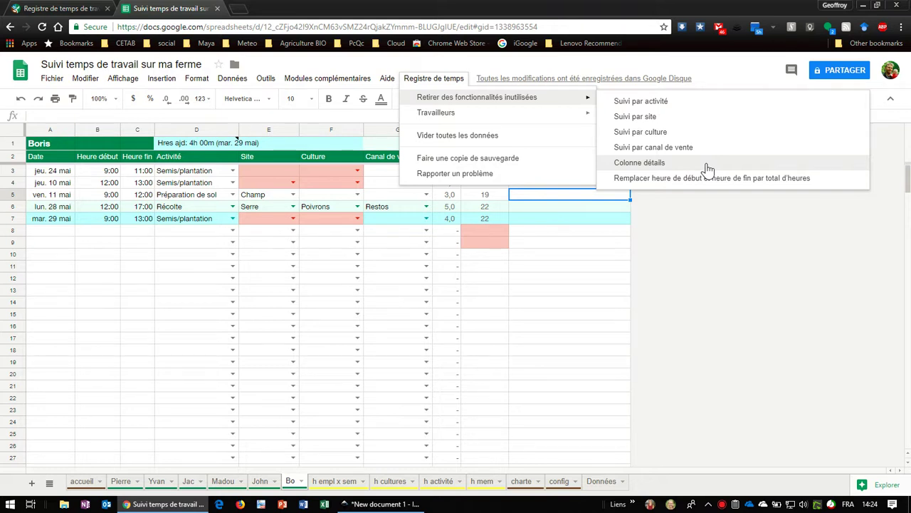
pyautogui.press('Escape')
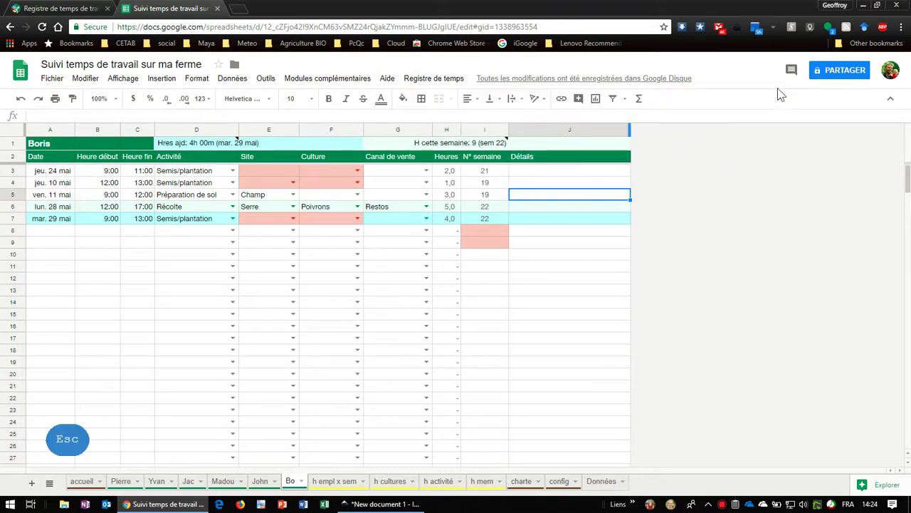
pyautogui.click(335, 481)
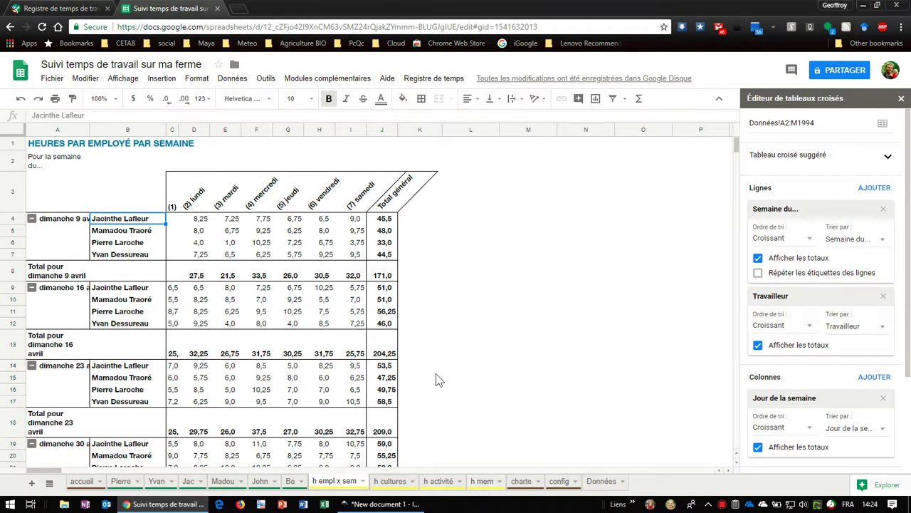
pyautogui.click(203, 221)
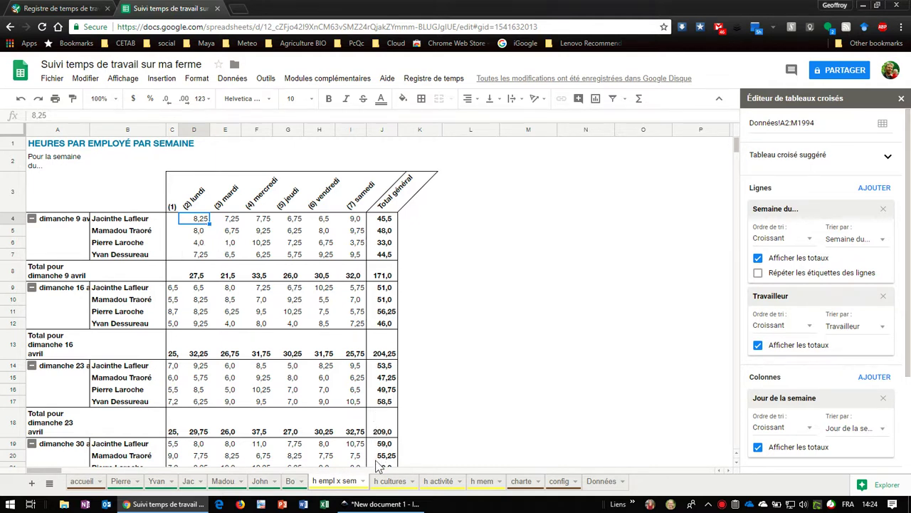
pyautogui.click(285, 482)
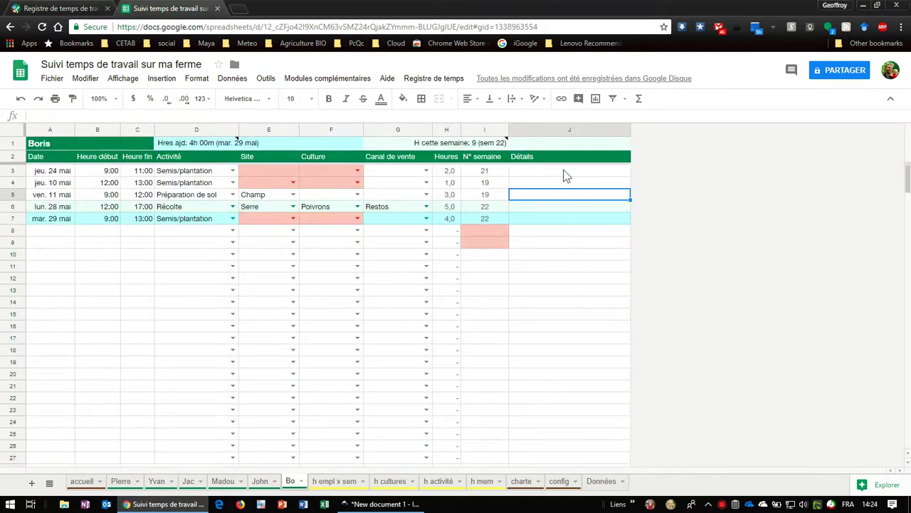
pyautogui.click(485, 220)
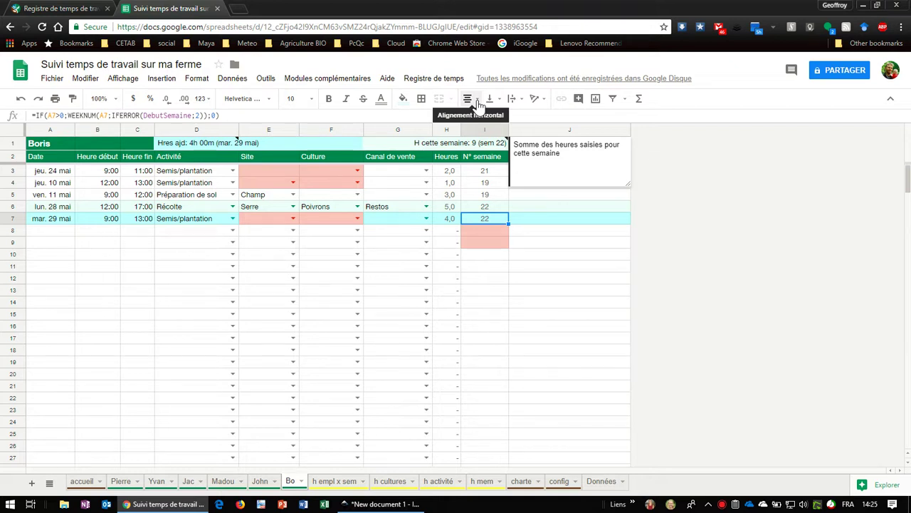
pyautogui.click(488, 268)
pyautogui.click(484, 221)
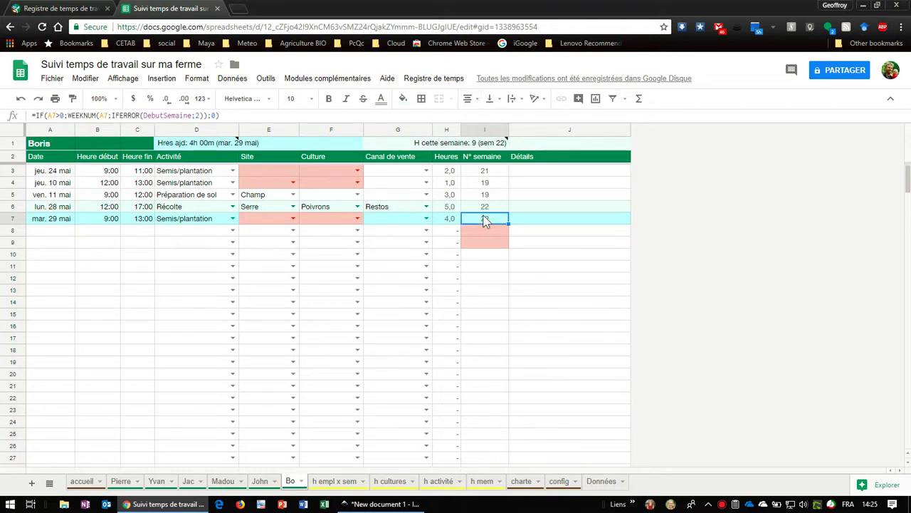
pyautogui.click(275, 209)
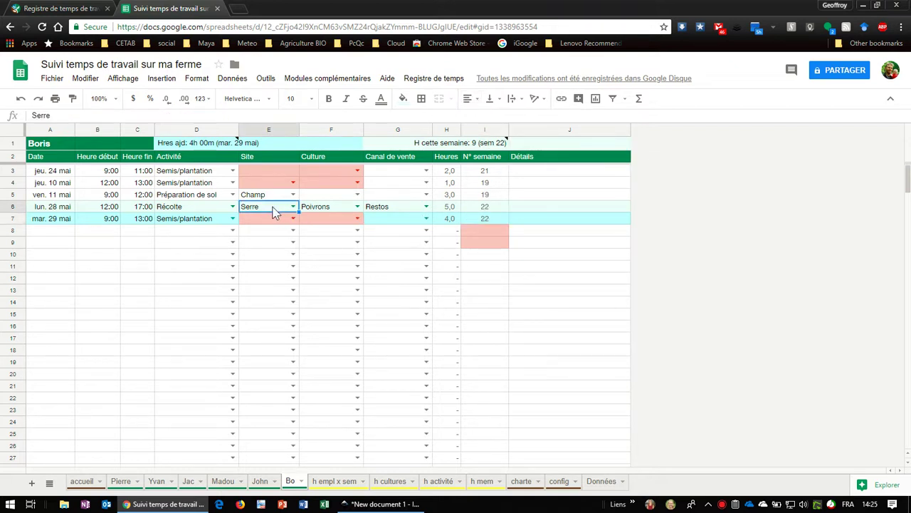
pyautogui.click(202, 210)
pyautogui.click(232, 207)
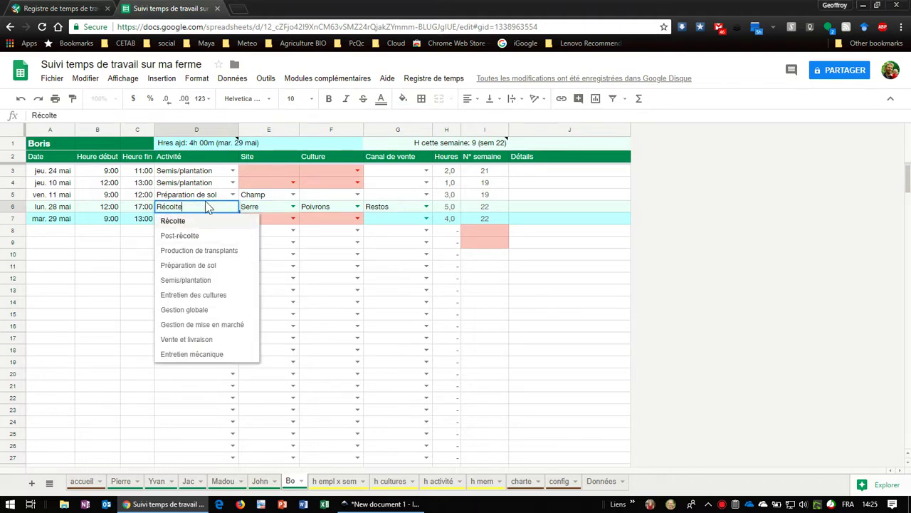
pyautogui.press('Escape')
pyautogui.press('Escape')
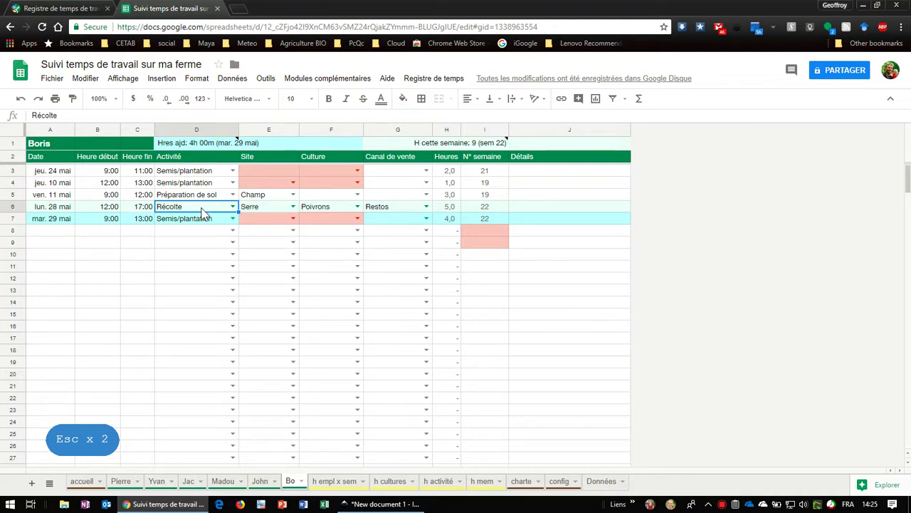
pyautogui.click(270, 211)
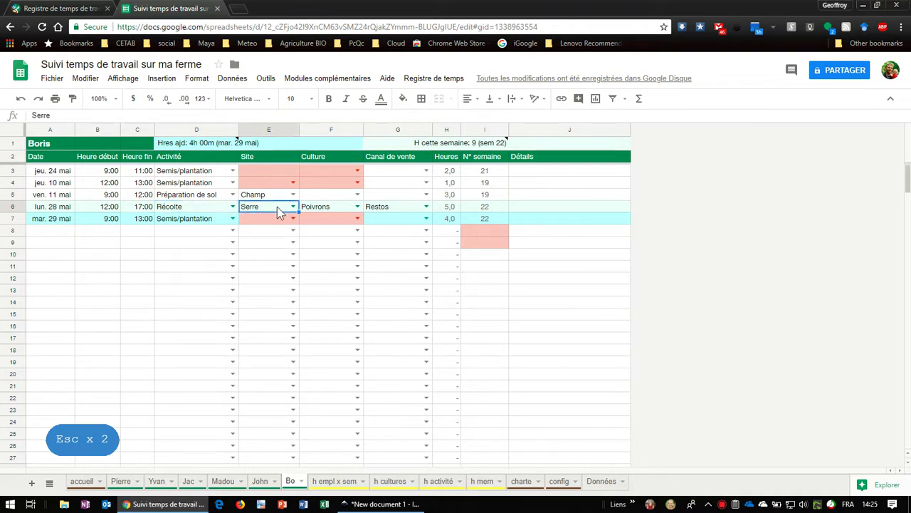
pyautogui.click(197, 212)
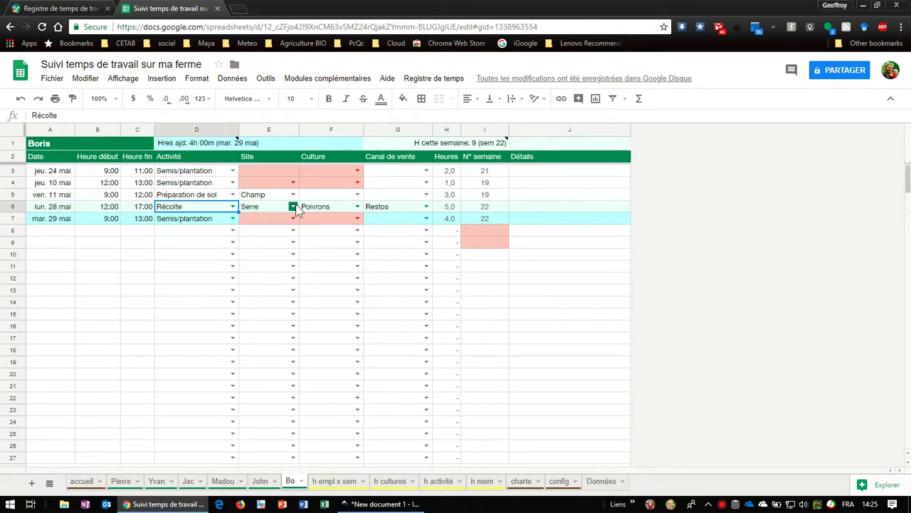
pyautogui.click(399, 208)
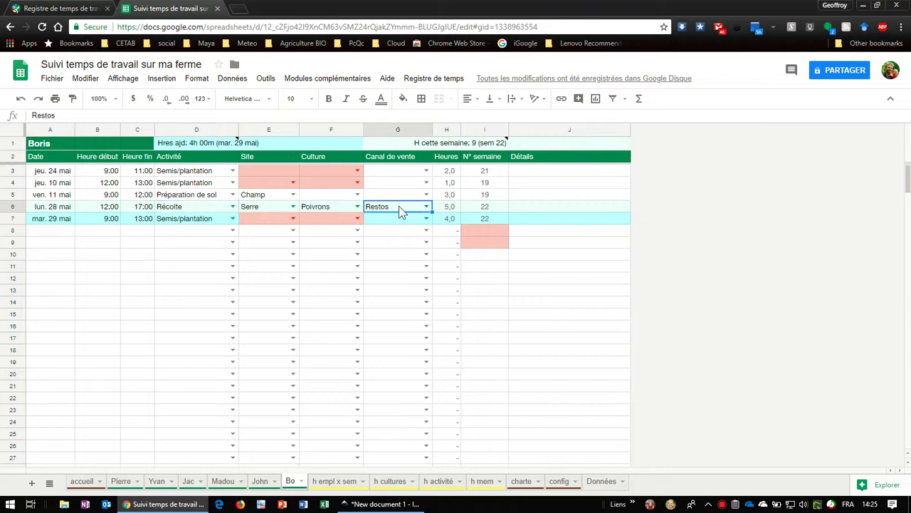
pyautogui.click(334, 207)
pyautogui.click(263, 208)
pyautogui.click(208, 210)
pyautogui.click(283, 207)
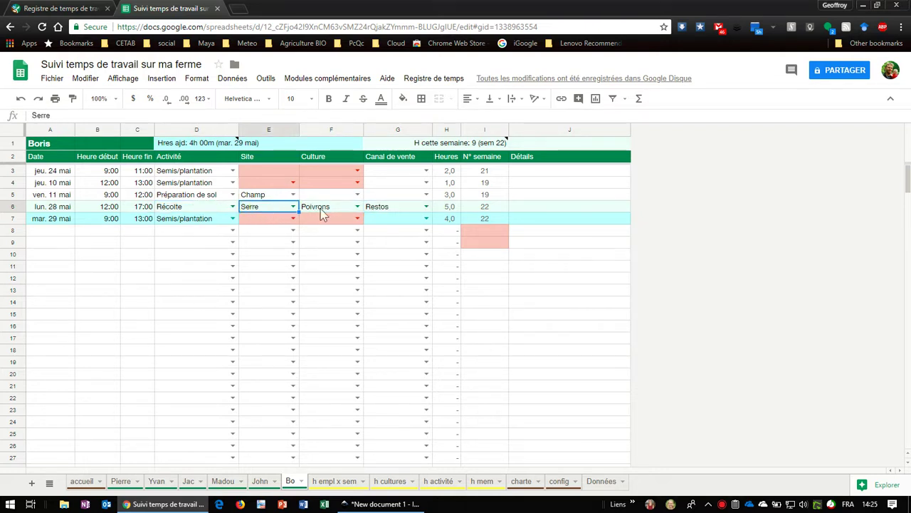
pyautogui.click(366, 207)
pyautogui.click(332, 207)
pyautogui.click(268, 207)
pyautogui.click(191, 210)
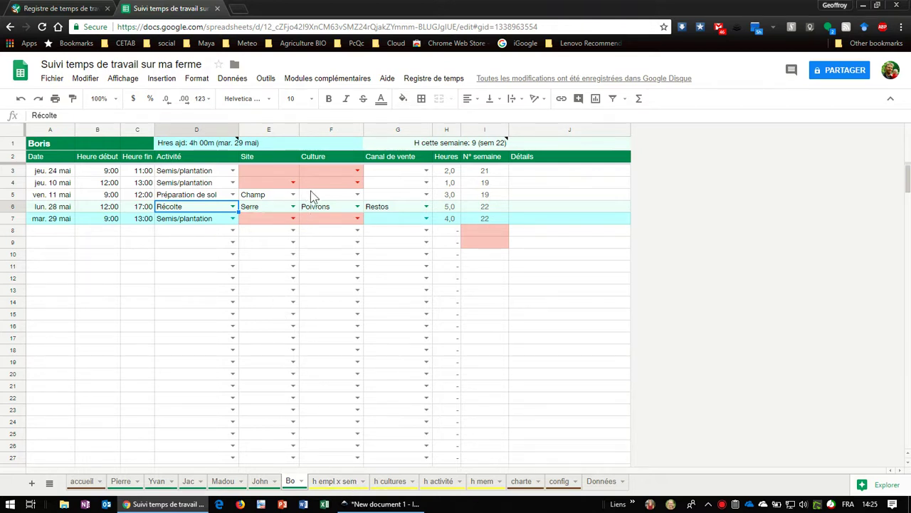
# On the CETAB site, go to Documents > Outils de gestion > Excel techniques page
pyautogui.click(75, 10)
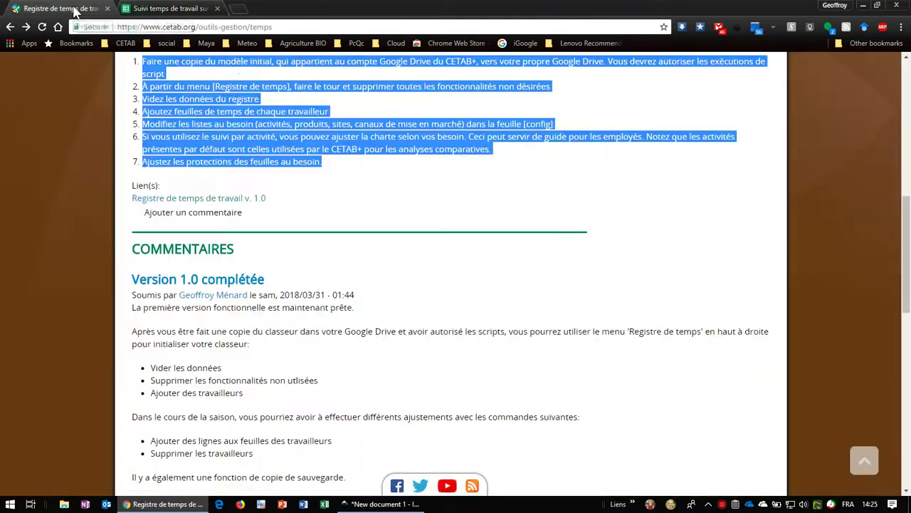
pyautogui.scroll(5, 399, 238)
pyautogui.scroll(4, 398, 240)
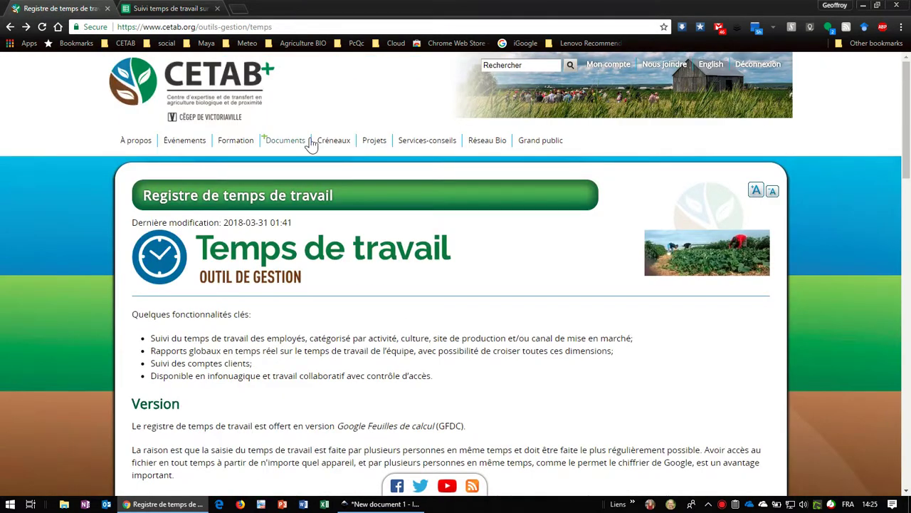
pyautogui.moveTo(285, 140)
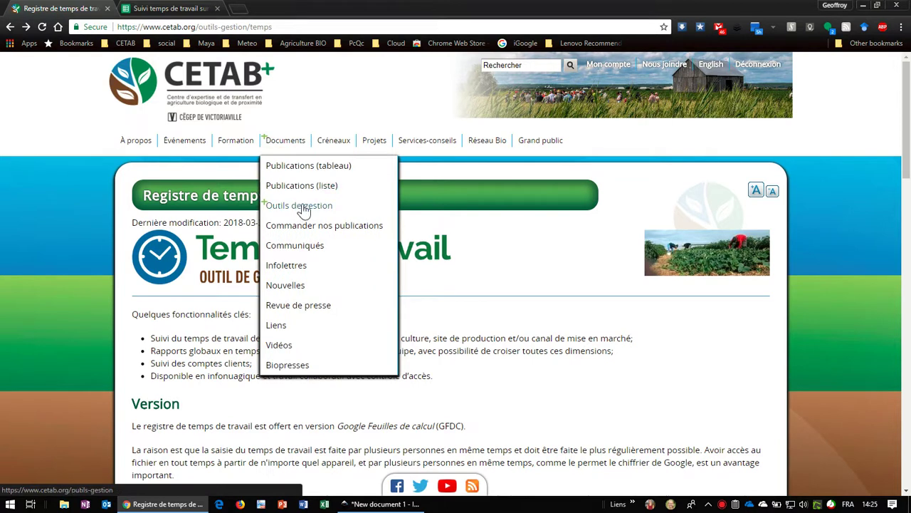
pyautogui.moveTo(299, 205)
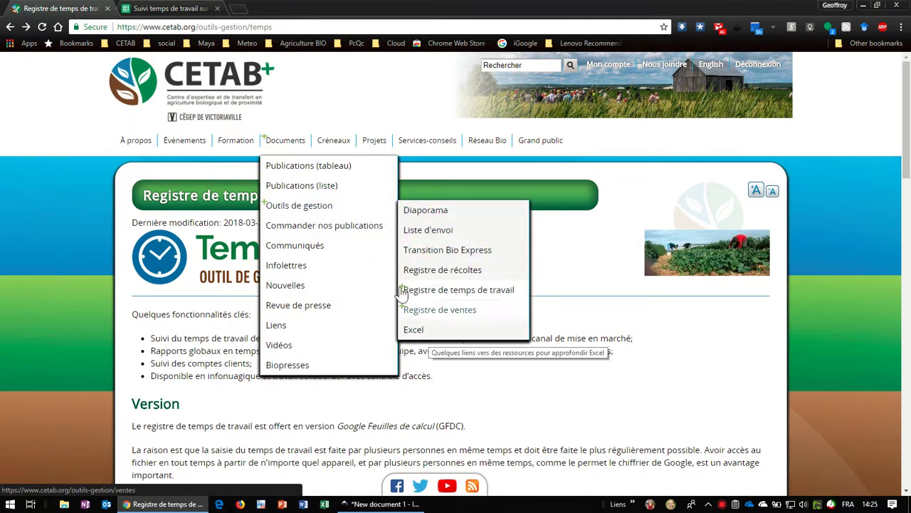
pyautogui.click(435, 338)
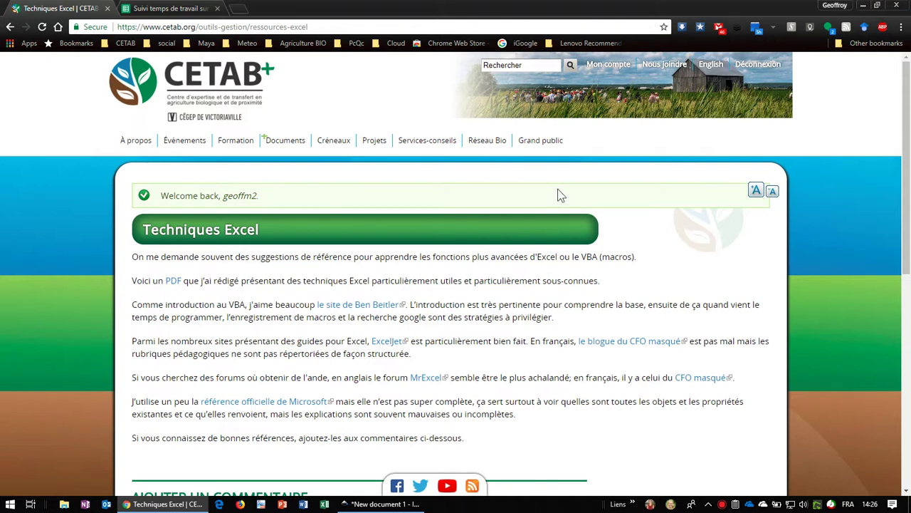
pyautogui.press('Return')
pyautogui.click(176, 282)
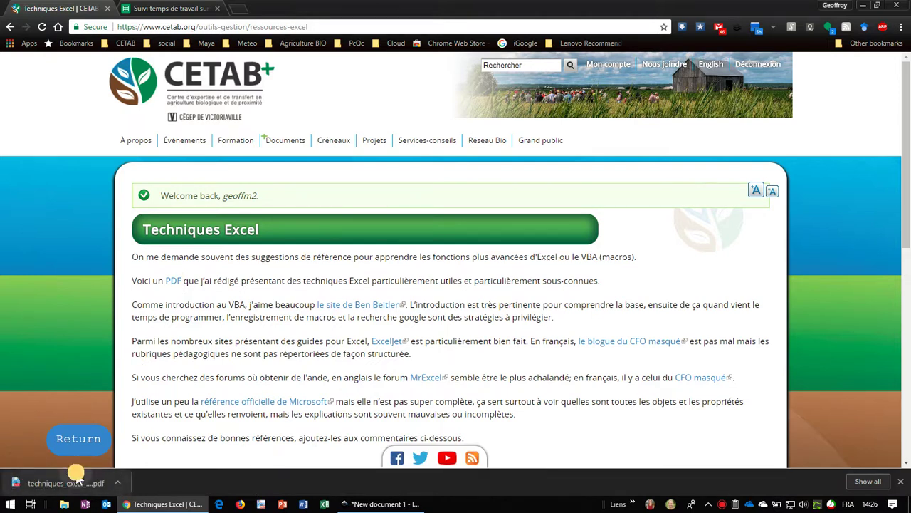
pyautogui.click(76, 476)
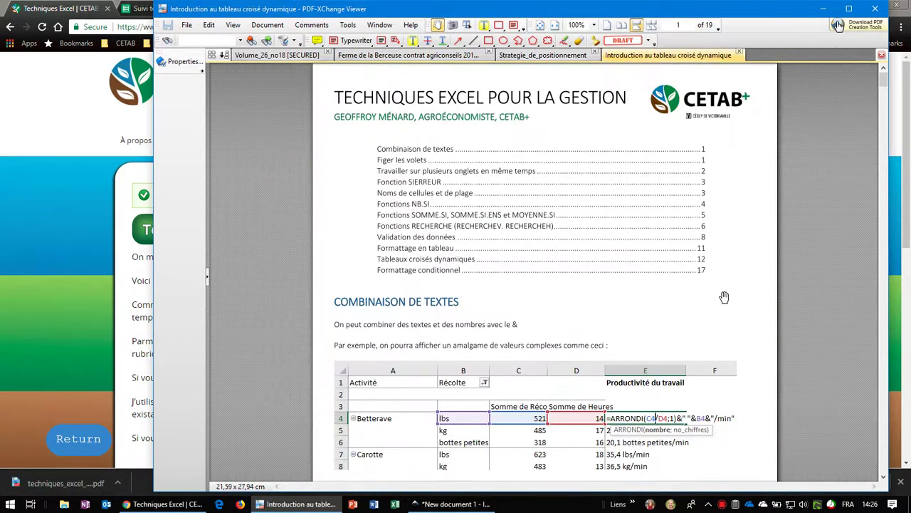
pyautogui.scroll(-3, 725, 298)
pyautogui.scroll(-3, 758, 280)
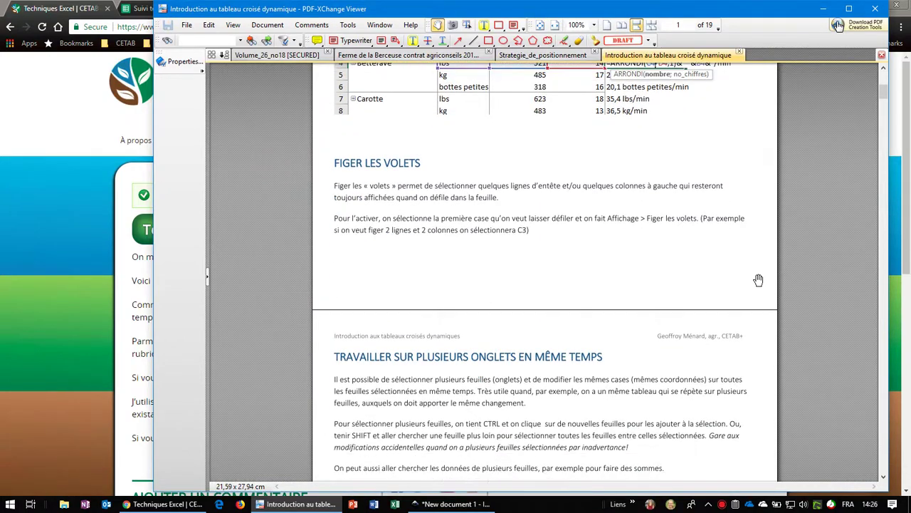
pyautogui.scroll(-10, 758, 280)
pyautogui.scroll(-10, 759, 279)
pyautogui.scroll(-10, 758, 280)
pyautogui.scroll(-10, 758, 280)
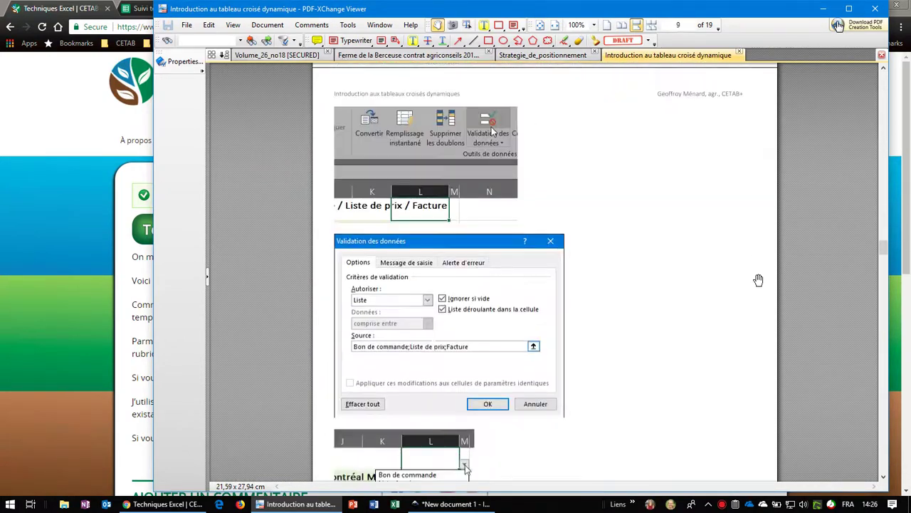
pyautogui.scroll(-10, 758, 279)
pyautogui.scroll(-10, 759, 279)
pyautogui.scroll(-10, 759, 280)
pyautogui.scroll(-5, 758, 279)
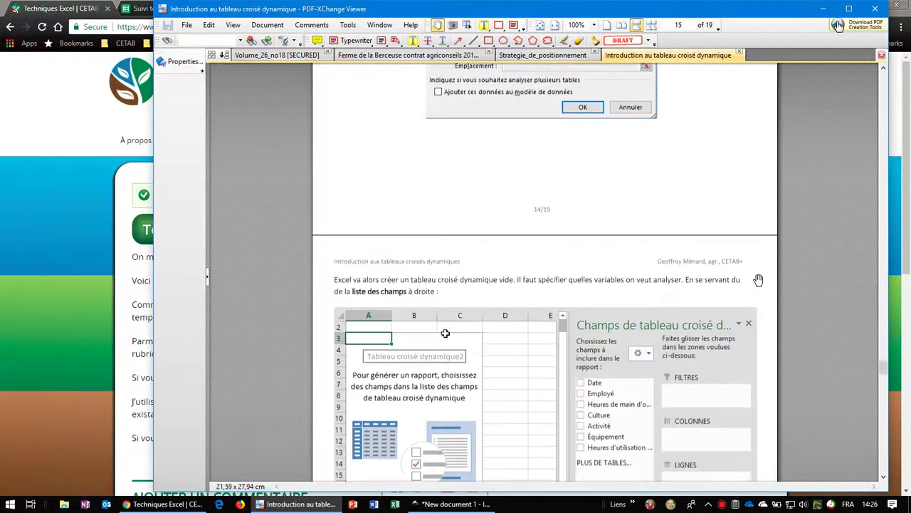
pyautogui.scroll(-3, 758, 280)
pyautogui.scroll(3, 516, 299)
pyautogui.scroll(-5, 562, 396)
pyautogui.scroll(-5, 565, 397)
pyautogui.scroll(-5, 550, 384)
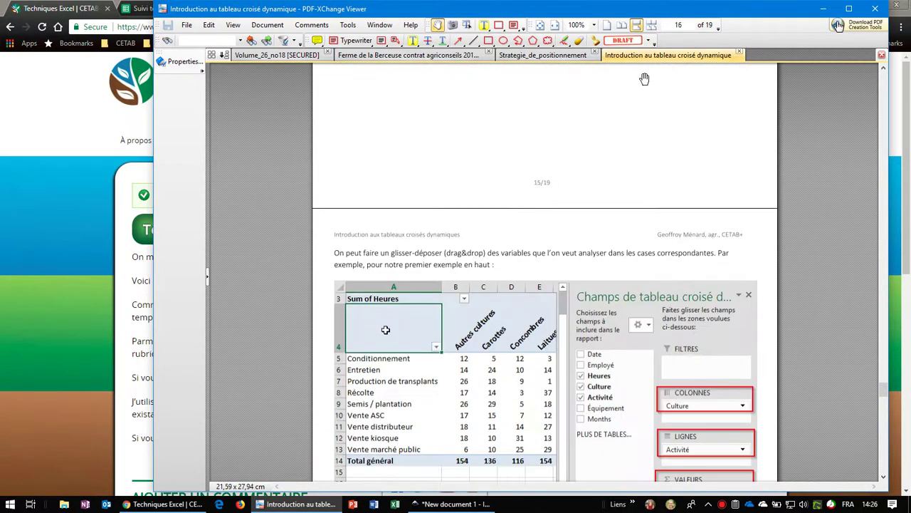
pyautogui.click(740, 53)
pyautogui.click(828, 9)
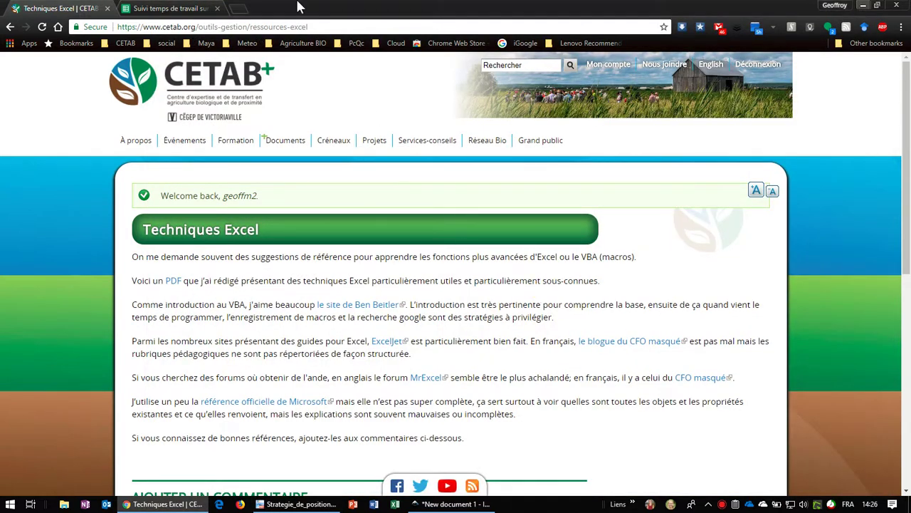
# Back in the workbook, view the h empl x sem pivot's weekly totals 49,75 and 44,5
pyautogui.click(171, 8)
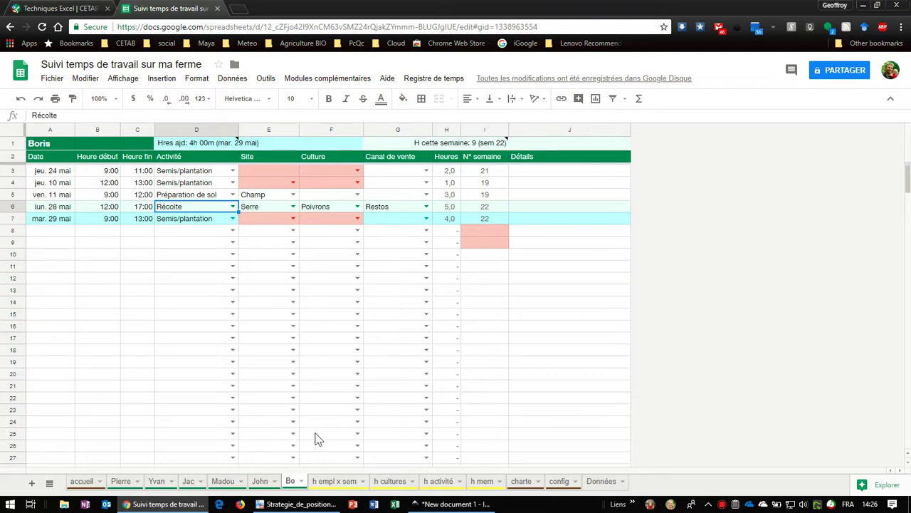
pyautogui.click(331, 480)
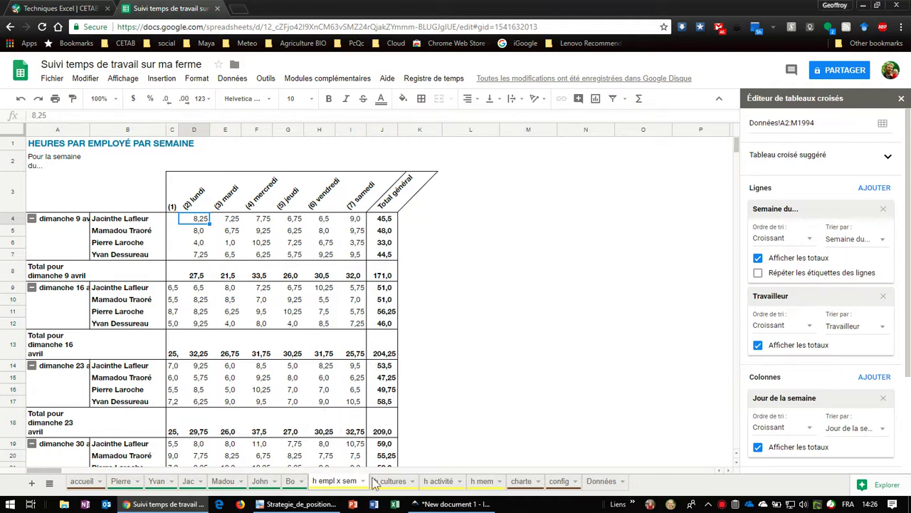
pyautogui.click(384, 390)
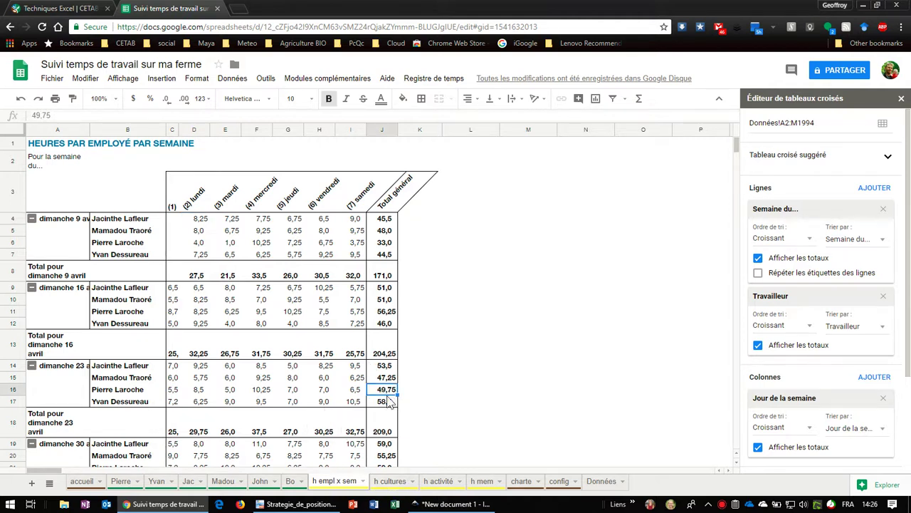
pyautogui.click(200, 221)
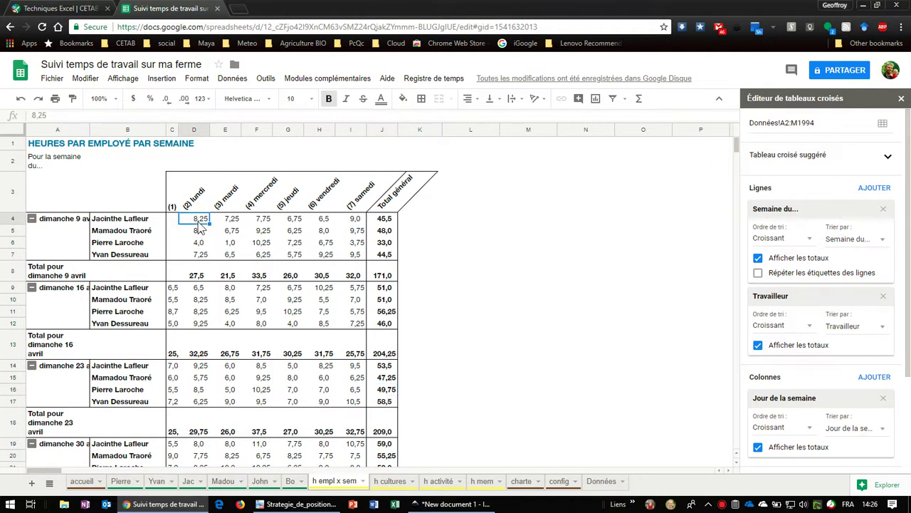
pyautogui.click(396, 257)
pyautogui.click(394, 256)
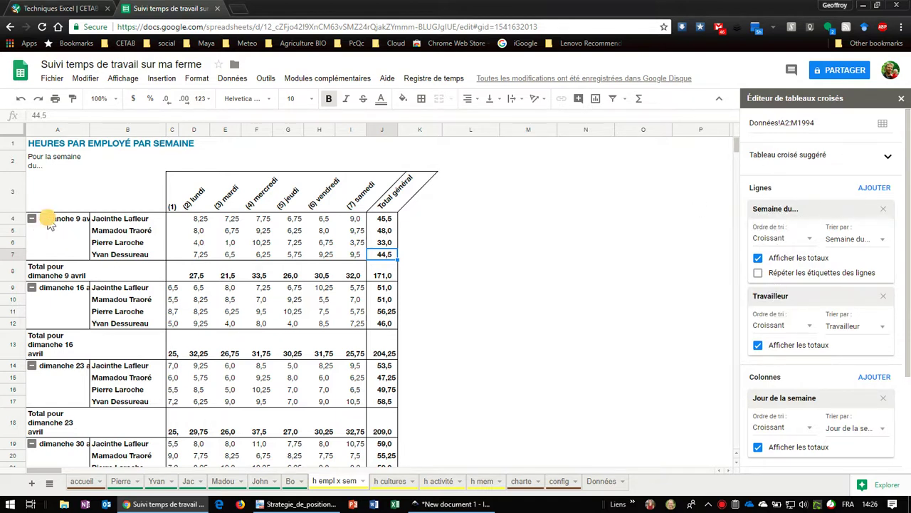
# Review the dimanche 9 avril week: worker names, daily hours from 7,25, weekly total 45,5
pyautogui.click(71, 247)
pyautogui.moveTo(71, 247); pyautogui.dragTo(72, 271)
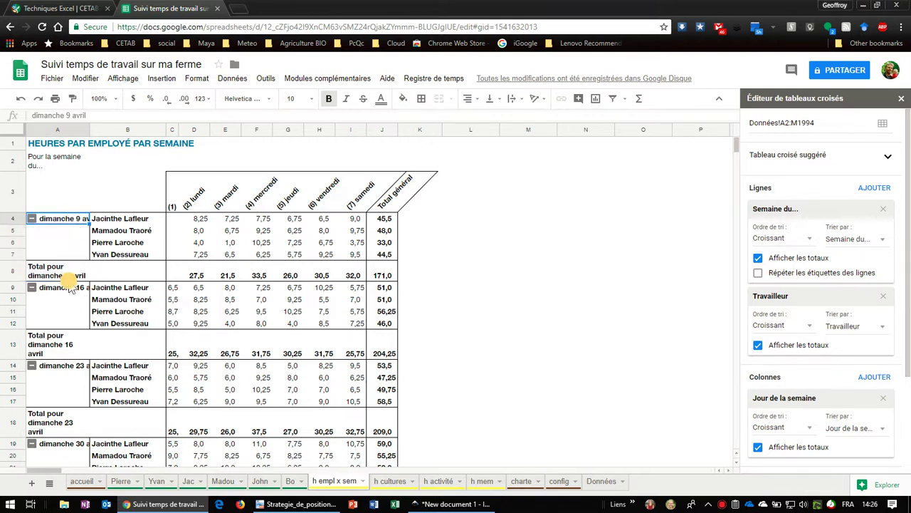
pyautogui.click(71, 278)
pyautogui.click(82, 292)
pyautogui.moveTo(121, 218); pyautogui.dragTo(125, 254)
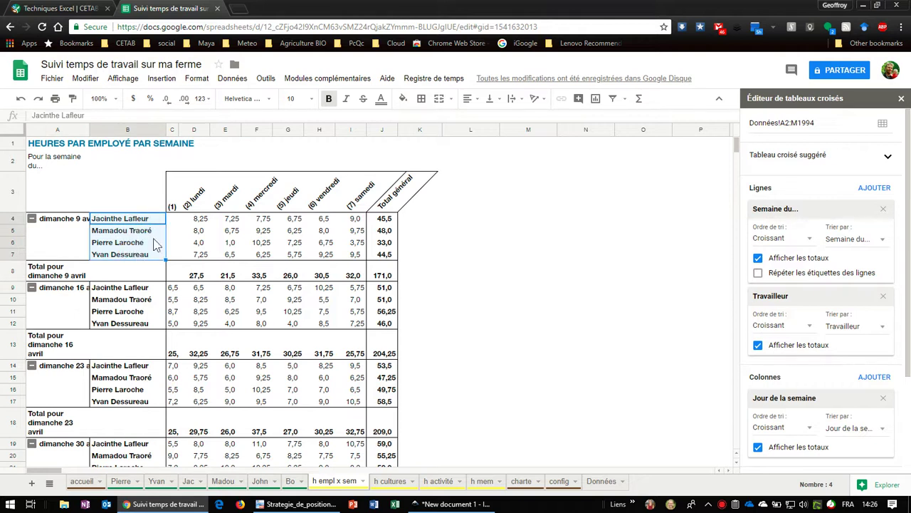
pyautogui.moveTo(176, 206); pyautogui.dragTo(296, 207)
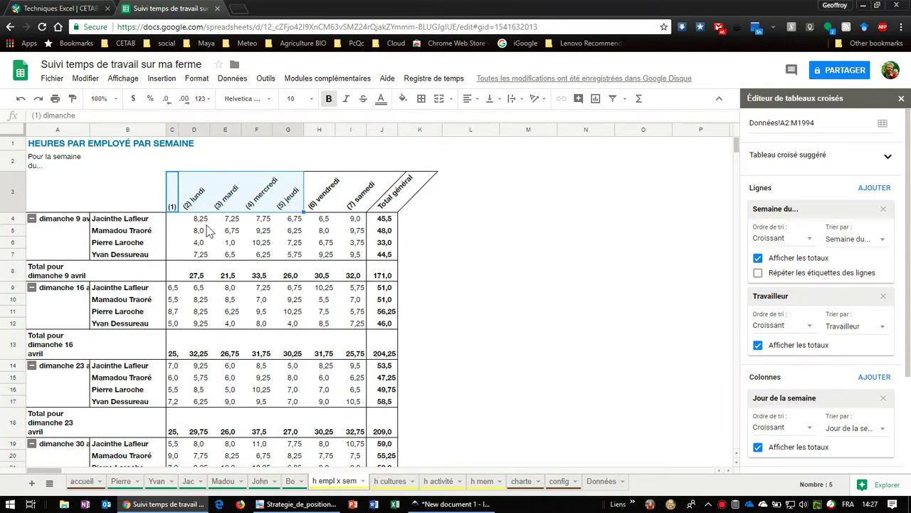
pyautogui.click(228, 219)
pyautogui.click(261, 221)
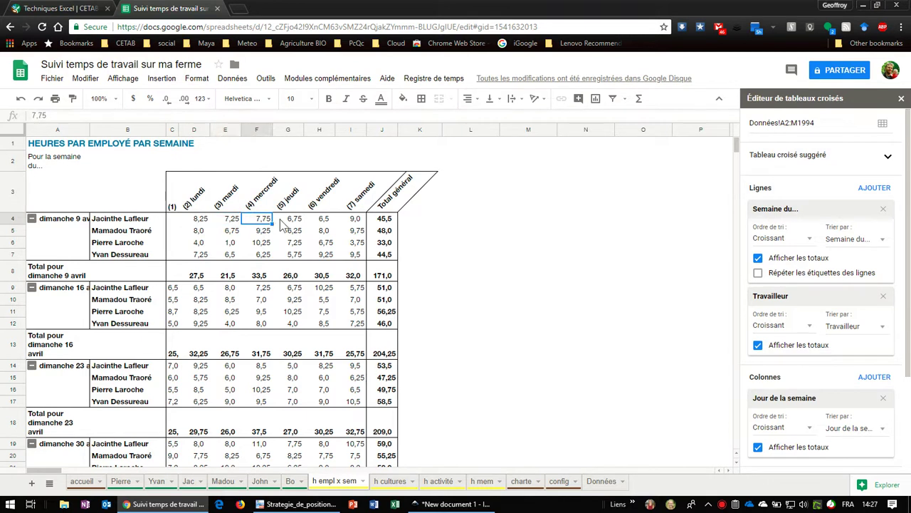
pyautogui.click(293, 221)
pyautogui.click(324, 220)
pyautogui.click(350, 220)
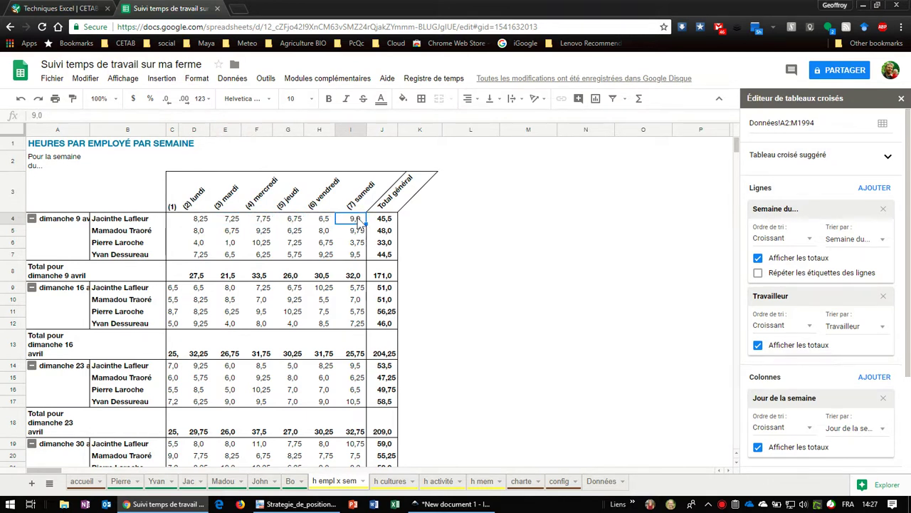
pyautogui.click(391, 222)
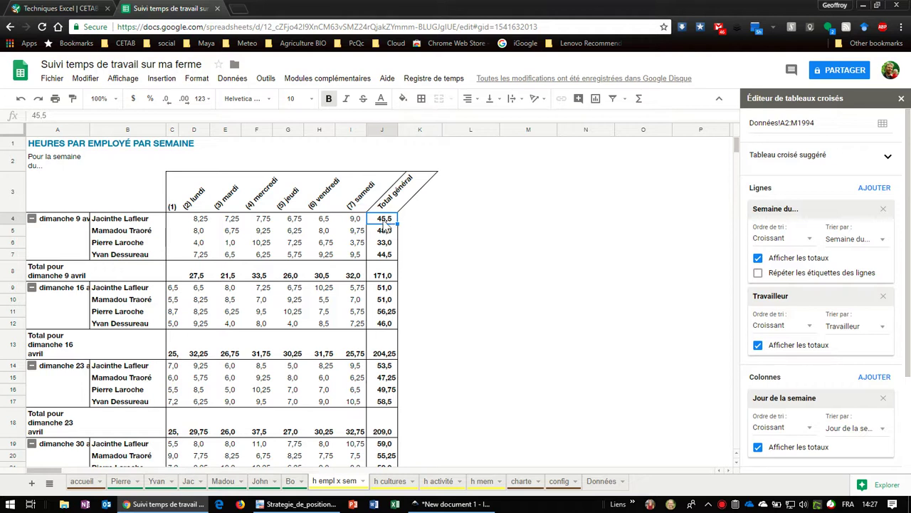
# Check the day total 32,0 and weekly total 44,5, then open the h cultures pivot
pyautogui.click(142, 221)
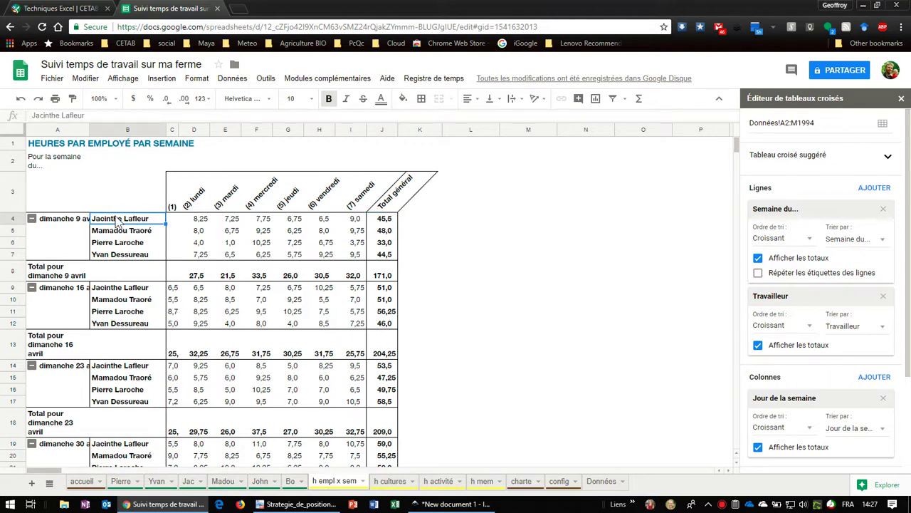
pyautogui.click(72, 220)
pyautogui.click(381, 221)
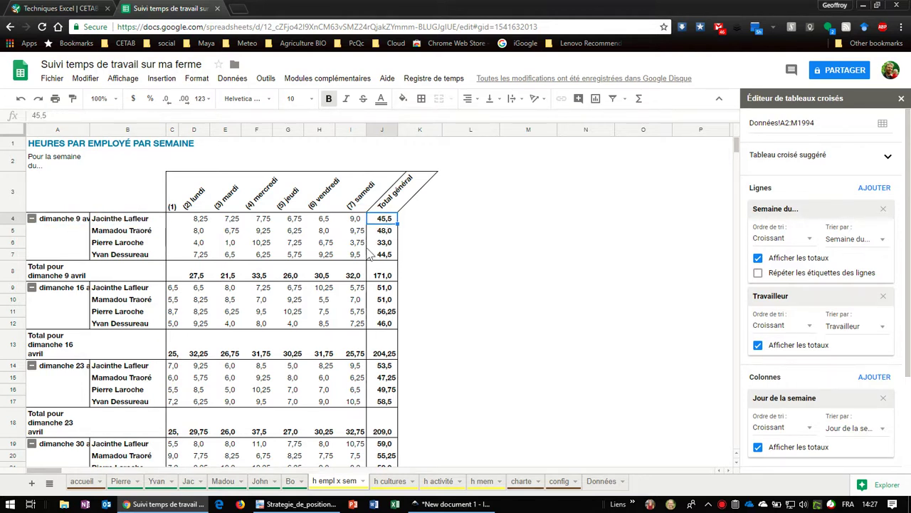
pyautogui.click(360, 279)
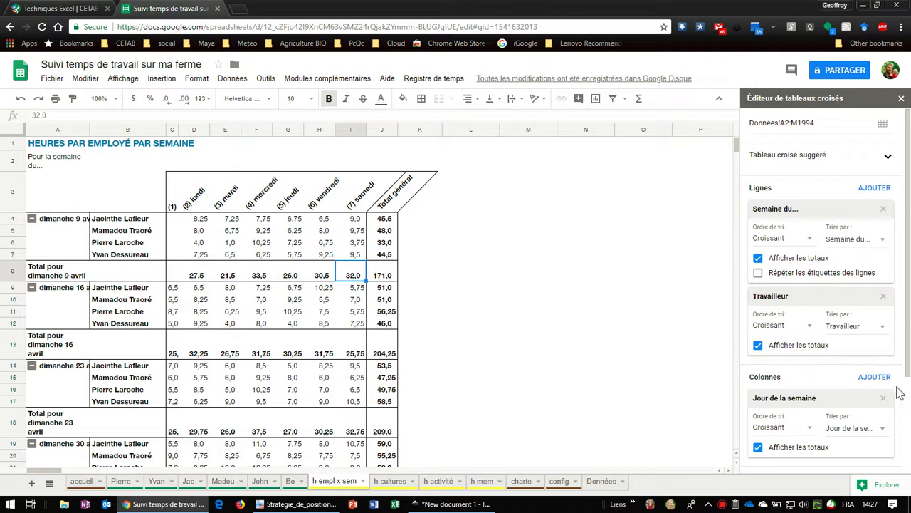
pyautogui.scroll(-3, 899, 394)
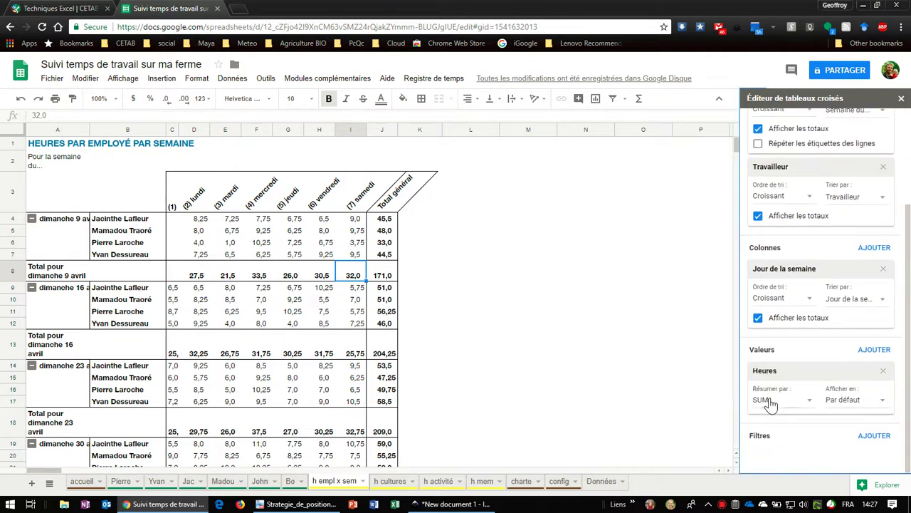
pyautogui.click(371, 258)
pyautogui.click(364, 258)
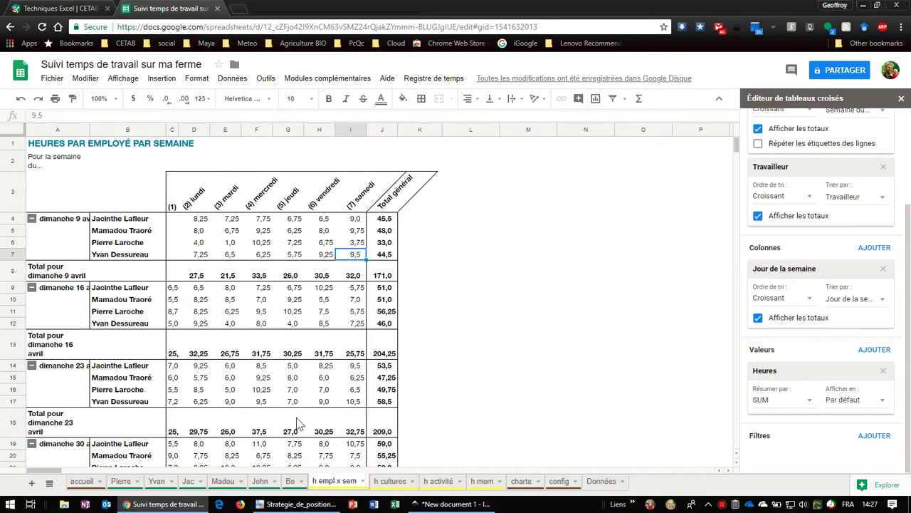
pyautogui.click(403, 484)
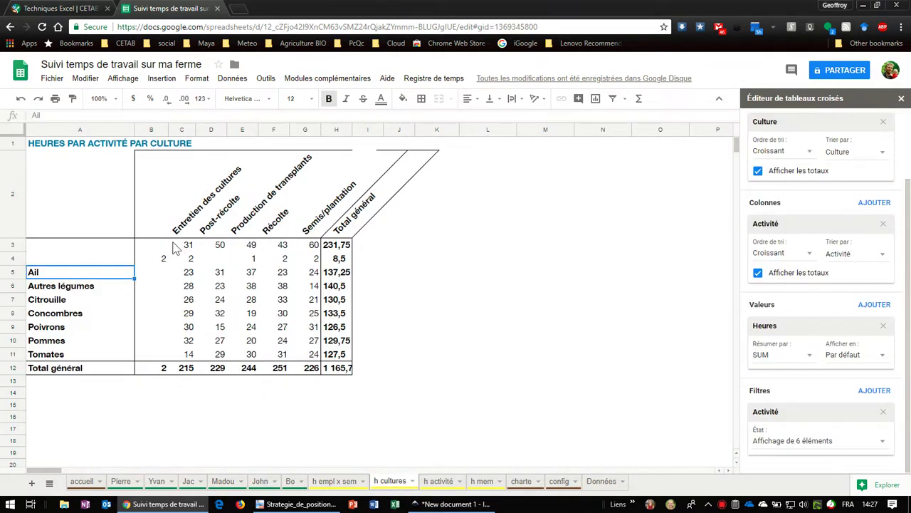
pyautogui.moveTo(178, 231); pyautogui.dragTo(308, 237)
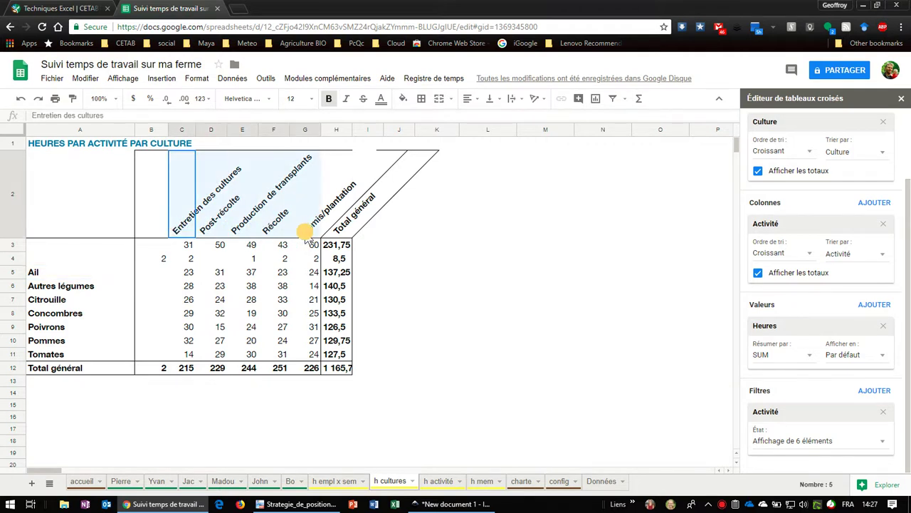
pyautogui.moveTo(57, 273); pyautogui.dragTo(61, 354)
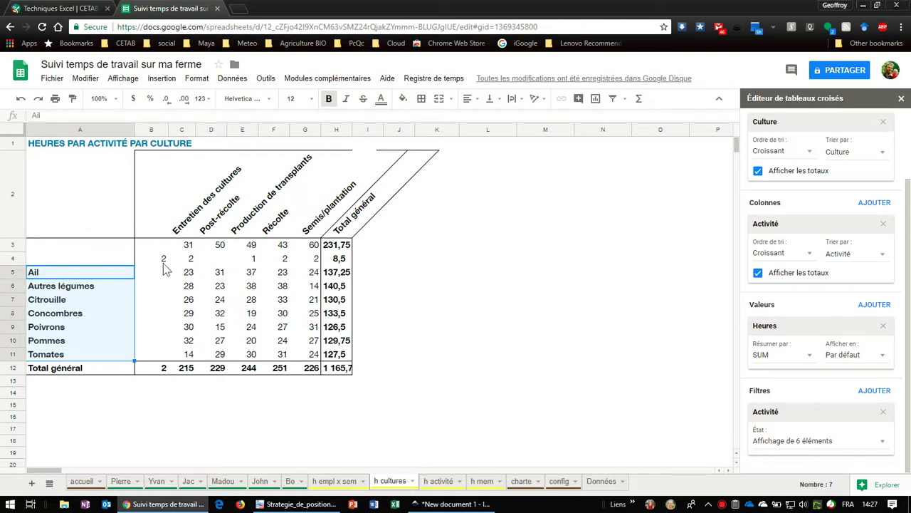
pyautogui.click(190, 274)
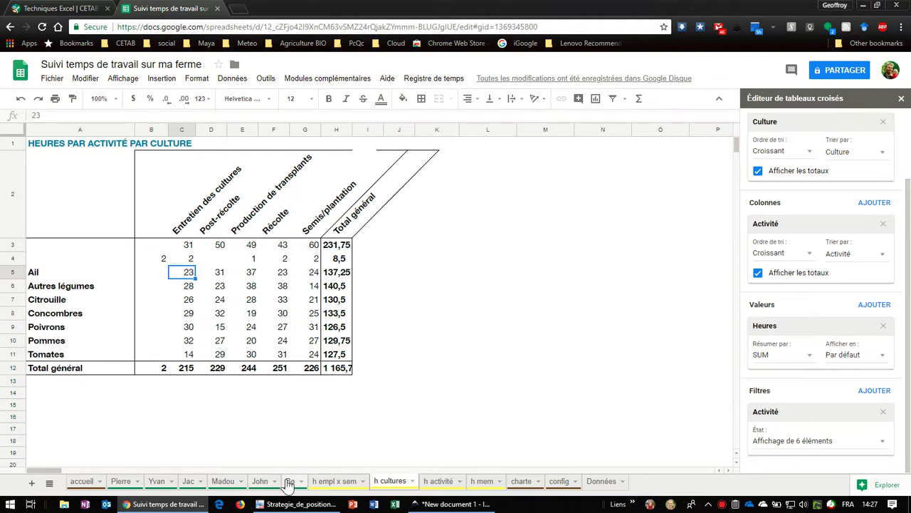
pyautogui.click(602, 481)
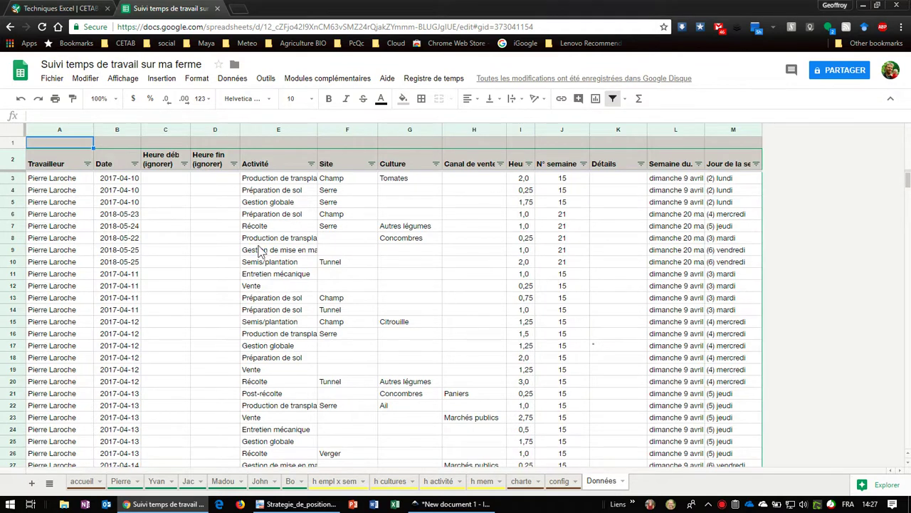
pyautogui.click(262, 251)
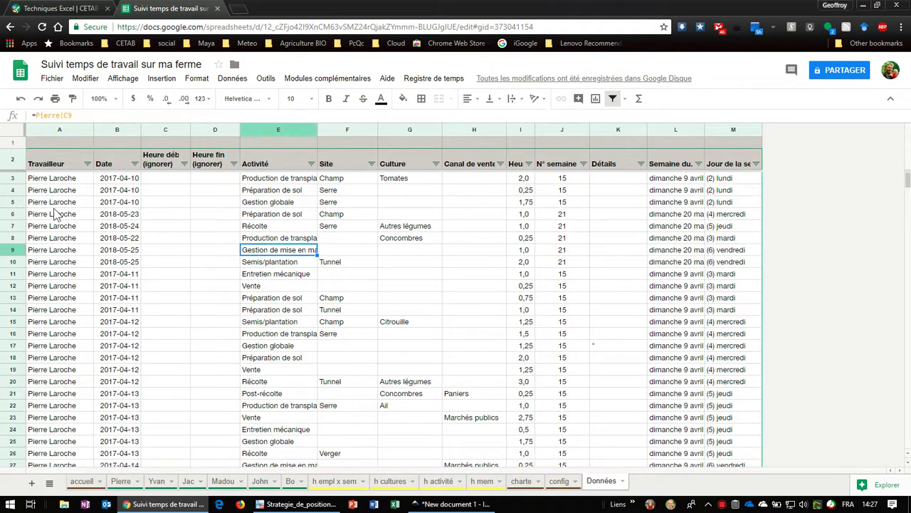
pyautogui.moveTo(908, 179)
pyautogui.mouseDown()
pyautogui.moveTo(908, 441)
pyautogui.moveTo(906, 189)
pyautogui.mouseUp()
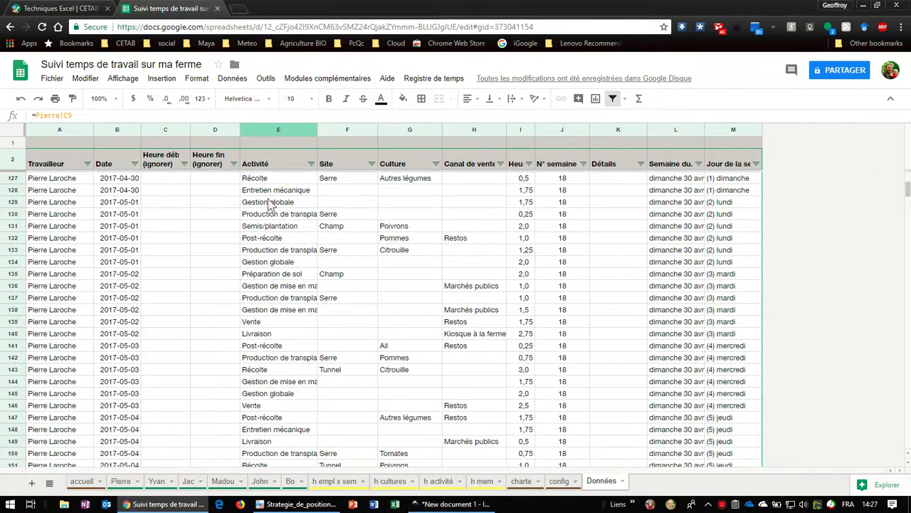
pyautogui.click(271, 204)
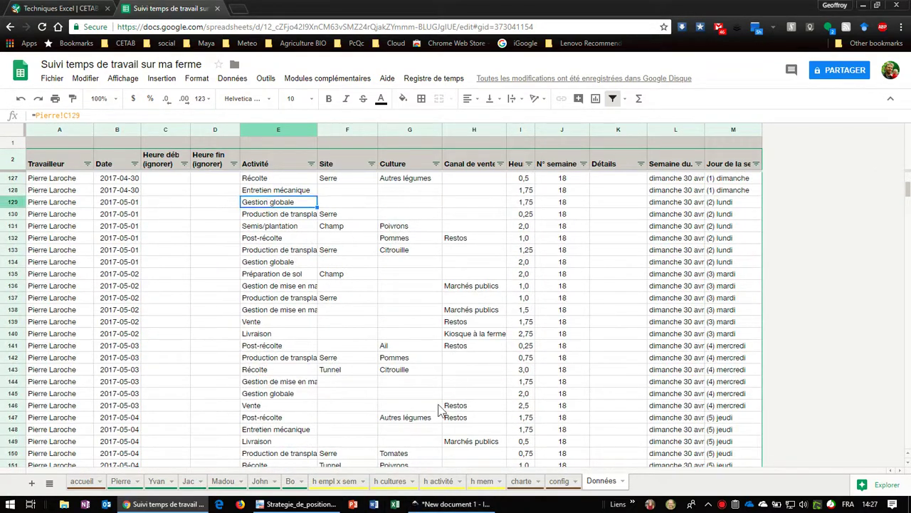
pyautogui.click(379, 483)
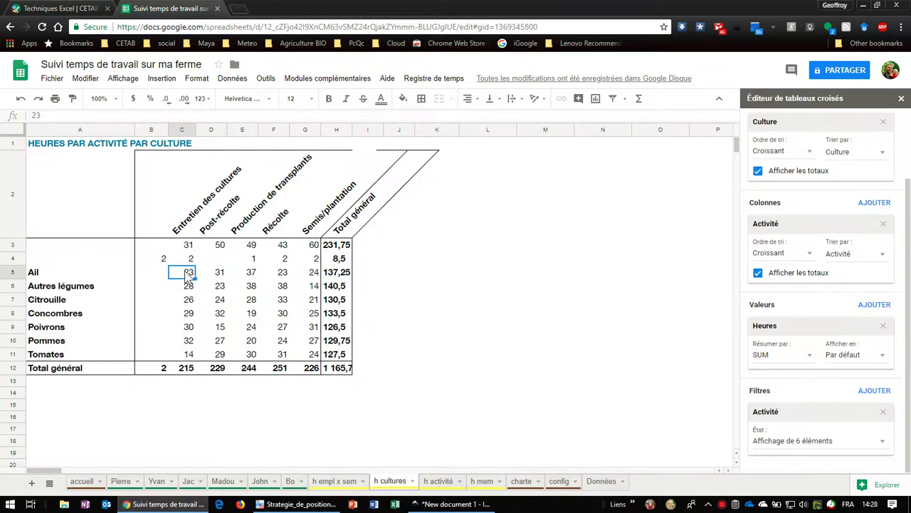
pyautogui.click(38, 278)
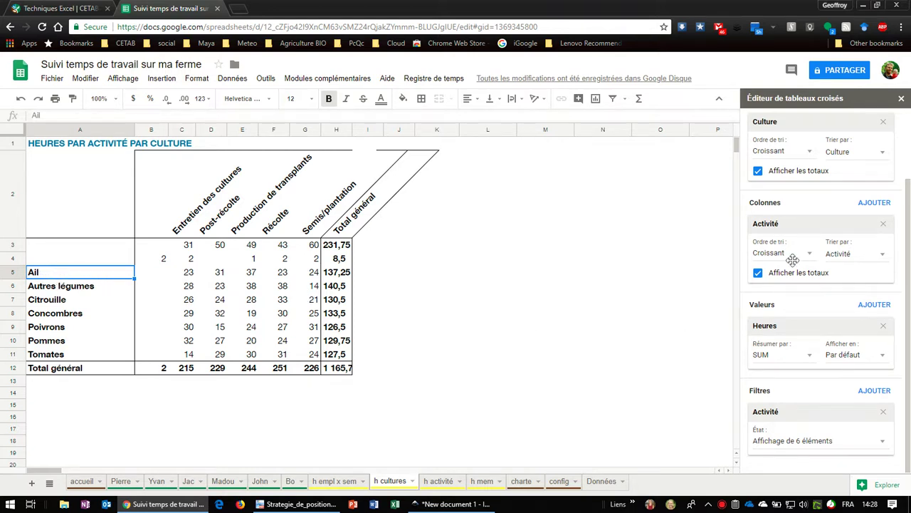
pyautogui.click(184, 230)
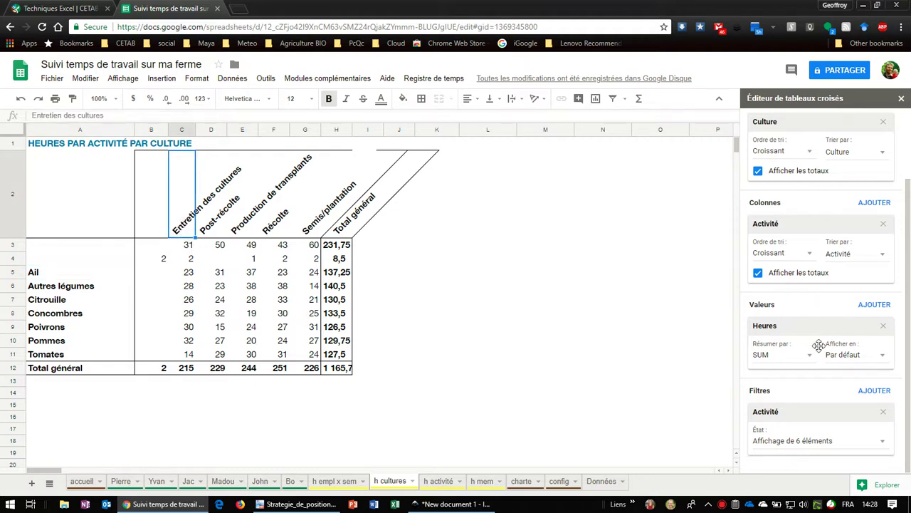
pyautogui.scroll(3, 786, 193)
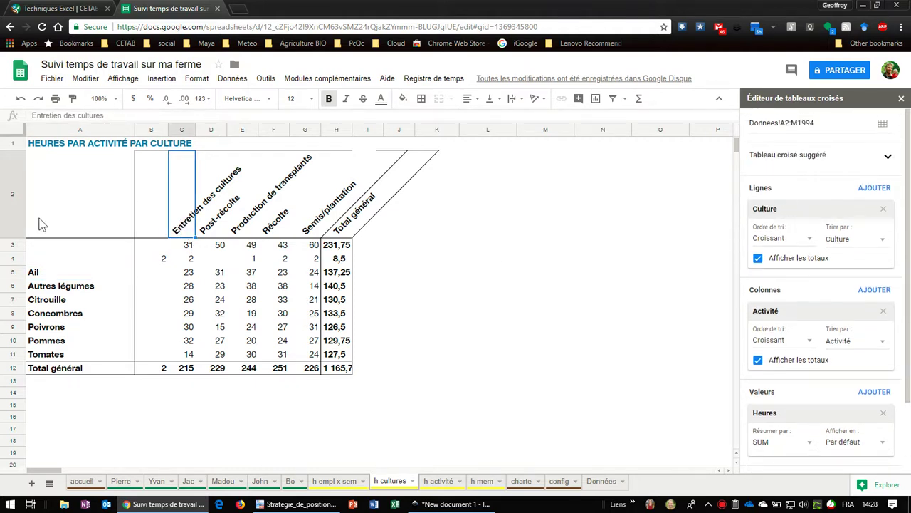
pyautogui.click(35, 274)
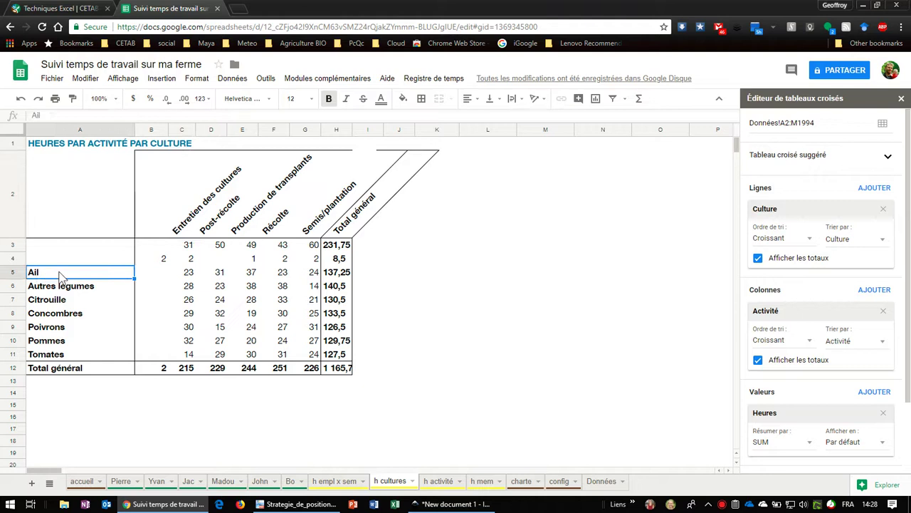
pyautogui.click(189, 273)
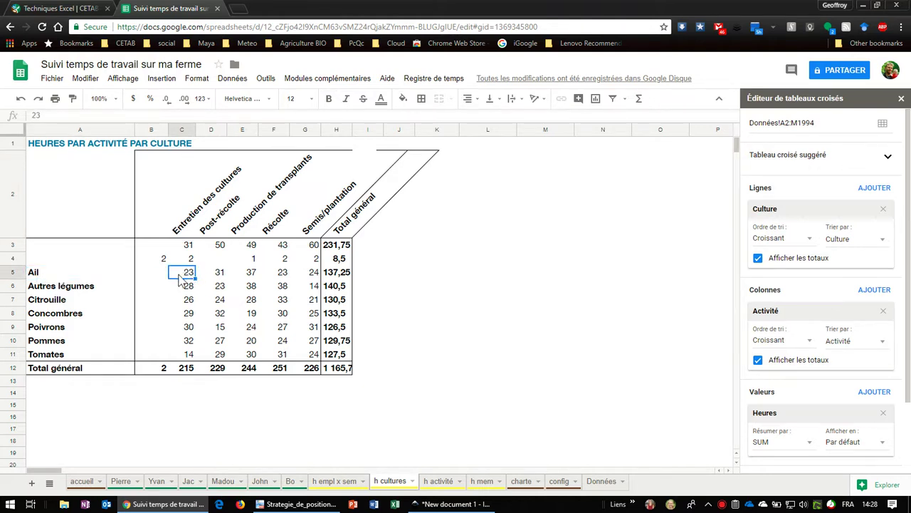
# Switch the crop pivot's Résumer par to COUNTA, then back to SUM
pyautogui.click(809, 442)
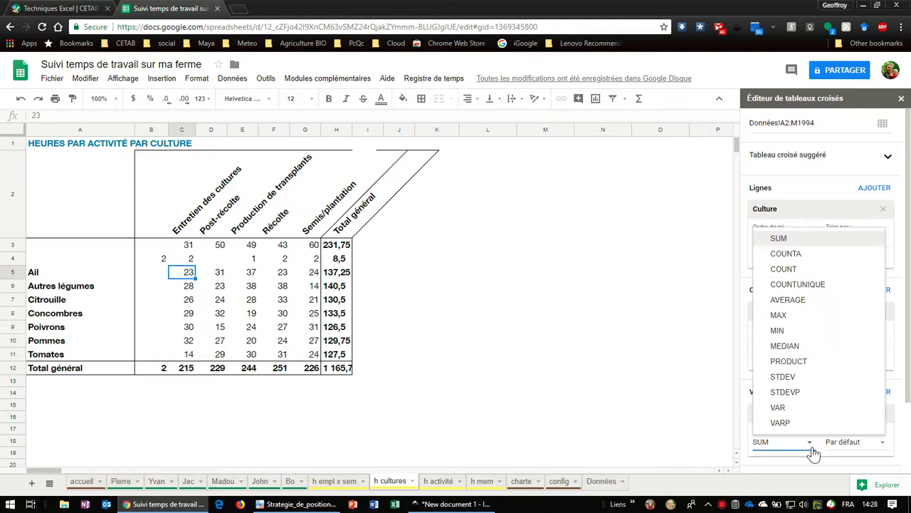
pyautogui.click(801, 255)
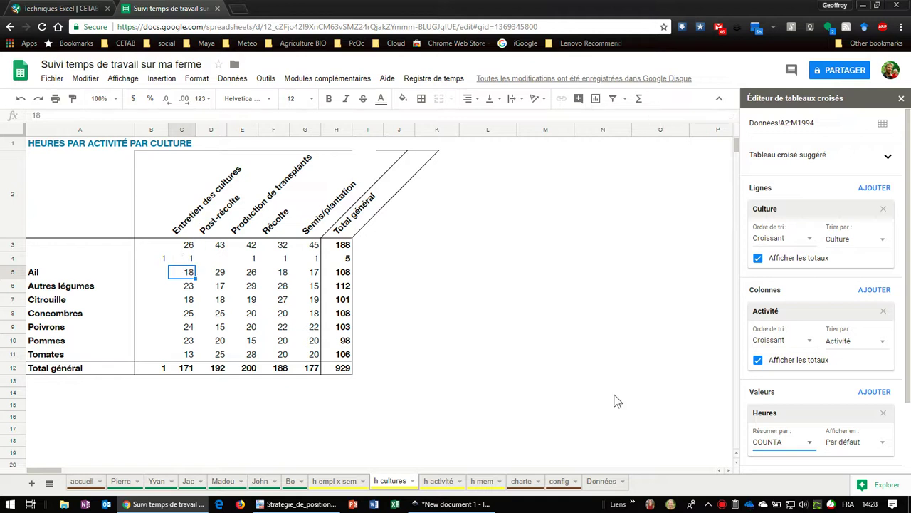
pyautogui.click(773, 442)
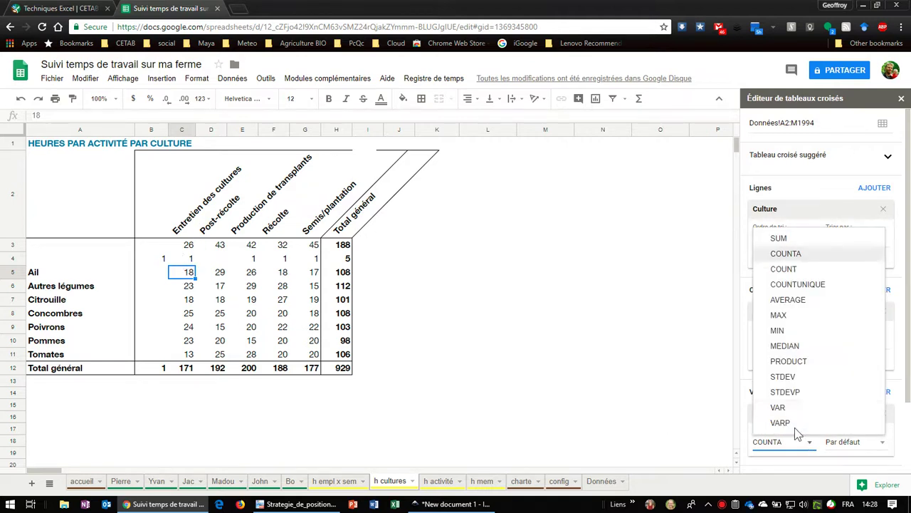
pyautogui.click(816, 239)
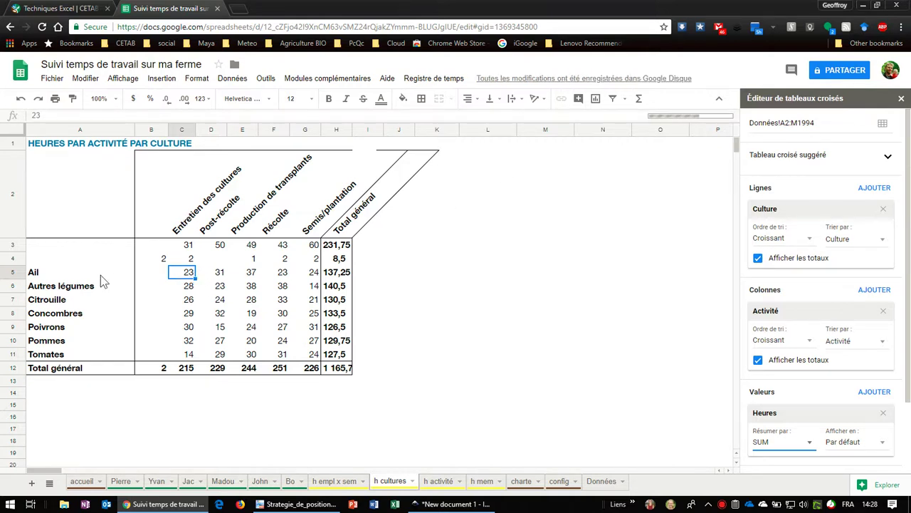
# Check the 1 165,75 grand total, then open the h activité sheet
pyautogui.click(185, 279)
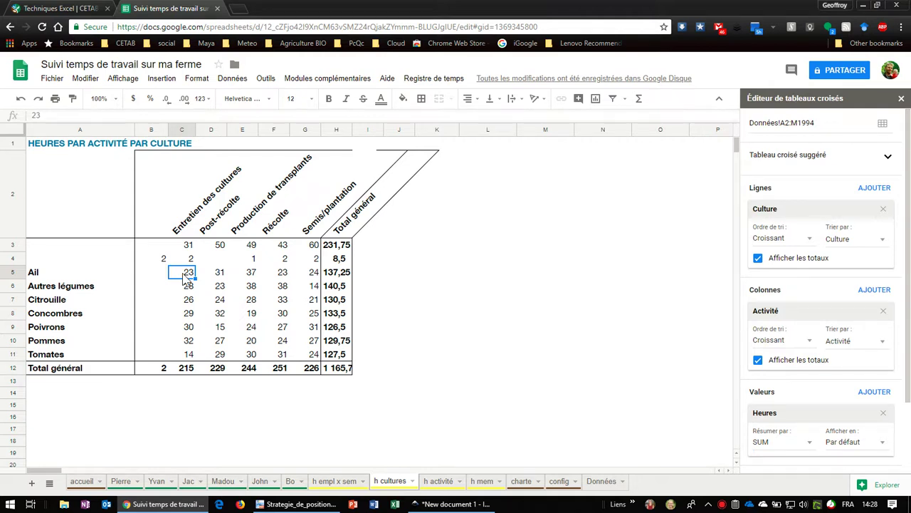
pyautogui.click(184, 277)
pyautogui.click(334, 369)
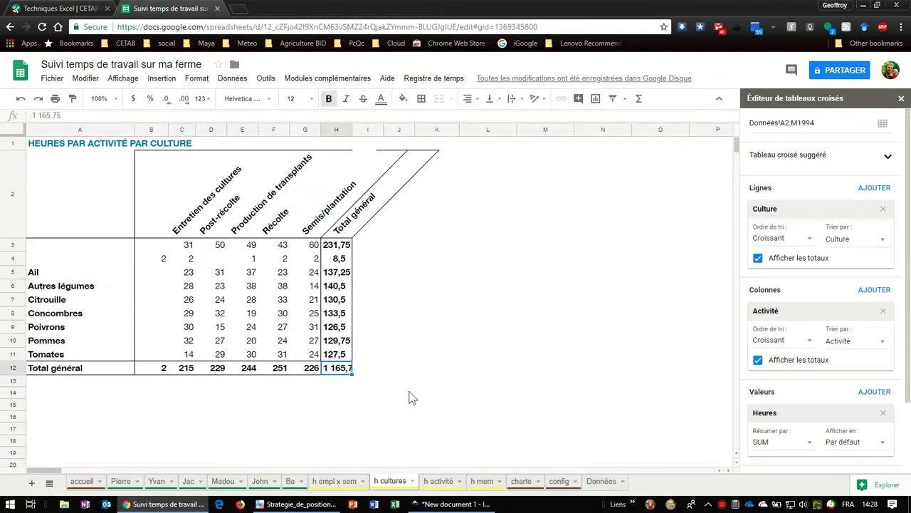
pyautogui.click(438, 482)
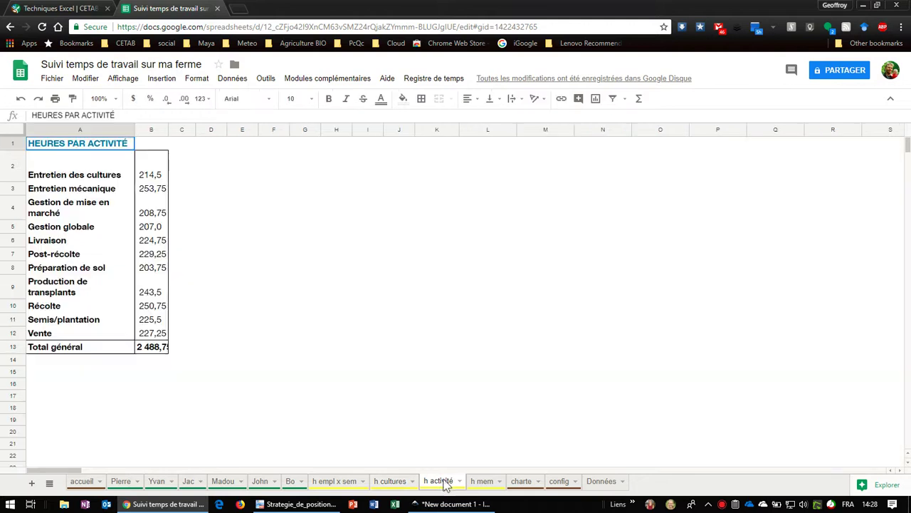
# Inspect the h activité pivot settings and the Entretien des cultures total
pyautogui.click(178, 252)
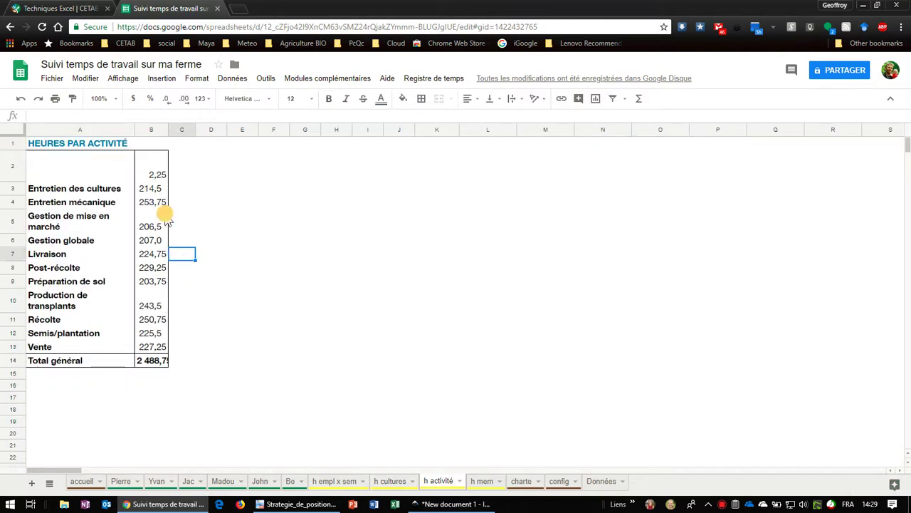
pyautogui.click(163, 218)
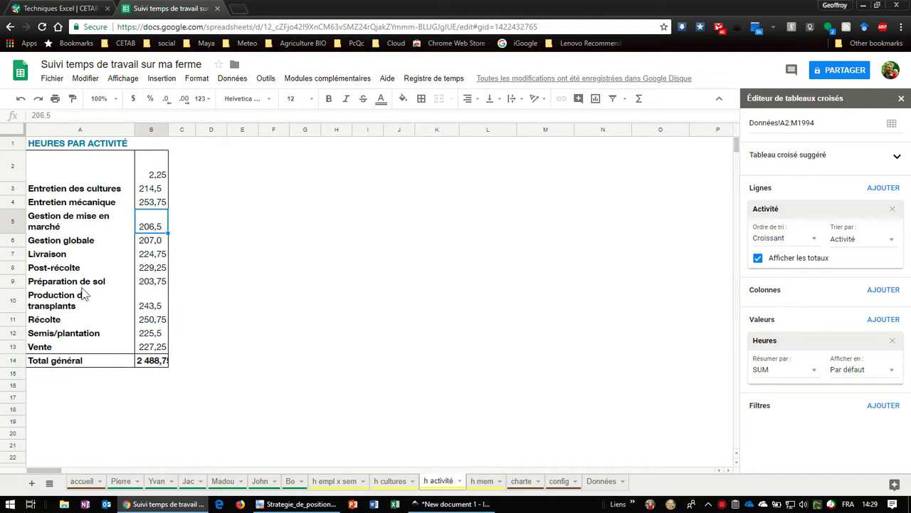
pyautogui.click(143, 192)
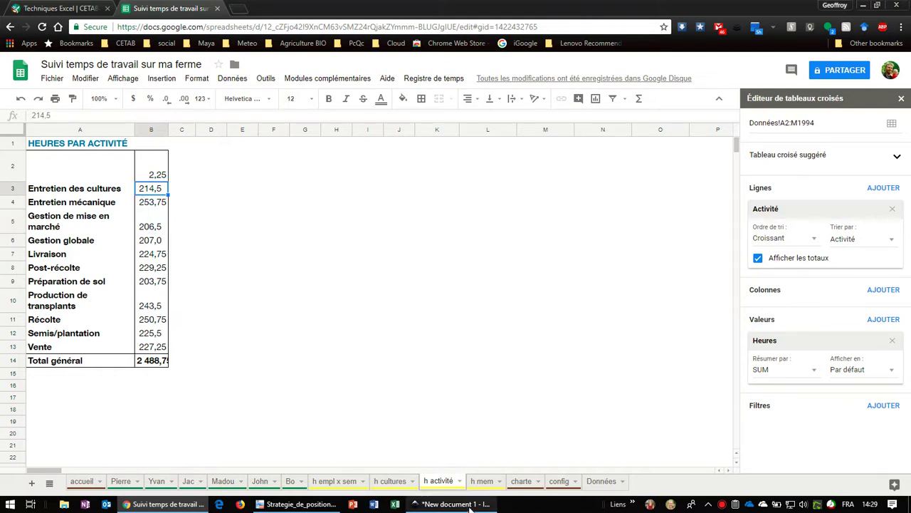
# Review the h mem sales-channel pivot settings, then open the config sheet
pyautogui.click(488, 488)
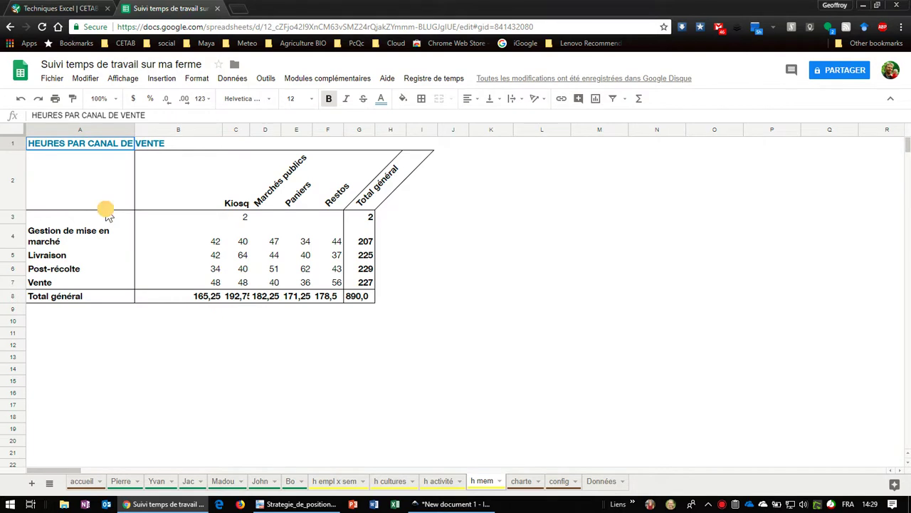
pyautogui.click(106, 209)
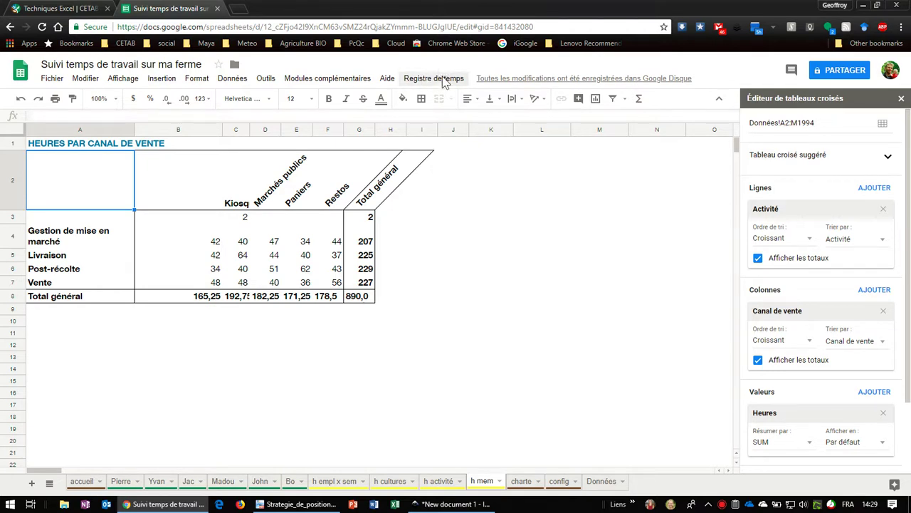
pyautogui.click(566, 489)
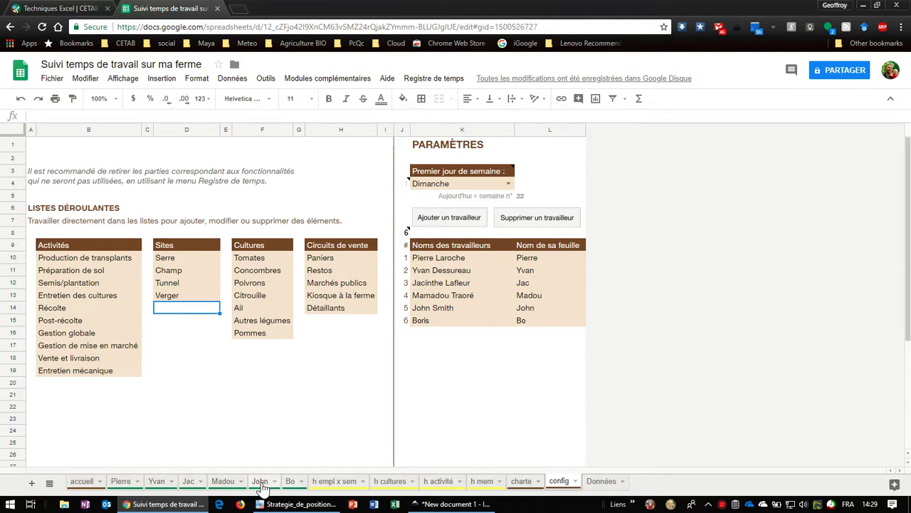
# Browse the worker time sheets and Données data, ending on the first worker's time log
pyautogui.click(261, 481)
pyautogui.click(227, 481)
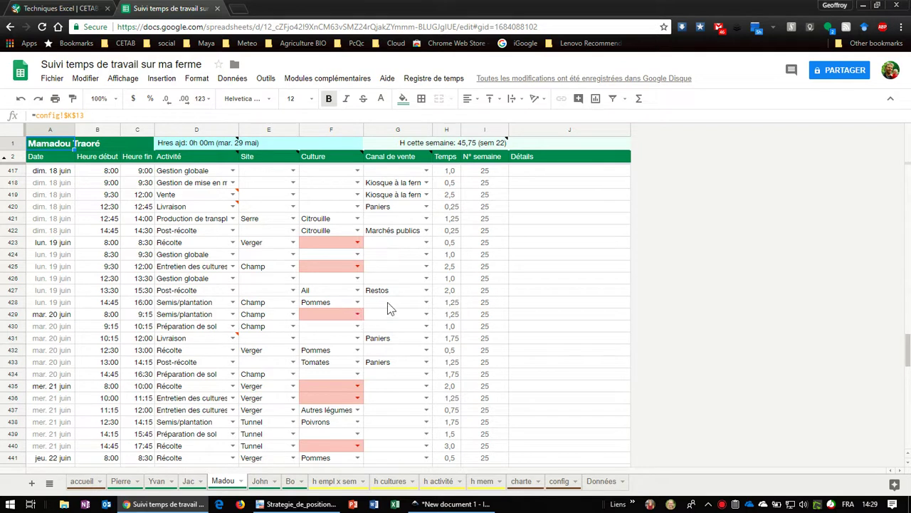
pyautogui.click(614, 488)
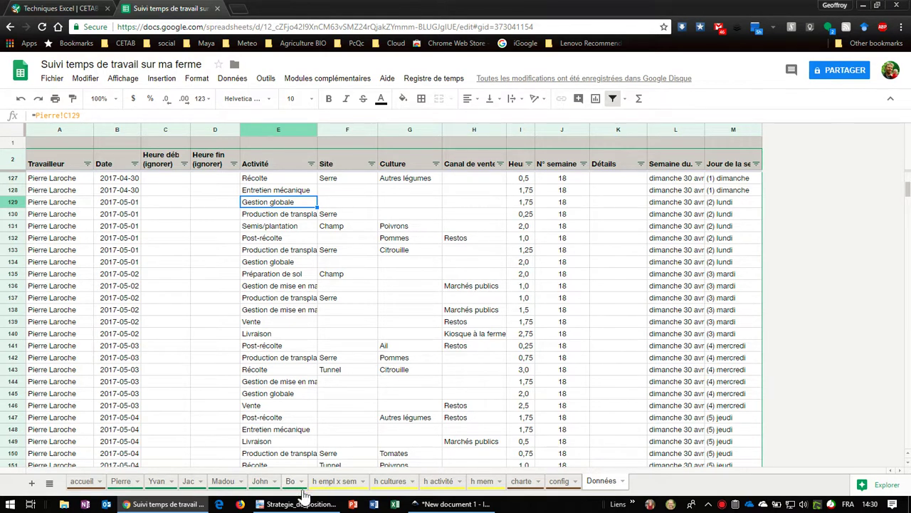
pyautogui.click(291, 482)
pyautogui.click(260, 481)
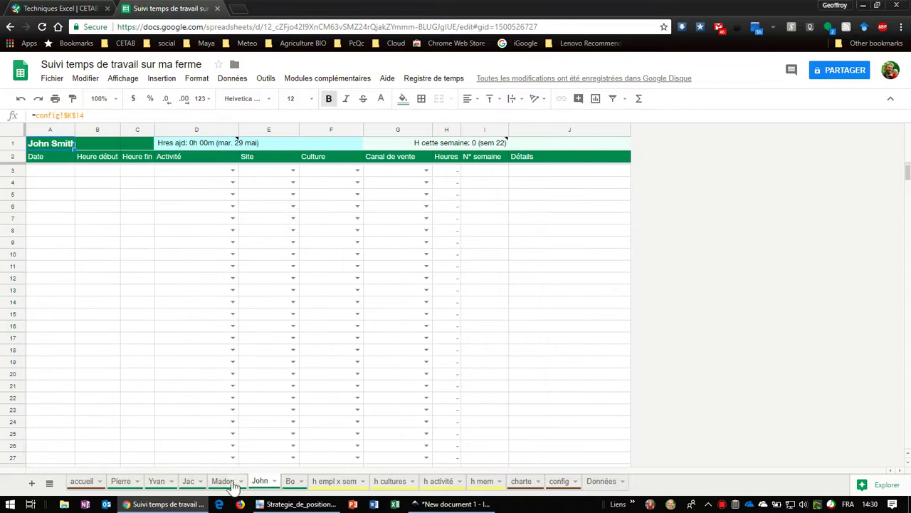
pyautogui.click(223, 481)
pyautogui.click(189, 482)
pyautogui.click(156, 482)
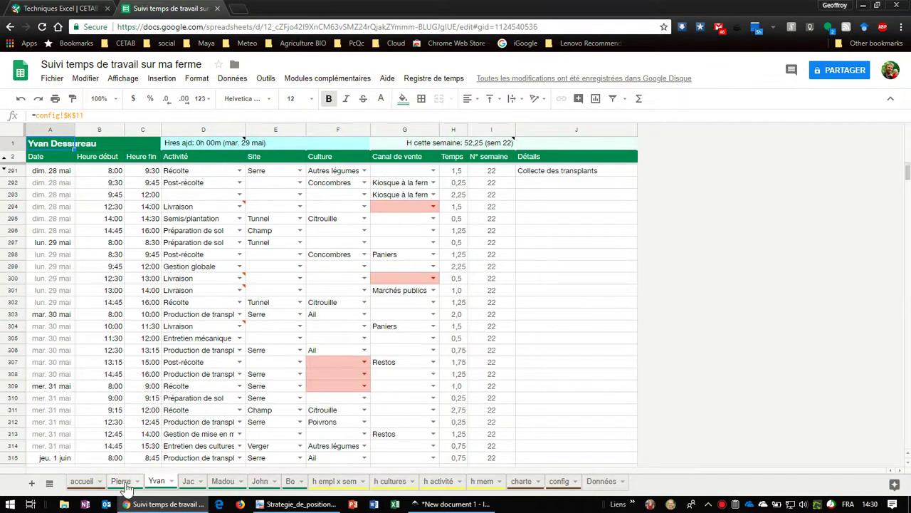
pyautogui.click(122, 483)
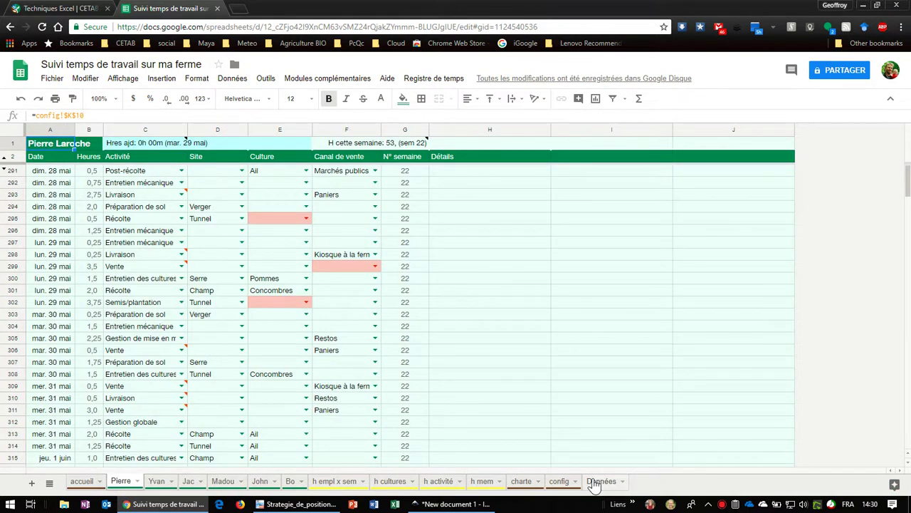
pyautogui.click(493, 482)
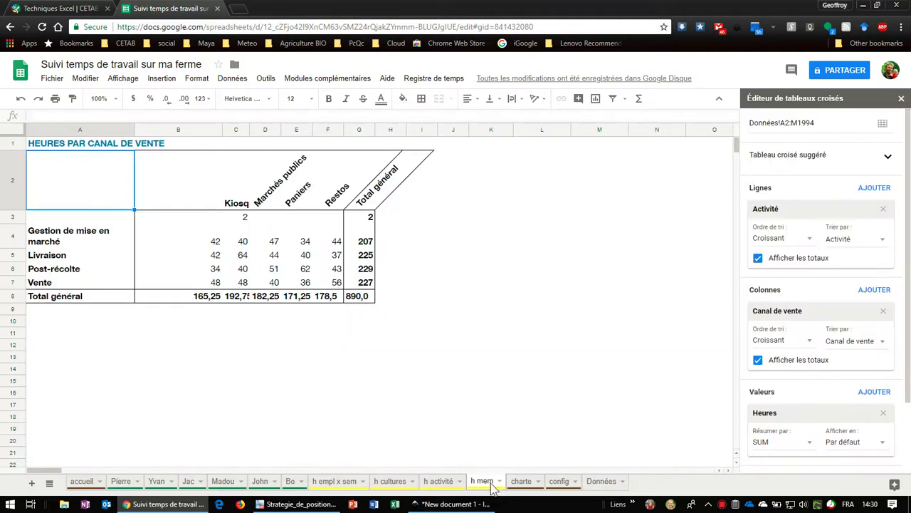
pyautogui.click(361, 298)
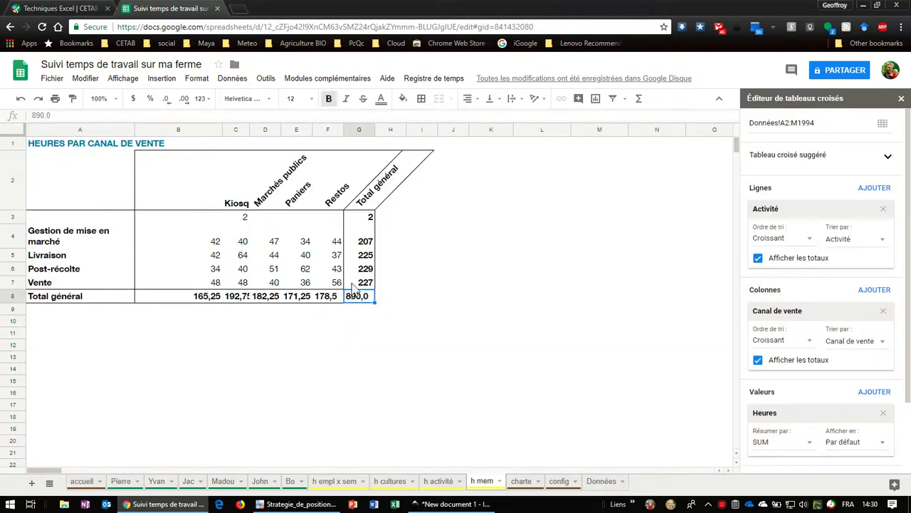
pyautogui.click(238, 237)
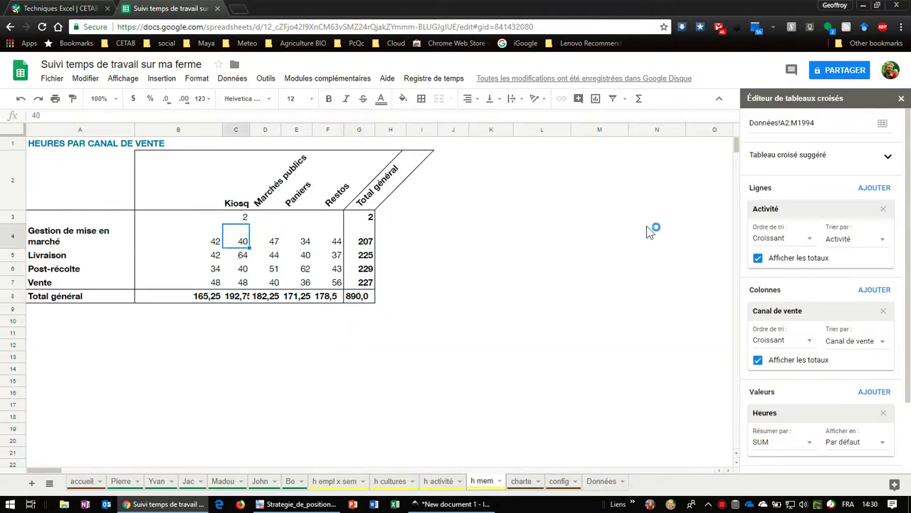
pyautogui.click(883, 122)
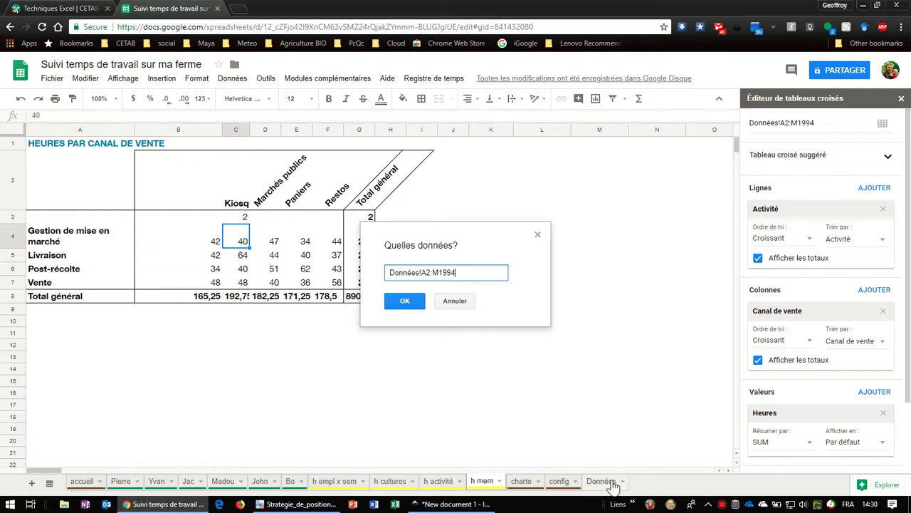
pyautogui.click(466, 302)
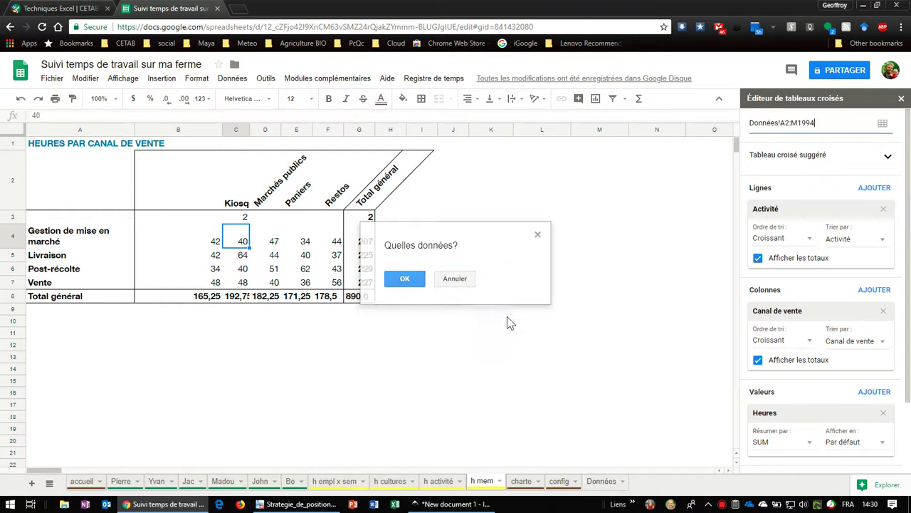
# On the Données sheet, inspect the formulas behind the worker name and date columns
pyautogui.click(607, 484)
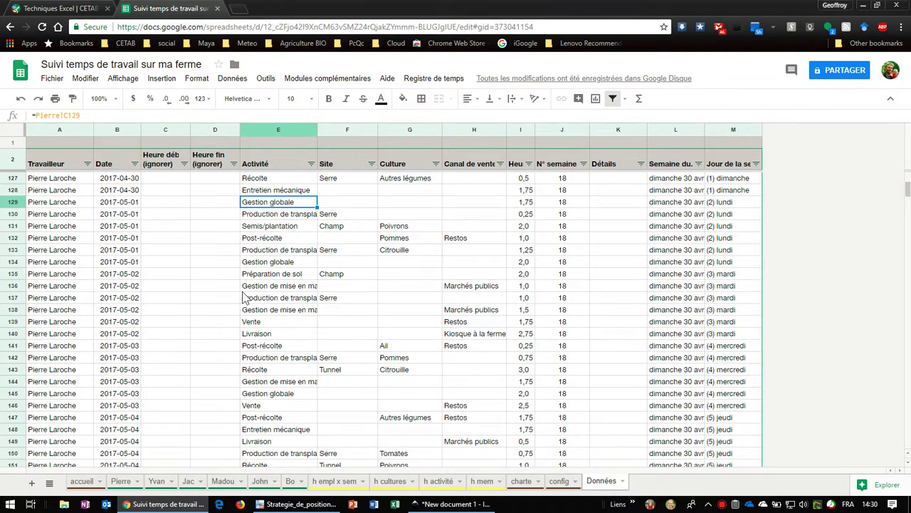
pyautogui.click(82, 181)
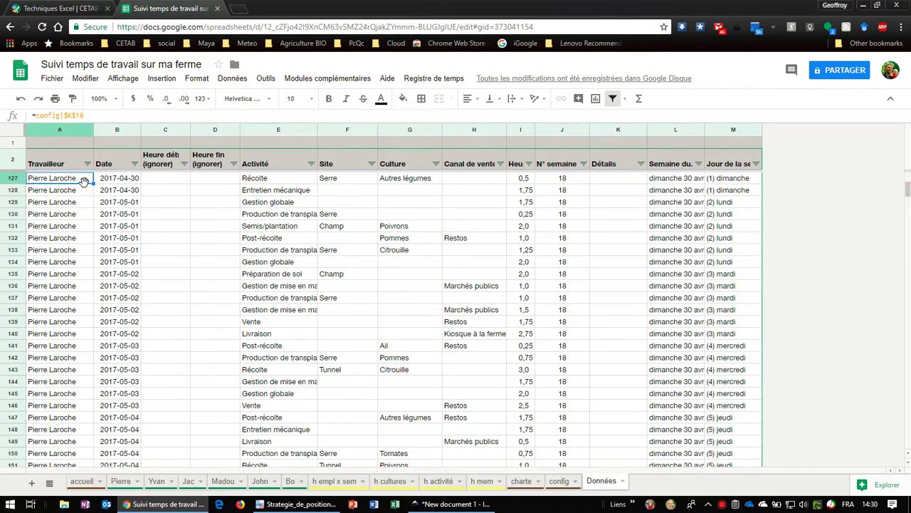
pyautogui.click(109, 180)
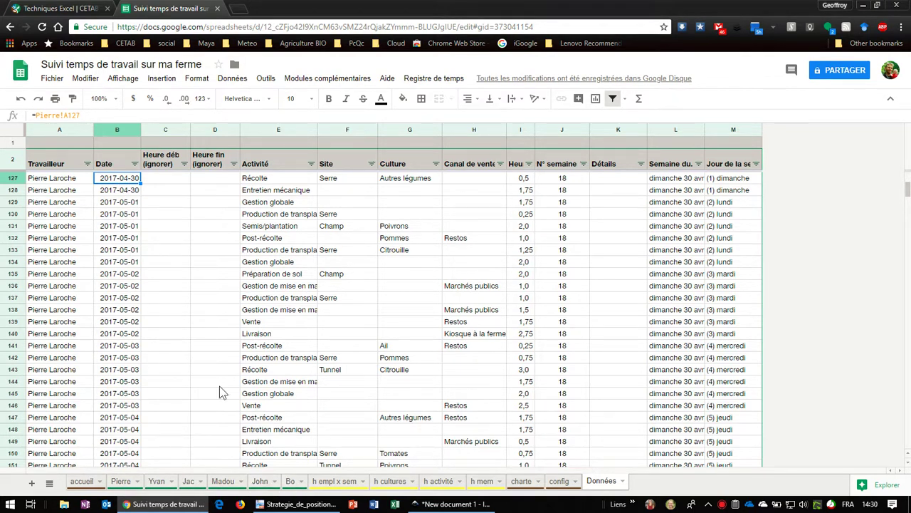
pyautogui.scroll(-5, 157, 335)
pyautogui.scroll(-10, 158, 335)
pyautogui.scroll(-10, 159, 335)
pyautogui.scroll(5, 160, 336)
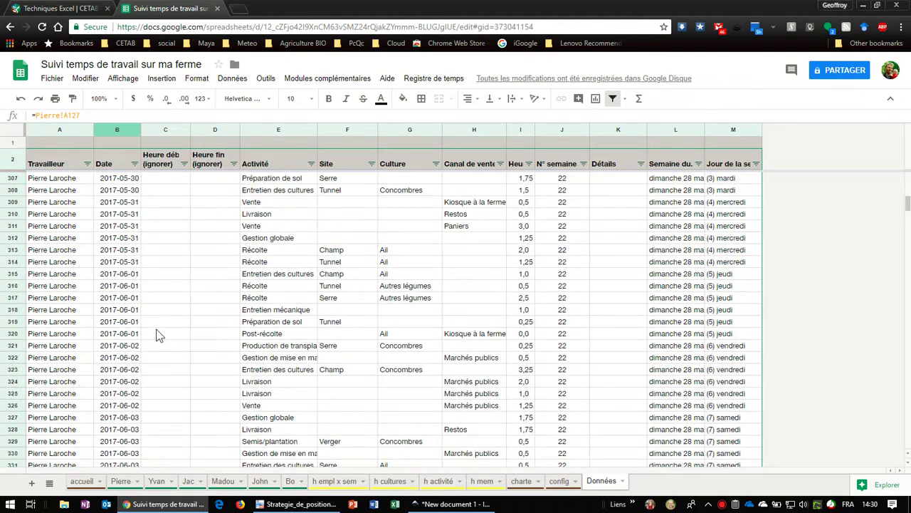
pyautogui.scroll(10, 159, 336)
pyautogui.scroll(15, 160, 336)
pyautogui.scroll(15, 160, 336)
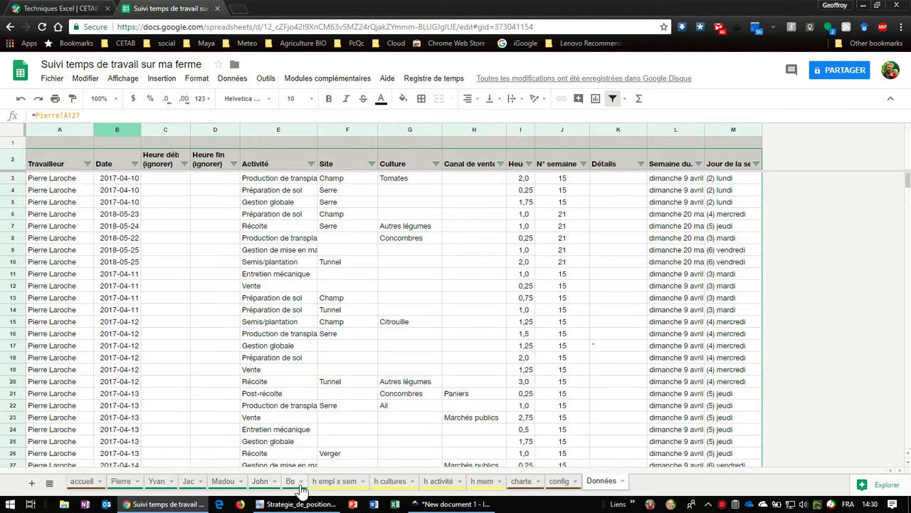
# Compare the Bo sheet with Données, checking the column M weekday formula and h empl x sem pivot
pyautogui.click(292, 488)
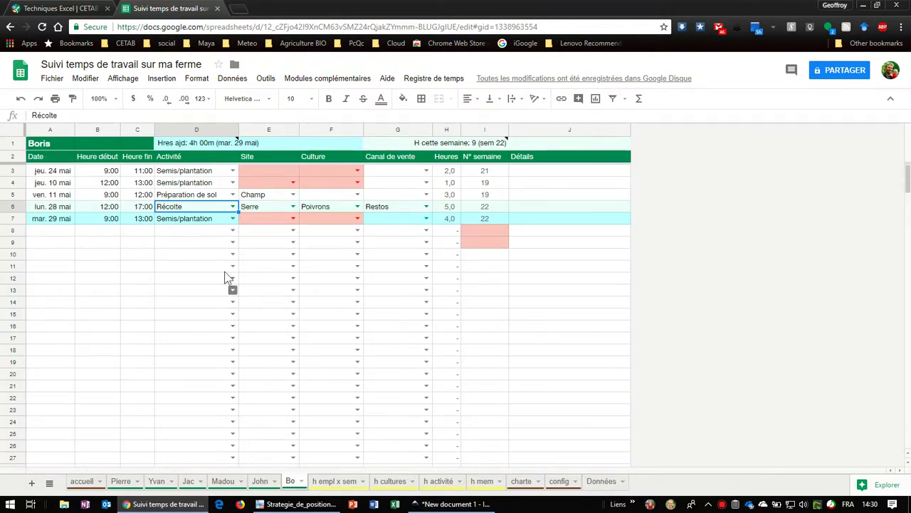
pyautogui.scroll(-5, 64, 246)
pyautogui.scroll(-10, 64, 245)
pyautogui.scroll(-20, 64, 245)
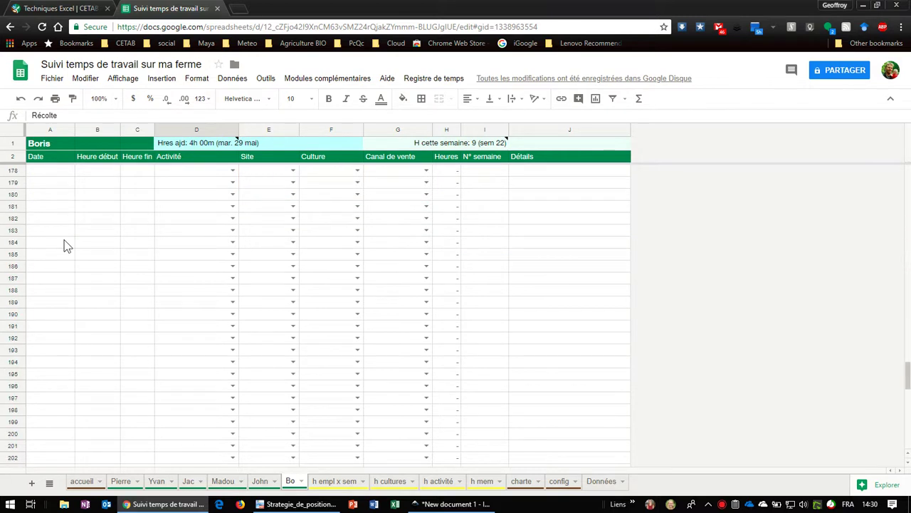
pyautogui.scroll(-10, 64, 246)
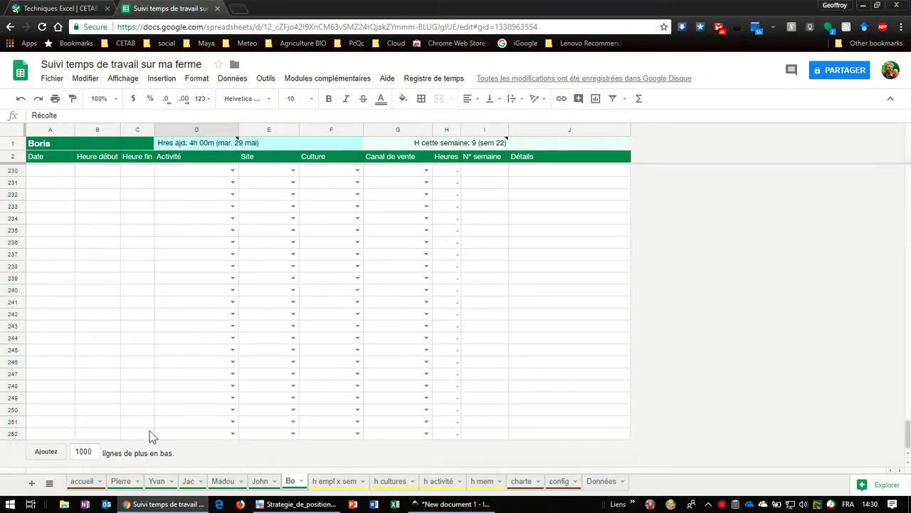
pyautogui.click(606, 482)
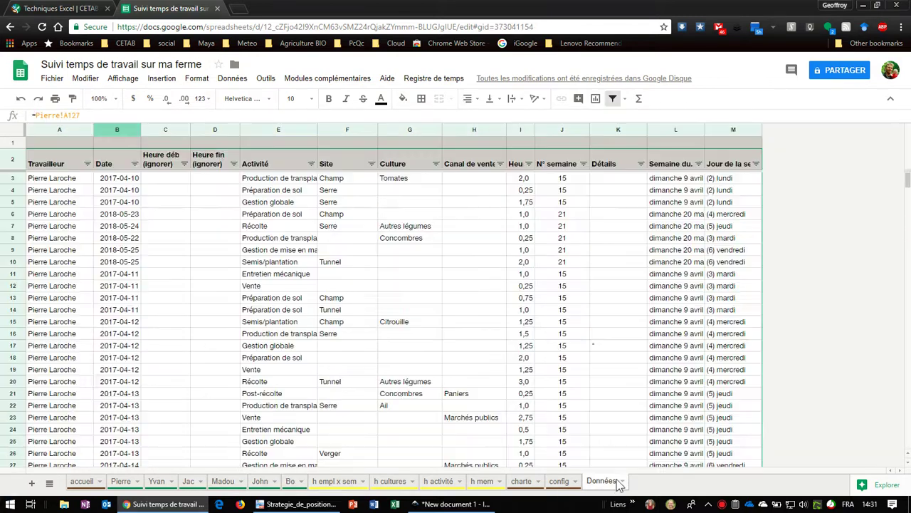
pyautogui.click(80, 324)
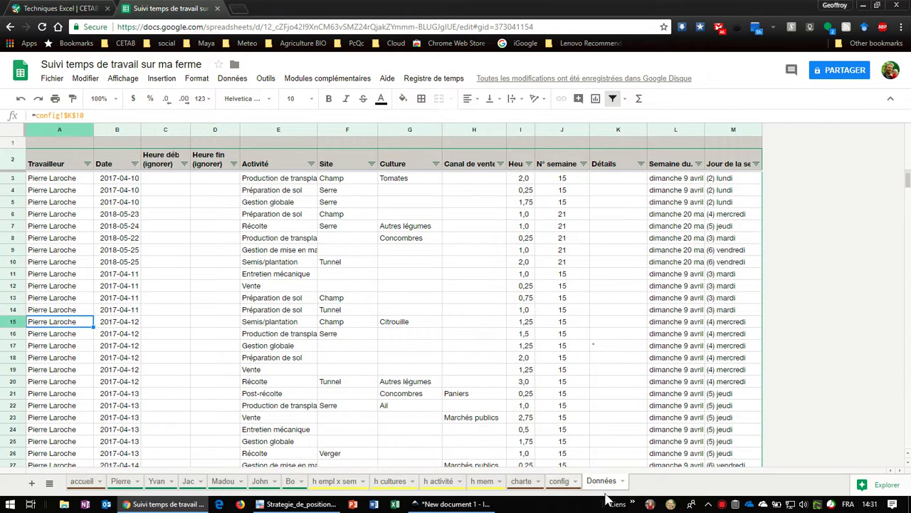
pyautogui.click(737, 457)
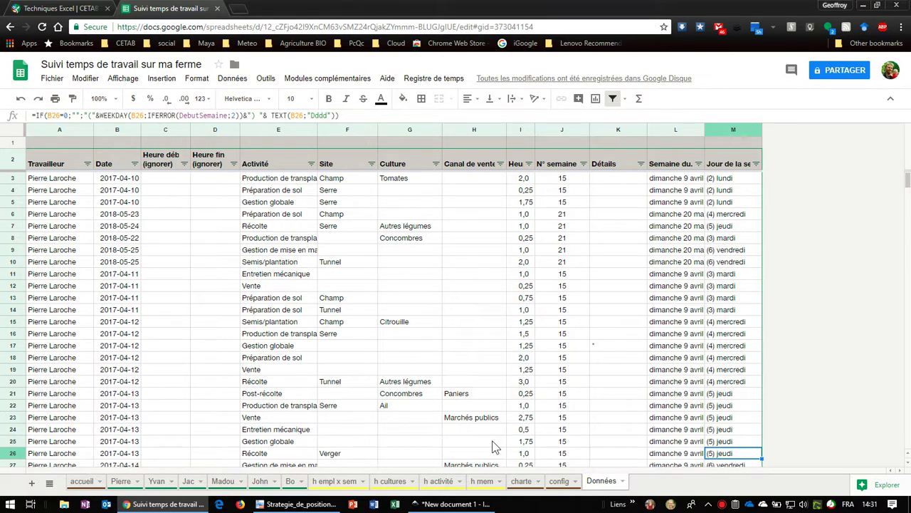
pyautogui.click(347, 482)
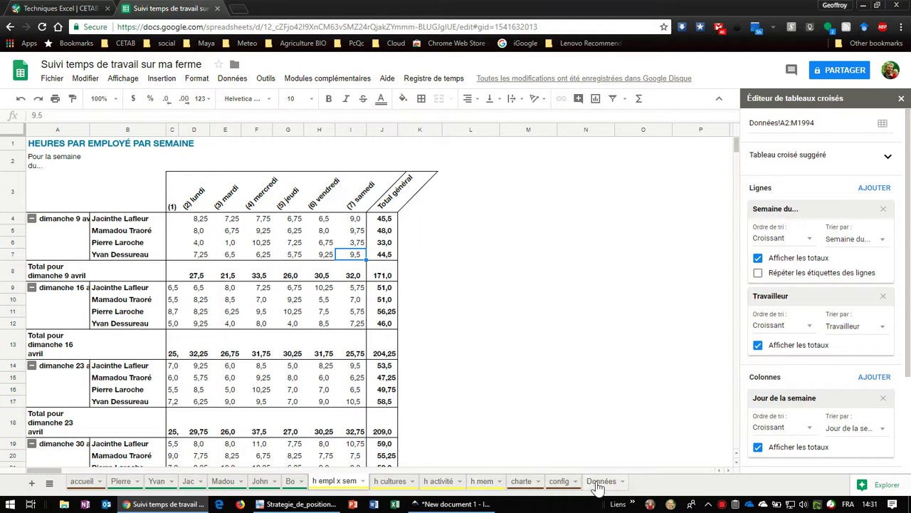
# Open and dismiss the Bo tab menu, then bring up the Madou worker sheet
pyautogui.click(597, 484)
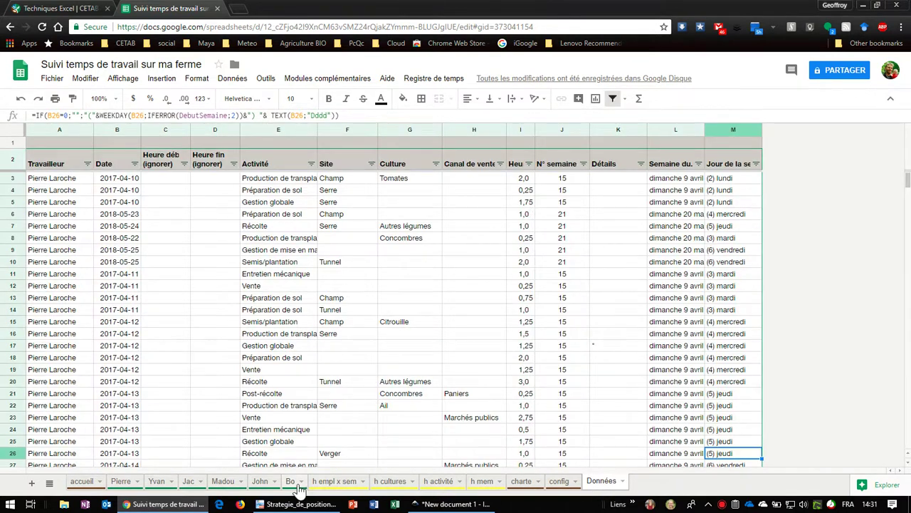
pyautogui.click(303, 484)
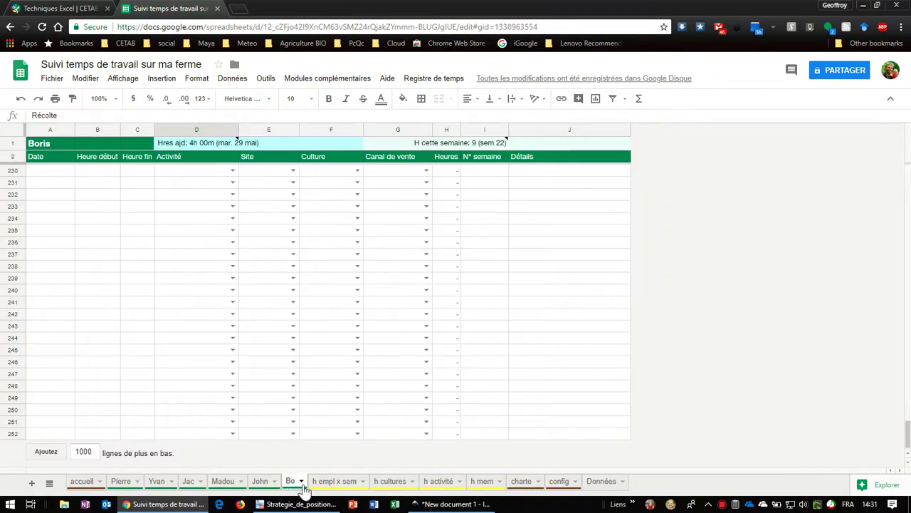
pyautogui.click(301, 482)
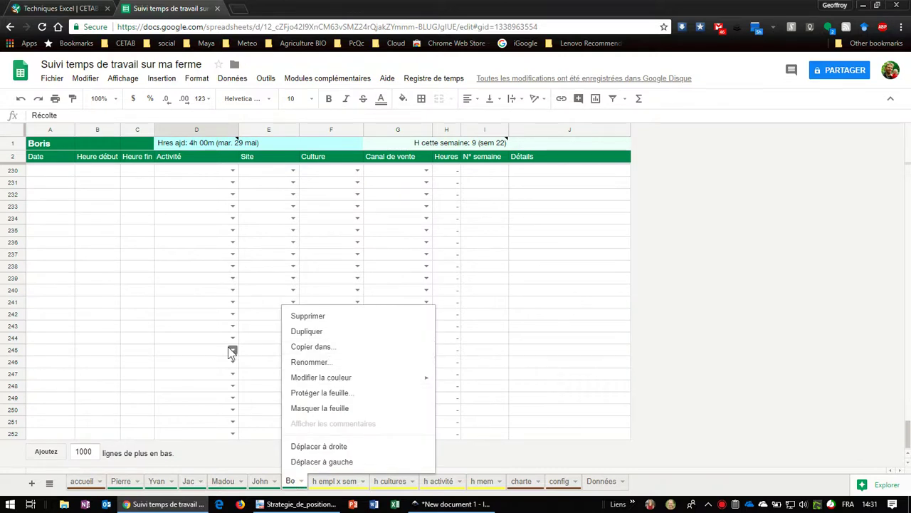
pyautogui.click(229, 318)
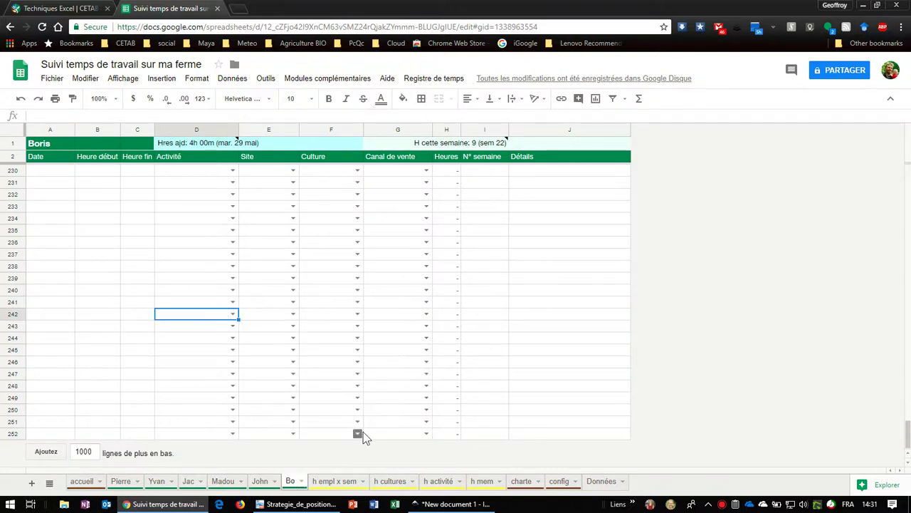
pyautogui.click(606, 480)
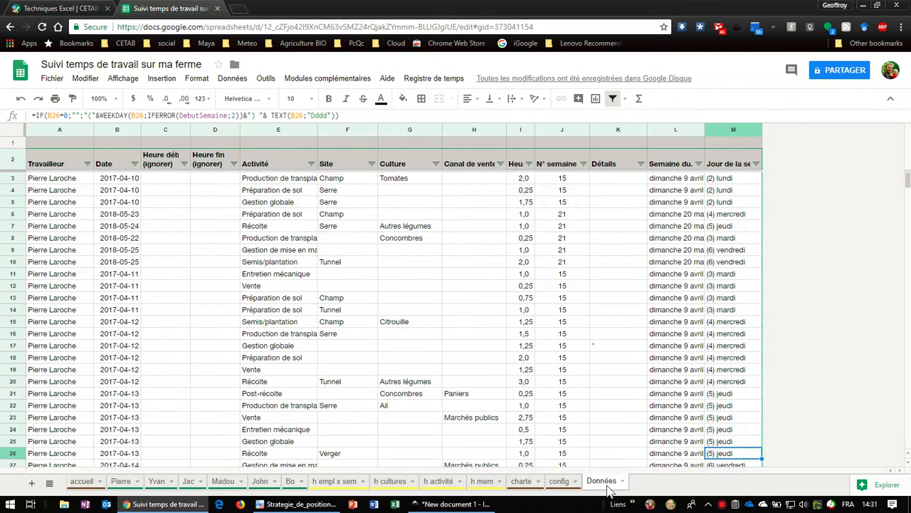
pyautogui.click(292, 481)
pyautogui.click(70, 423)
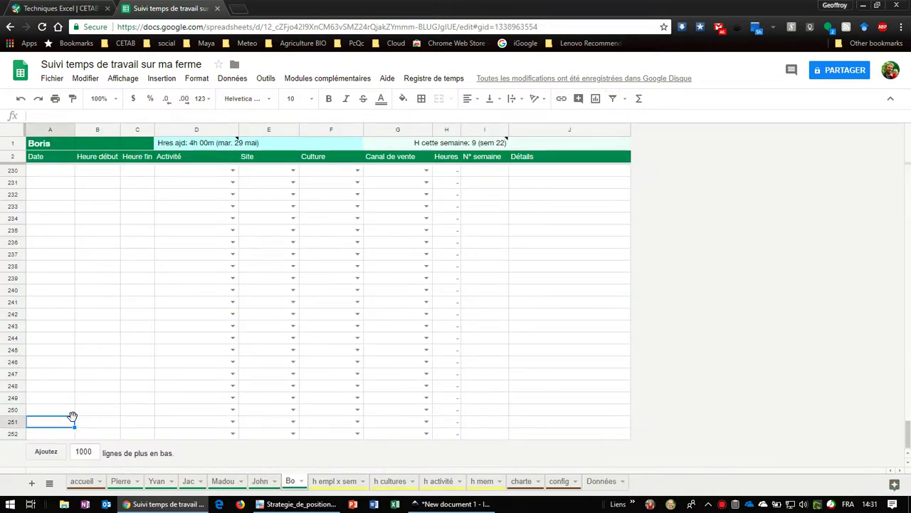
pyautogui.click(222, 481)
# On Madou, select the last date entry and the 1000 extra-rows field
pyautogui.scroll(-5, 240, 431)
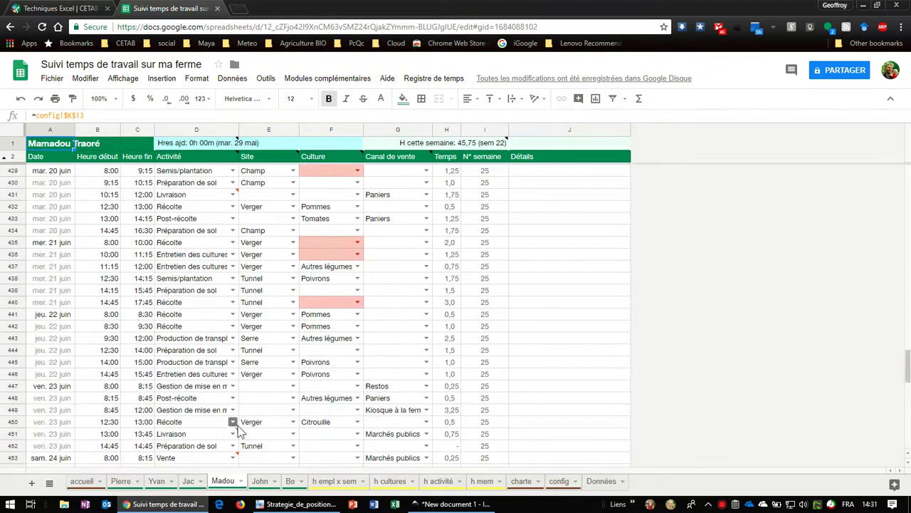
pyautogui.scroll(-5, 240, 431)
pyautogui.click(53, 433)
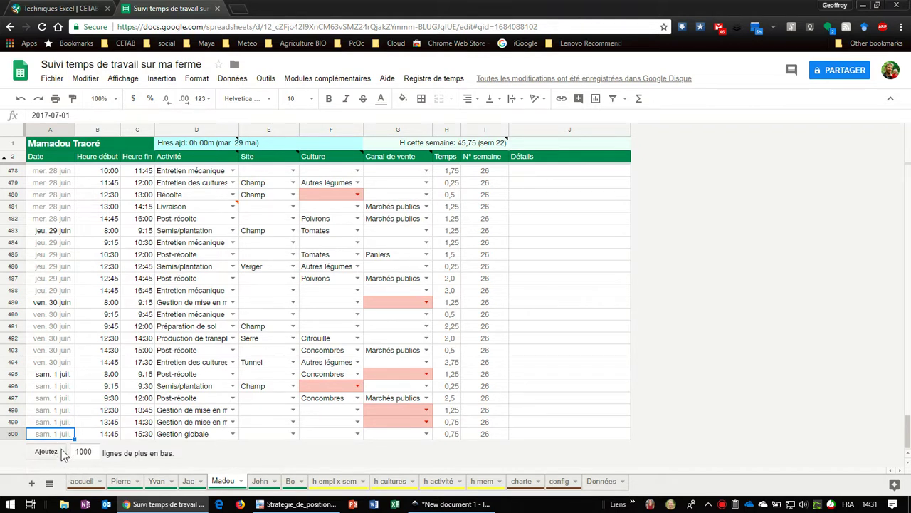
pyautogui.click(82, 451)
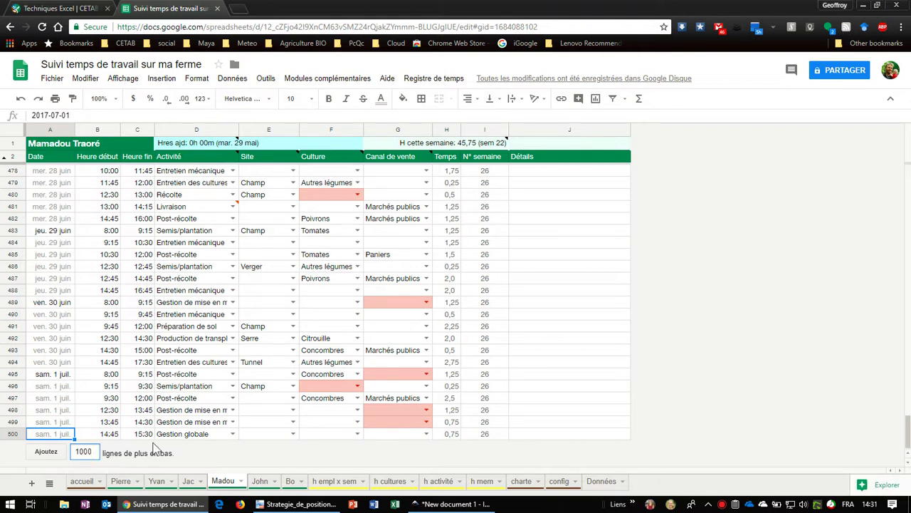
# Check which worker sheet feeds Données cell I21, then open the config sheet
pyautogui.click(602, 481)
pyautogui.click(531, 394)
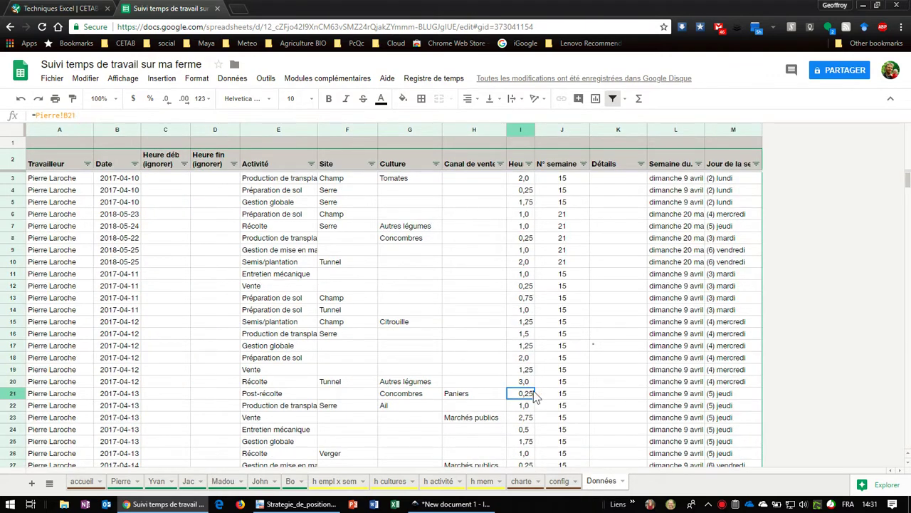
pyautogui.scroll(-3, 342, 412)
pyautogui.scroll(-20, 341, 413)
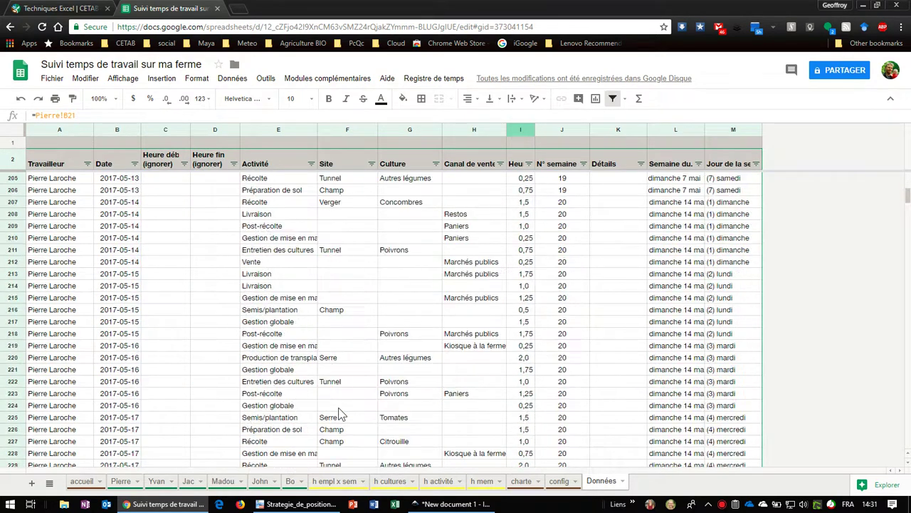
pyautogui.scroll(-5, 341, 413)
pyautogui.click(559, 481)
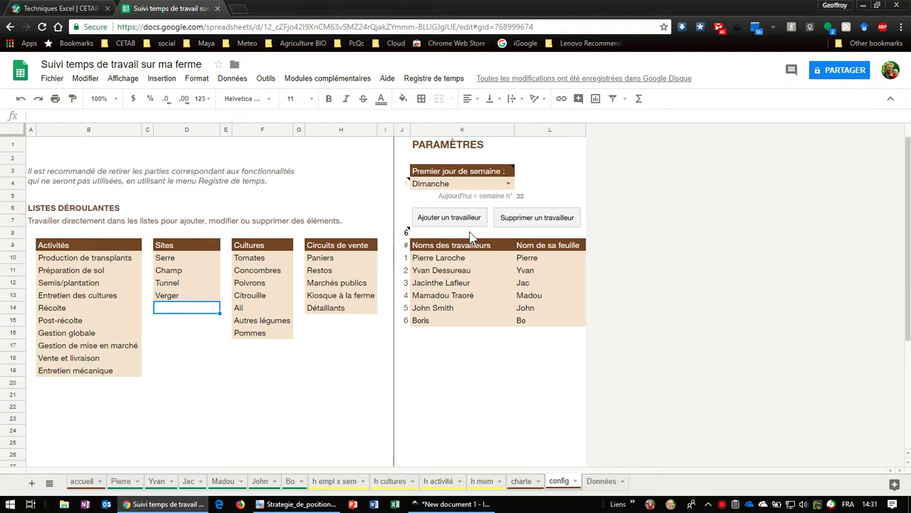
pyautogui.click(474, 232)
pyautogui.click(456, 219)
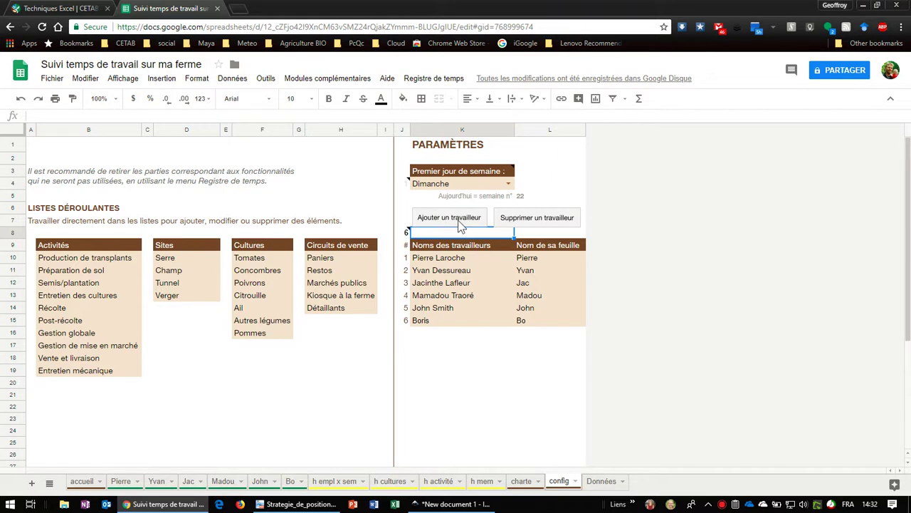
pyautogui.click(420, 78)
pyautogui.click(426, 78)
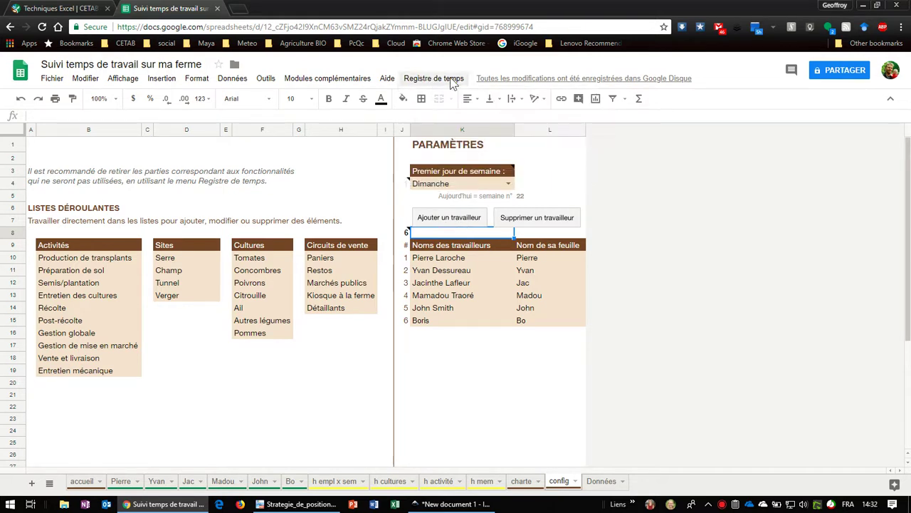
pyautogui.click(452, 80)
pyautogui.moveTo(435, 113)
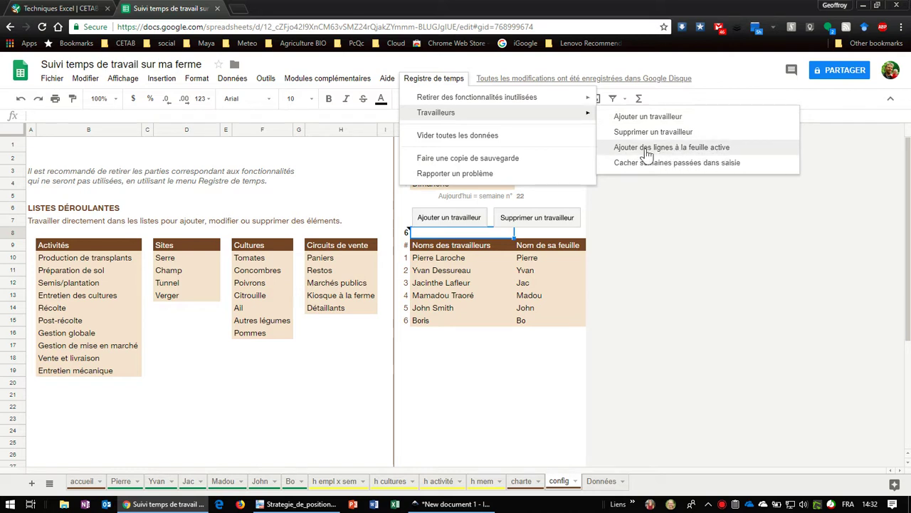
pyautogui.click(262, 481)
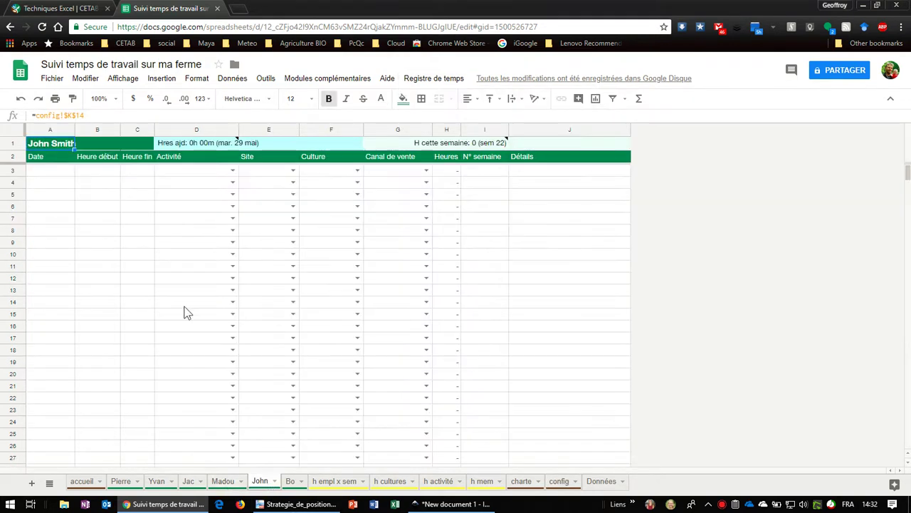
pyautogui.click(431, 79)
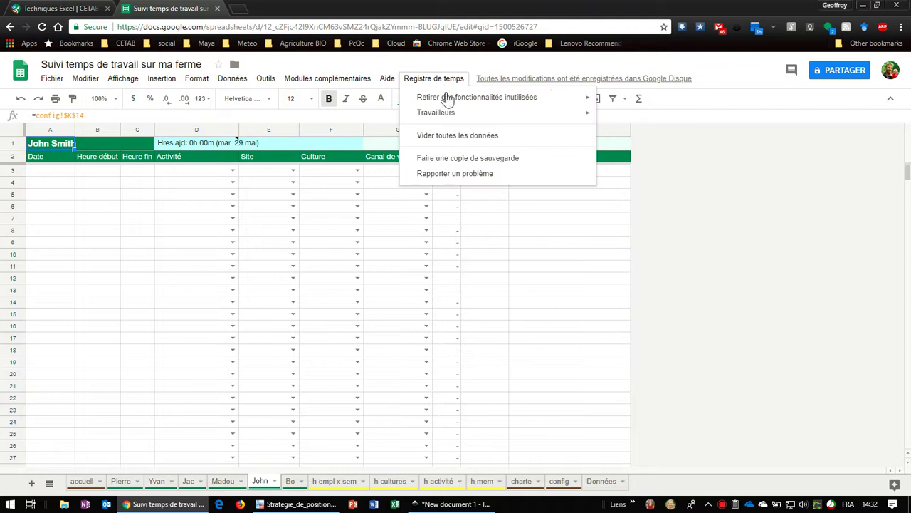
pyautogui.moveTo(436, 113)
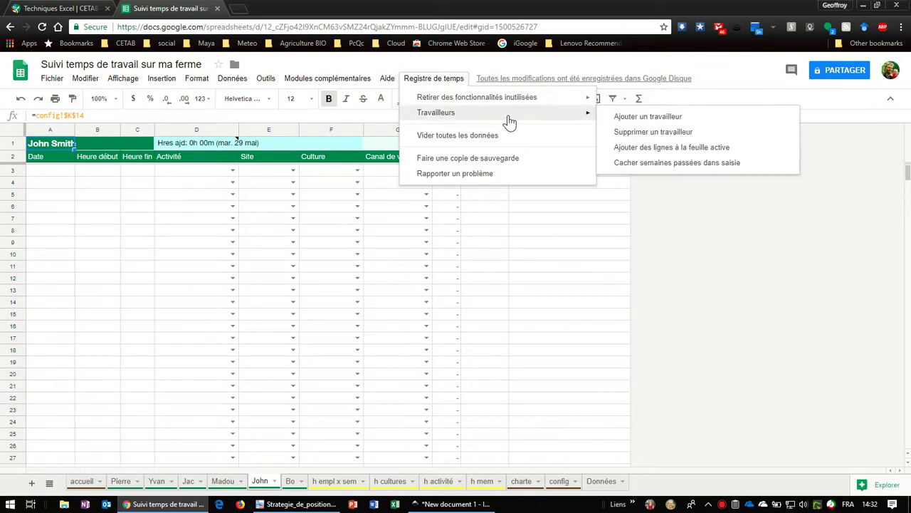
pyautogui.click(274, 326)
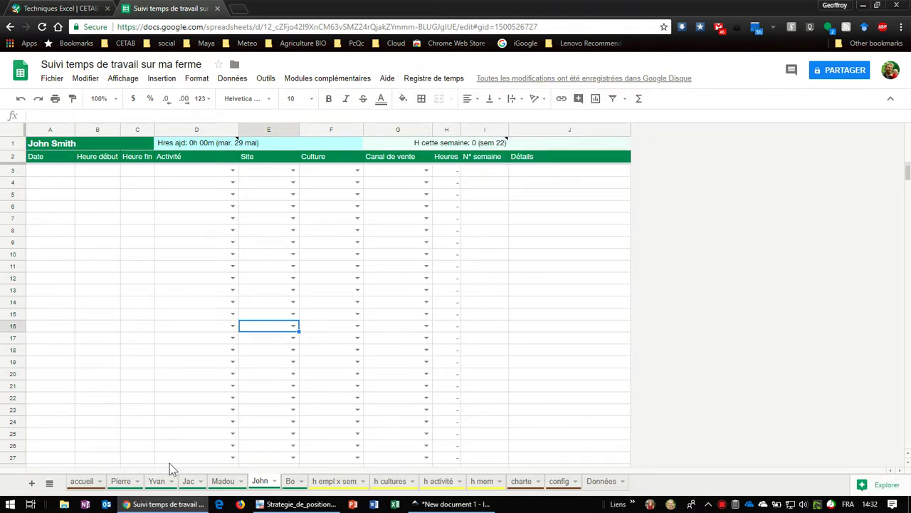
pyautogui.scroll(-6, 22, 460)
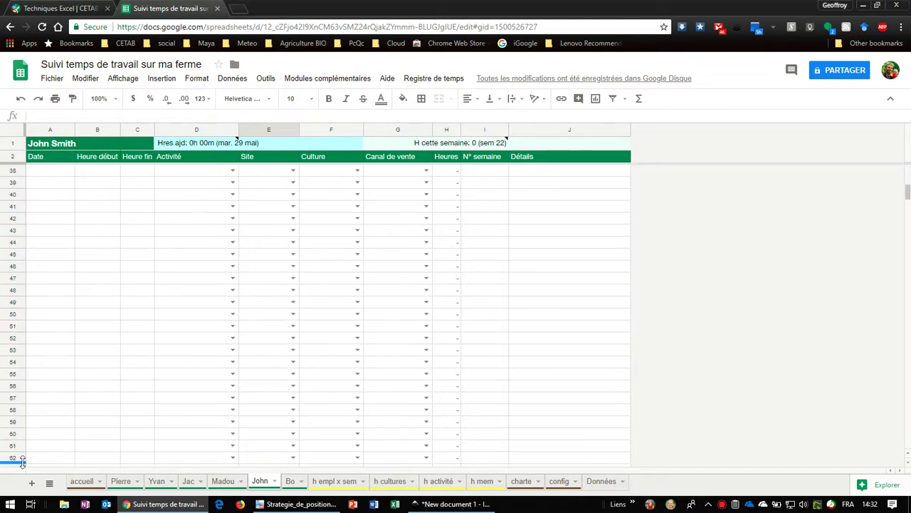
pyautogui.scroll(-10, 22, 461)
pyautogui.scroll(-20, 31, 462)
pyautogui.scroll(-18, 65, 464)
pyautogui.scroll(-6, 143, 466)
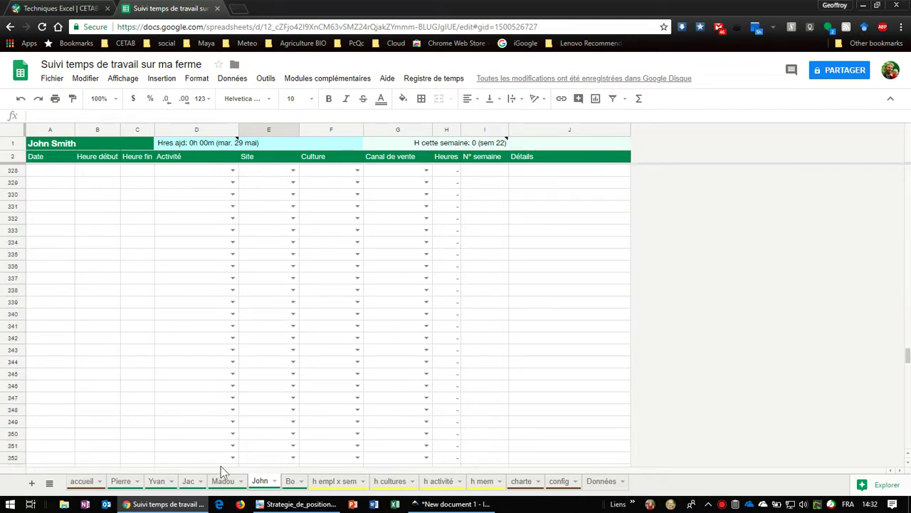
pyautogui.click(598, 482)
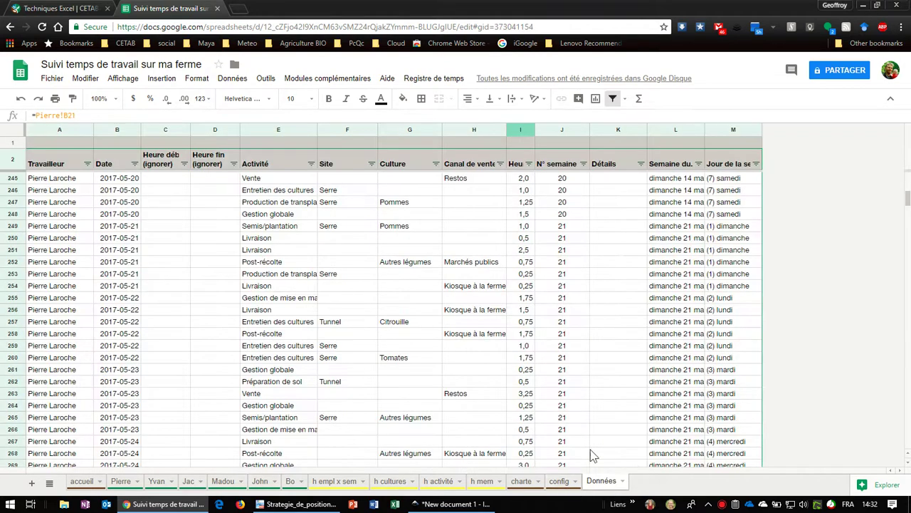
pyautogui.click(482, 481)
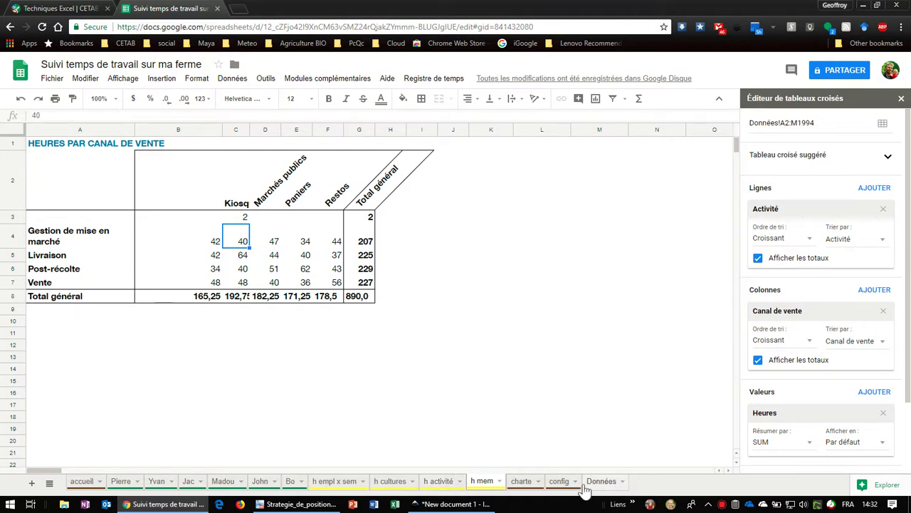
pyautogui.click(559, 482)
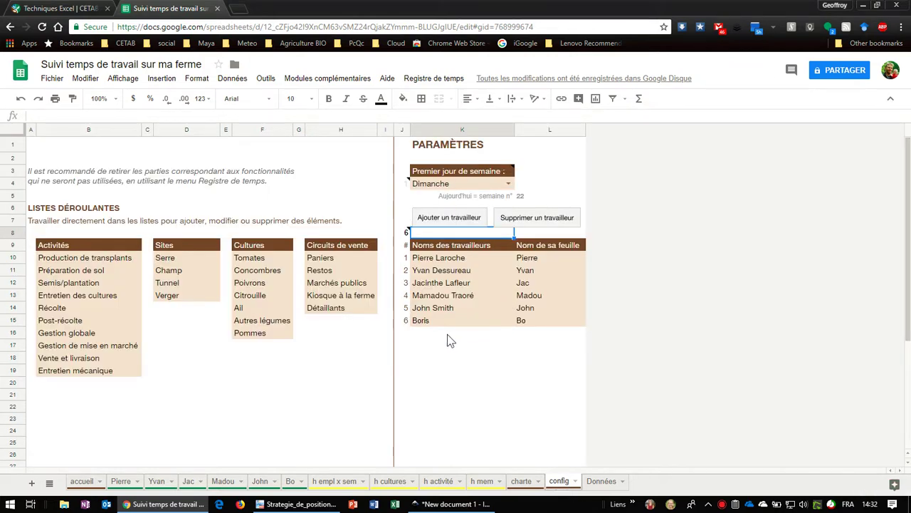
# Run Registre de temps > Vider toutes les données and confirm with Oui
pyautogui.click(534, 347)
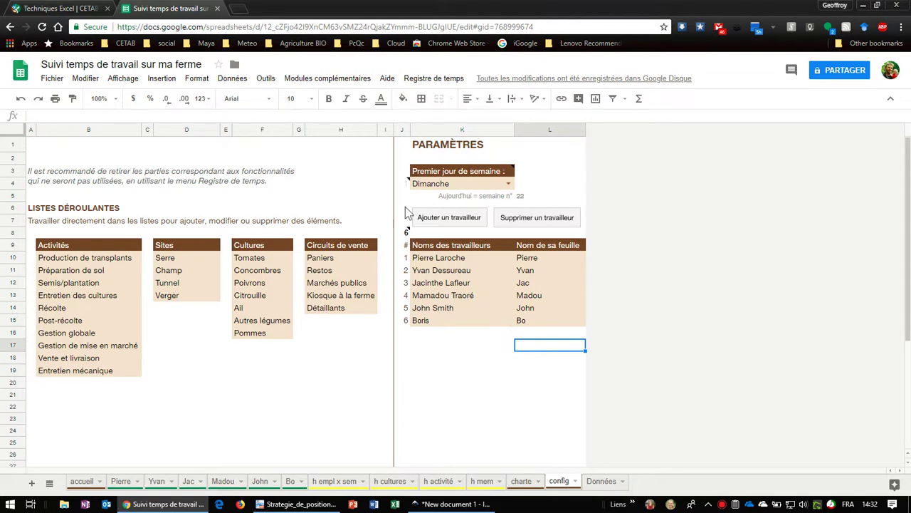
pyautogui.click(413, 82)
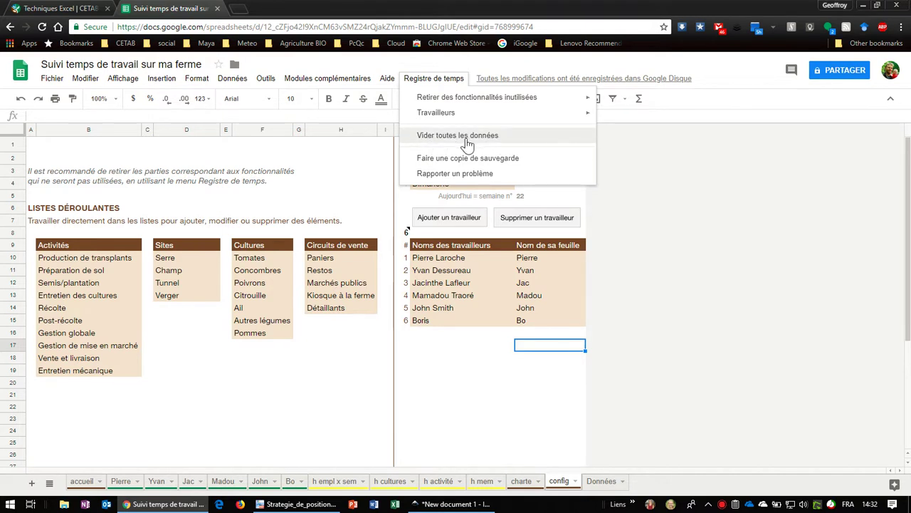
pyautogui.click(465, 139)
pyautogui.click(466, 141)
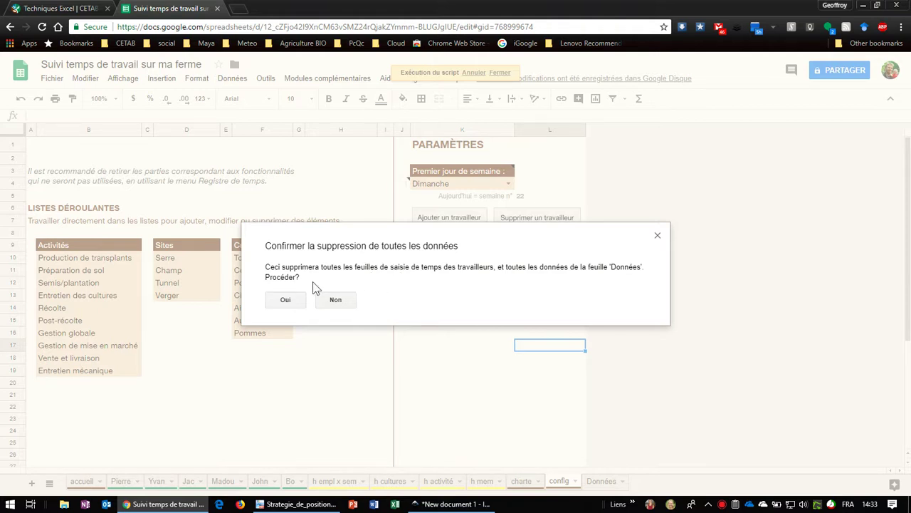
pyautogui.click(287, 301)
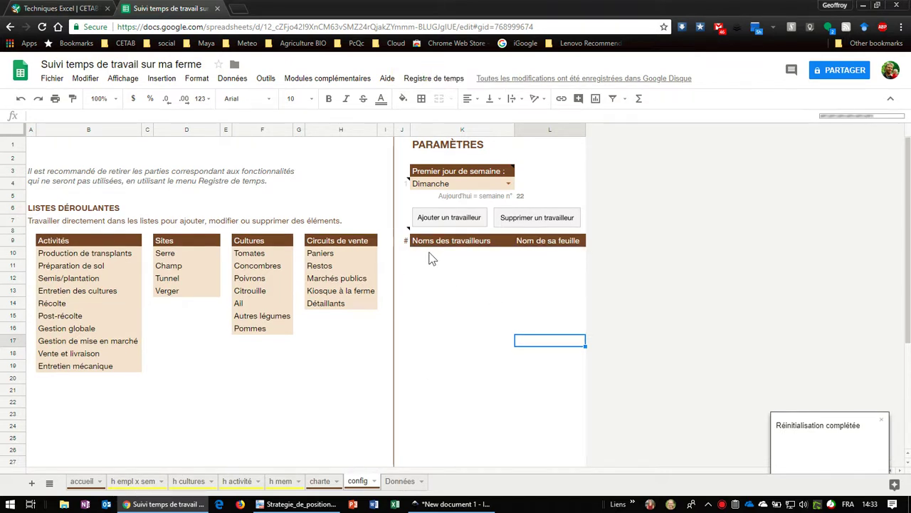
# Verify the config sheet's worker list is now empty
pyautogui.moveTo(430, 258); pyautogui.dragTo(563, 261)
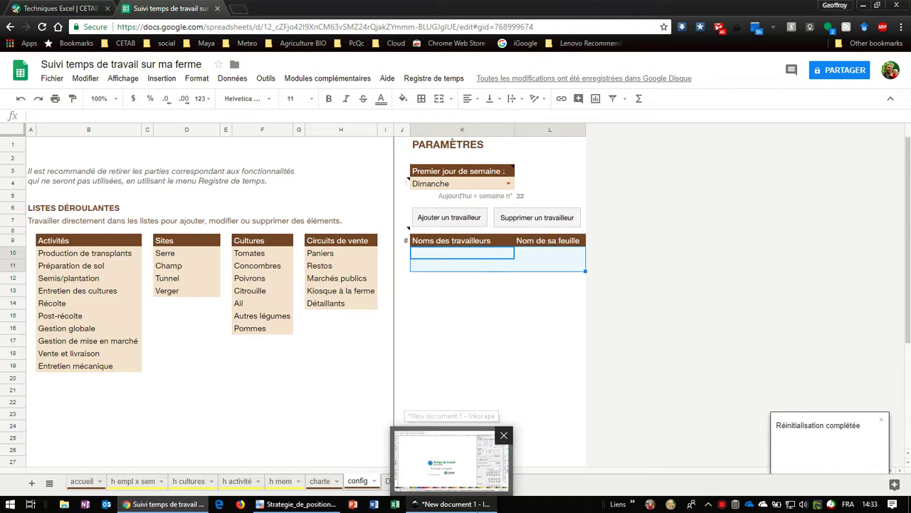
pyautogui.click(490, 256)
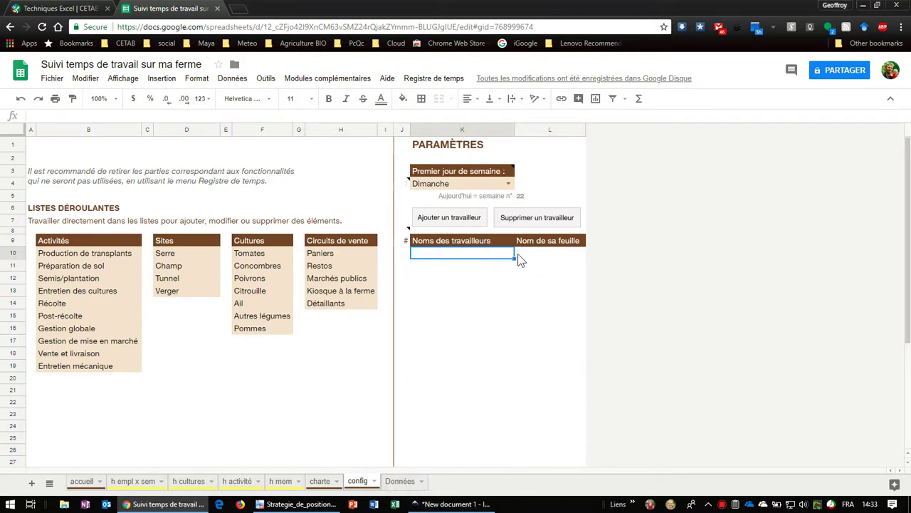
pyautogui.click(534, 292)
pyautogui.click(557, 319)
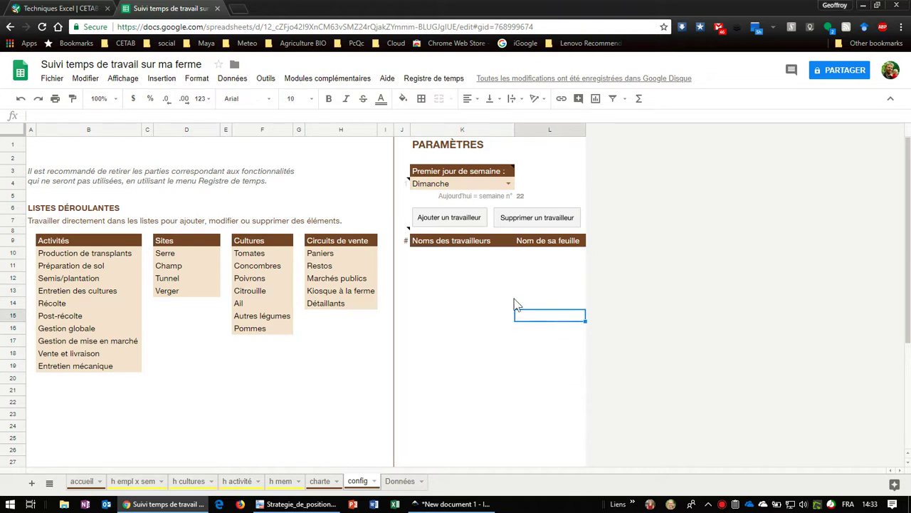
pyautogui.click(445, 262)
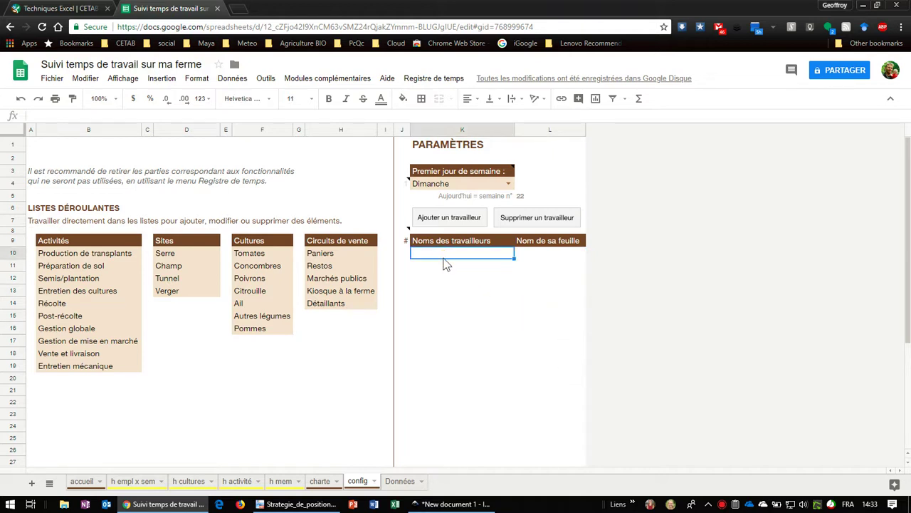
pyautogui.click(432, 80)
pyautogui.click(431, 80)
pyautogui.click(339, 241)
pyautogui.click(100, 246)
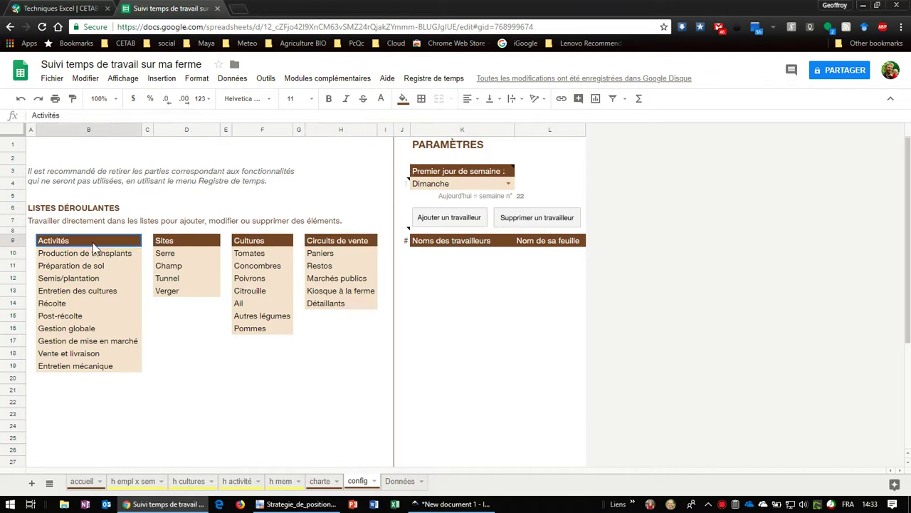
pyautogui.click(183, 246)
pyautogui.click(262, 246)
pyautogui.click(336, 243)
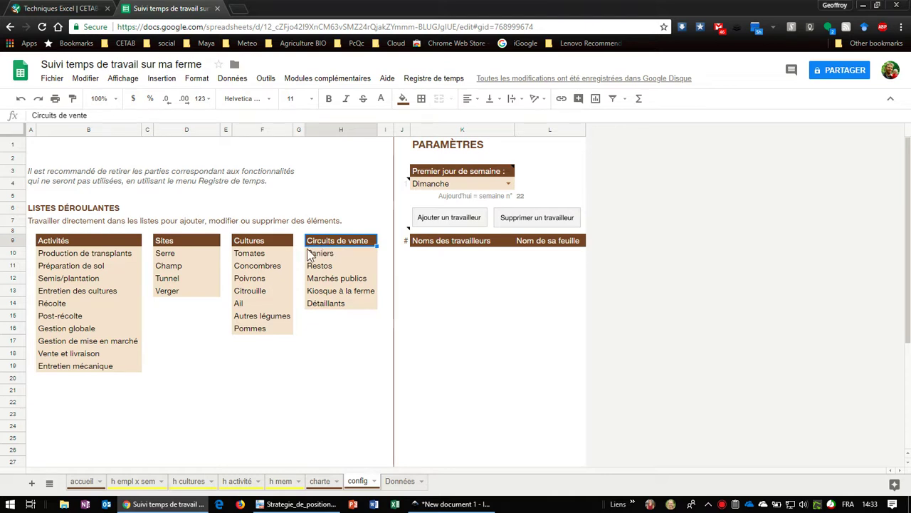
pyautogui.click(270, 247)
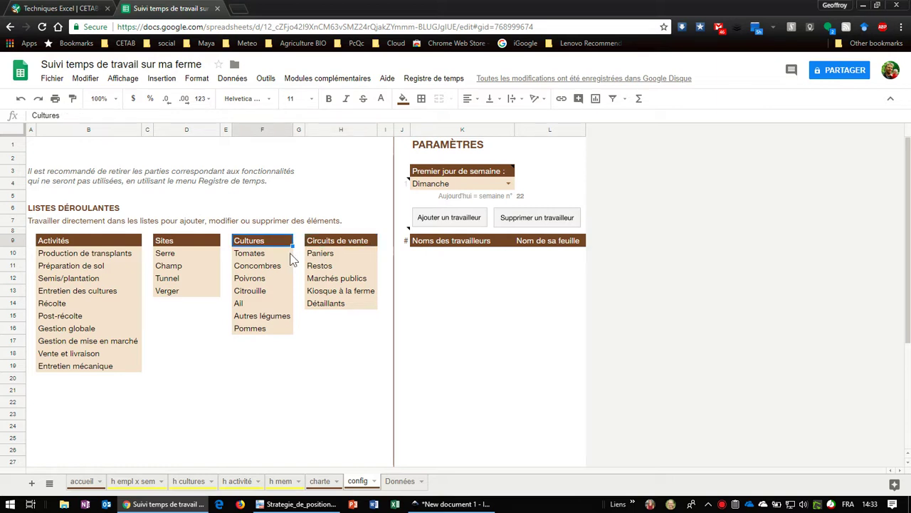
pyautogui.click(322, 243)
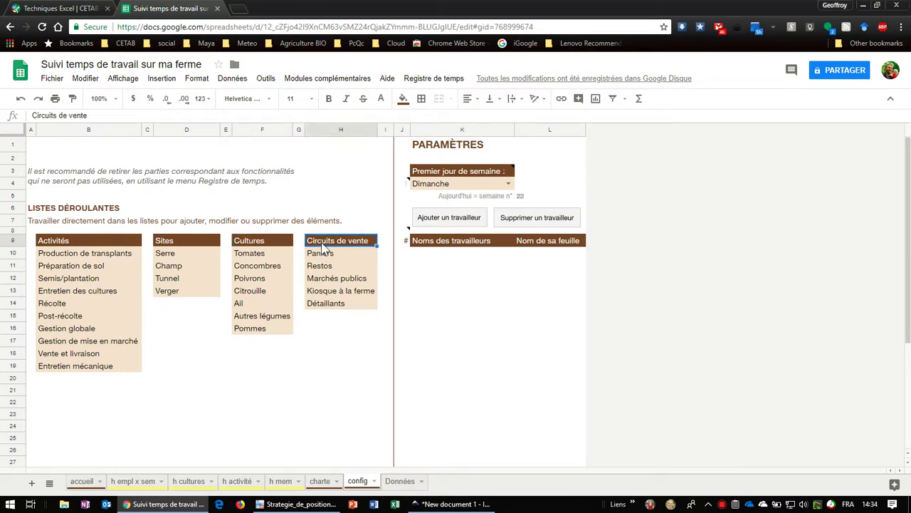
pyautogui.click(170, 247)
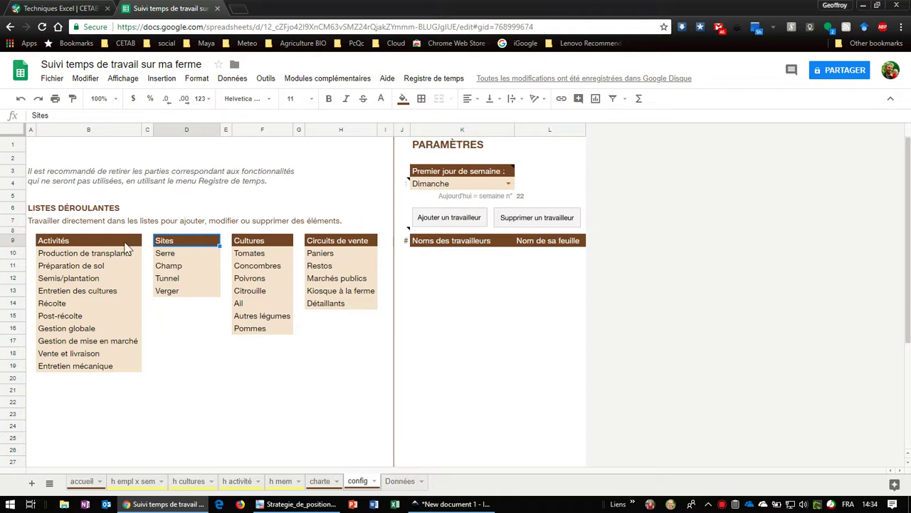
pyautogui.click(105, 247)
pyautogui.moveTo(91, 259)
pyautogui.mouseDown()
pyautogui.moveTo(93, 360)
pyautogui.moveTo(91, 351)
pyautogui.mouseUp()
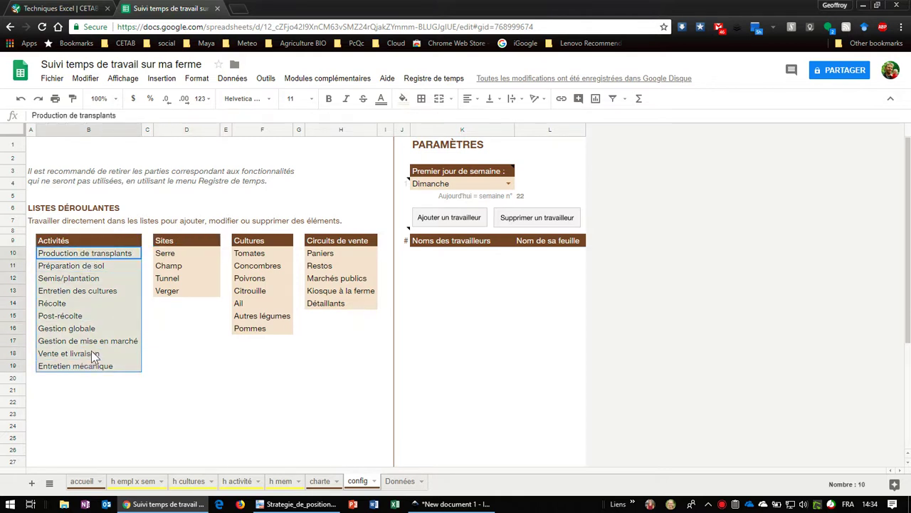
pyautogui.moveTo(174, 243); pyautogui.dragTo(174, 298)
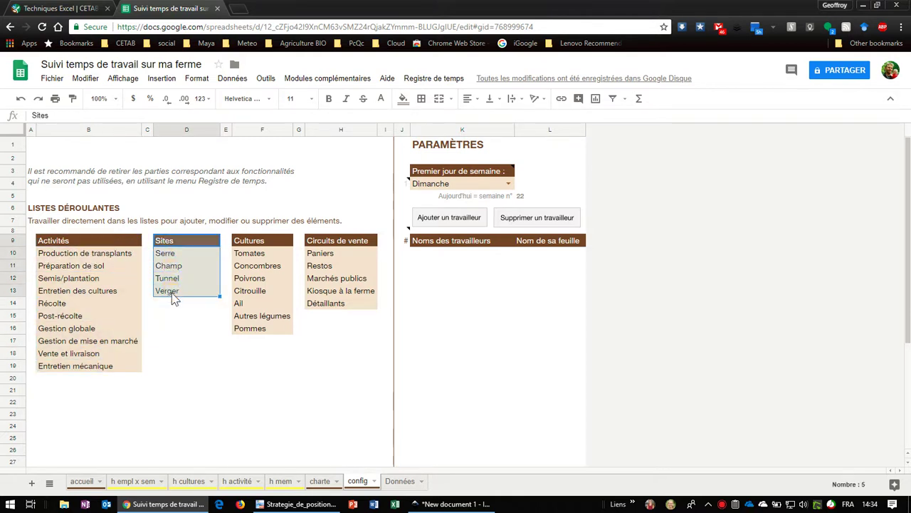
pyautogui.click(267, 244)
pyautogui.moveTo(269, 248); pyautogui.dragTo(262, 330)
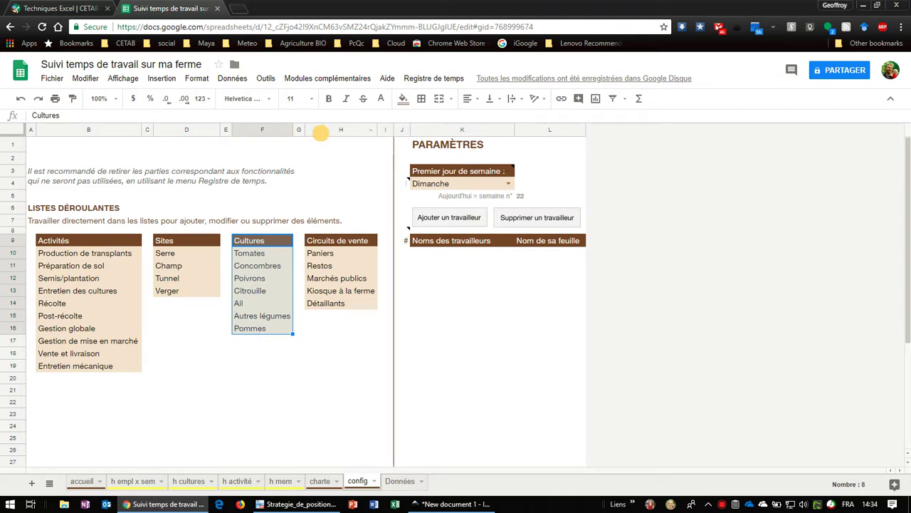
pyautogui.moveTo(321, 134); pyautogui.dragTo(87, 137)
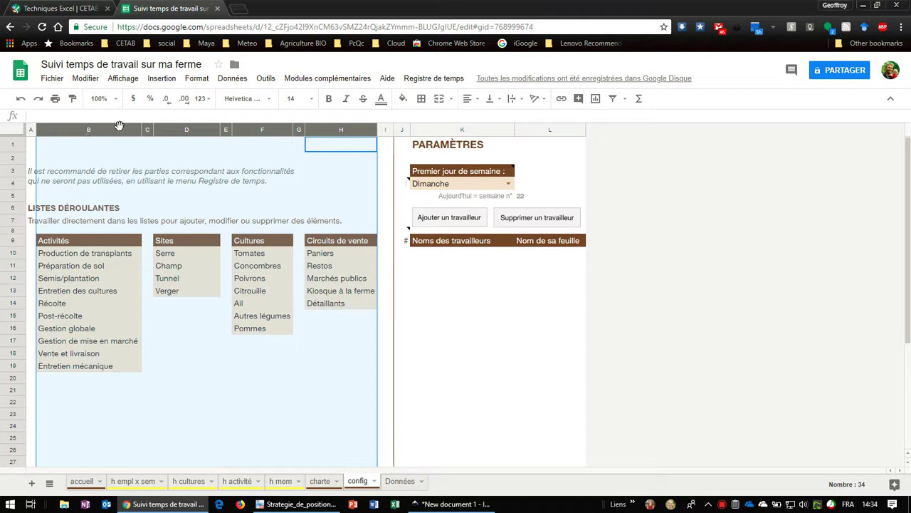
# Select the Activités entries and review the Sites list: Serre, Tunnel, Verger
pyautogui.moveTo(103, 254); pyautogui.dragTo(119, 369)
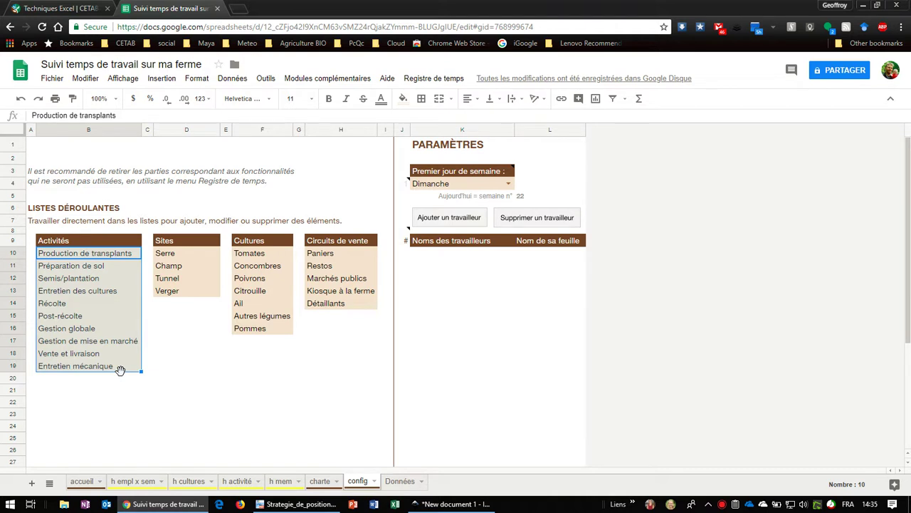
pyautogui.press('super')
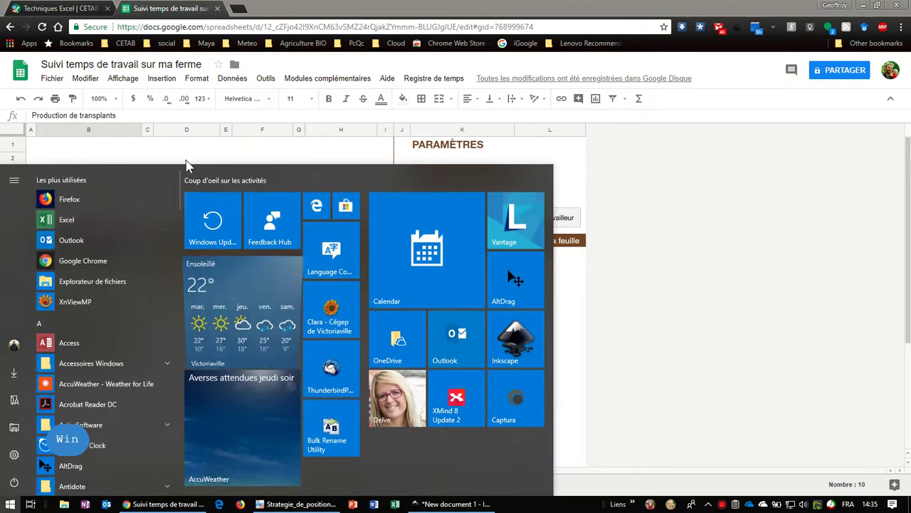
pyautogui.click(187, 145)
pyautogui.moveTo(183, 241); pyautogui.dragTo(179, 294)
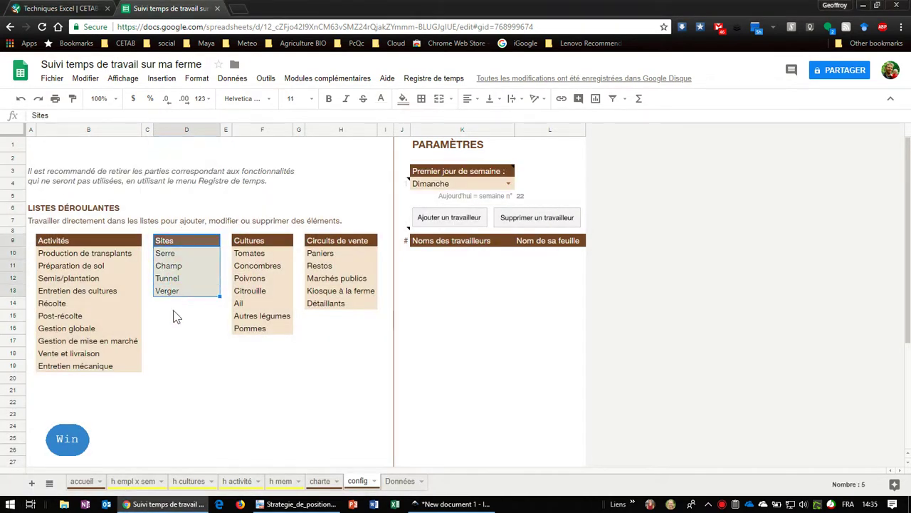
pyautogui.click(187, 291)
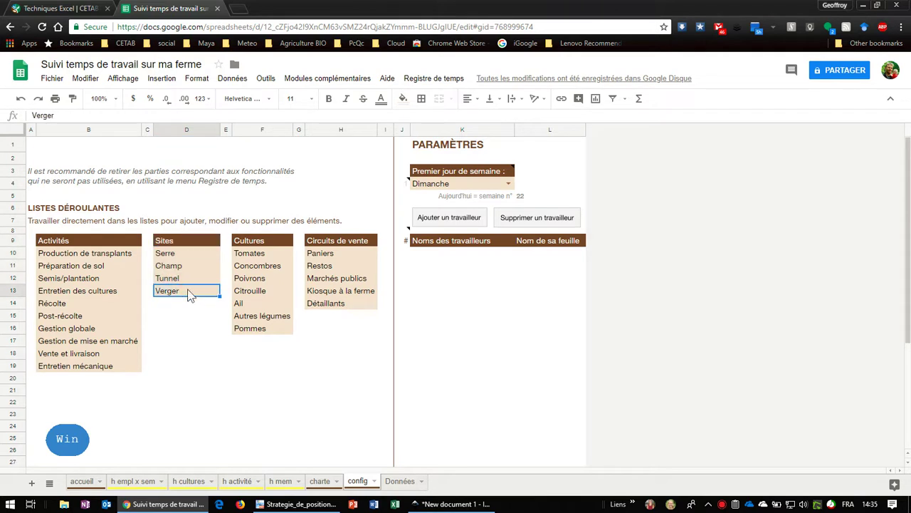
pyautogui.click(190, 253)
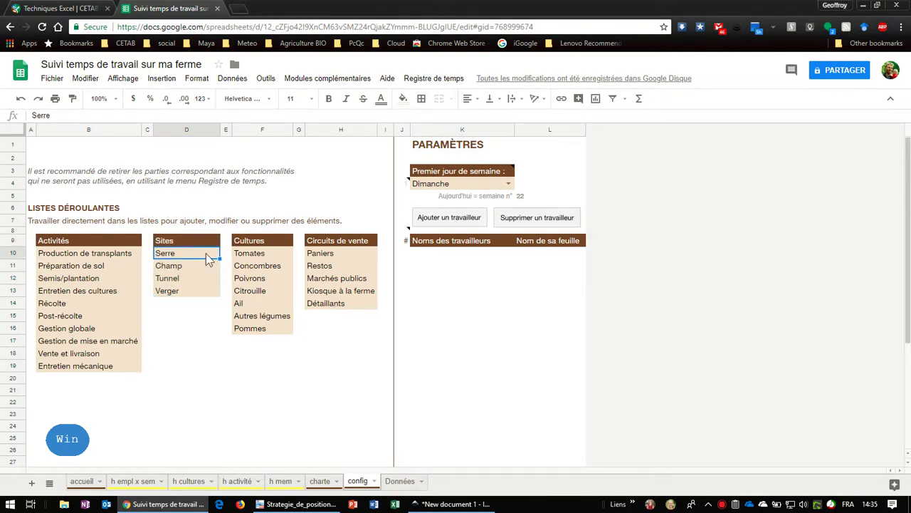
pyautogui.click(189, 266)
pyautogui.click(197, 281)
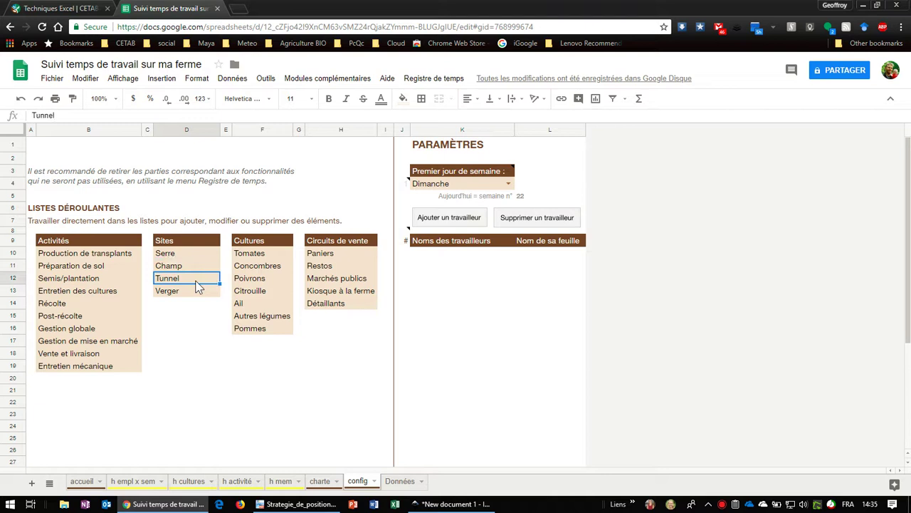
pyautogui.click(188, 293)
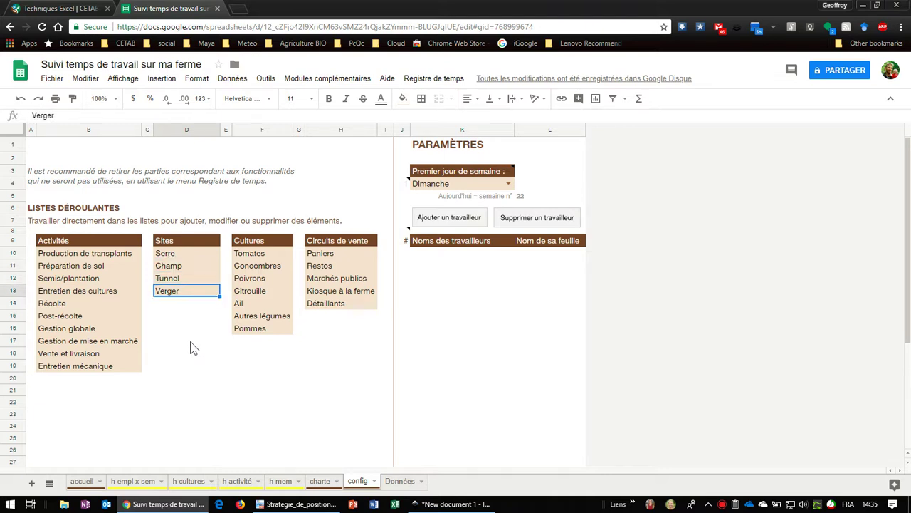
pyautogui.click(183, 253)
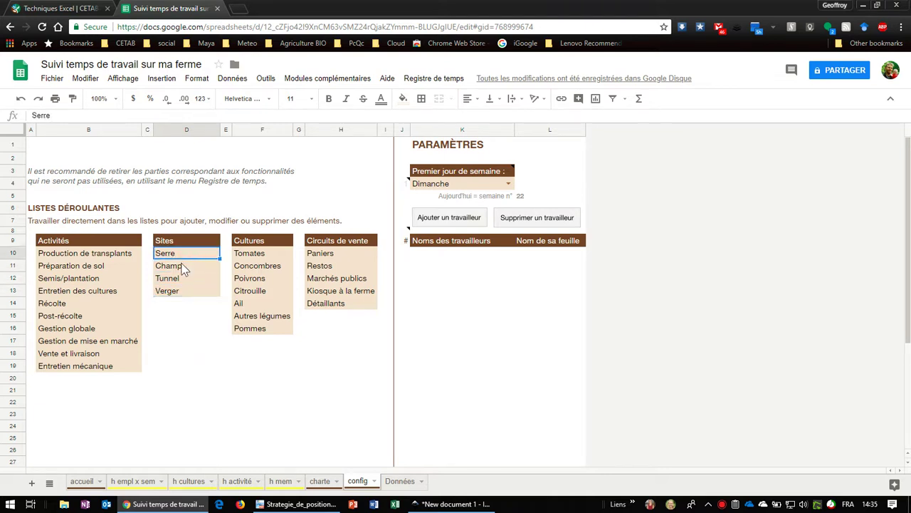
pyautogui.moveTo(189, 260)
pyautogui.mouseDown()
pyautogui.moveTo(184, 297)
pyautogui.moveTo(187, 252)
pyautogui.mouseUp()
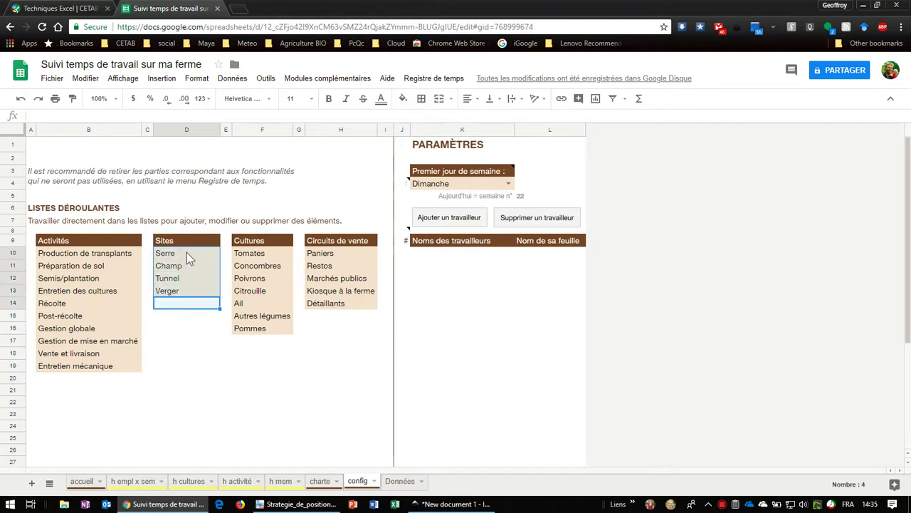
# Review the sales channels Paniers, Restos, Marchés publics, Kiosque à la ferme, Détaillants, then open Registre de temps
pyautogui.click(345, 255)
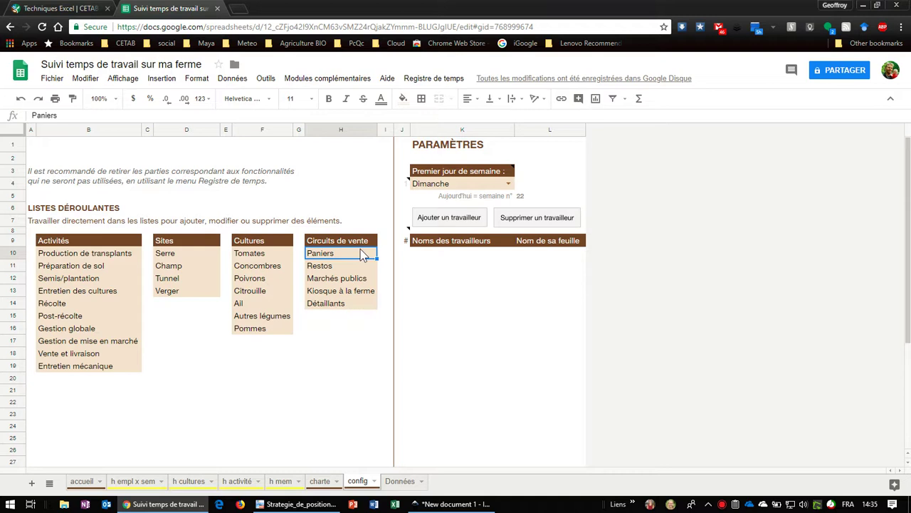
pyautogui.click(350, 271)
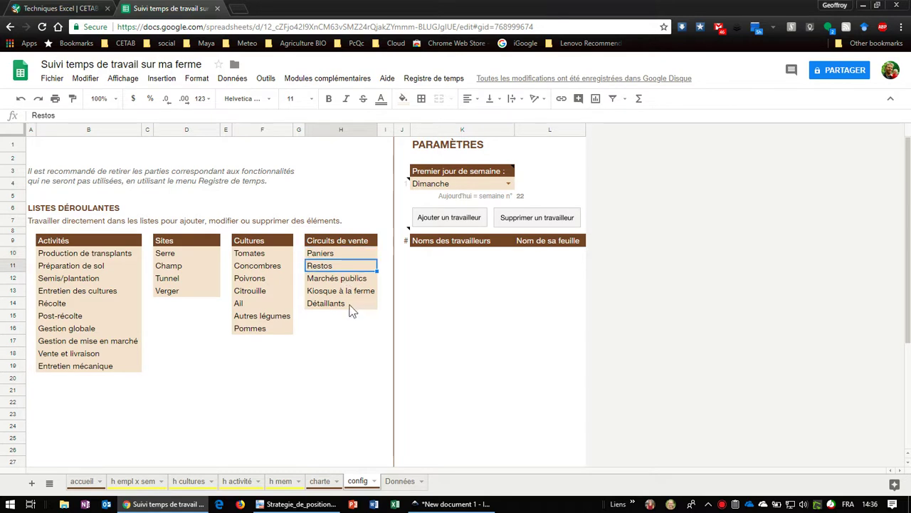
pyautogui.keyDown('ctrl'); pyautogui.click(351, 305); pyautogui.keyUp('ctrl')
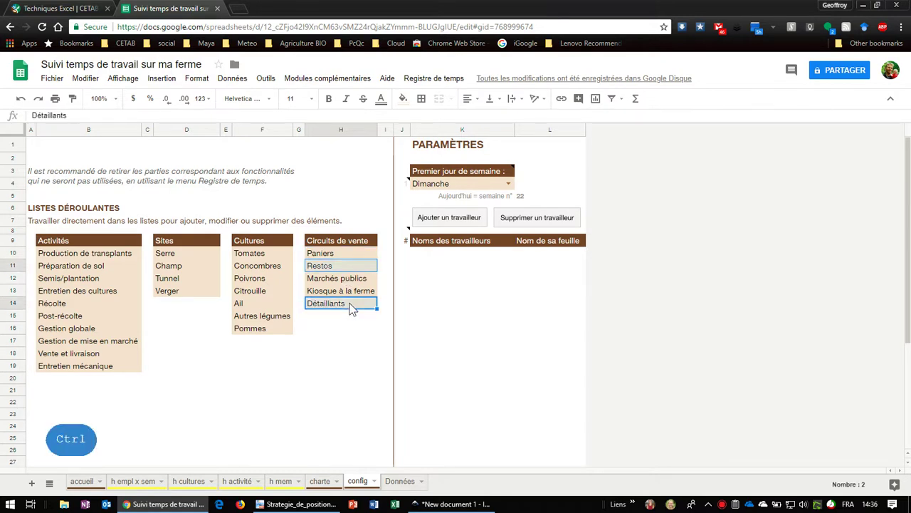
pyautogui.click(363, 292)
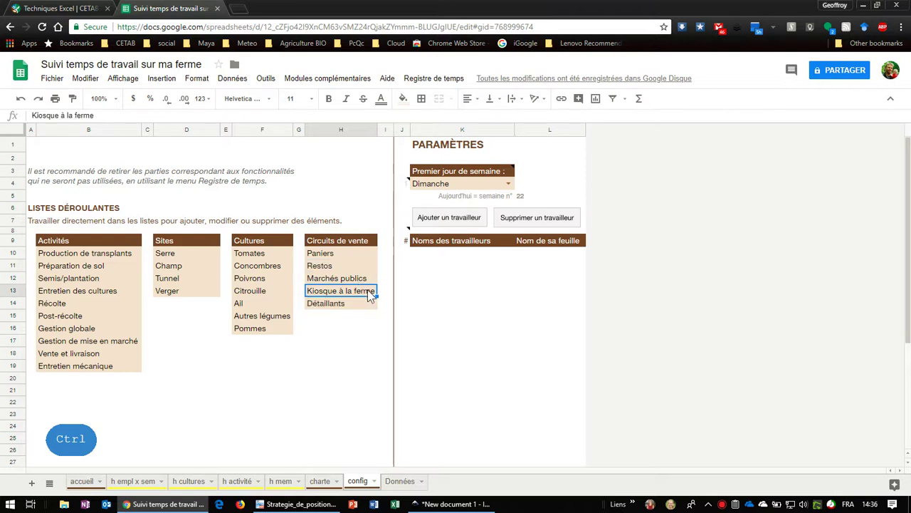
pyautogui.click(364, 279)
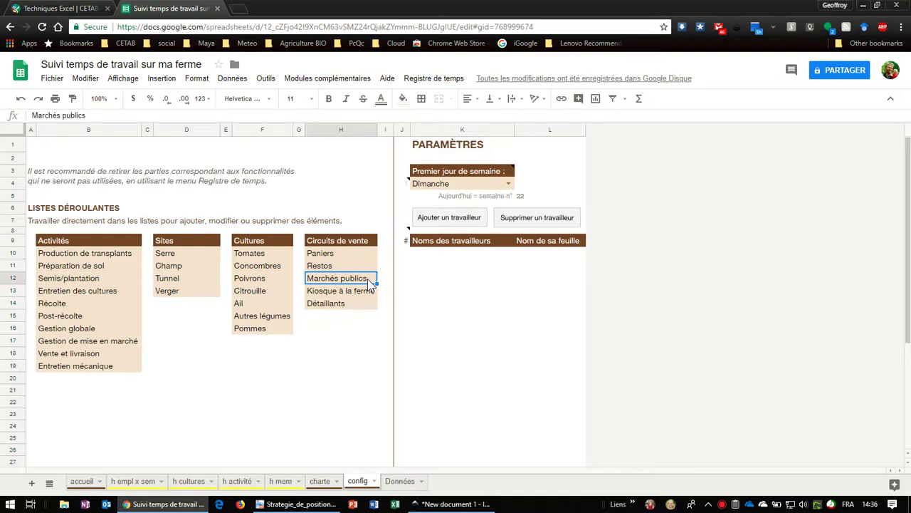
pyautogui.click(368, 294)
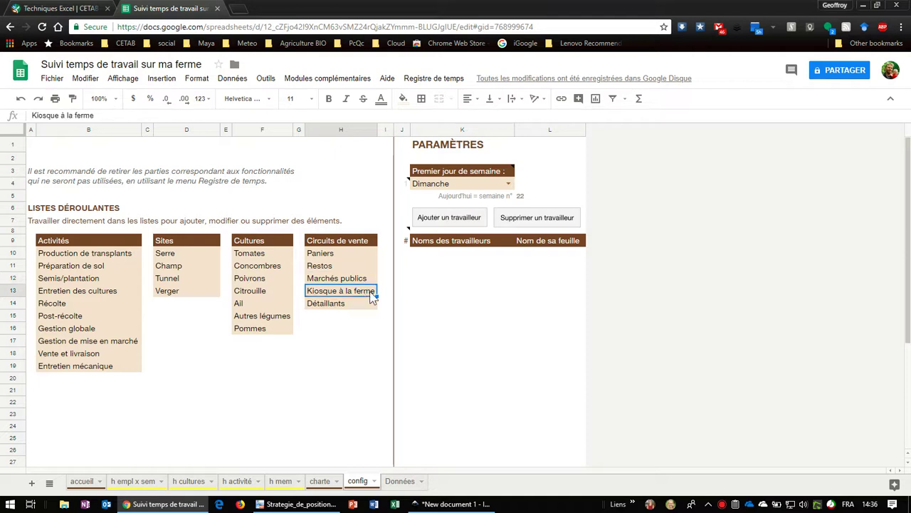
pyautogui.click(441, 80)
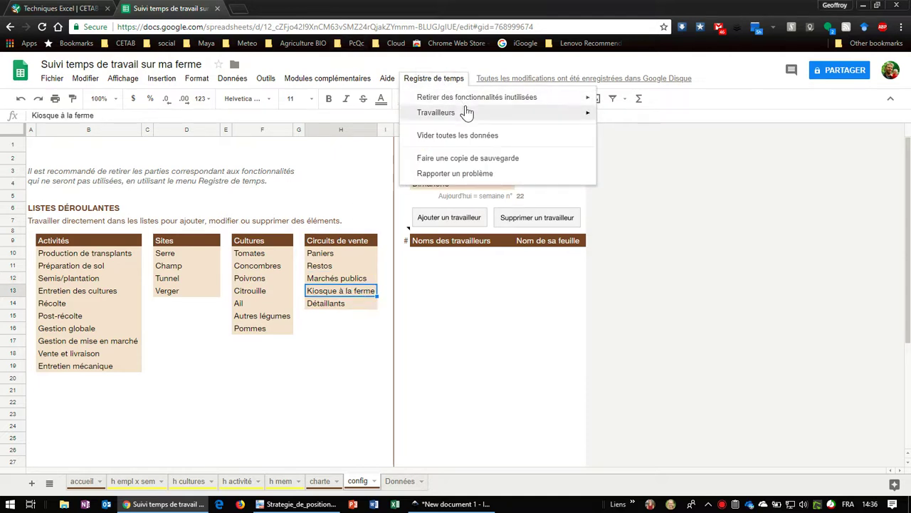
# Remove the Suivi par activité feature, answering Oui to removing tracking and deleting 'h activité'
pyautogui.click(342, 252)
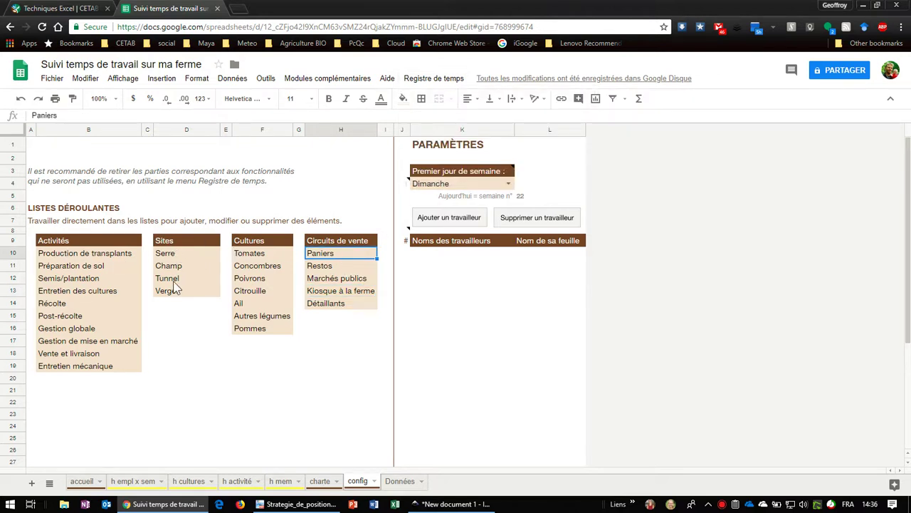
pyautogui.click(442, 77)
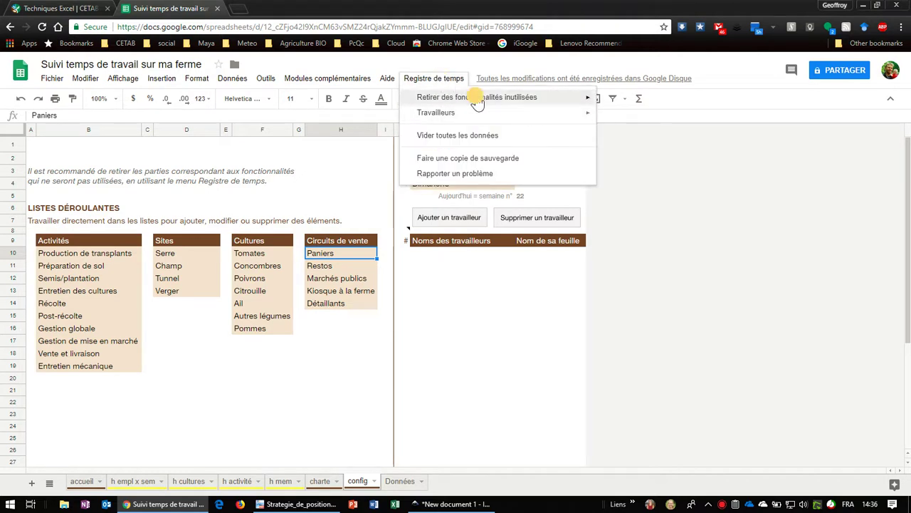
pyautogui.moveTo(477, 96)
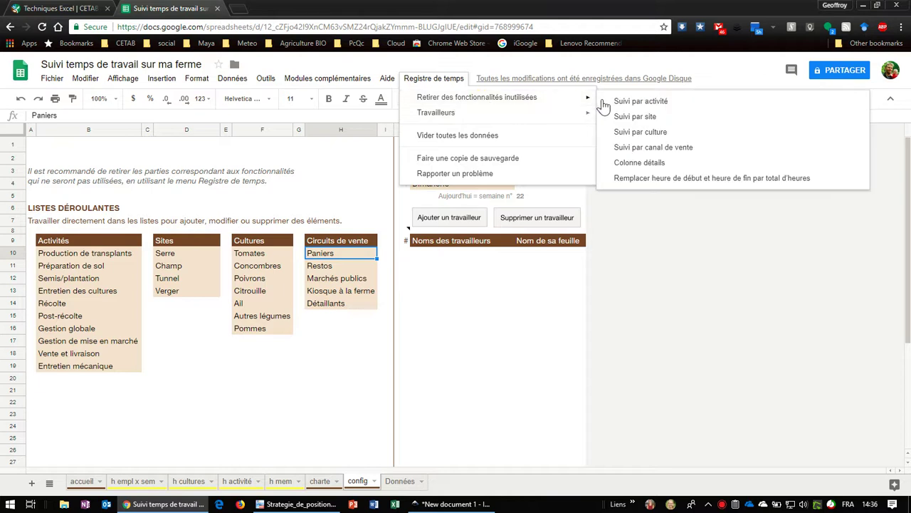
pyautogui.click(642, 101)
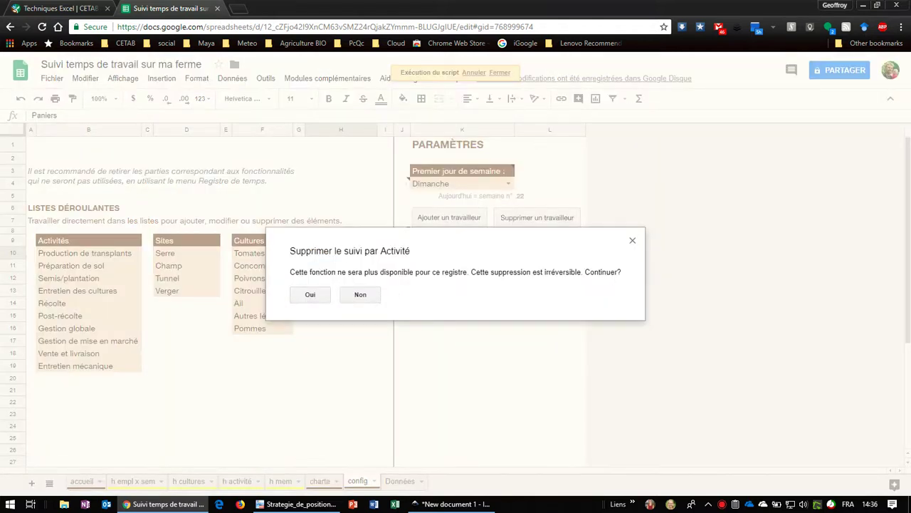
pyautogui.click(299, 295)
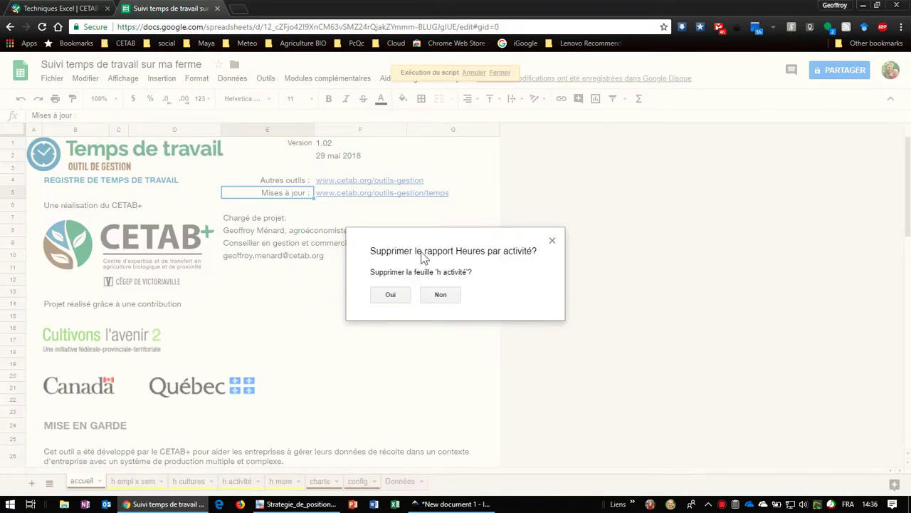
pyautogui.click(392, 295)
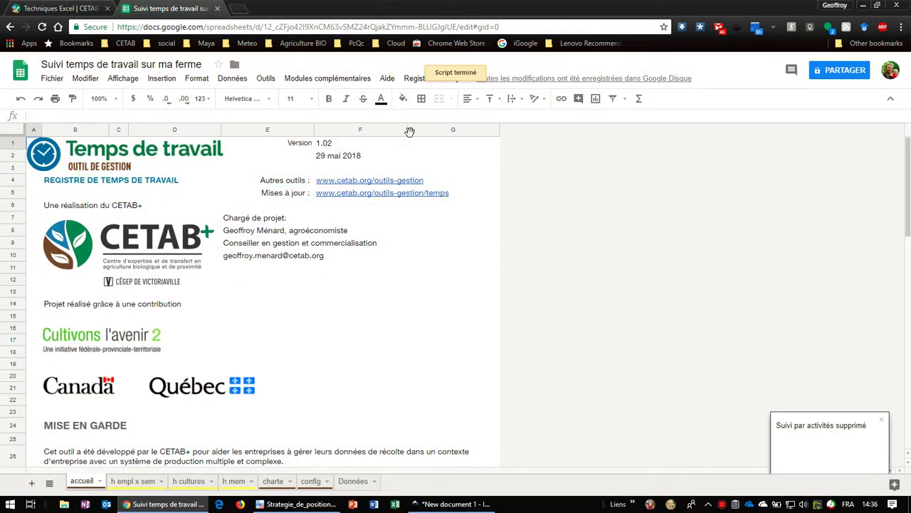
pyautogui.click(418, 83)
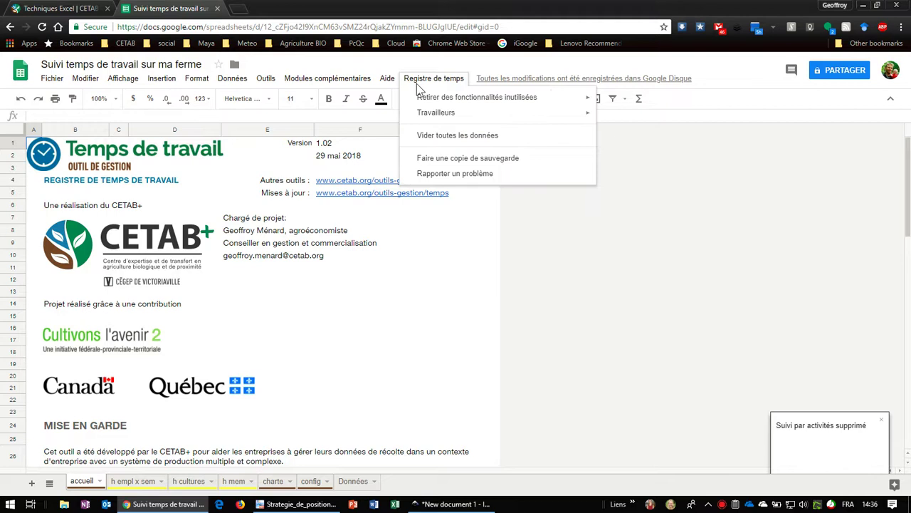
pyautogui.moveTo(477, 96)
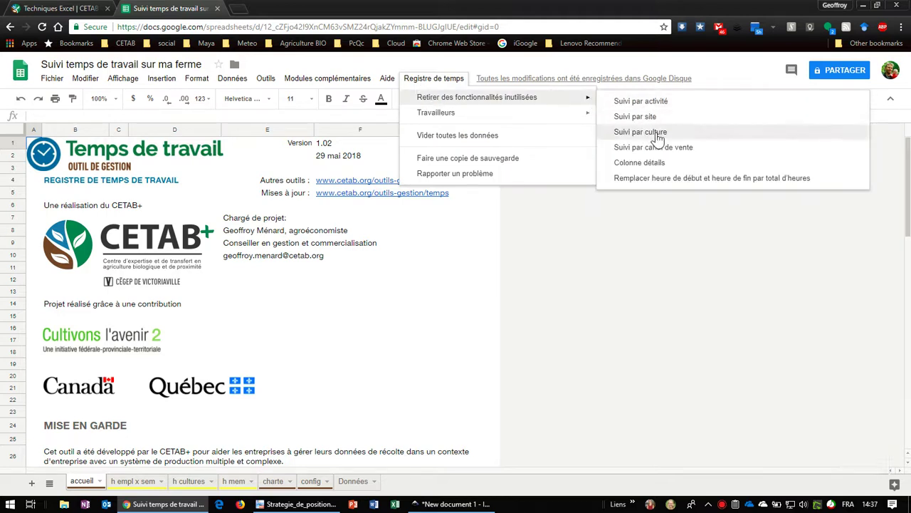
# Remove Suivi par culture and confirm deleting the 'h cultures' report sheet
pyautogui.click(648, 132)
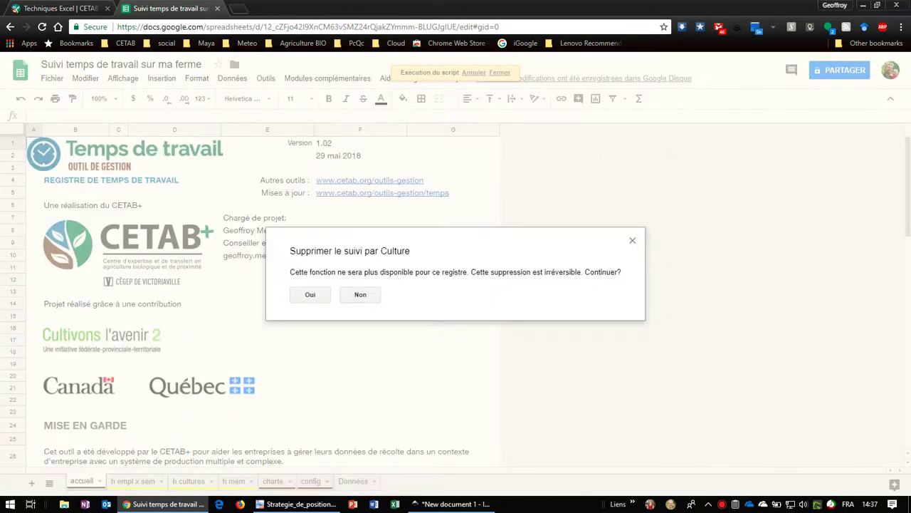
pyautogui.click(311, 295)
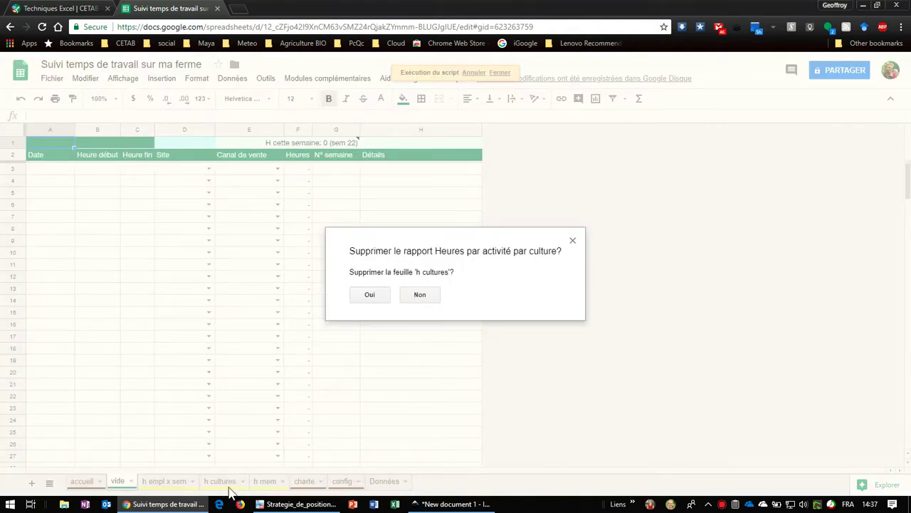
pyautogui.click(369, 297)
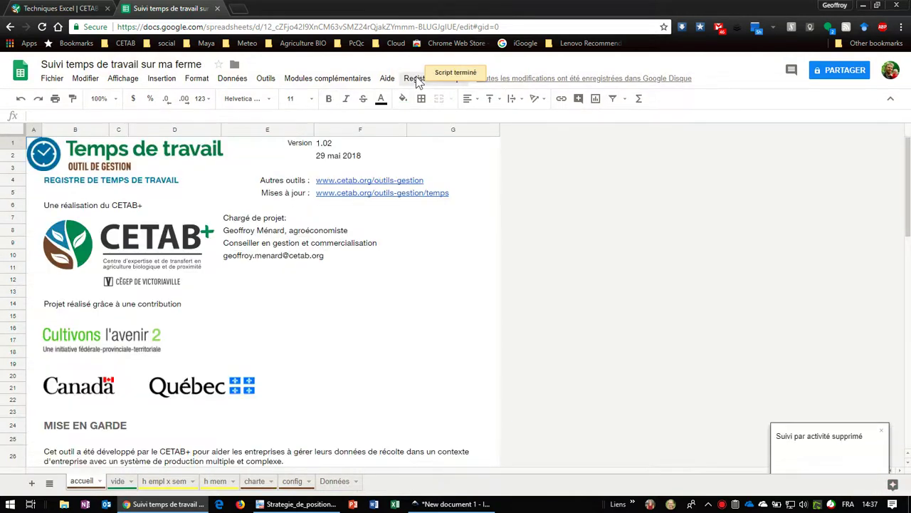
# Remove Suivi par canal de vente and confirm deleting the 'h mem' report sheet
pyautogui.click(419, 80)
pyautogui.moveTo(477, 97)
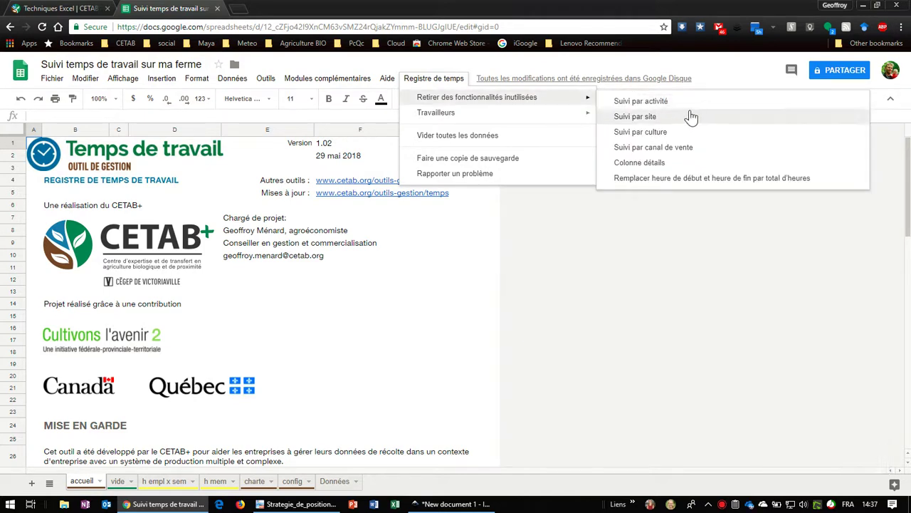
pyautogui.click(655, 149)
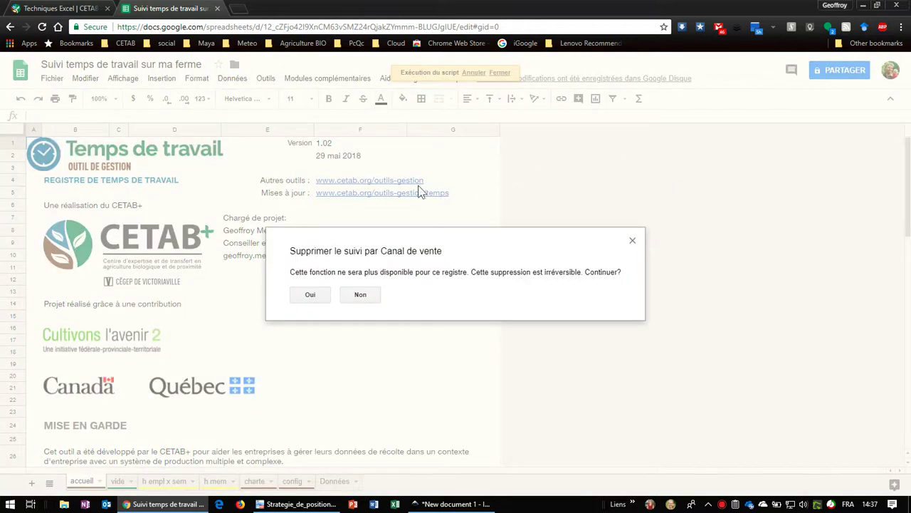
pyautogui.click(310, 295)
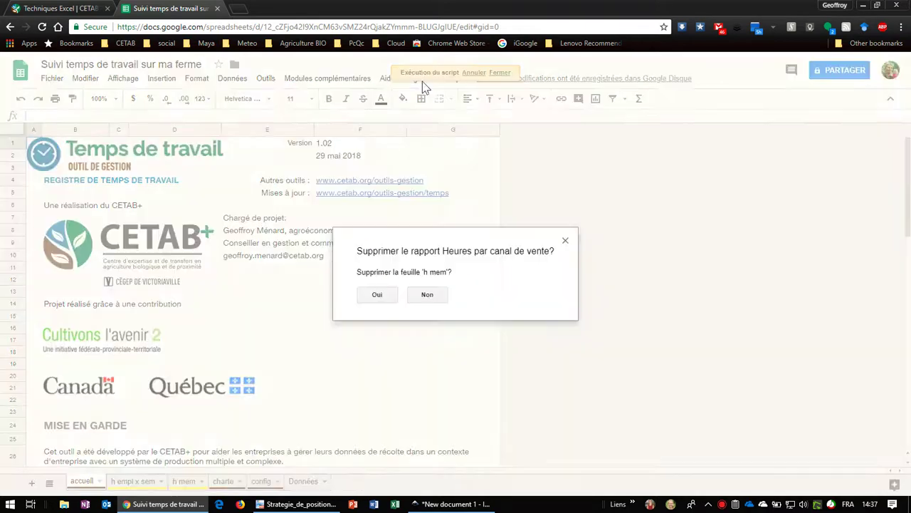
pyautogui.click(384, 295)
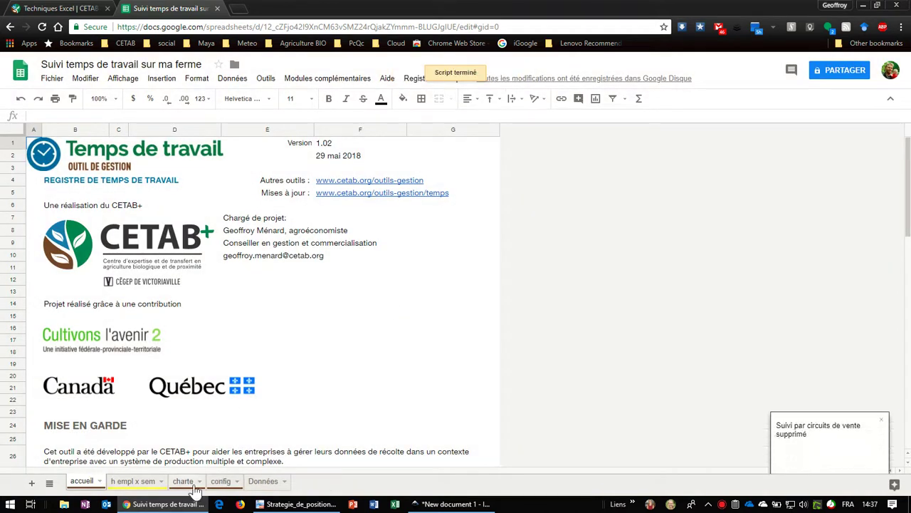
# Move through Données to the config sheet and review the list of all remaining sheets
pyautogui.click(251, 482)
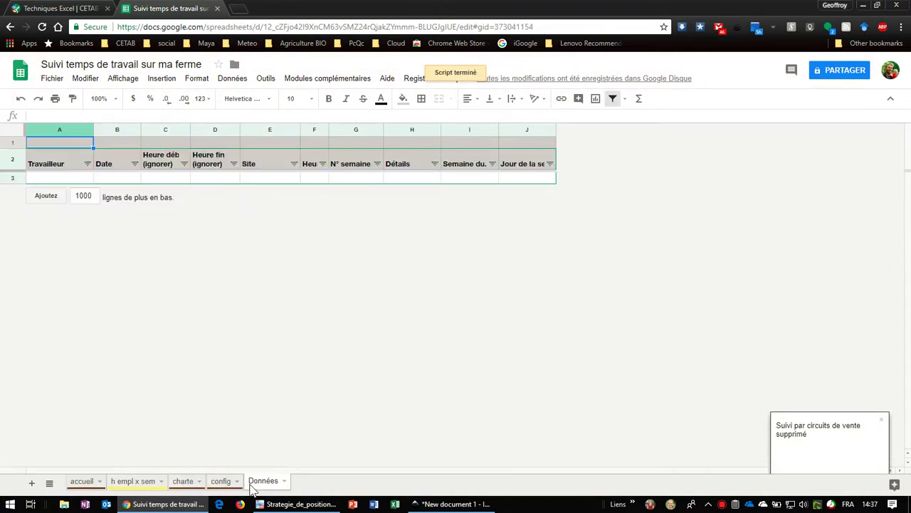
pyautogui.click(220, 481)
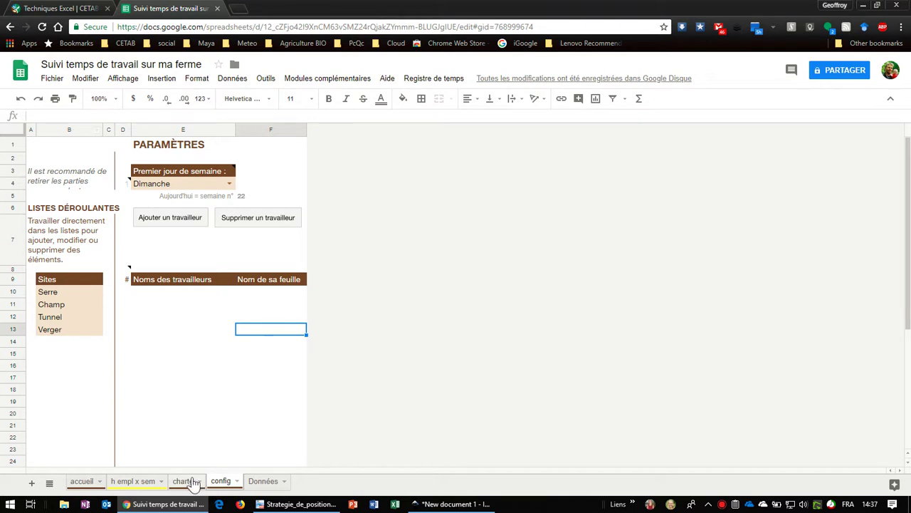
pyautogui.click(49, 484)
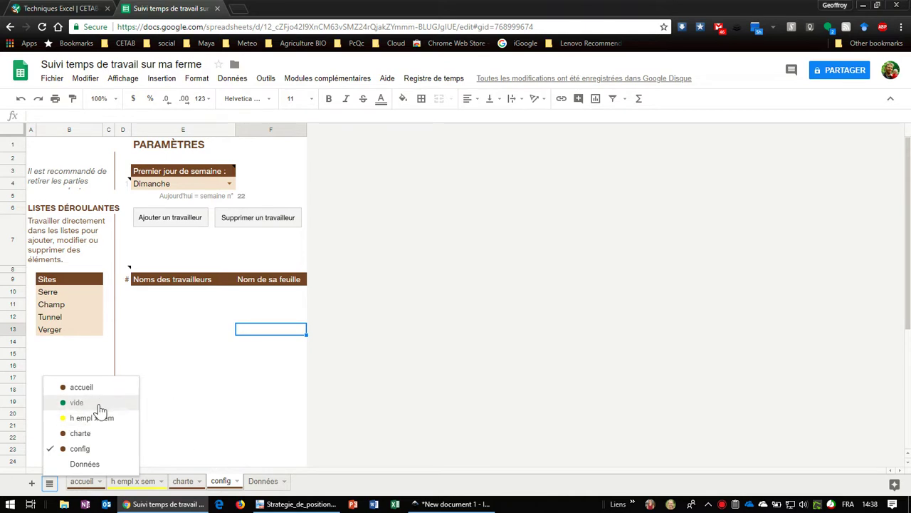
pyautogui.click(186, 403)
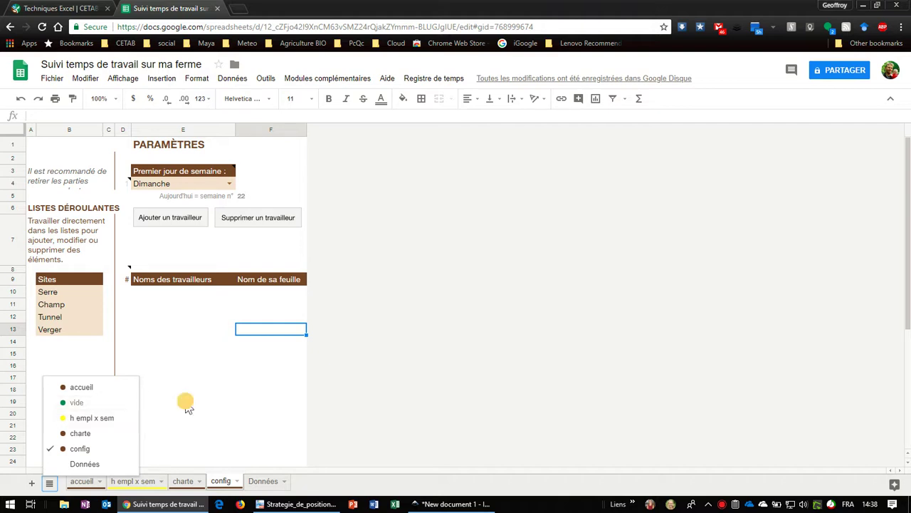
pyautogui.click(146, 341)
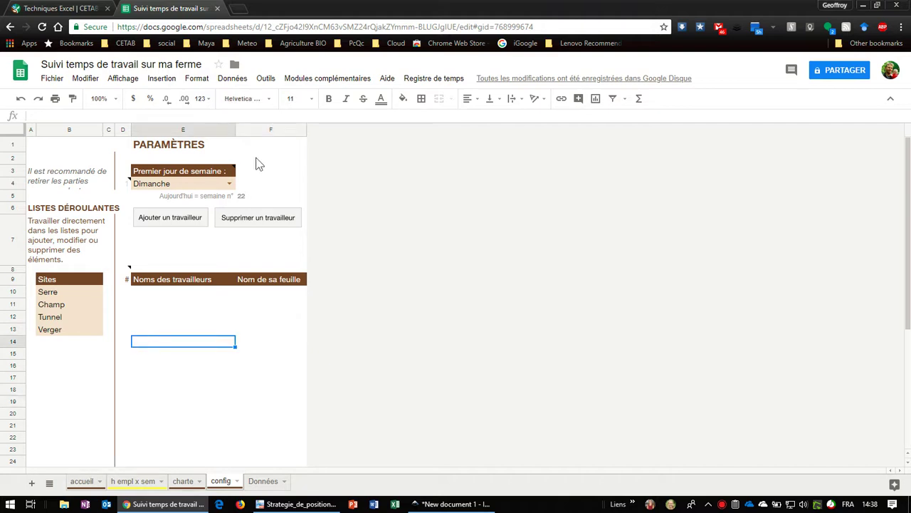
pyautogui.click(418, 80)
pyautogui.moveTo(477, 97)
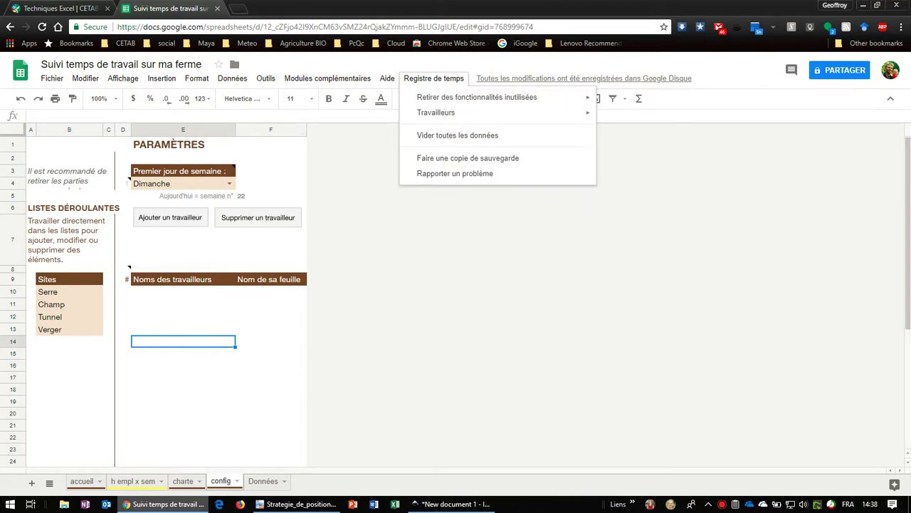
# Remove the Colonne détails feature from Données with Oui, then hide the vide sheet
pyautogui.click(149, 484)
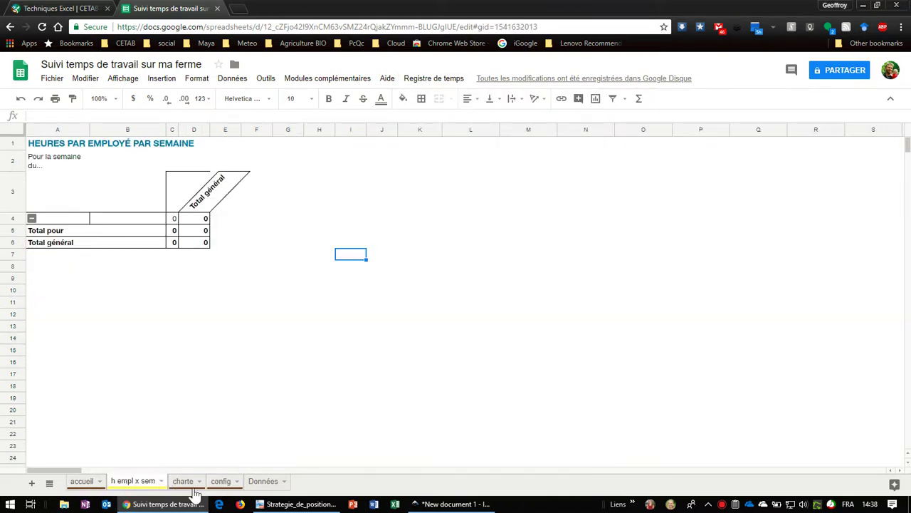
pyautogui.click(262, 482)
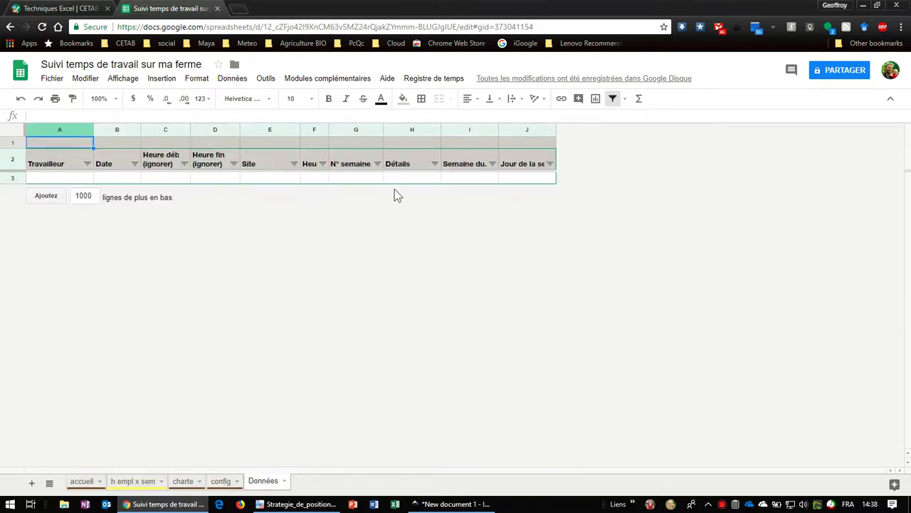
pyautogui.click(427, 78)
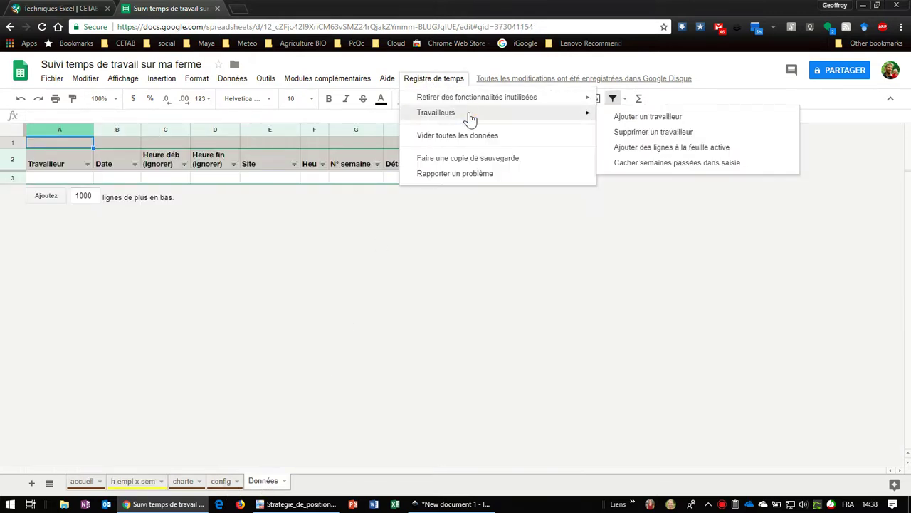
pyautogui.moveTo(477, 97)
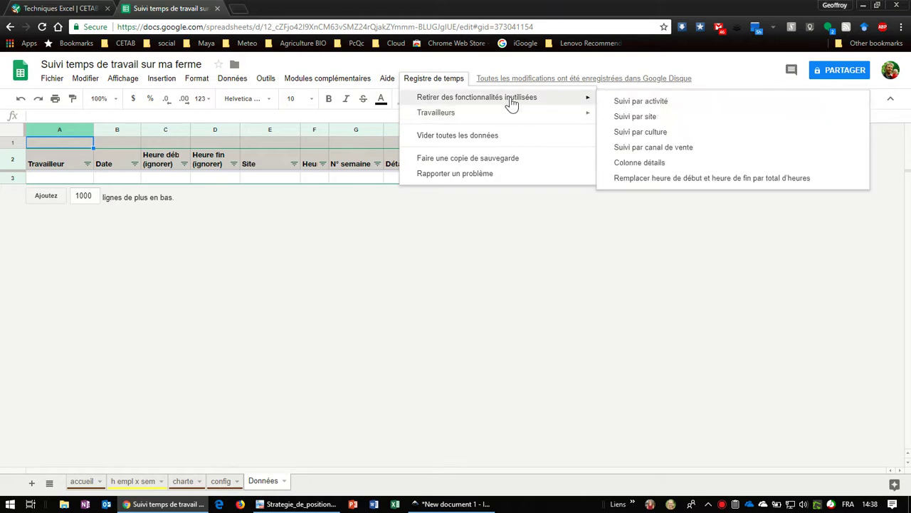
pyautogui.click(657, 163)
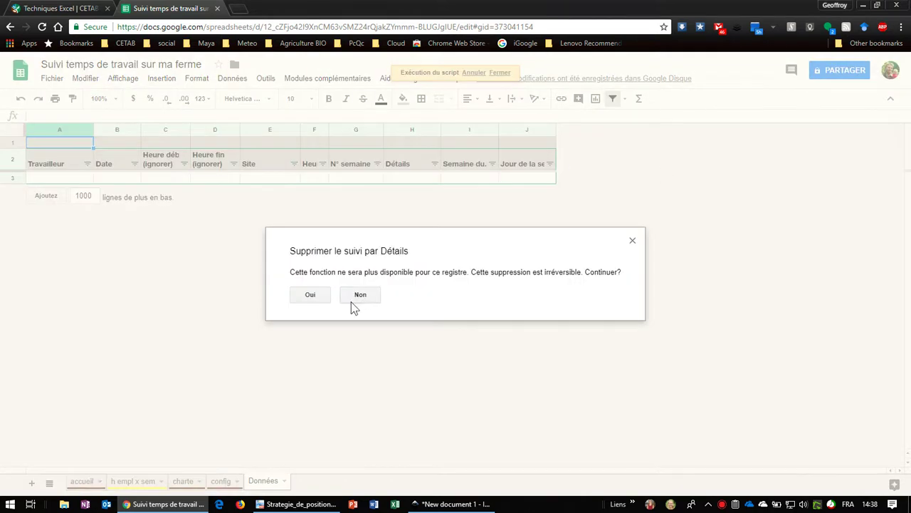
pyautogui.click(311, 302)
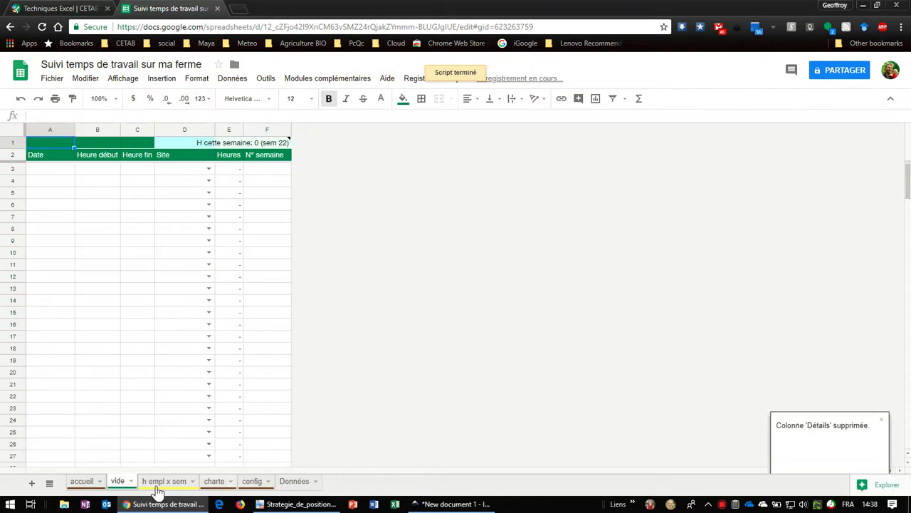
pyautogui.rightClick(119, 482)
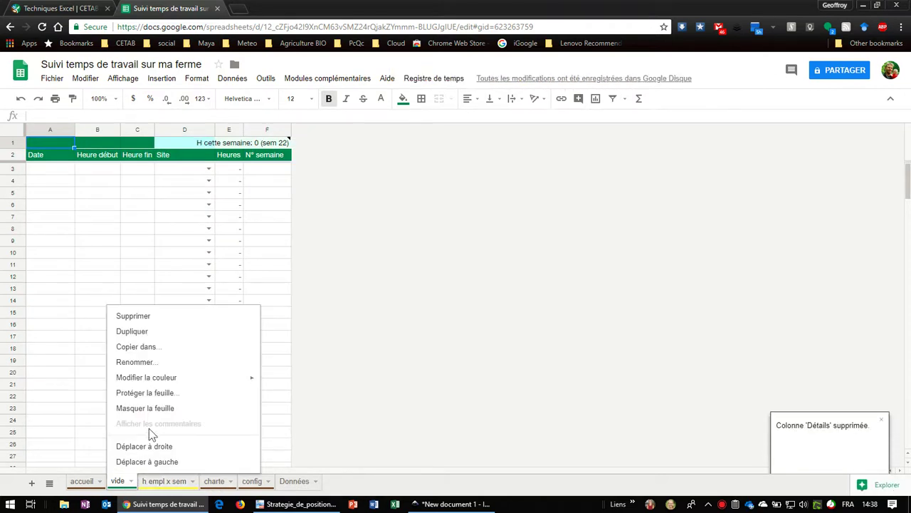
pyautogui.click(170, 409)
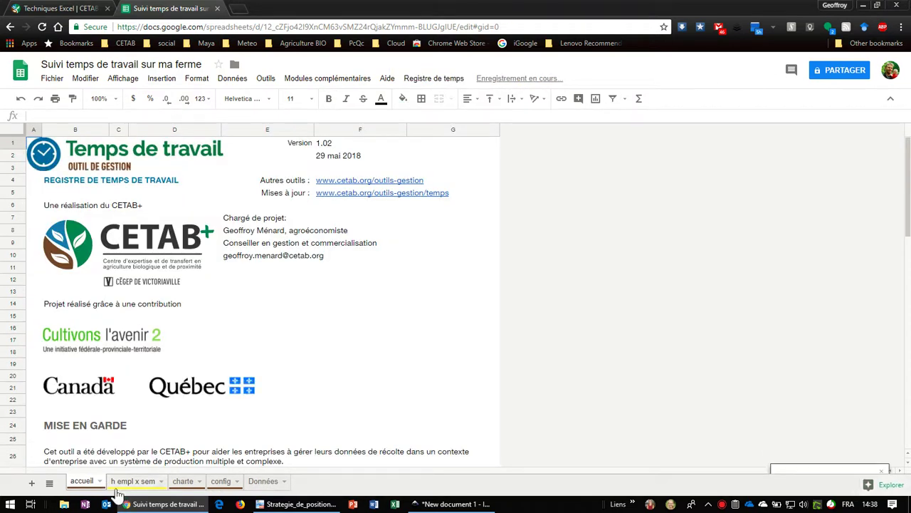
# Review h empl x sem, inspect the H3 and I3 formulas on Données, then return to config
pyautogui.click(146, 483)
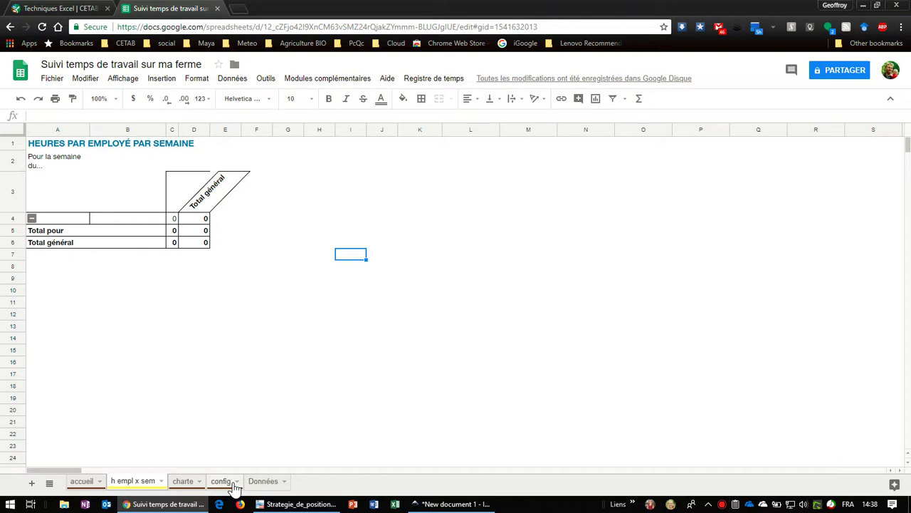
pyautogui.click(265, 484)
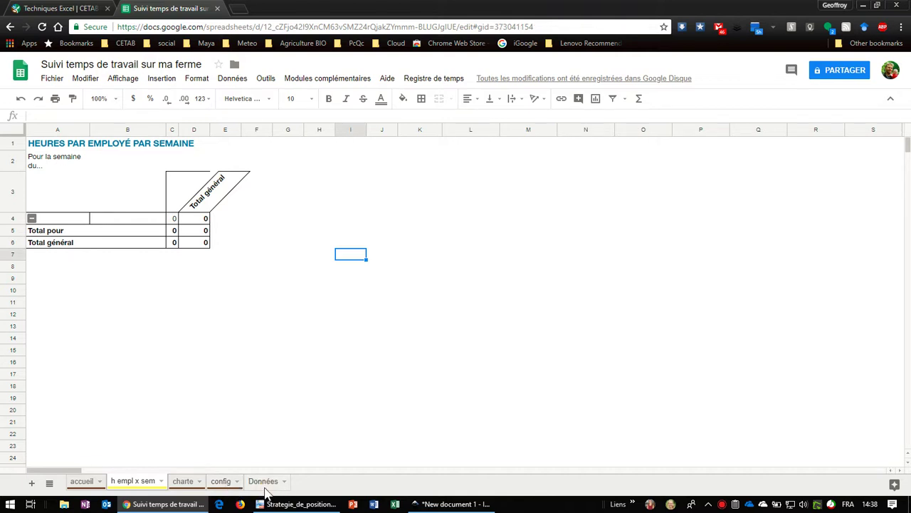
pyautogui.click(407, 178)
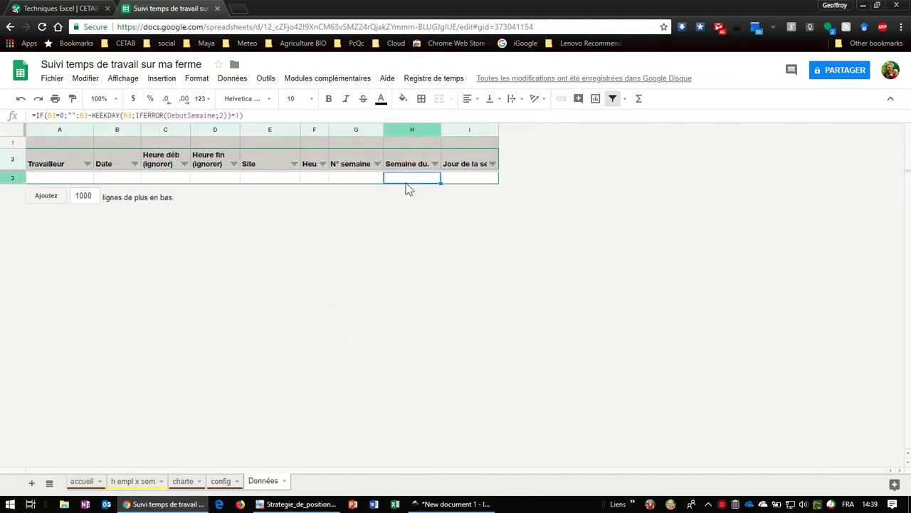
pyautogui.click(467, 178)
pyautogui.click(219, 483)
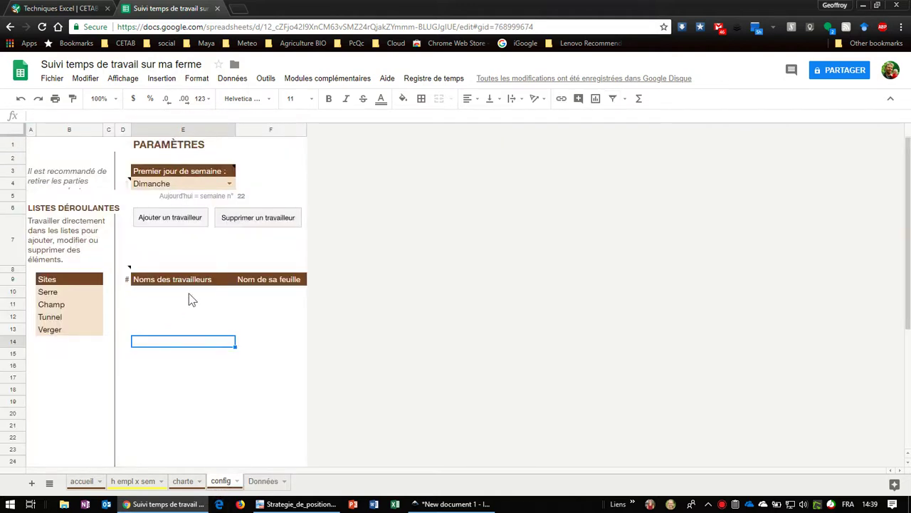
pyautogui.click(441, 77)
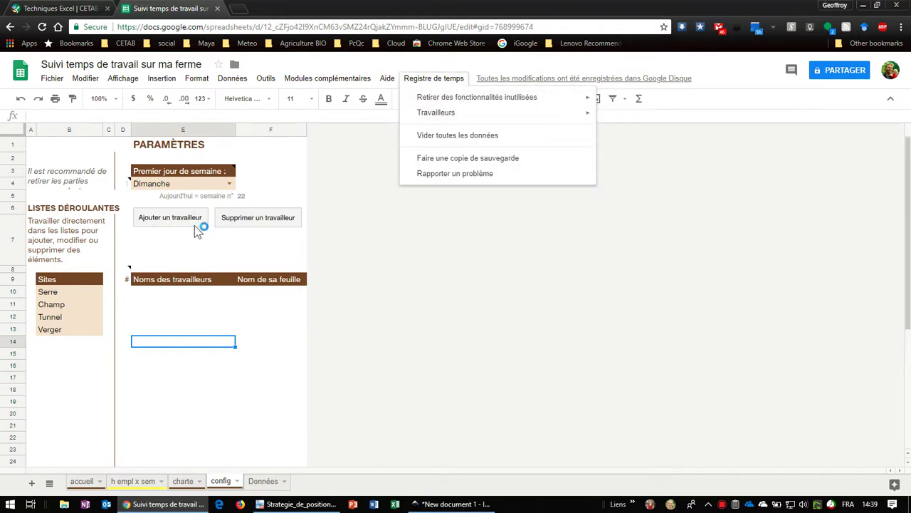
# Add a worker from cell E10, entering the worker's full name and the sheet name 'geoff'
pyautogui.click(205, 255)
pyautogui.click(161, 293)
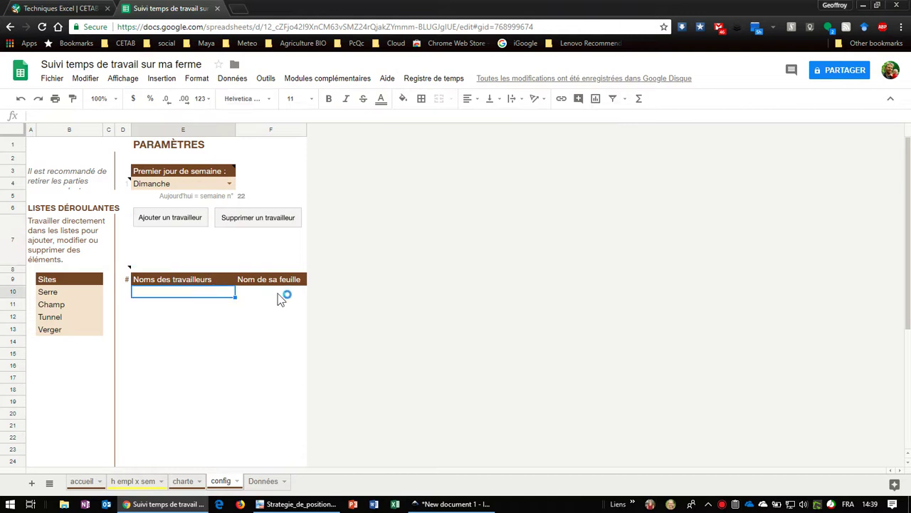
pyautogui.click(194, 222)
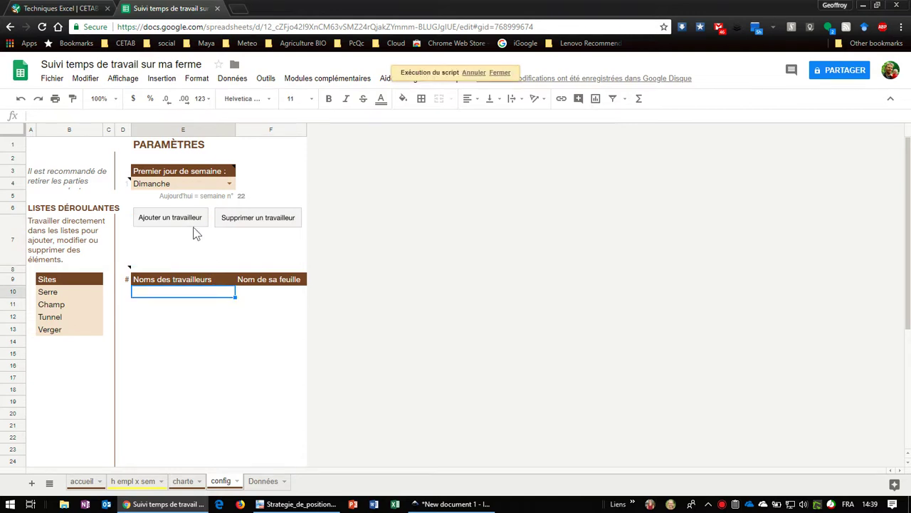
pyautogui.write('Geof')
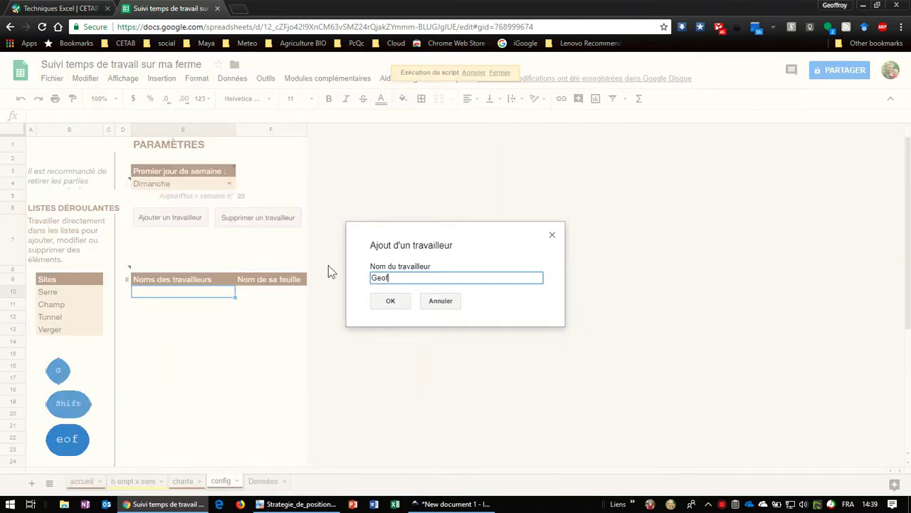
pyautogui.write('froy Ménard')
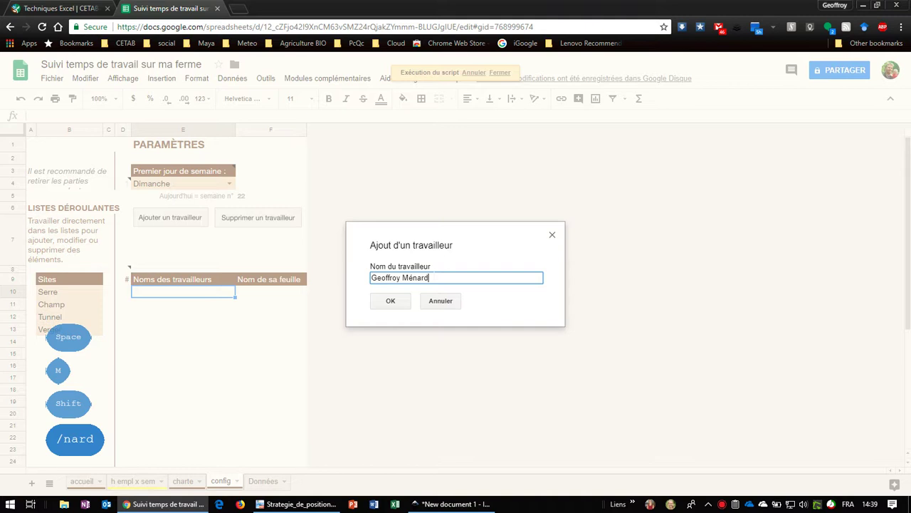
pyautogui.click(394, 300)
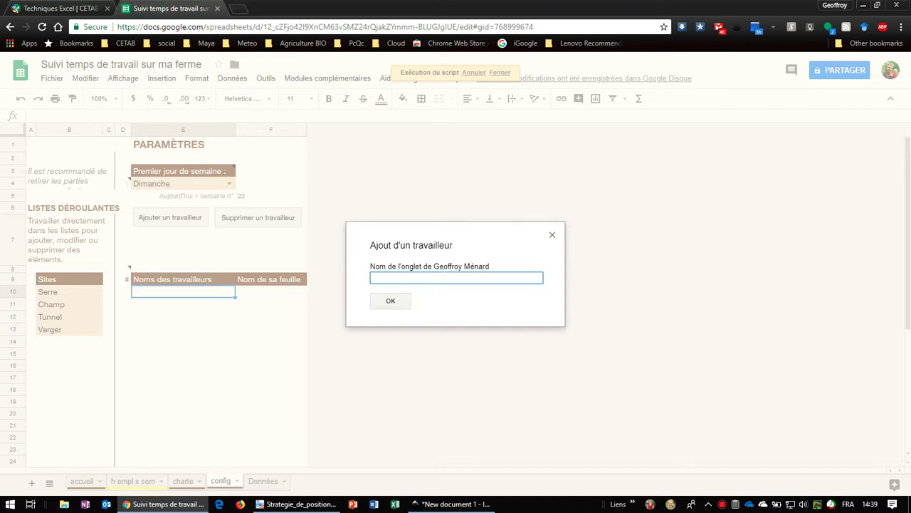
pyautogui.write('ge')
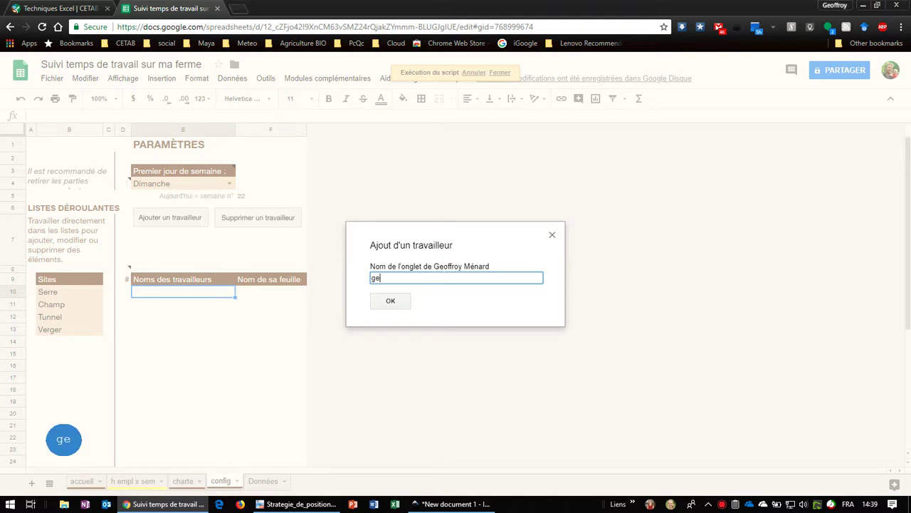
pyautogui.write('off')
pyautogui.press('Return')
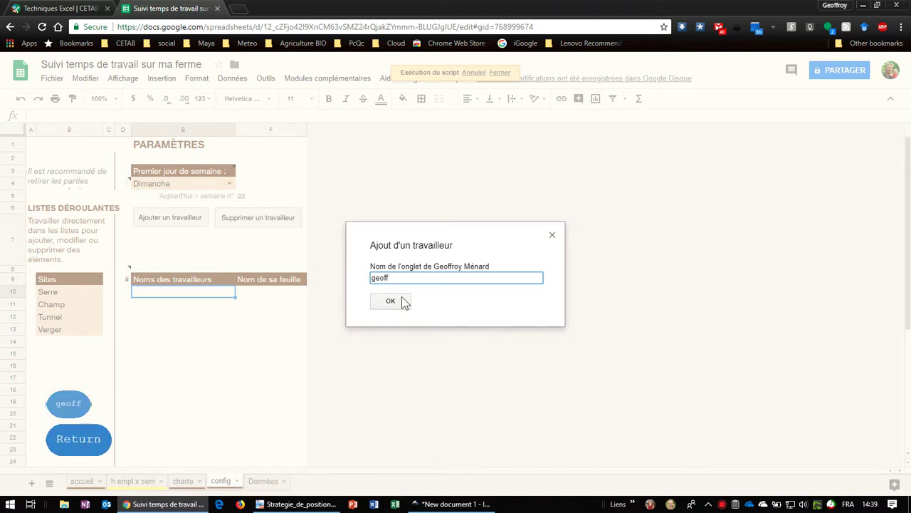
pyautogui.click(390, 301)
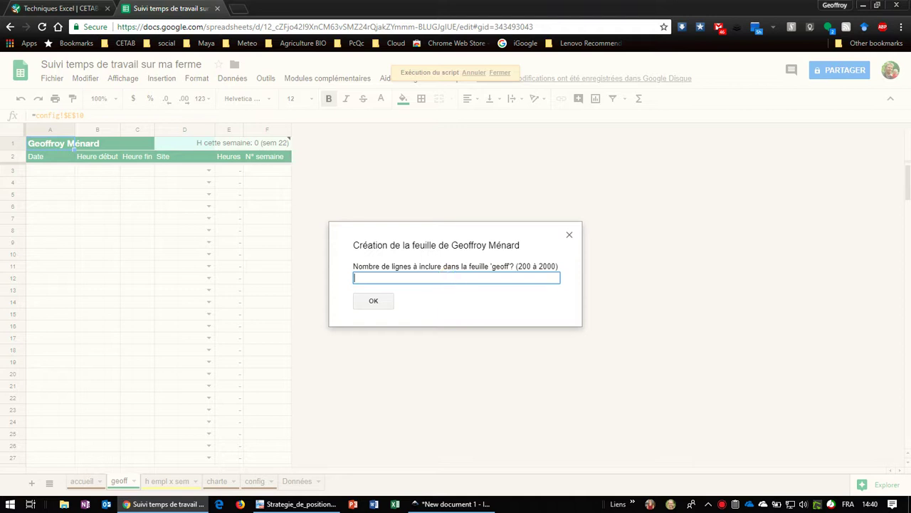
# Give the new worker's sheet 1000 rows and scroll down through it
pyautogui.write('1000')
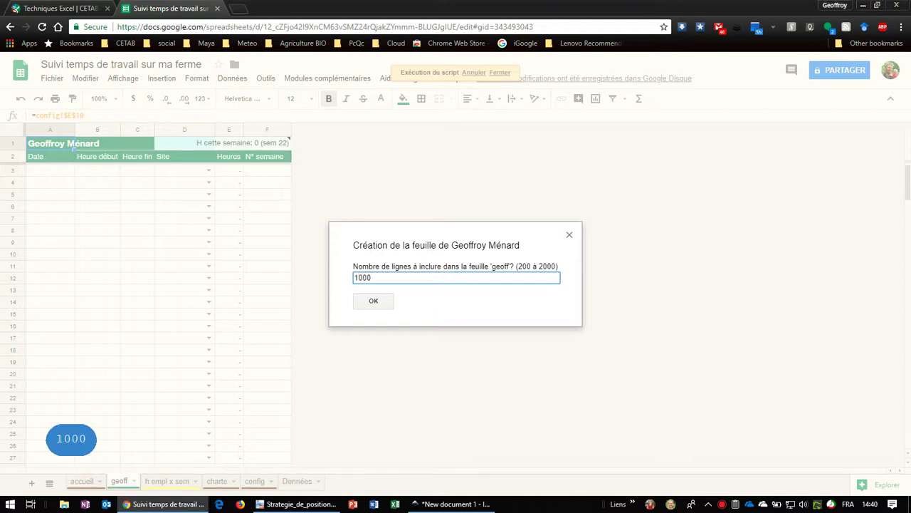
pyautogui.click(377, 306)
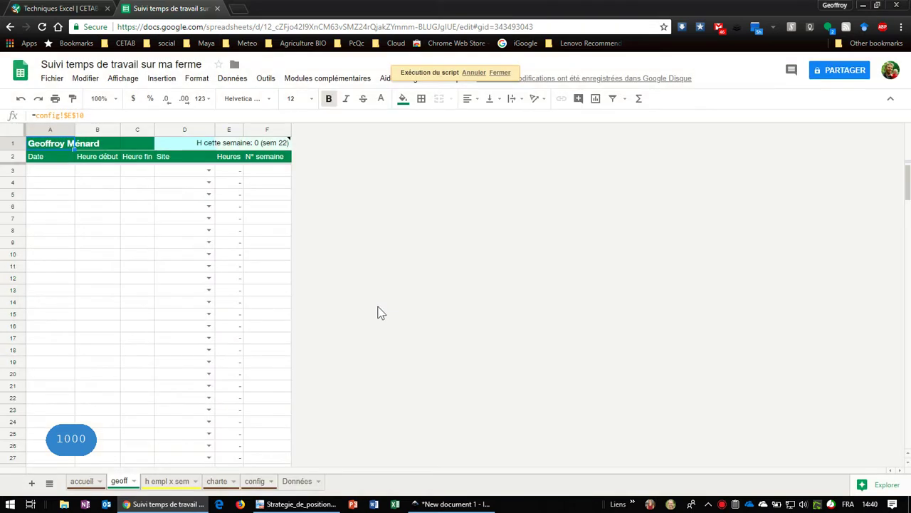
pyautogui.scroll(-7, 197, 272)
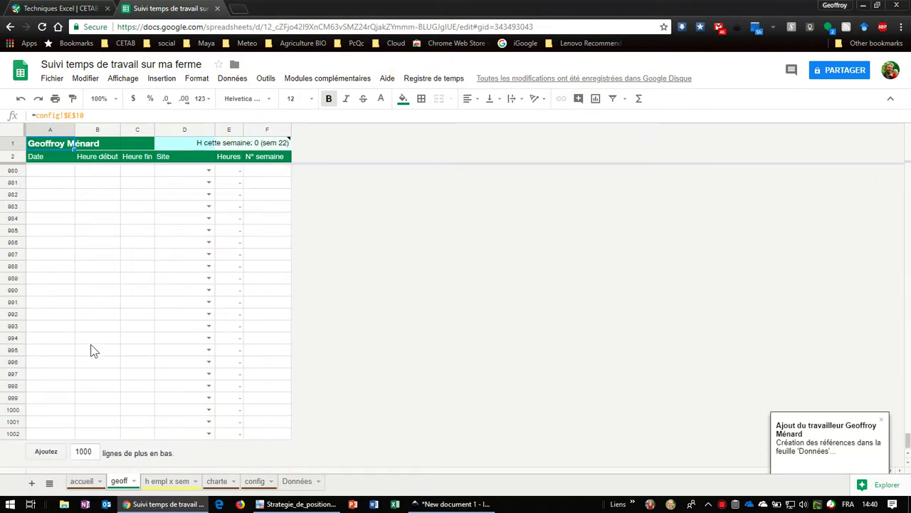
# Check on Données that the worker's name fills column A to the last row, then return to config
pyautogui.click(62, 433)
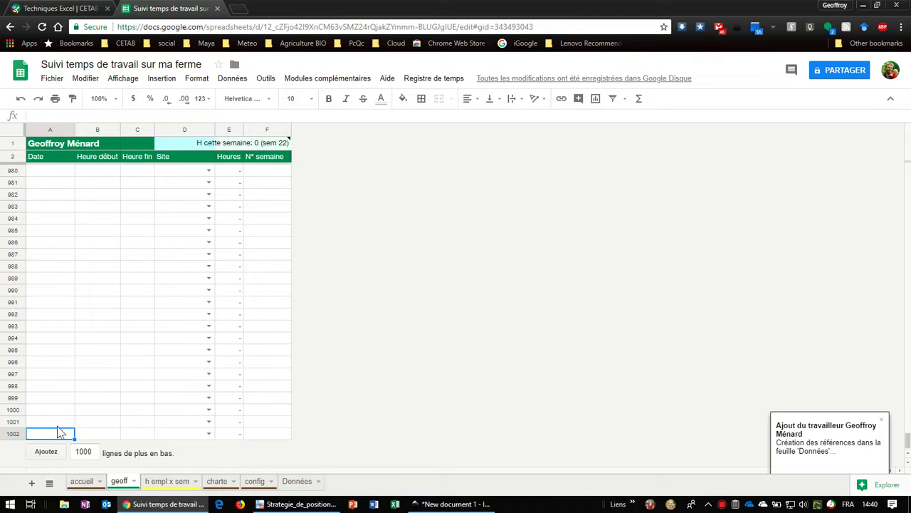
pyautogui.click(312, 488)
pyautogui.click(50, 293)
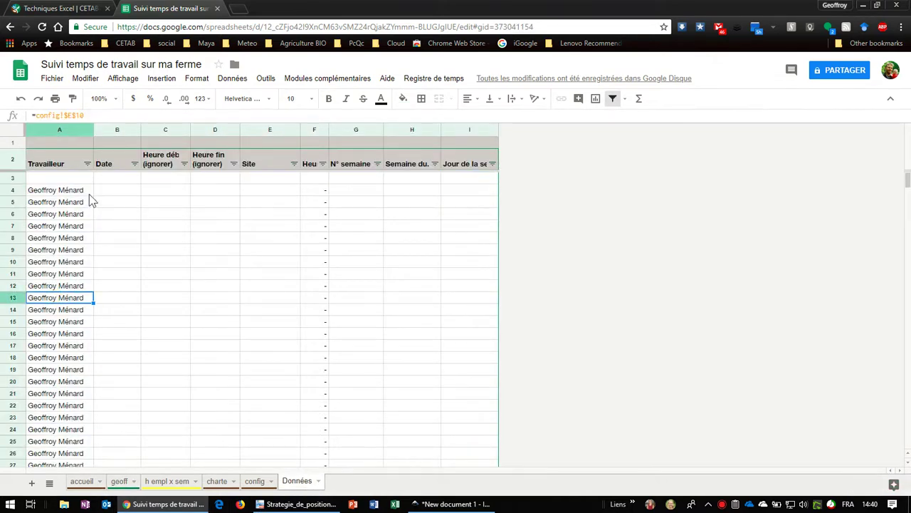
pyautogui.scroll(-20, 107, 285)
pyautogui.scroll(-15, 120, 344)
pyautogui.scroll(-15, 120, 343)
pyautogui.scroll(-15, 120, 343)
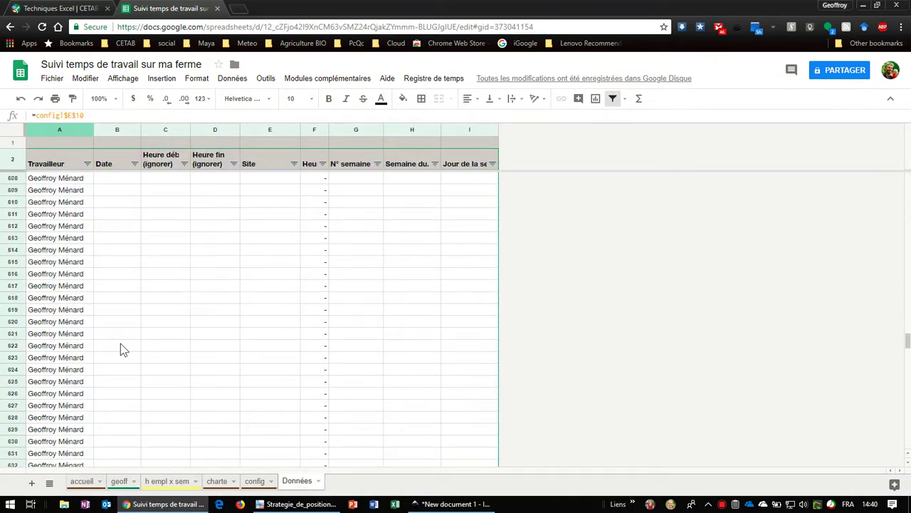
pyautogui.scroll(-15, 120, 343)
pyautogui.scroll(-20, 120, 344)
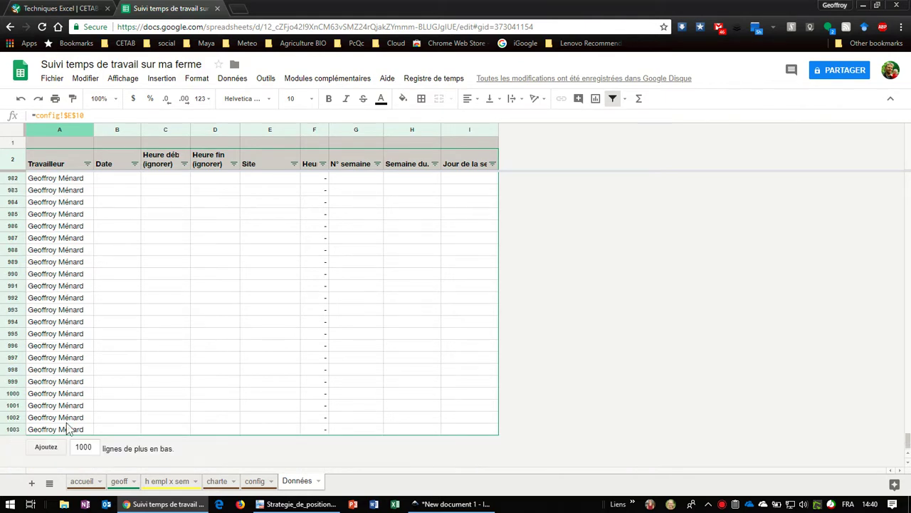
pyautogui.click(81, 428)
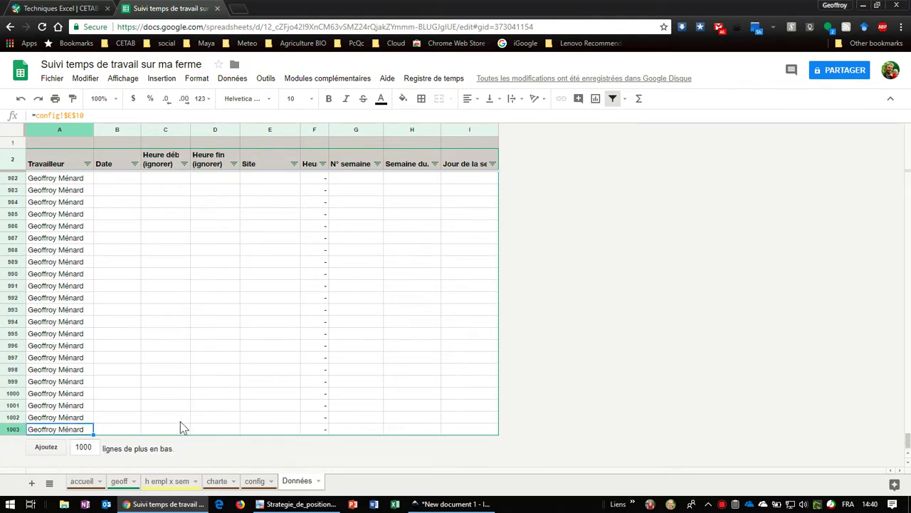
pyautogui.hotkey('ctrl', 'Home')
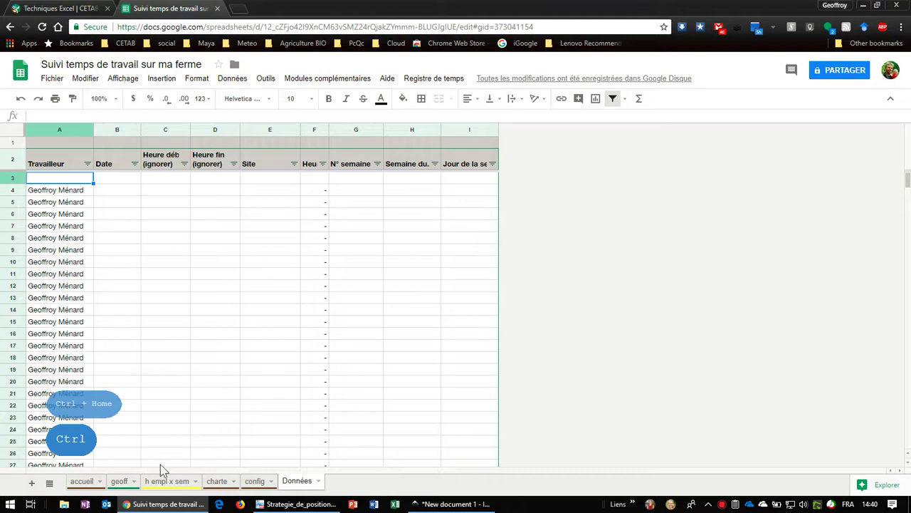
pyautogui.click(261, 483)
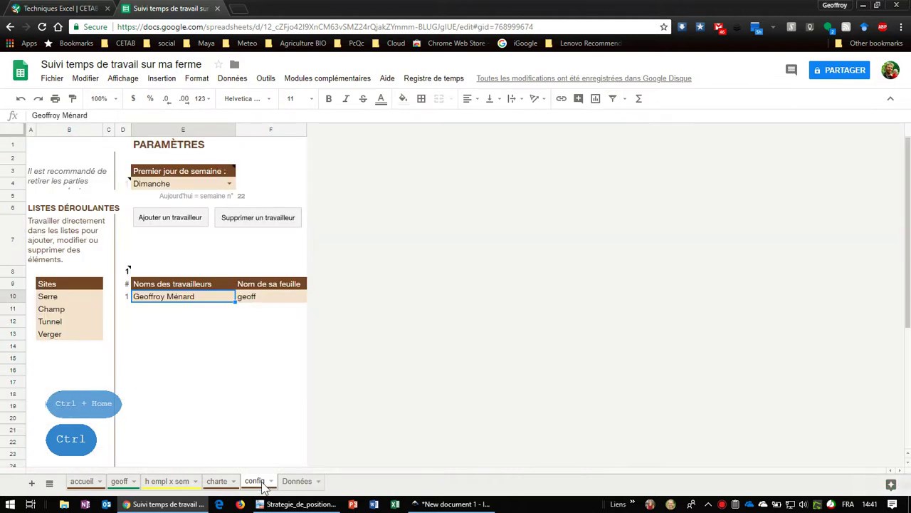
pyautogui.click(185, 214)
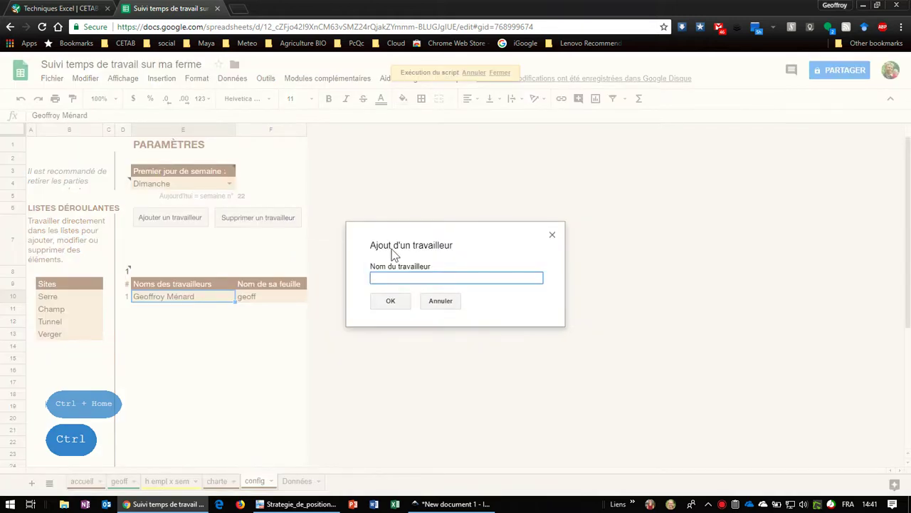
# Add a second worker with their full name, sheet name 'paul' and 100 rows
pyautogui.write('P')
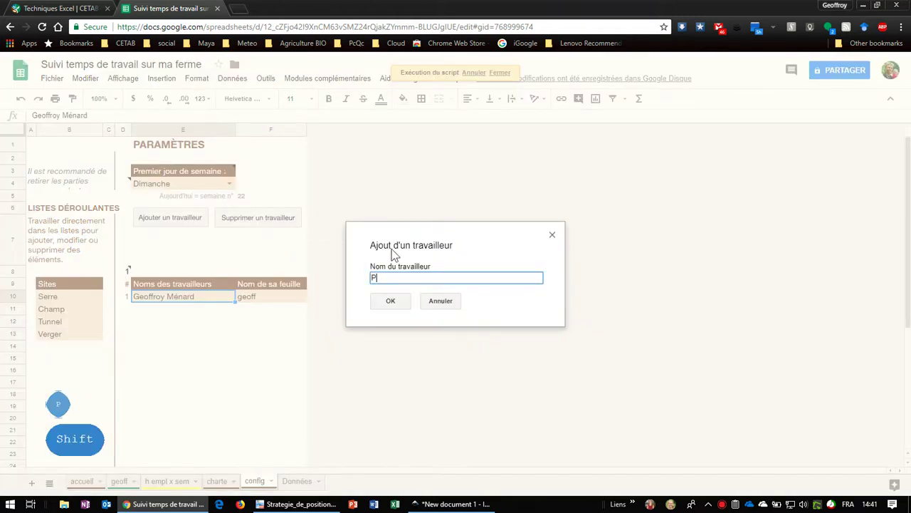
pyautogui.write('aul Dagen')
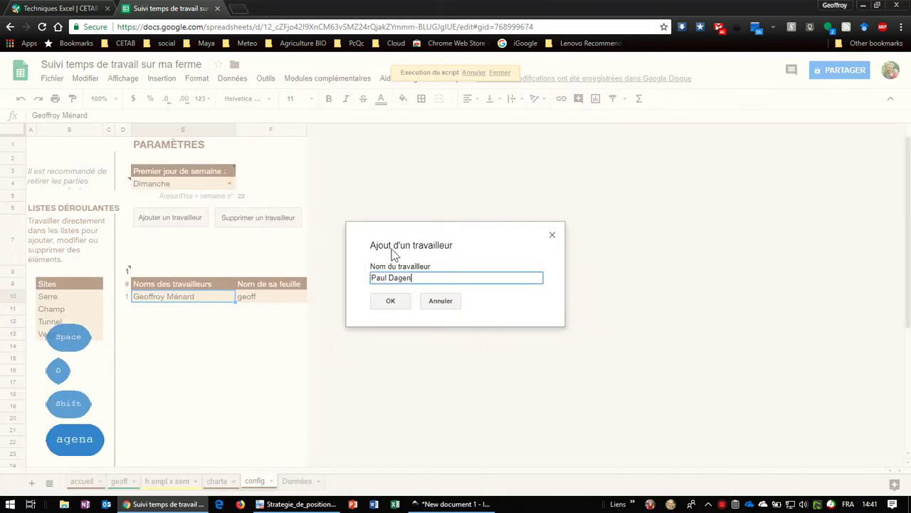
pyautogui.write('ais')
pyautogui.press('Tab')
pyautogui.press('space')
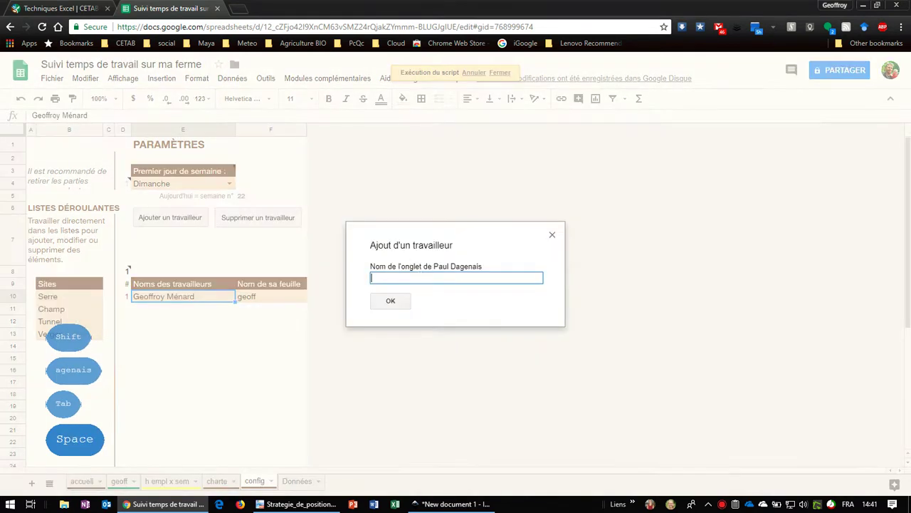
pyautogui.write('paul')
pyautogui.press('Return')
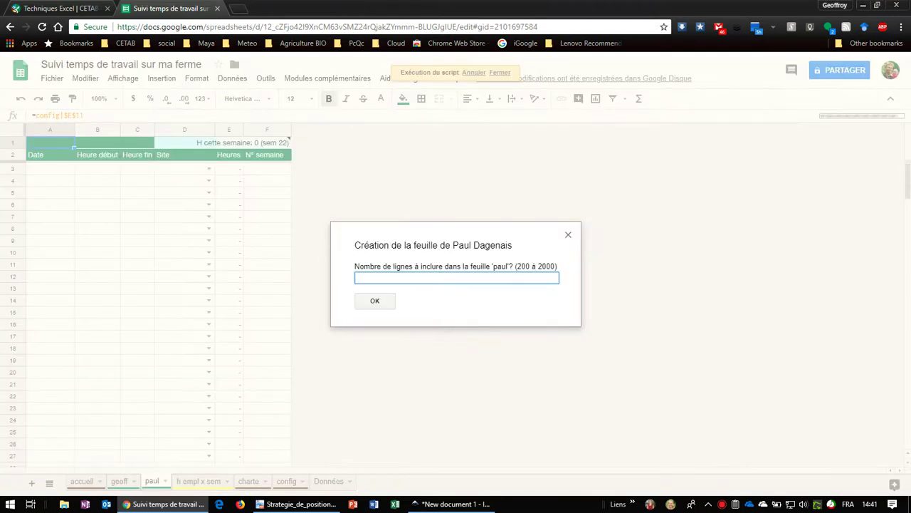
pyautogui.write('100')
pyautogui.click(381, 302)
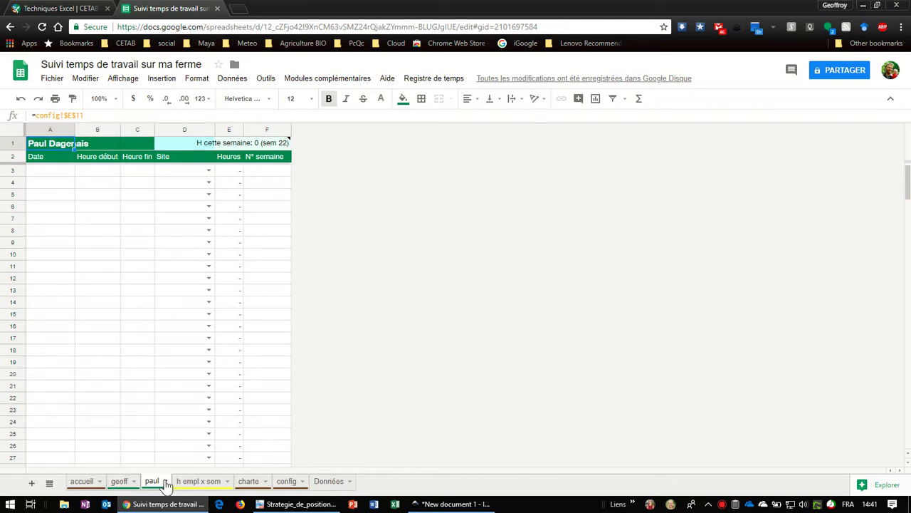
pyautogui.click(165, 481)
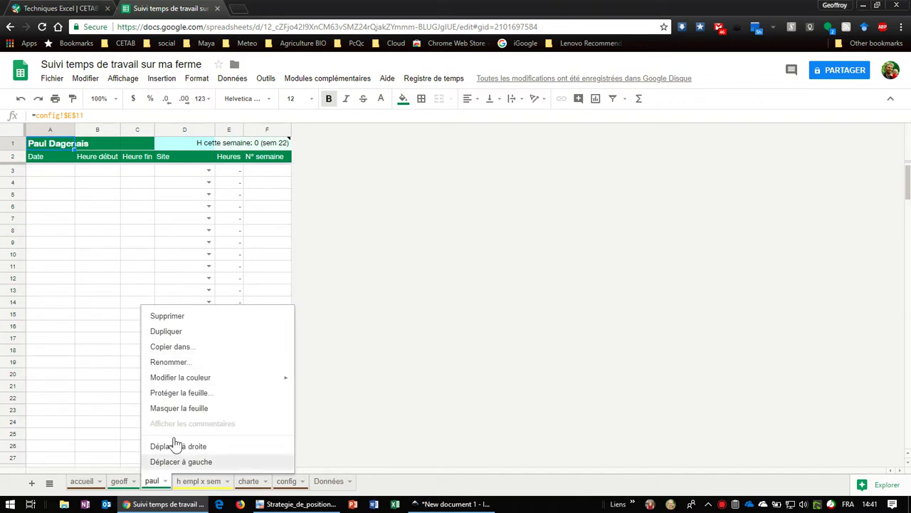
# Create a sheet protection described 'paul' covering the paul sheet
pyautogui.click(195, 398)
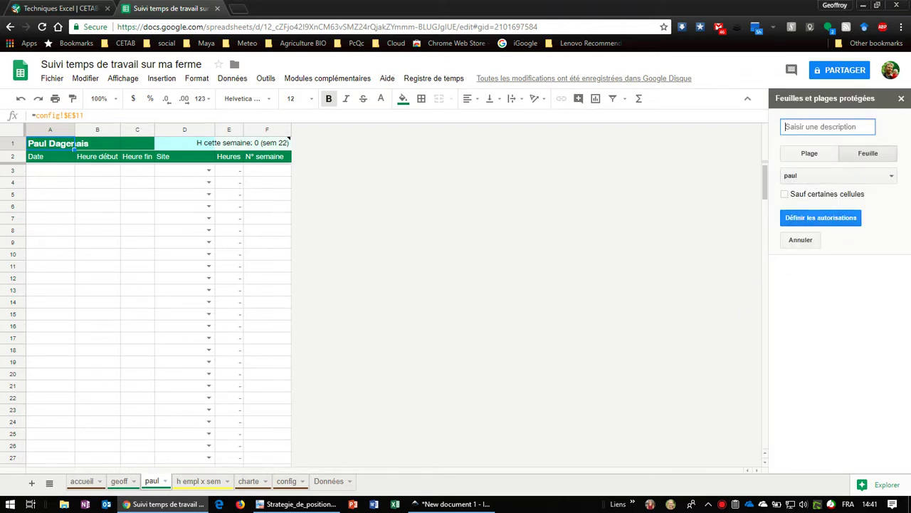
pyautogui.write('paul')
pyautogui.press('Tab')
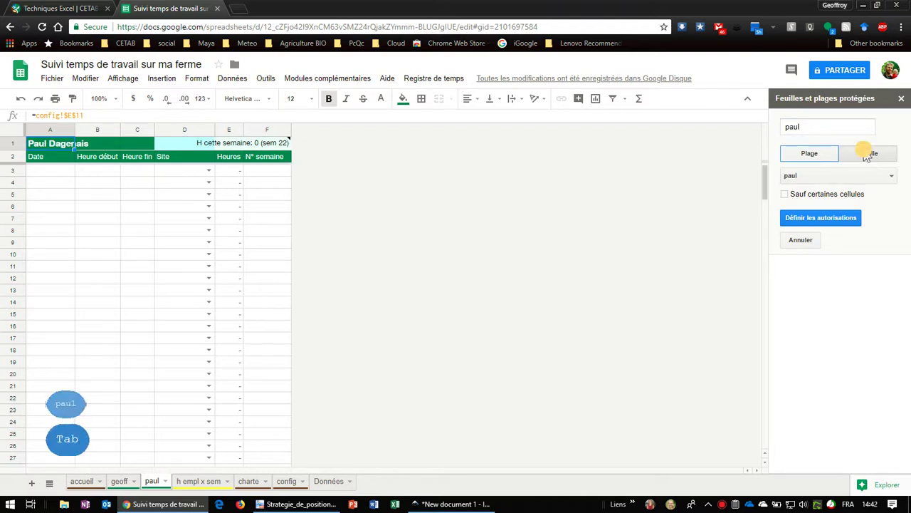
pyautogui.click(819, 176)
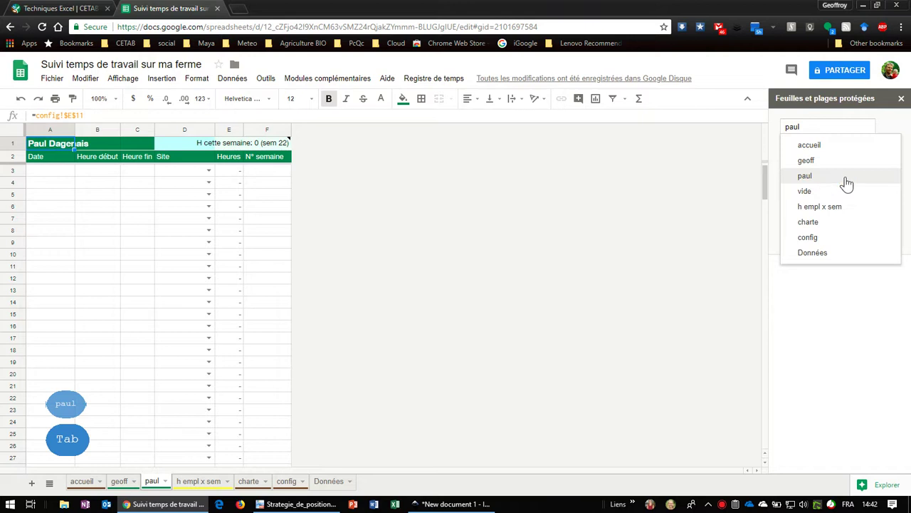
pyautogui.click(839, 178)
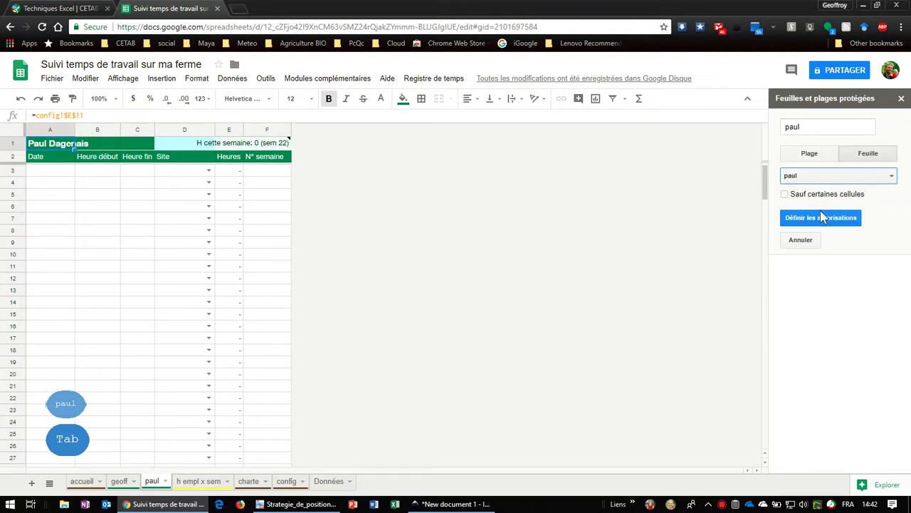
pyautogui.click(825, 217)
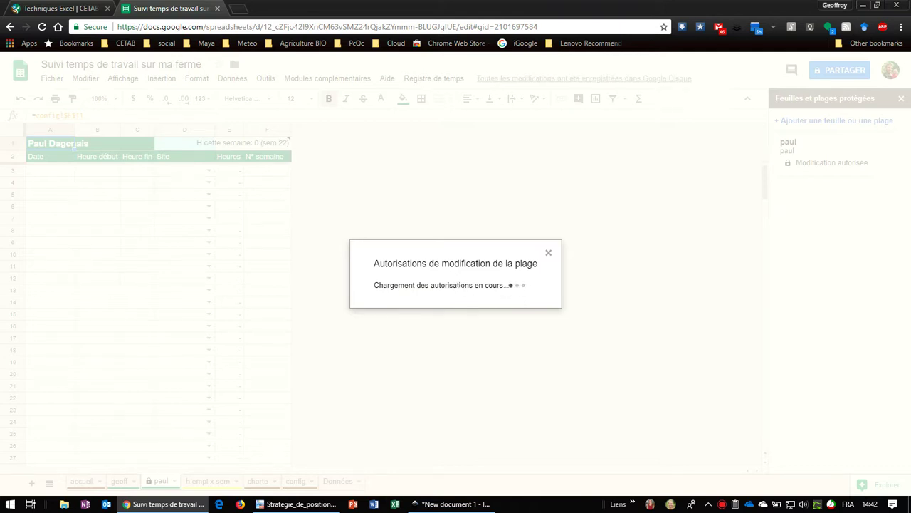
# Restrict editing to a custom list adding the CETAB organisation account, and save the permissions
pyautogui.click(454, 288)
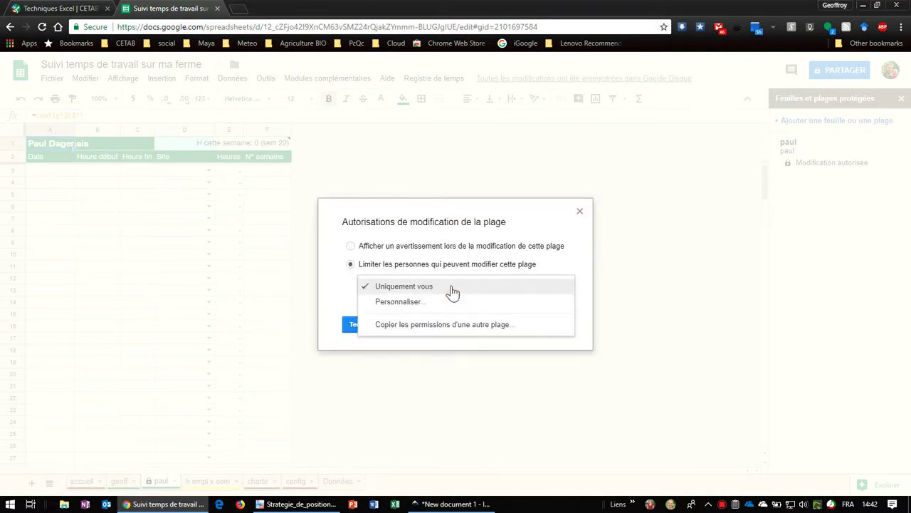
pyautogui.click(395, 305)
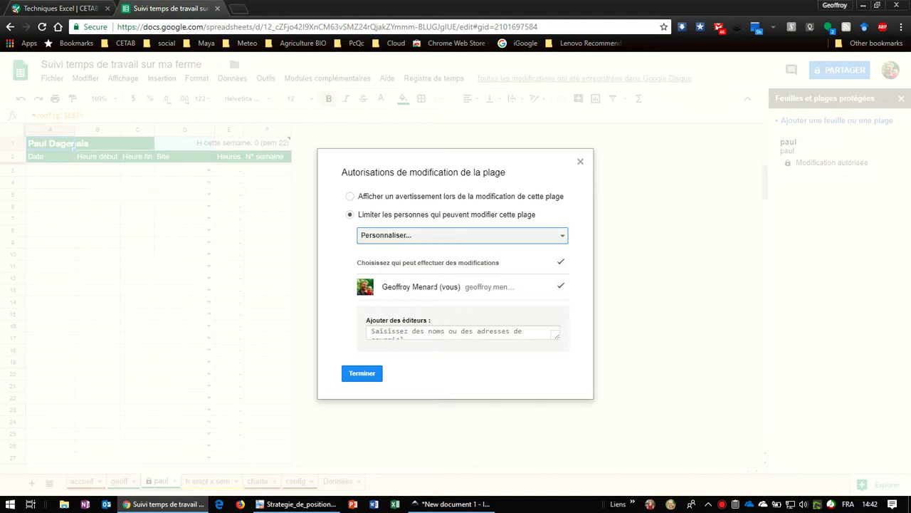
pyautogui.press('Tab')
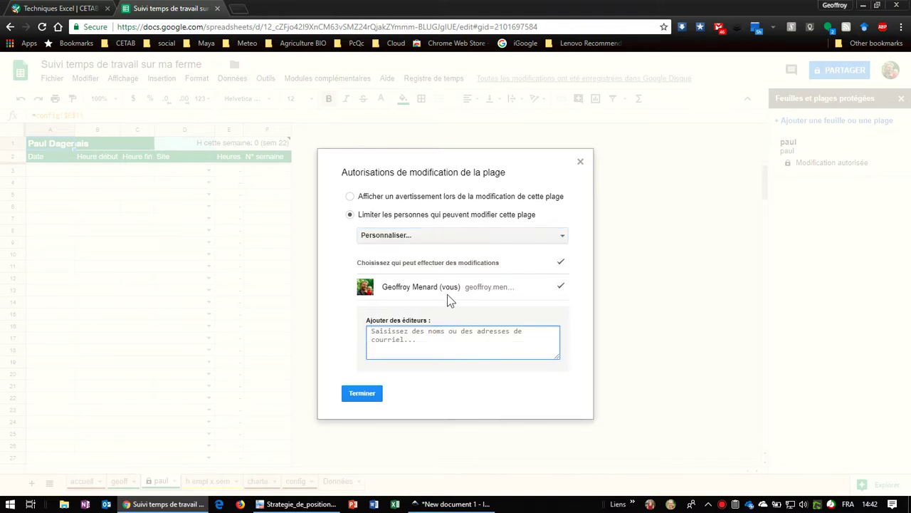
pyautogui.write('Ta fe')
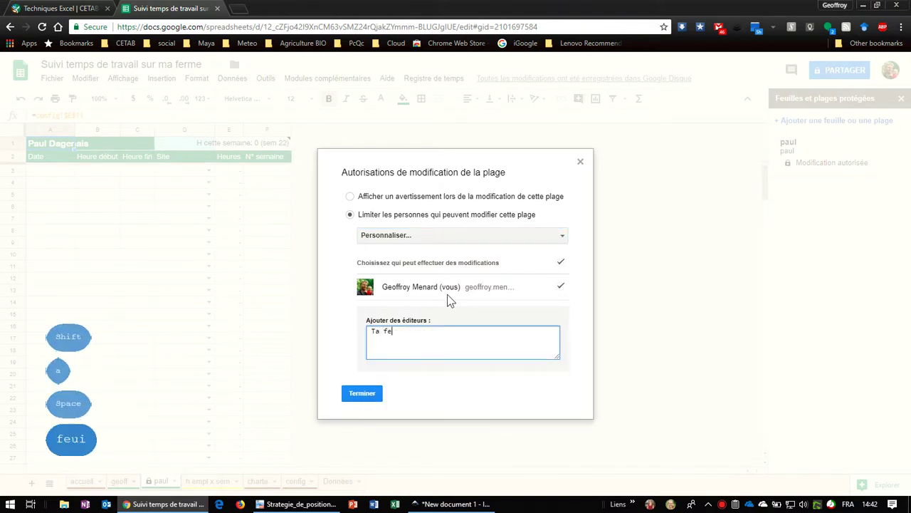
pyautogui.write('uille de temps')
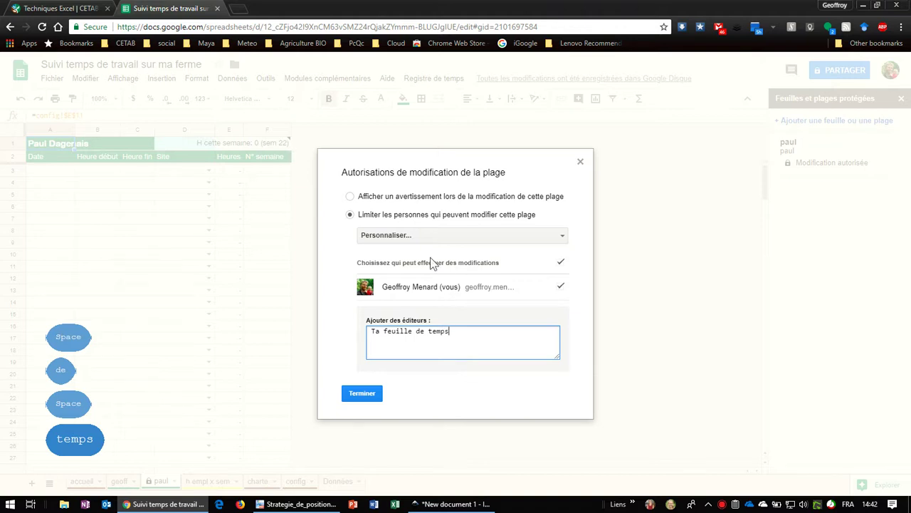
pyautogui.click(472, 270)
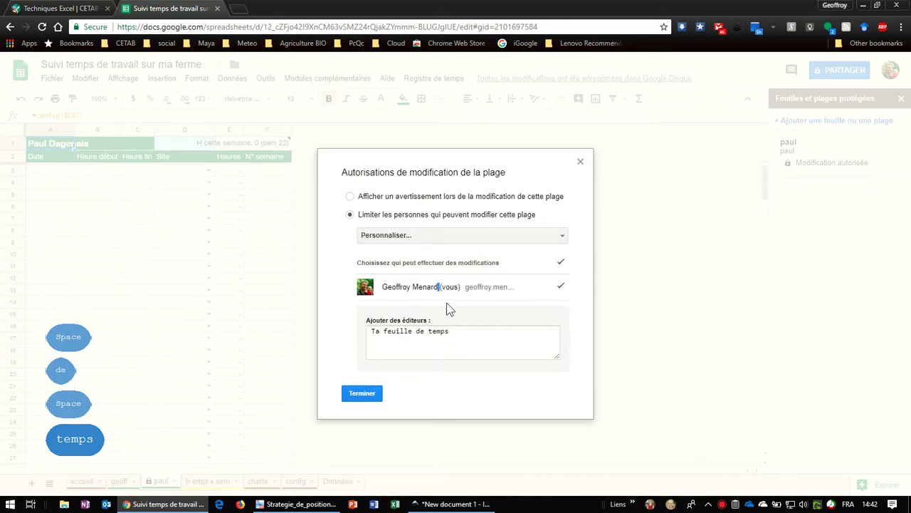
pyautogui.click(480, 332)
pyautogui.hotkey('ctrl', 'a')
pyautogui.press('Delete')
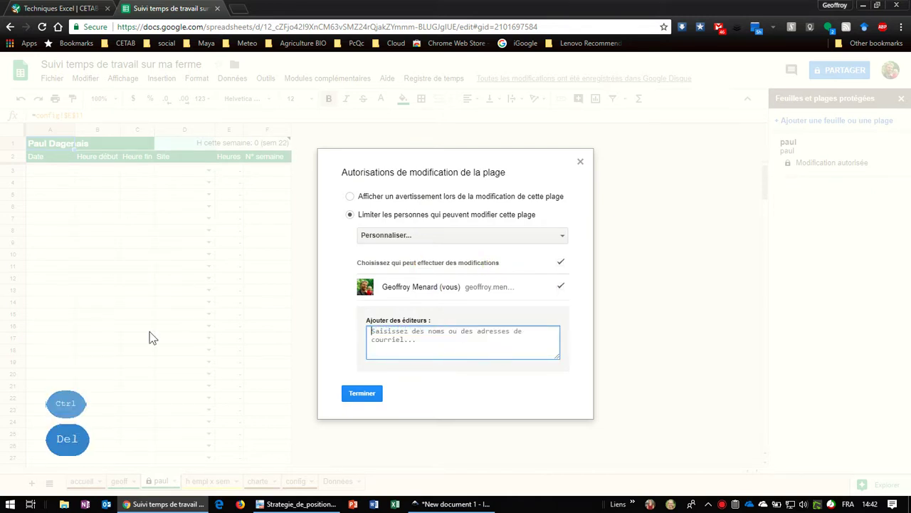
pyautogui.write('cetab')
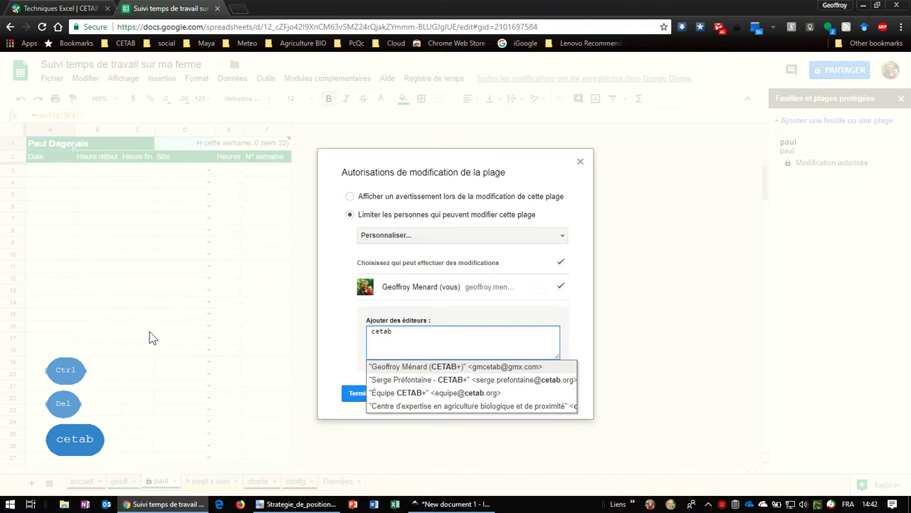
pyautogui.click(572, 408)
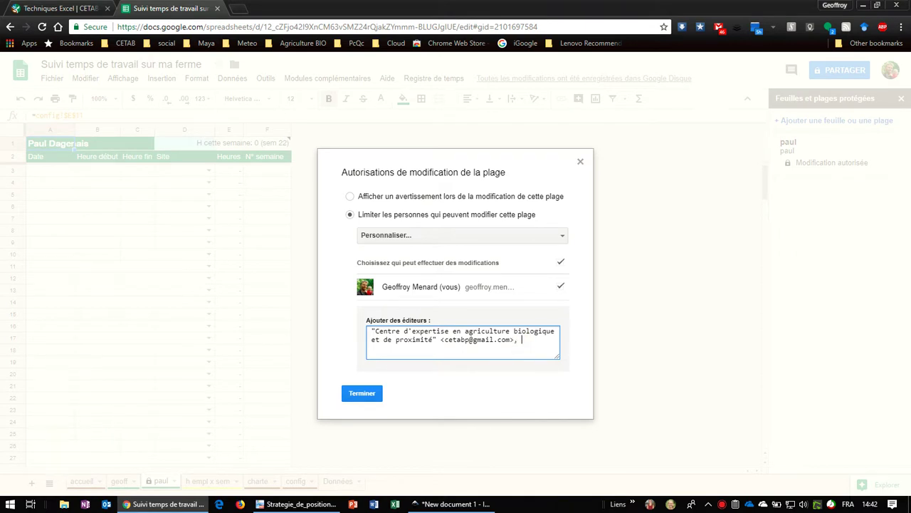
pyautogui.click(366, 396)
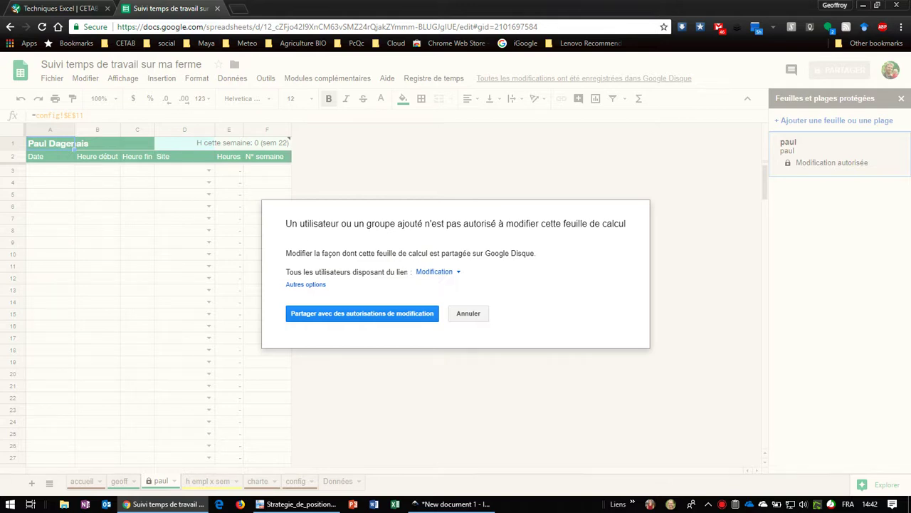
# Share the spreadsheet only with the added people, granting them Modification (edit) rights
pyautogui.click(436, 271)
pyautogui.click(441, 288)
pyautogui.click(305, 284)
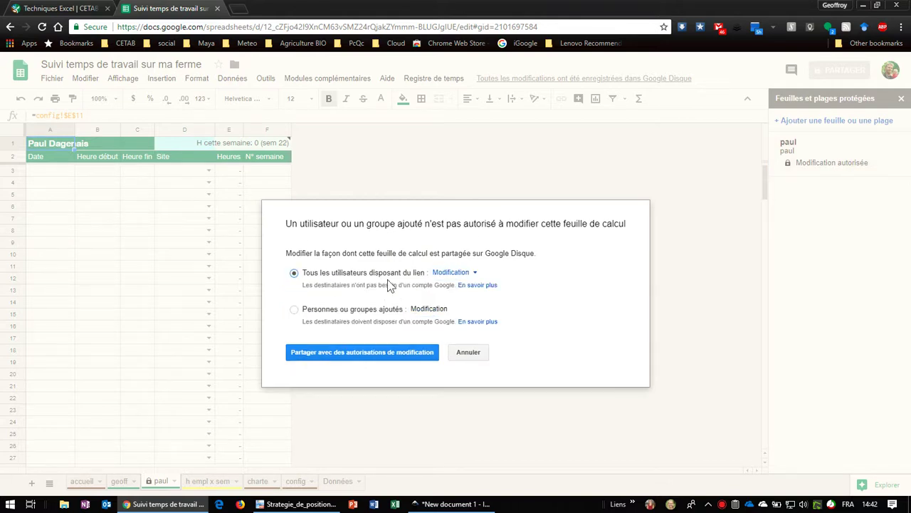
pyautogui.click(379, 313)
pyautogui.click(438, 309)
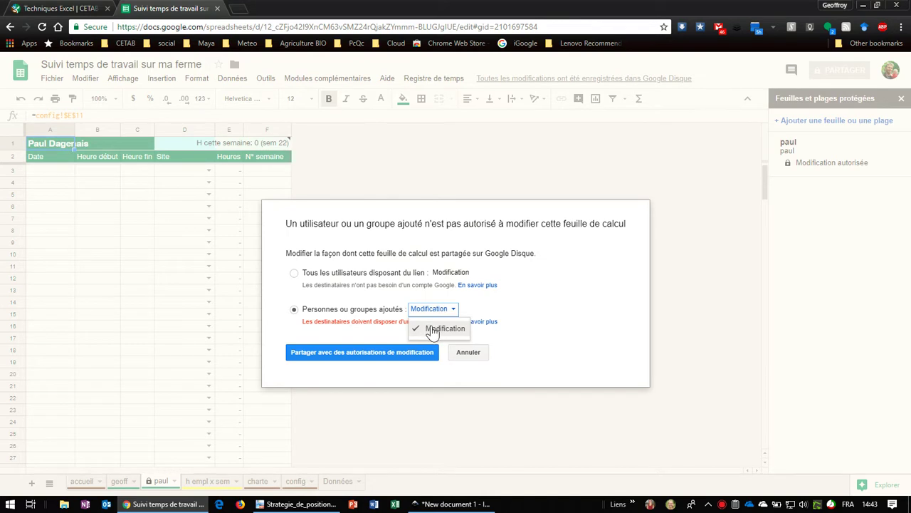
pyautogui.click(431, 329)
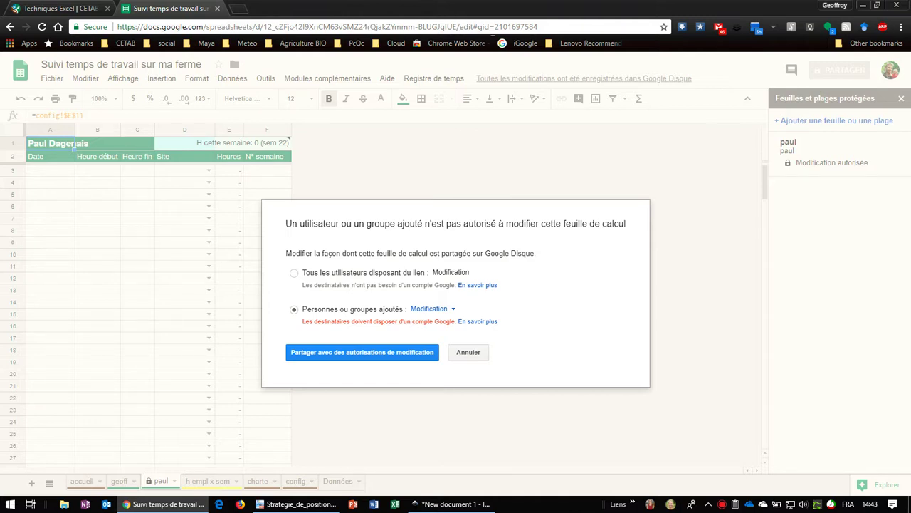
pyautogui.click(467, 31)
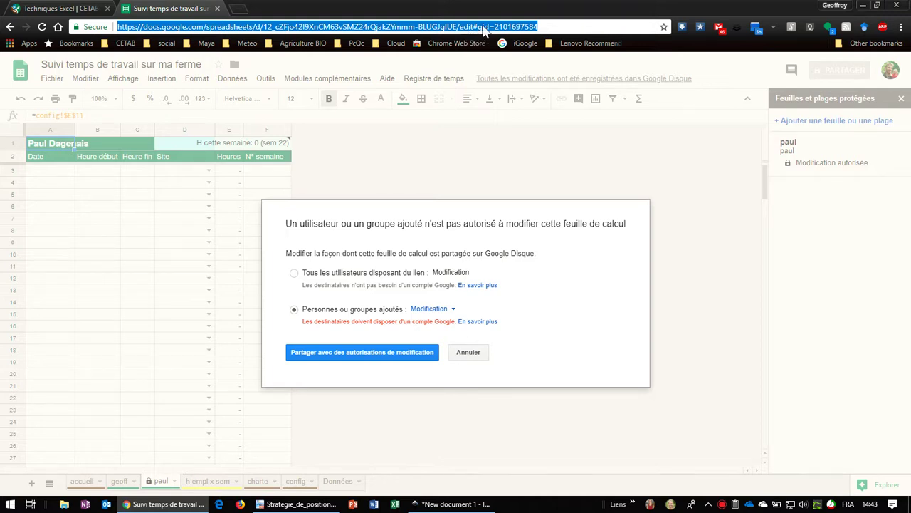
pyautogui.click(468, 28)
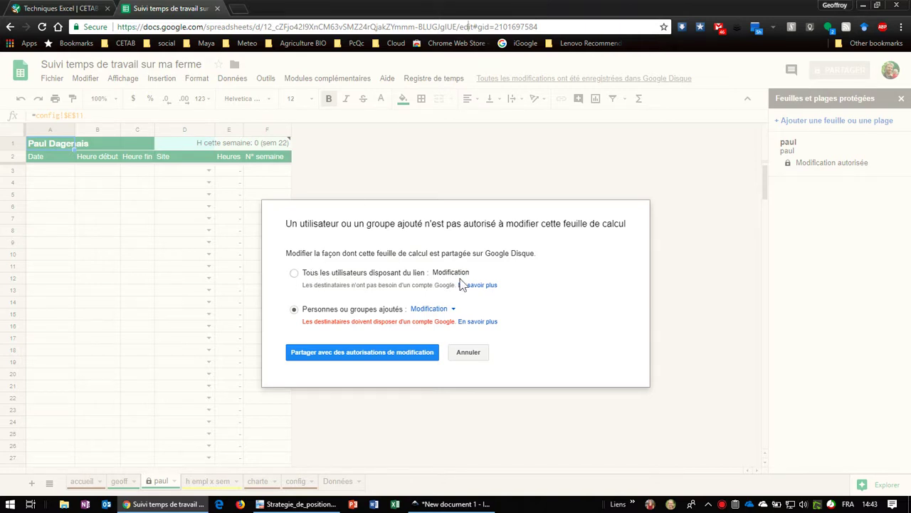
pyautogui.click(433, 309)
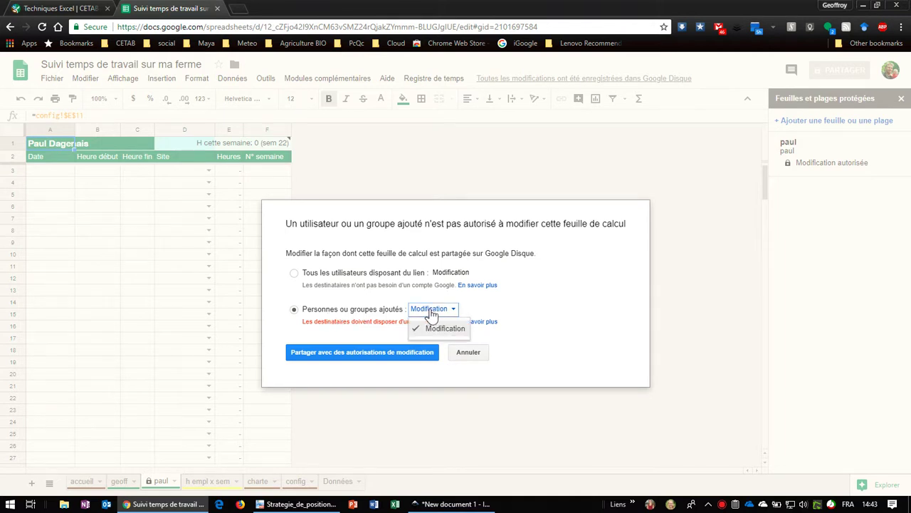
pyautogui.click(430, 328)
pyautogui.click(387, 353)
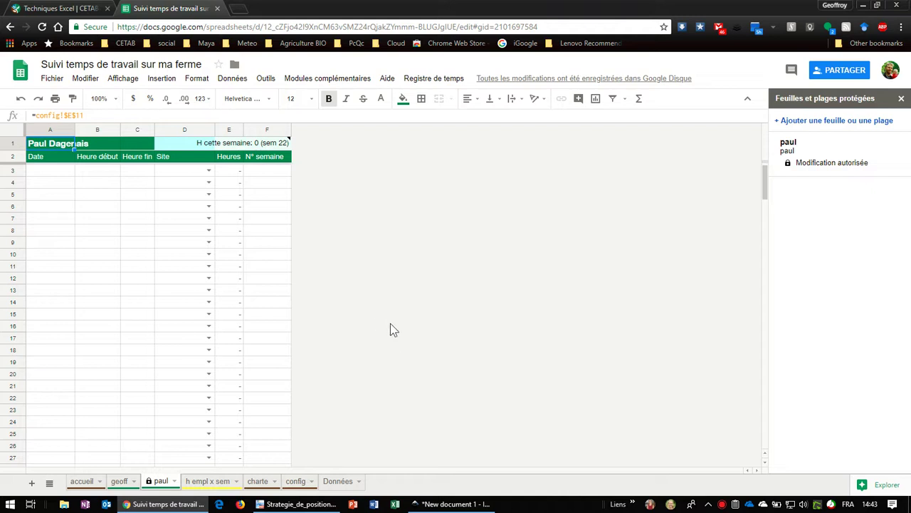
# Enter a first test entry in row 3: 14 mai, 9:00 to 11:00, site Champ
pyautogui.click(240, 209)
pyautogui.click(59, 174)
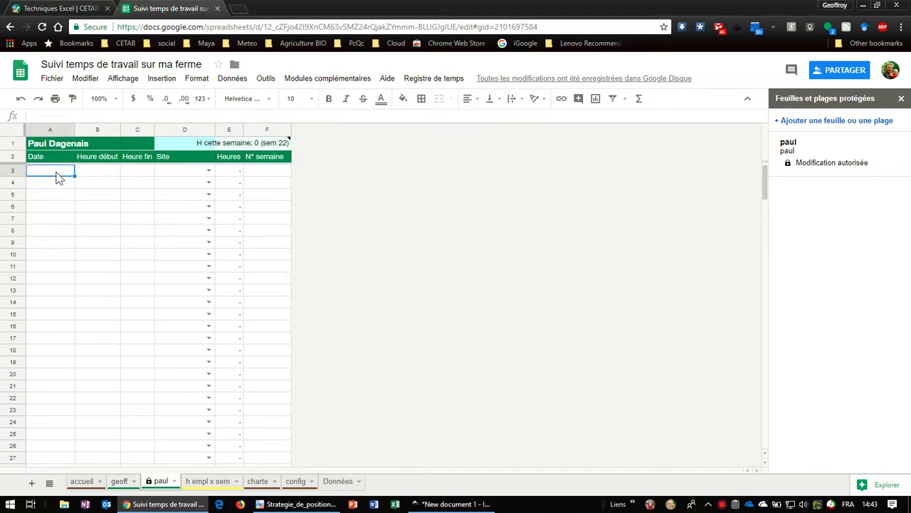
pyautogui.write('14 ')
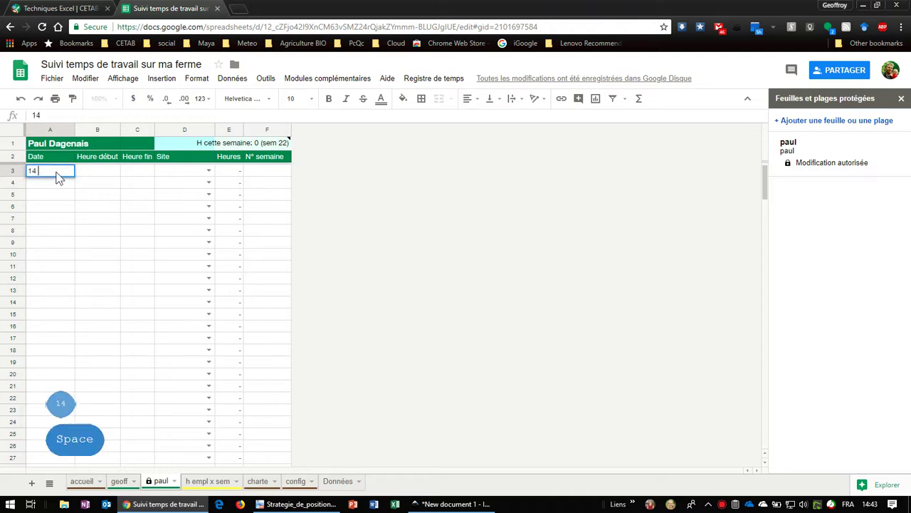
pyautogui.write('mai')
pyautogui.press('Tab')
pyautogui.write('9:00')
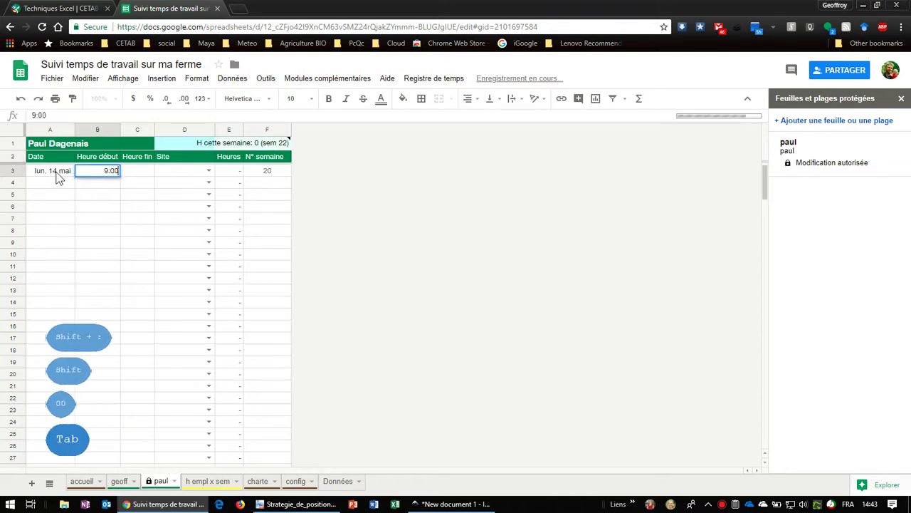
pyautogui.press('Tab')
pyautogui.write('11:0')
pyautogui.press('Tab')
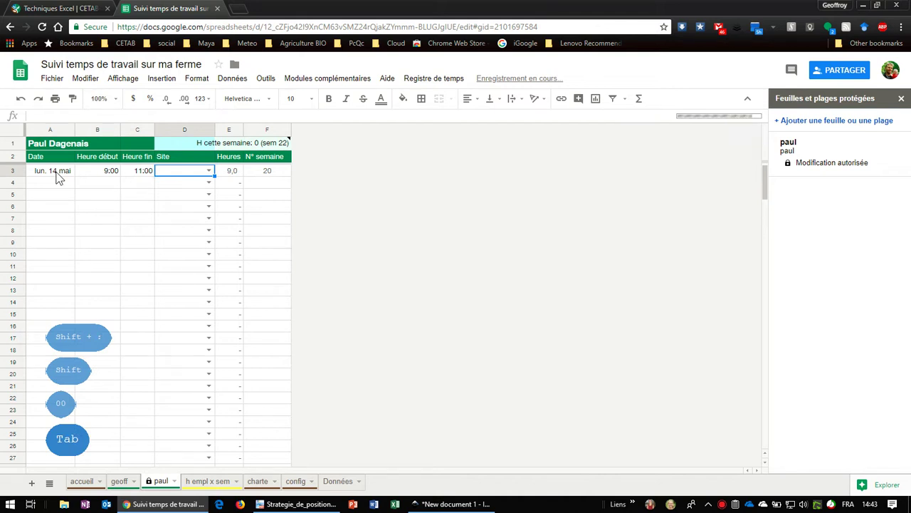
pyautogui.scroll(-1, 211, 174)
pyautogui.scroll(1, 210, 173)
pyautogui.write('C')
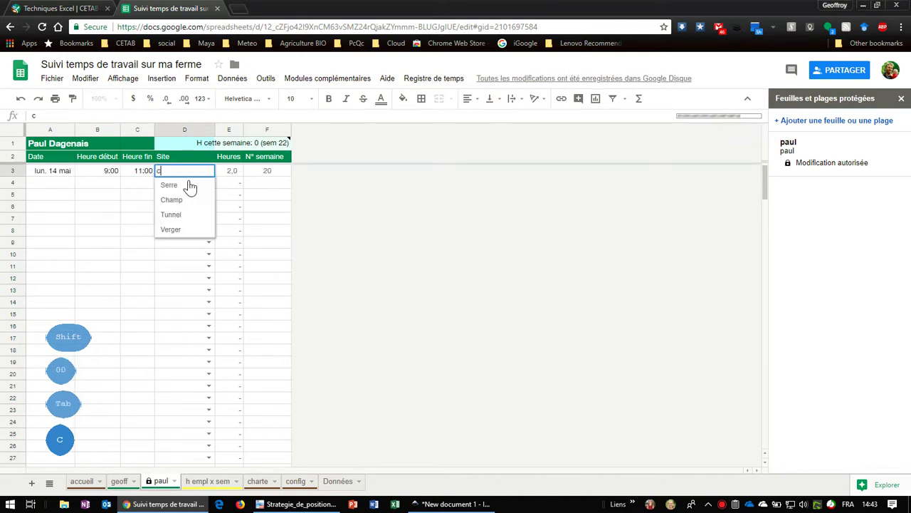
pyautogui.click(188, 186)
# Add a second entry in row 4 running from 11:00 to 12:00
pyautogui.click(68, 186)
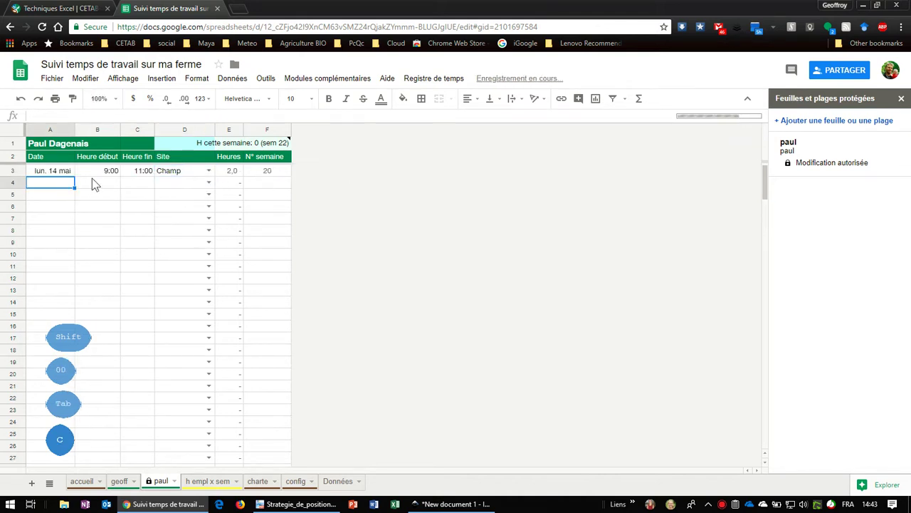
pyautogui.write('11')
pyautogui.press('BackSpace')
pyautogui.press('BackSpace')
pyautogui.press('BackSpace')
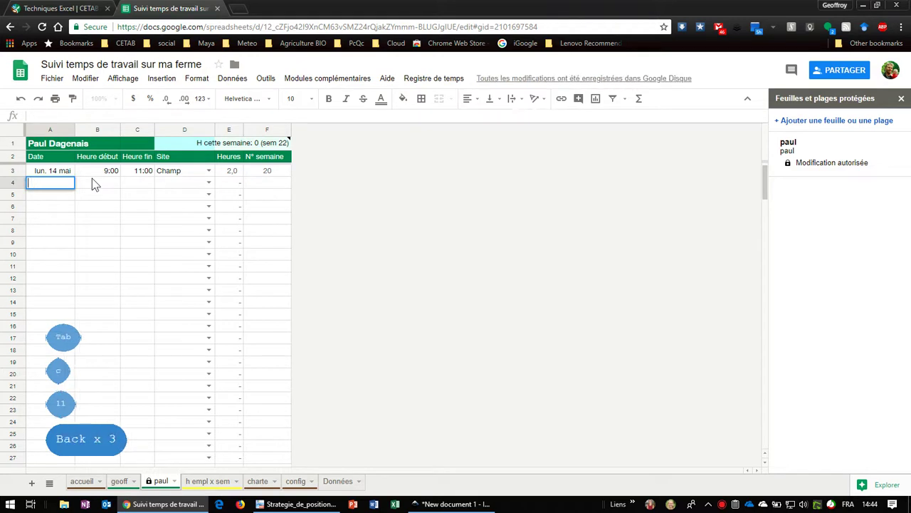
pyautogui.write('15 mai')
pyautogui.press('Tab')
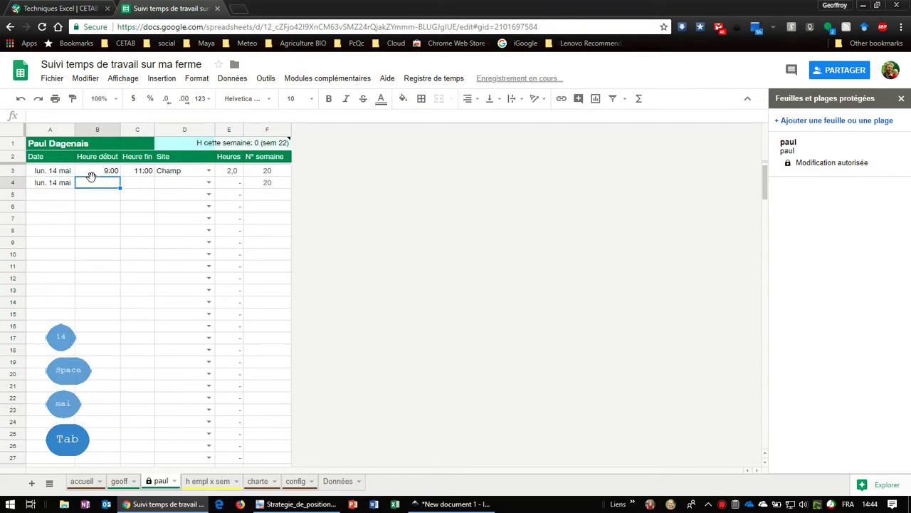
pyautogui.write('11:00')
pyautogui.press('Tab')
pyautogui.write('12')
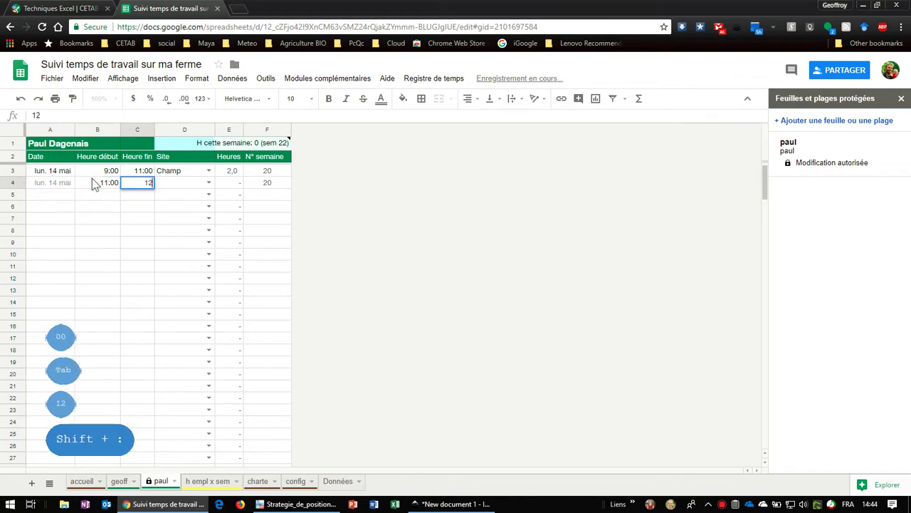
pyautogui.write(':00')
pyautogui.press('Tab')
pyautogui.press('Tab')
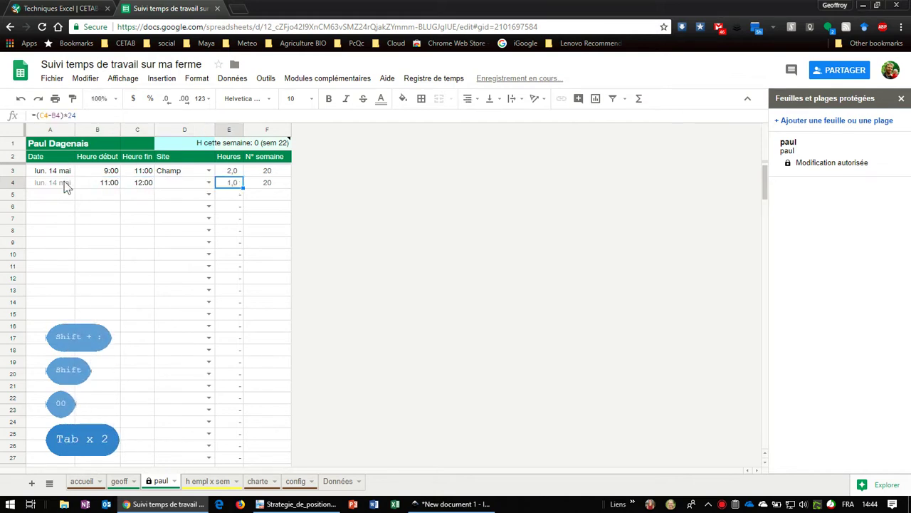
# Enter 14 mai in A5, clearing the rejected date after the invalid-data warning
pyautogui.click(64, 198)
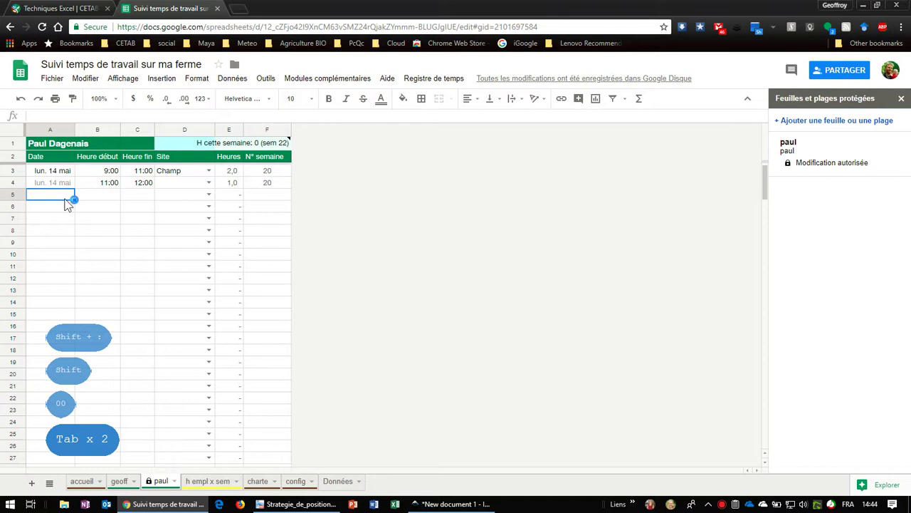
pyautogui.write('14:')
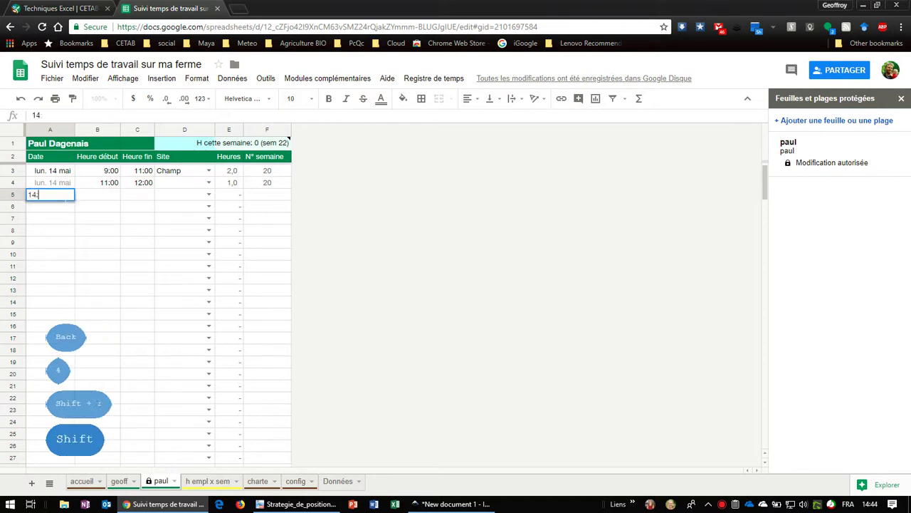
pyautogui.press('BackSpace')
pyautogui.press('BackSpace')
pyautogui.write('mai')
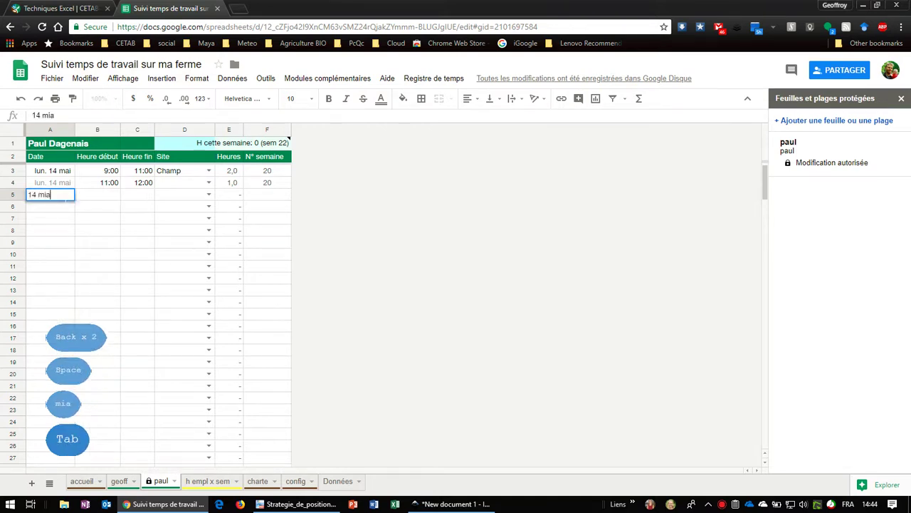
pyautogui.press('Tab')
pyautogui.press('Return')
pyautogui.press('\\')
pyautogui.press('Left')
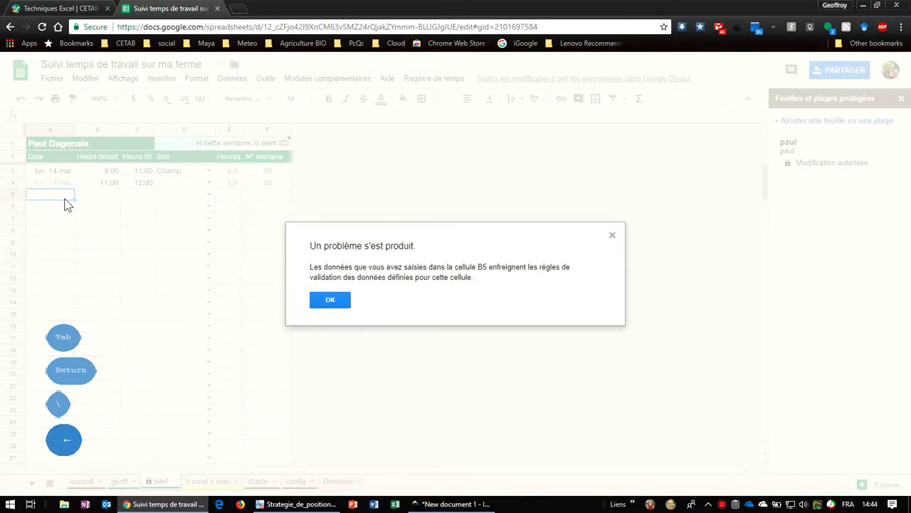
pyautogui.press('Escape')
pyautogui.write('14 m')
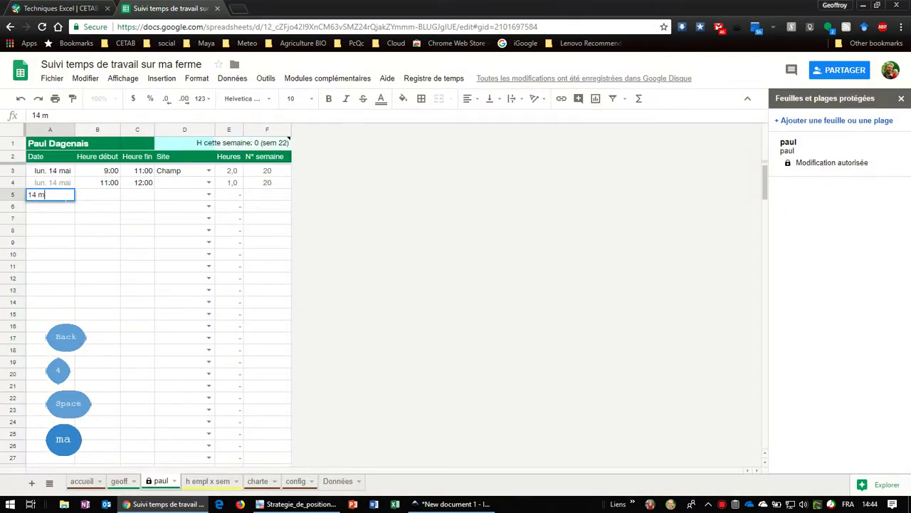
pyautogui.write('ai')
pyautogui.press('Tab')
# Give row 5 times 13:00 to 17:00 at Serre and check the computed hour totals
pyautogui.write('13')
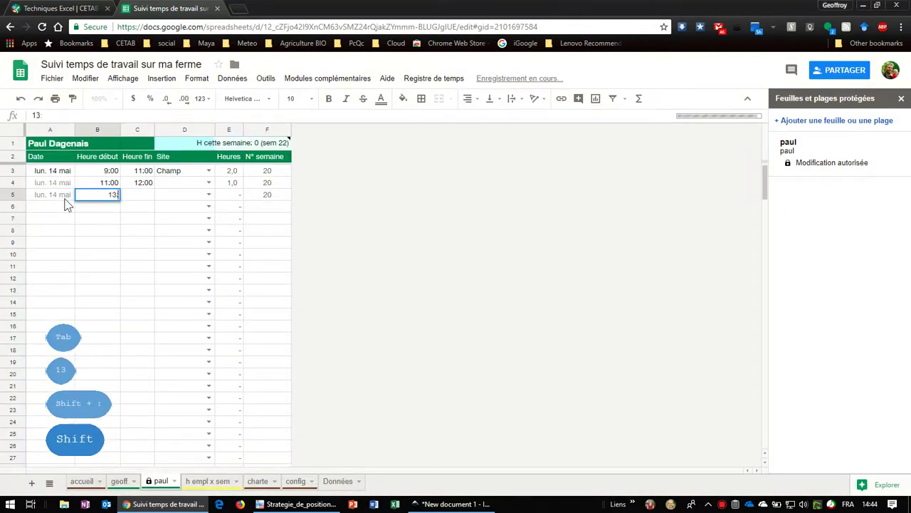
pyautogui.write(':00')
pyautogui.press('Tab')
pyautogui.write('1')
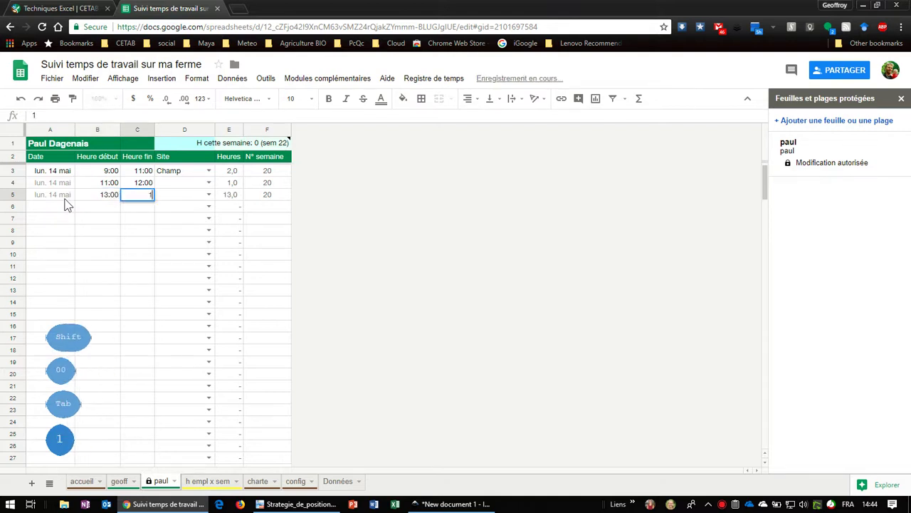
pyautogui.write('7:00')
pyautogui.press('Tab')
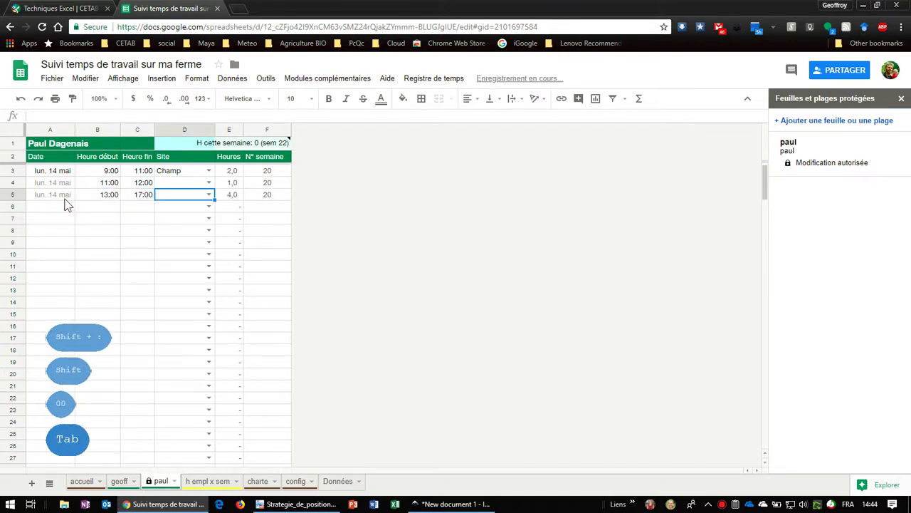
pyautogui.click(209, 194)
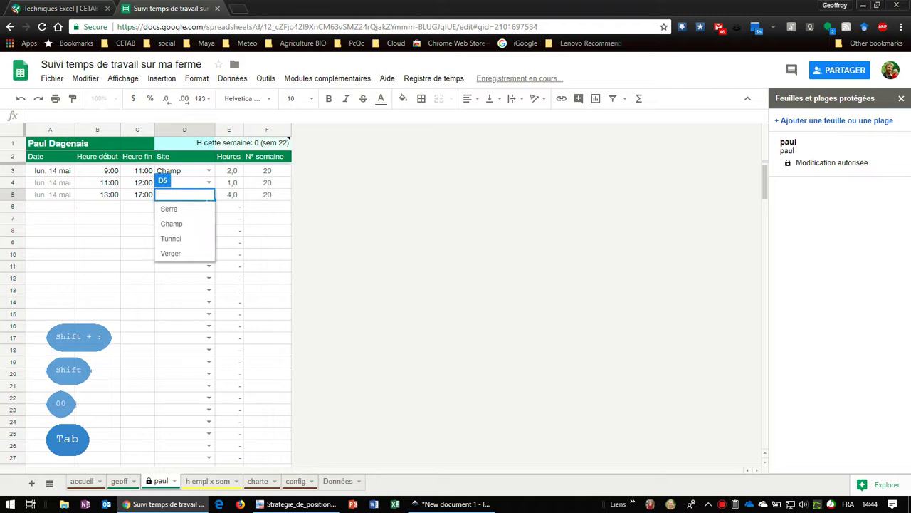
pyautogui.click(203, 217)
pyautogui.click(266, 237)
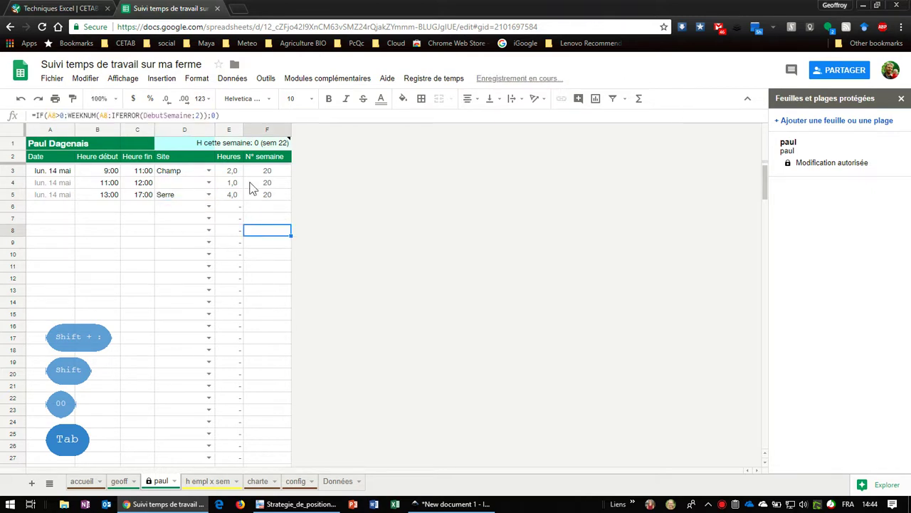
pyautogui.moveTo(231, 171); pyautogui.dragTo(232, 196)
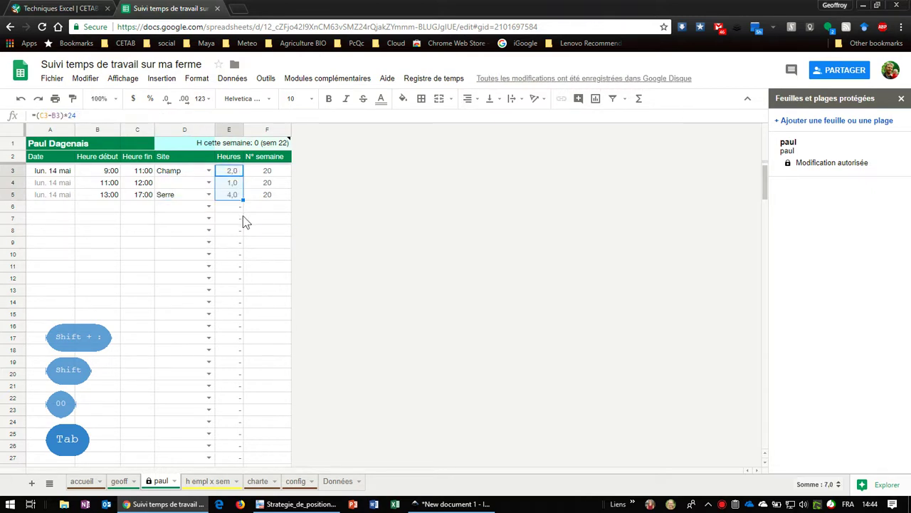
pyautogui.click(237, 210)
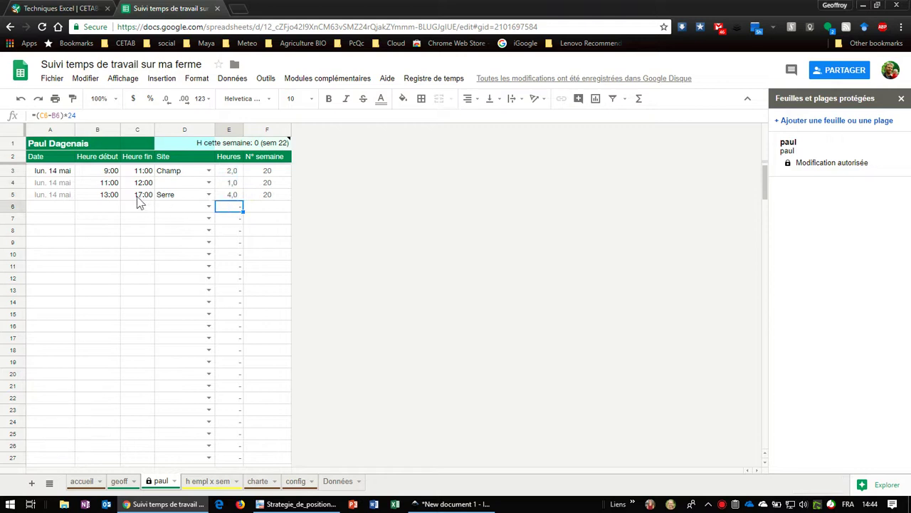
# Inspect the hour totals and stored end time values, glancing at the add-on menu and other sheet
pyautogui.click(237, 197)
pyautogui.moveTo(238, 175); pyautogui.dragTo(237, 196)
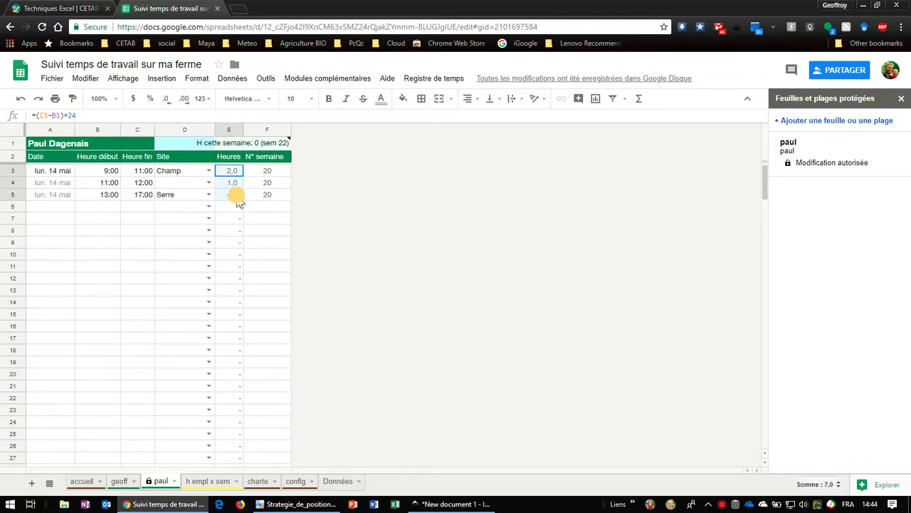
pyautogui.moveTo(107, 172); pyautogui.dragTo(139, 183)
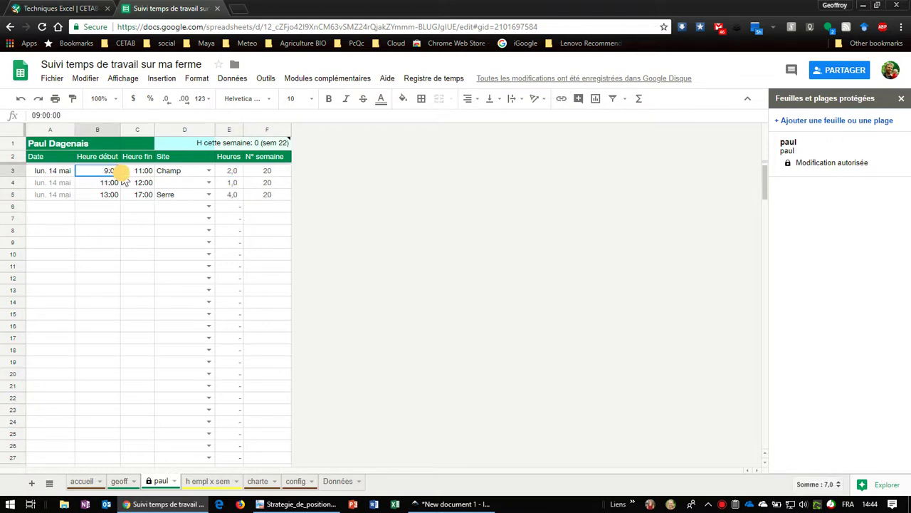
pyautogui.click(142, 196)
pyautogui.click(421, 80)
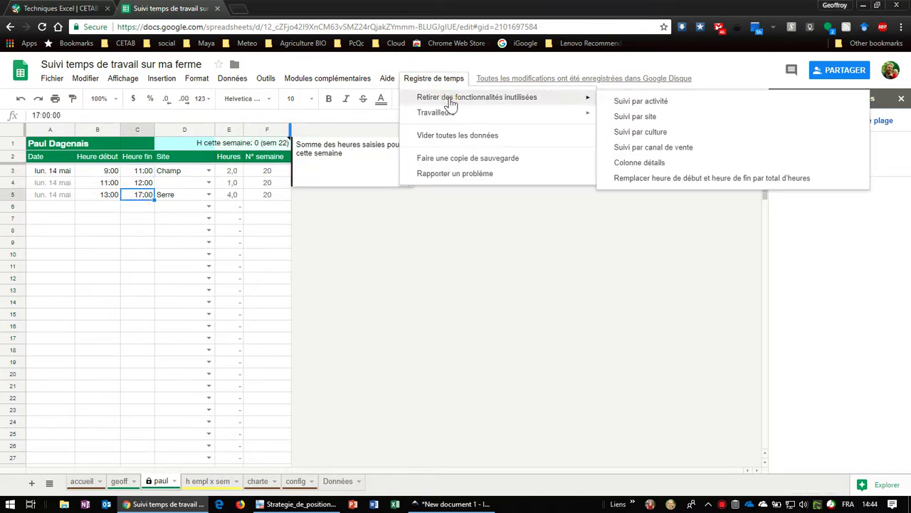
pyautogui.click(121, 481)
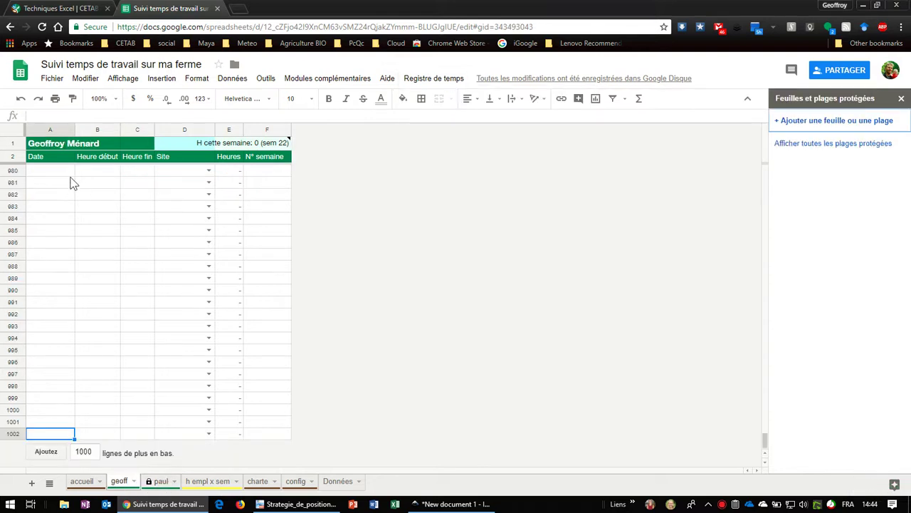
pyautogui.click(159, 481)
# Copy the three test rows A3:F5 from paul into the geoff sheet
pyautogui.moveTo(50, 171); pyautogui.dragTo(260, 203)
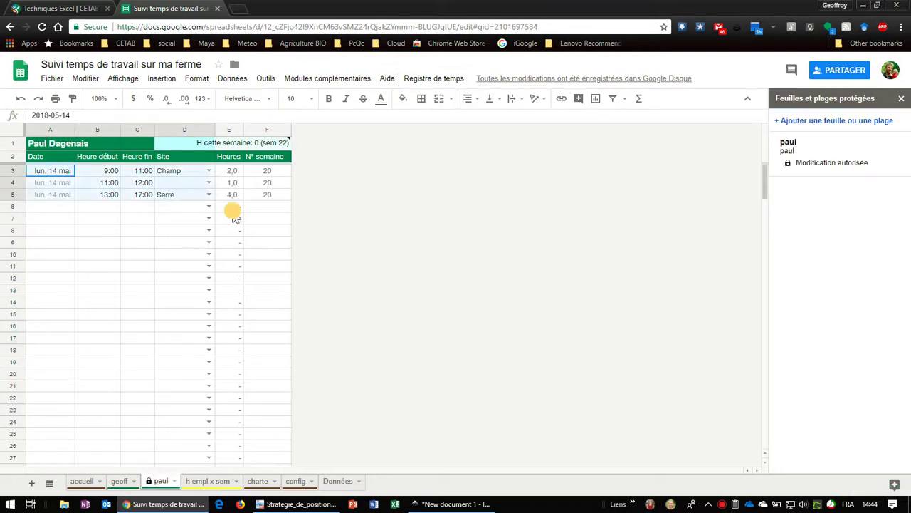
pyautogui.hotkey('ctrl', 'c')
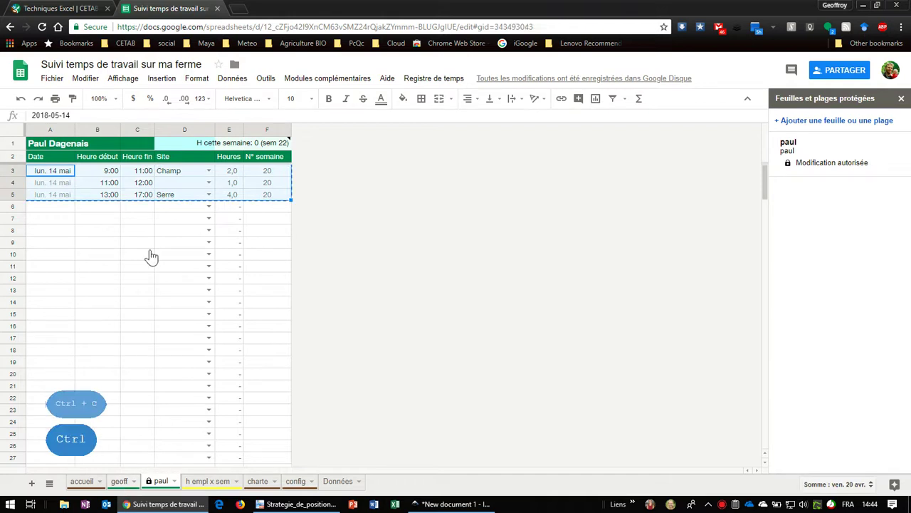
pyautogui.hotkey('ctrl', 'shift', 'pageup')
pyautogui.click(63, 172)
pyautogui.hotkey('ctrl', 'v')
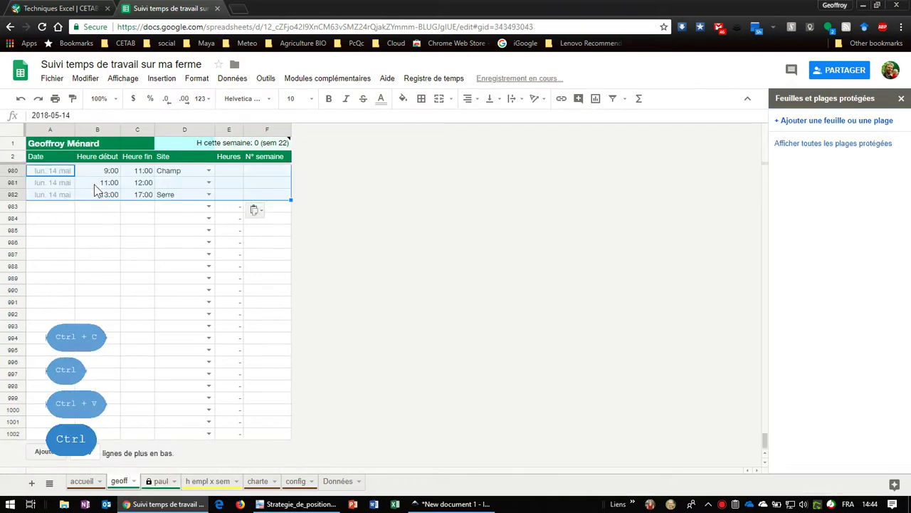
pyautogui.click(192, 240)
# Back on paul, request replacing the start and end time columns with total hours
pyautogui.click(160, 481)
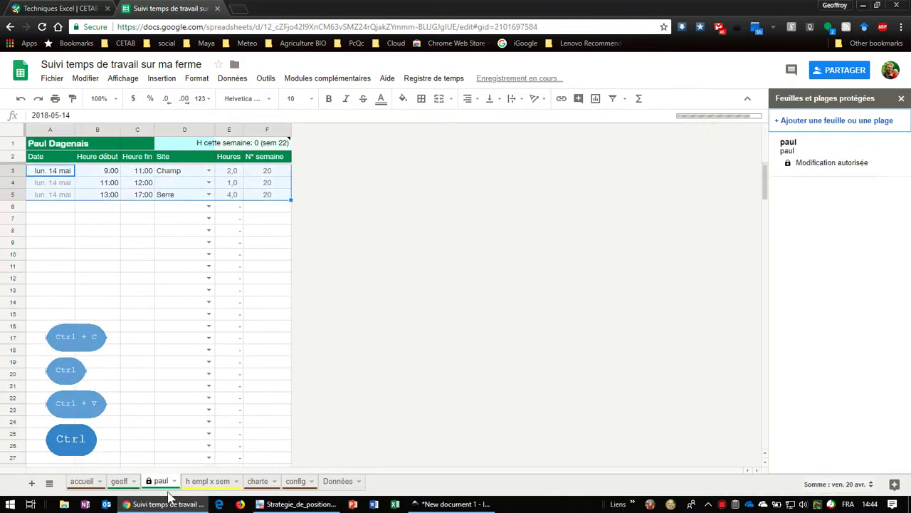
pyautogui.click(408, 77)
pyautogui.moveTo(477, 96)
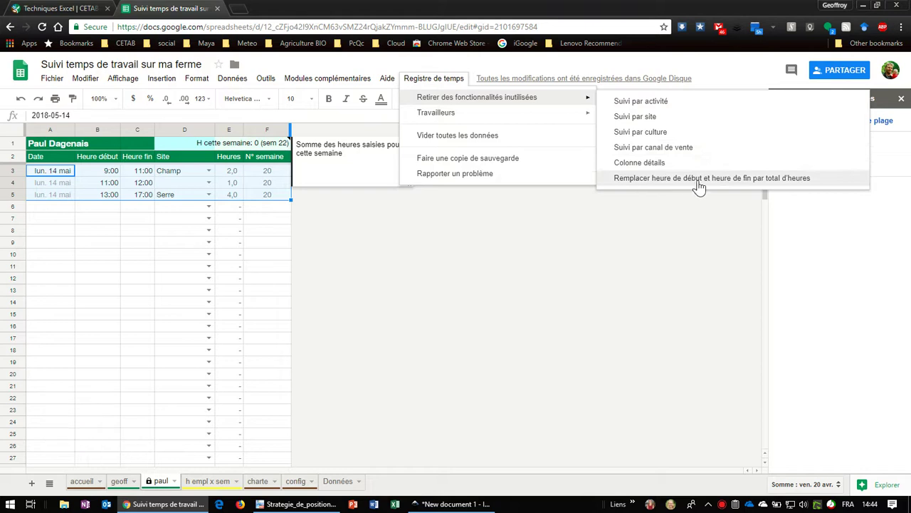
pyautogui.click(698, 187)
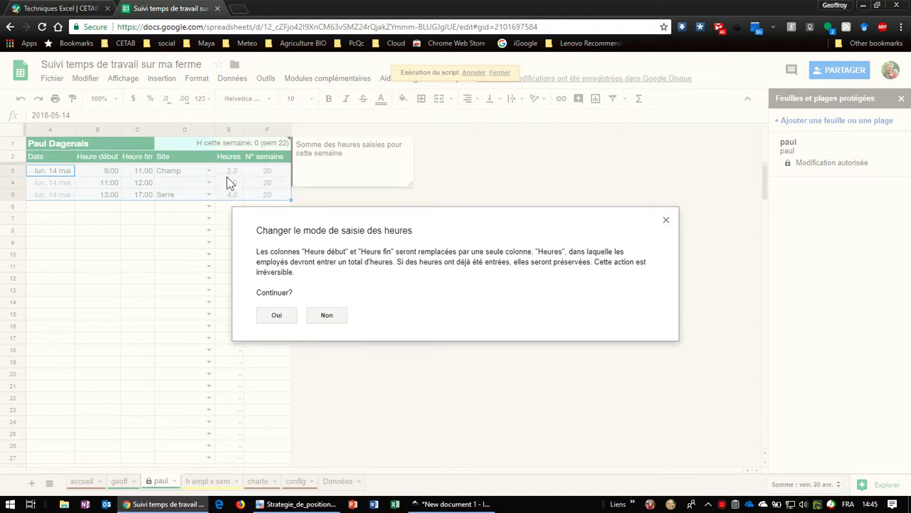
# Accept the switch to a single Heures column and check the hours formulas in E3–E5
pyautogui.click(278, 317)
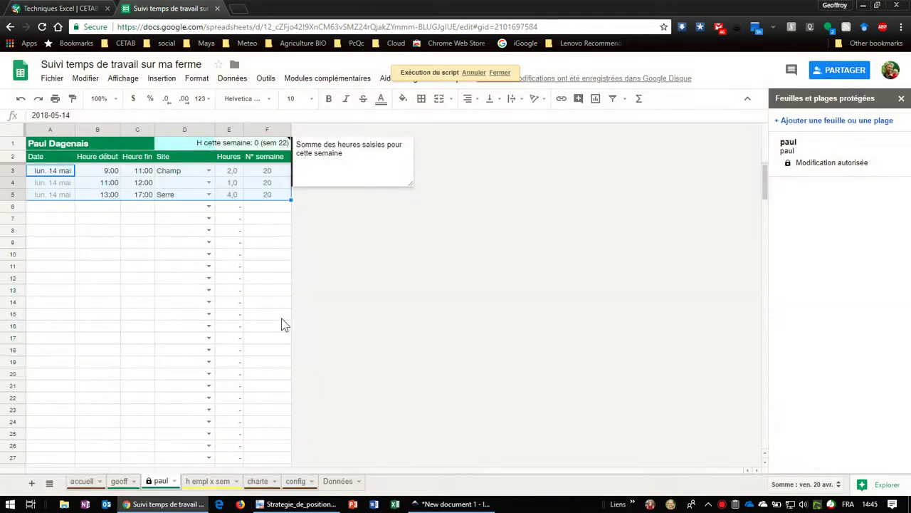
pyautogui.click(230, 170)
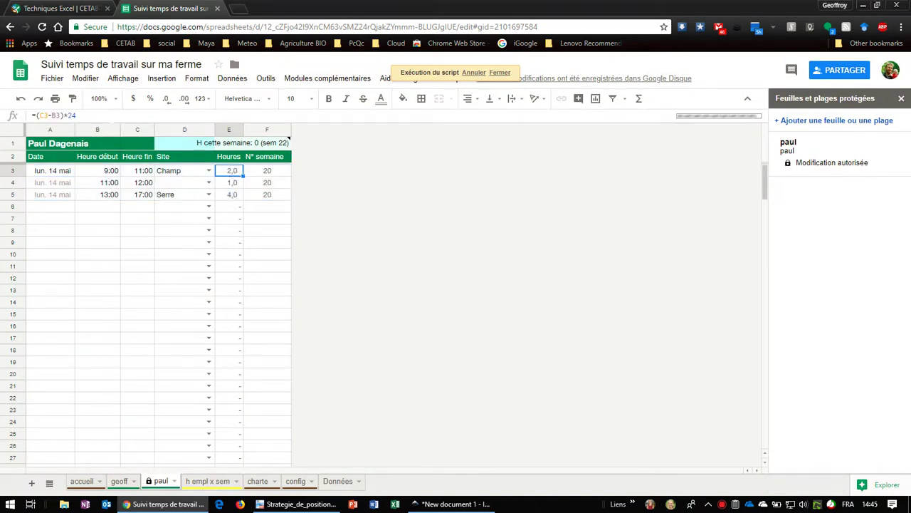
pyautogui.press('F2')
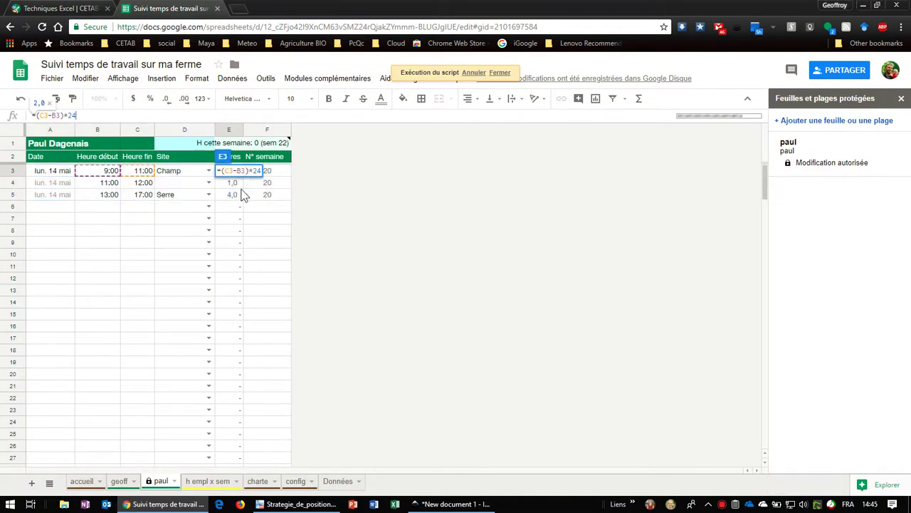
pyautogui.press('Escape')
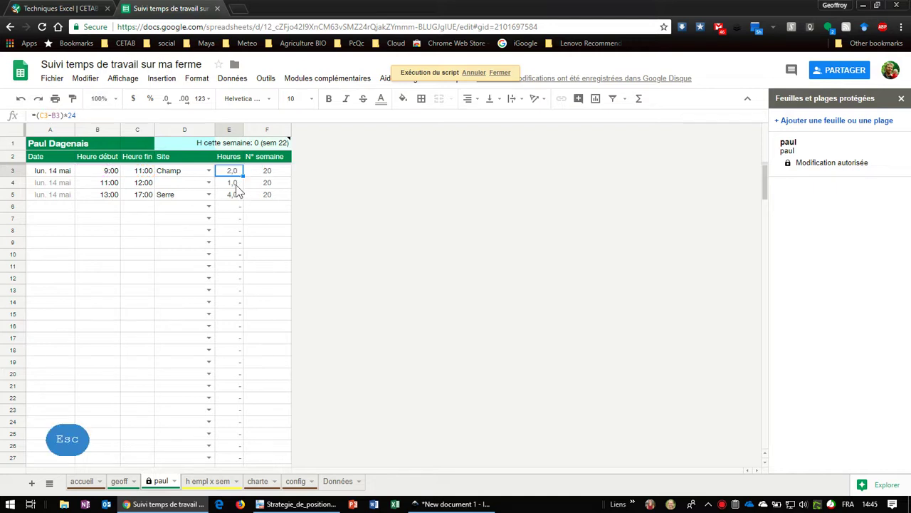
pyautogui.click(234, 184)
pyautogui.click(235, 195)
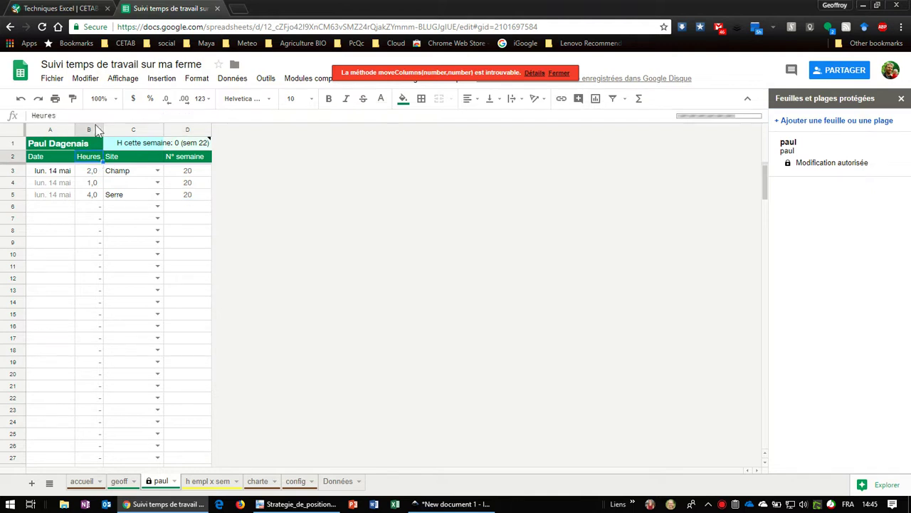
# Review the converted hours values in B3–B5 and the Champ site in C3
pyautogui.click(92, 171)
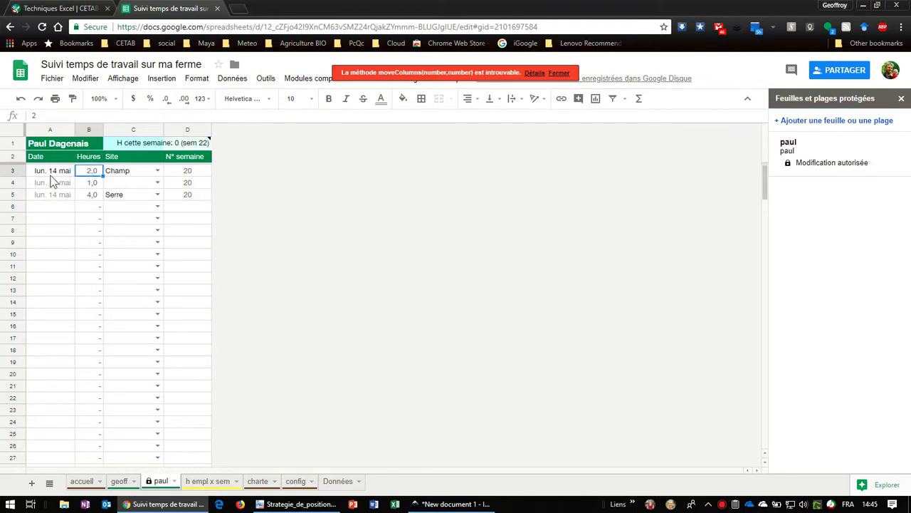
pyautogui.click(97, 182)
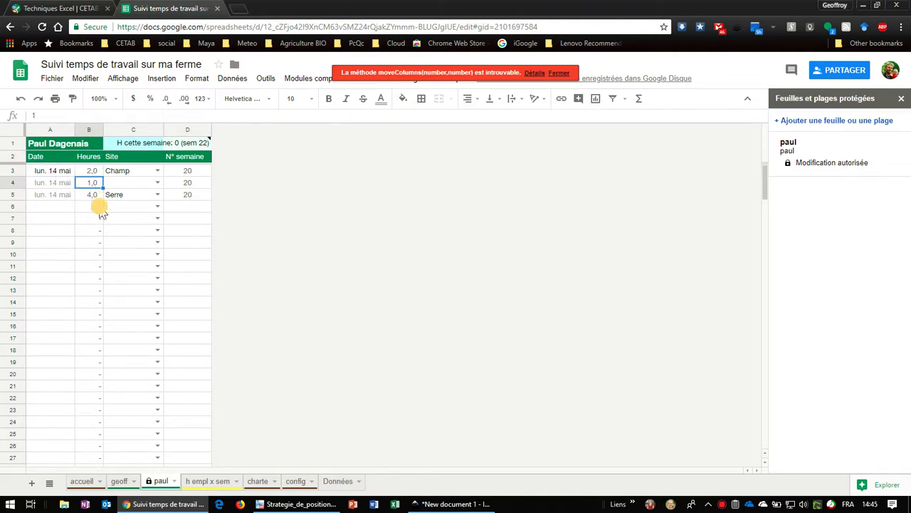
pyautogui.click(98, 195)
pyautogui.click(95, 171)
pyautogui.click(99, 195)
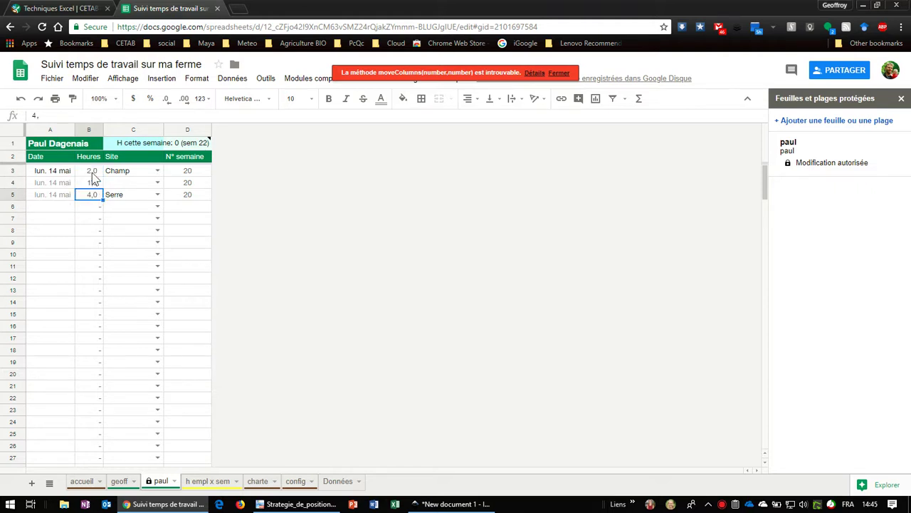
pyautogui.click(92, 172)
pyautogui.click(120, 173)
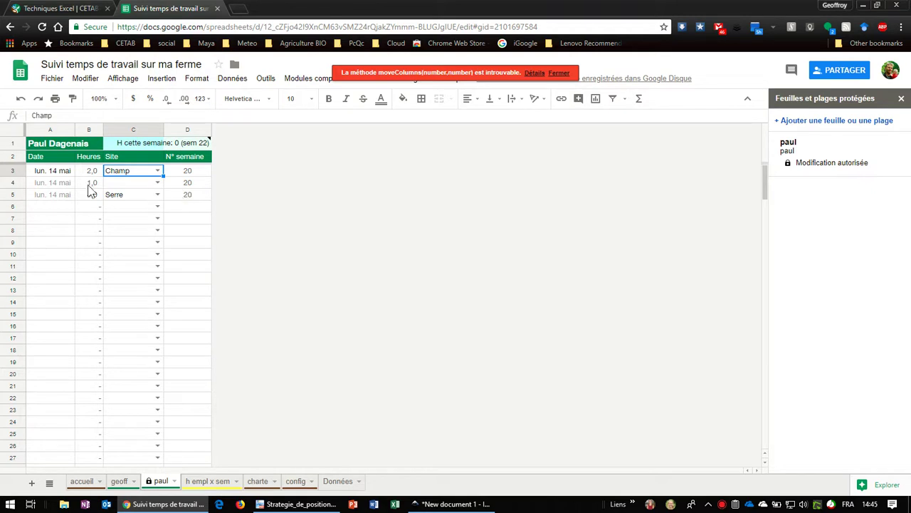
# Inspect the empty row 6 cells and its site dropdown without entering anything
pyautogui.click(50, 208)
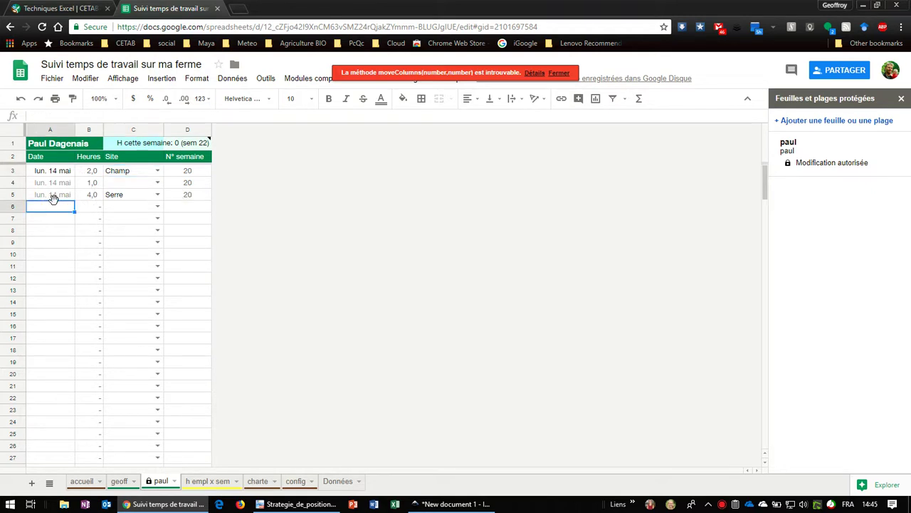
pyautogui.click(91, 208)
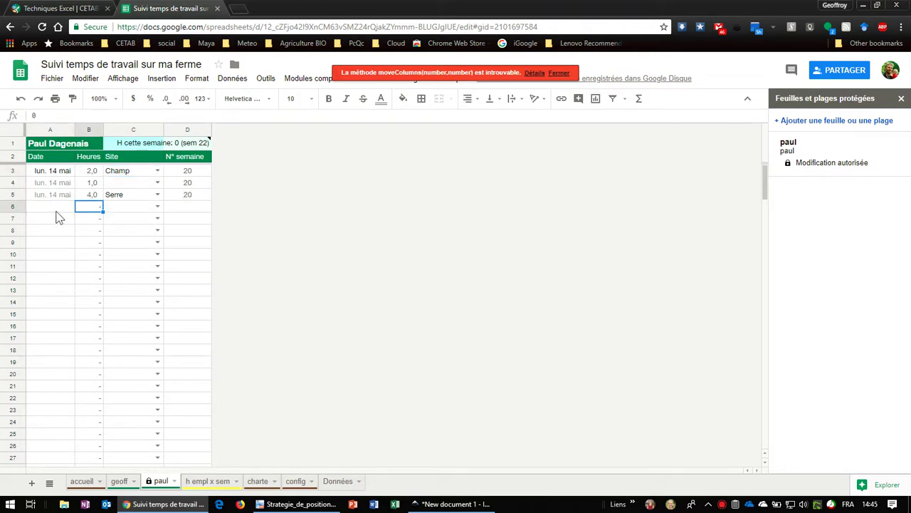
pyautogui.click(156, 206)
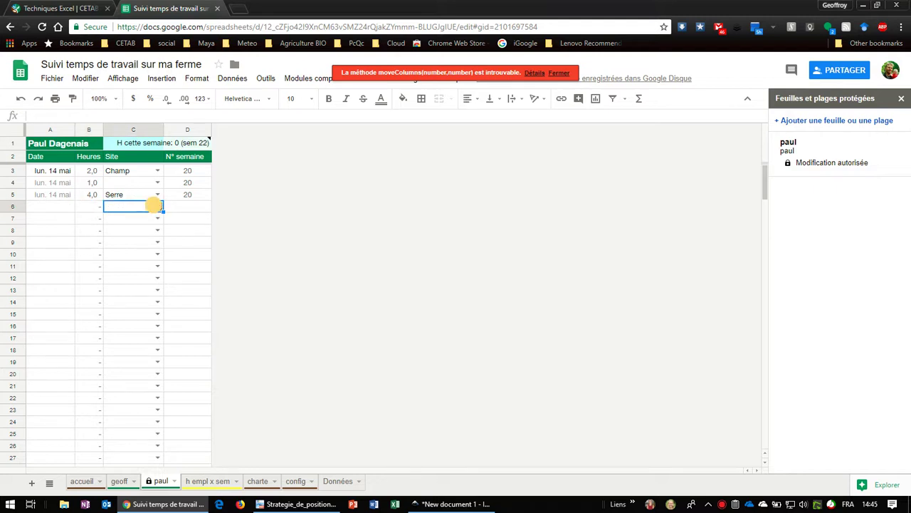
pyautogui.click(89, 205)
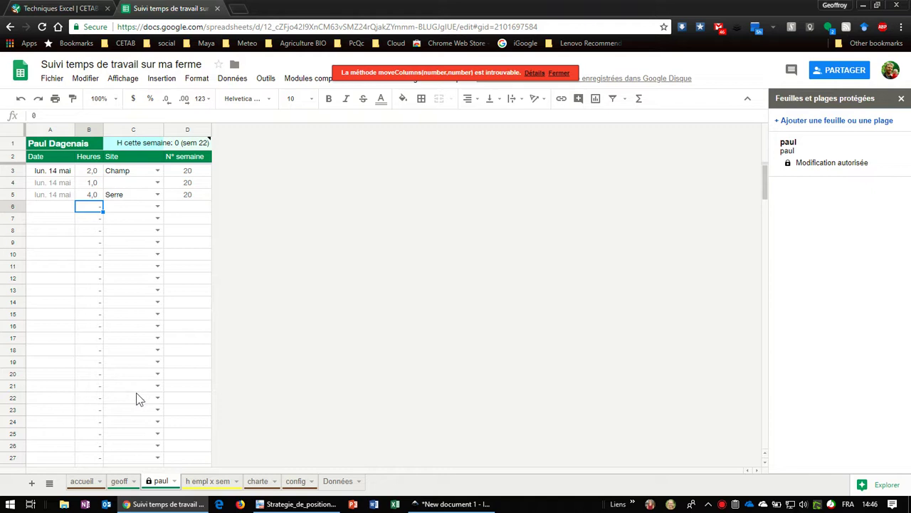
# Glance at the other worker's sheet, undo the last change, and dismiss the moveColumns error
pyautogui.click(122, 481)
pyautogui.click(158, 481)
pyautogui.hotkey('ctrl', 'z')
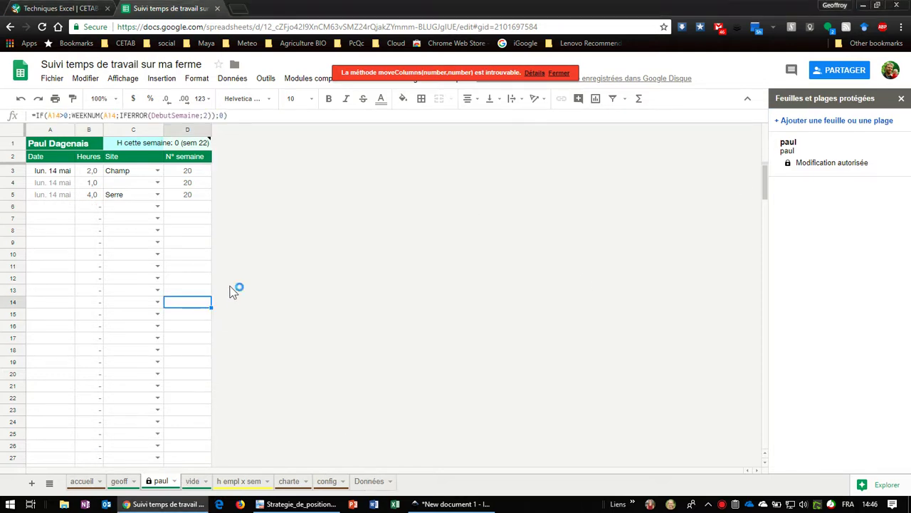
pyautogui.click(566, 74)
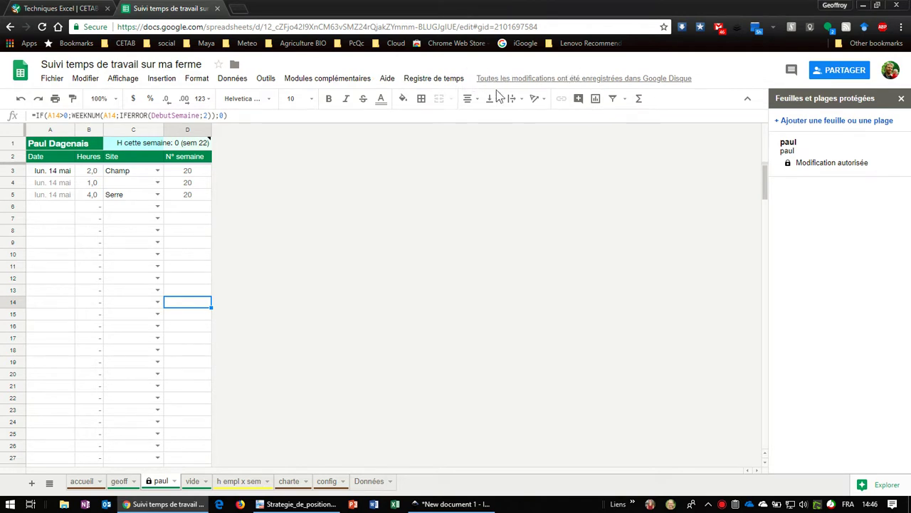
# Bring up the Registre de temps add-on menu
pyautogui.click(411, 80)
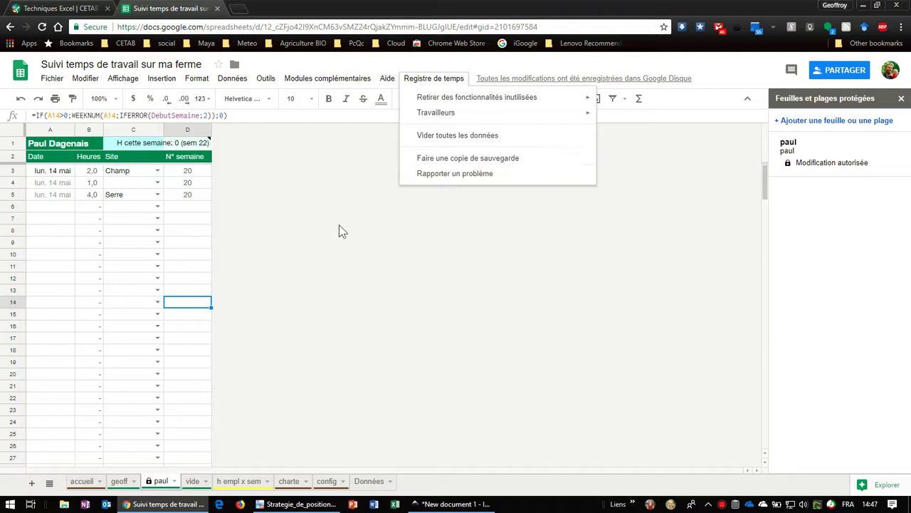
pyautogui.click(258, 277)
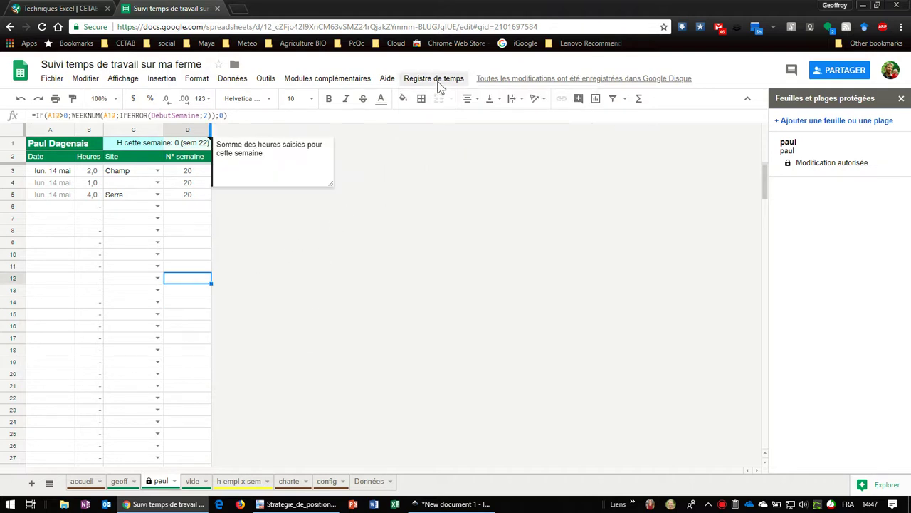
pyautogui.moveTo(187, 143)
pyautogui.click(422, 81)
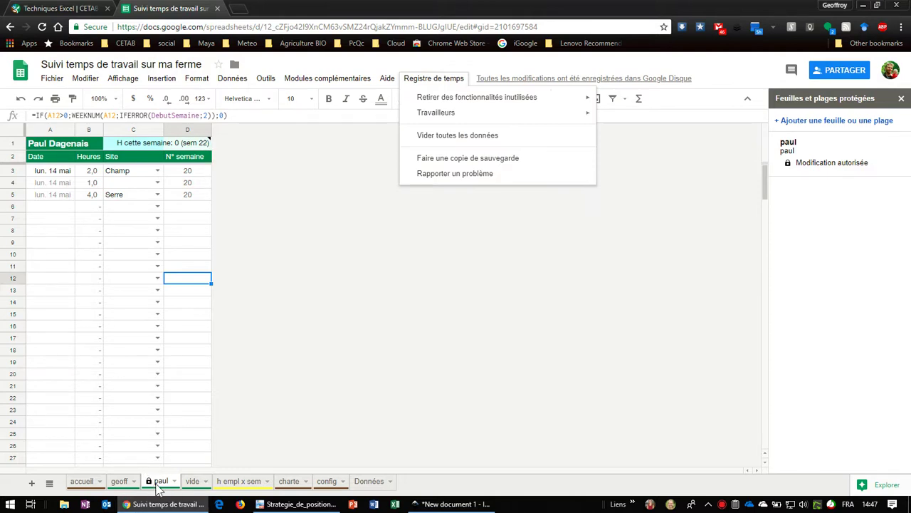
# Delete the second worker from config with Supprimer un travailleur, removing their sheet but keeping their data history
pyautogui.click(327, 482)
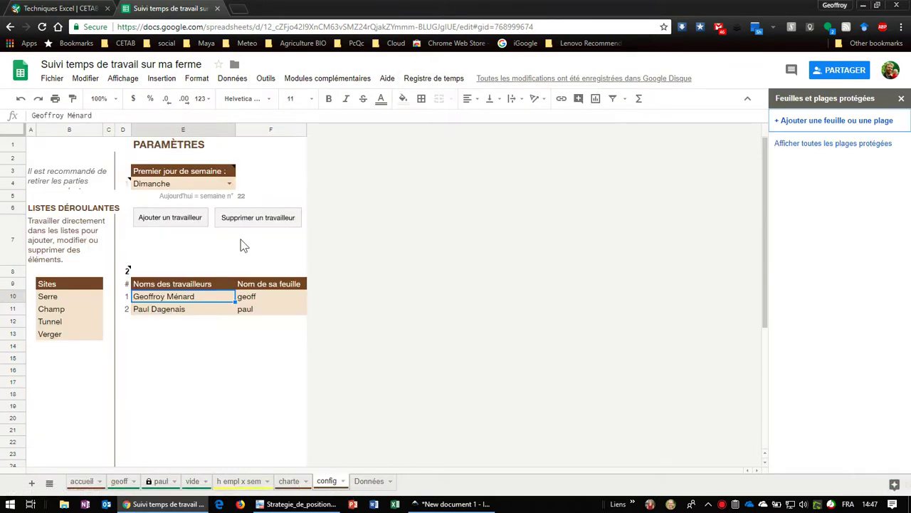
pyautogui.click(206, 309)
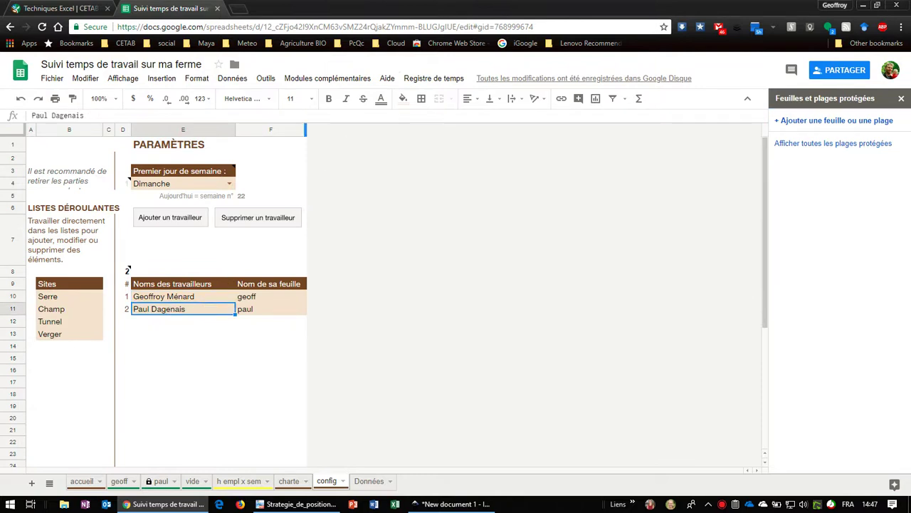
pyautogui.click(428, 80)
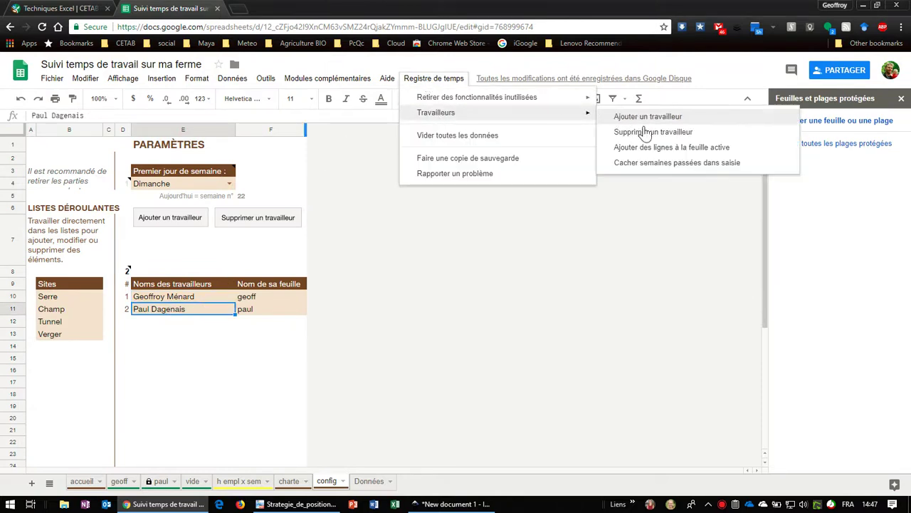
pyautogui.click(644, 130)
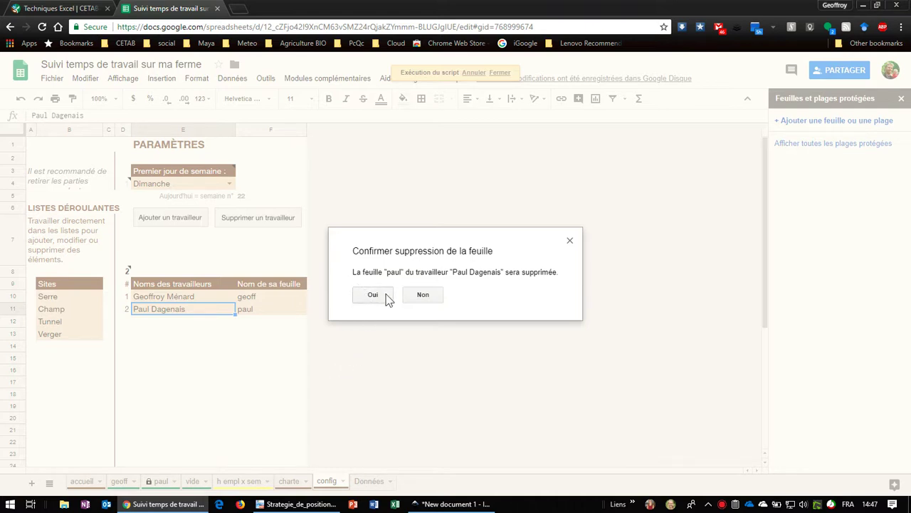
pyautogui.click(375, 296)
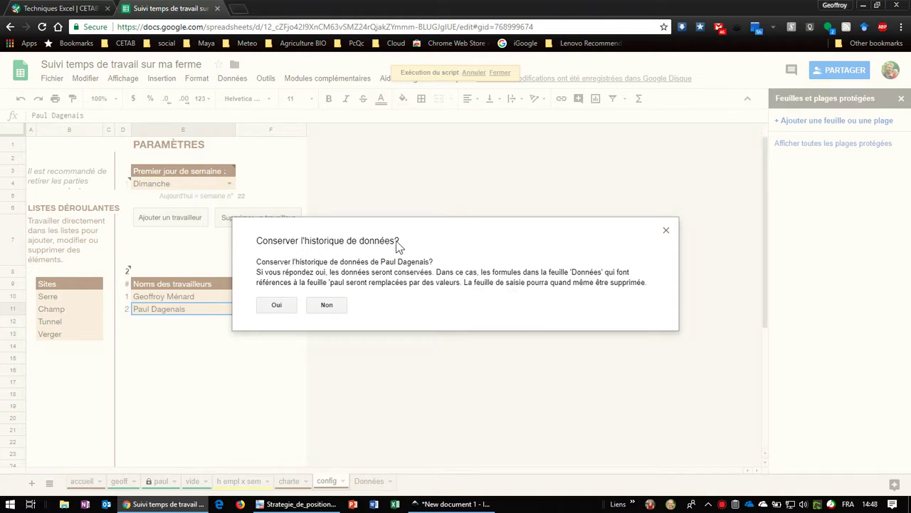
pyautogui.click(277, 305)
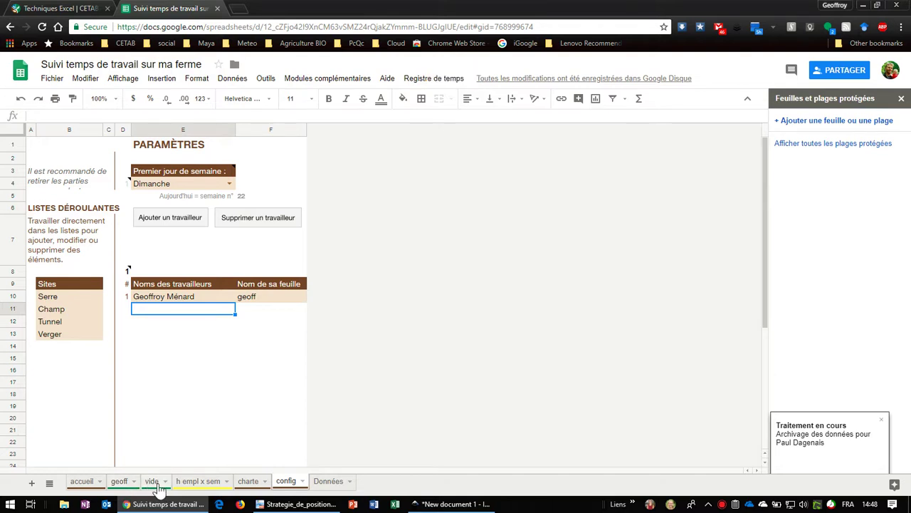
# Go to the Données sheet and scroll through its archived entries
pyautogui.click(329, 483)
pyautogui.click(101, 244)
pyautogui.scroll(-5, 101, 244)
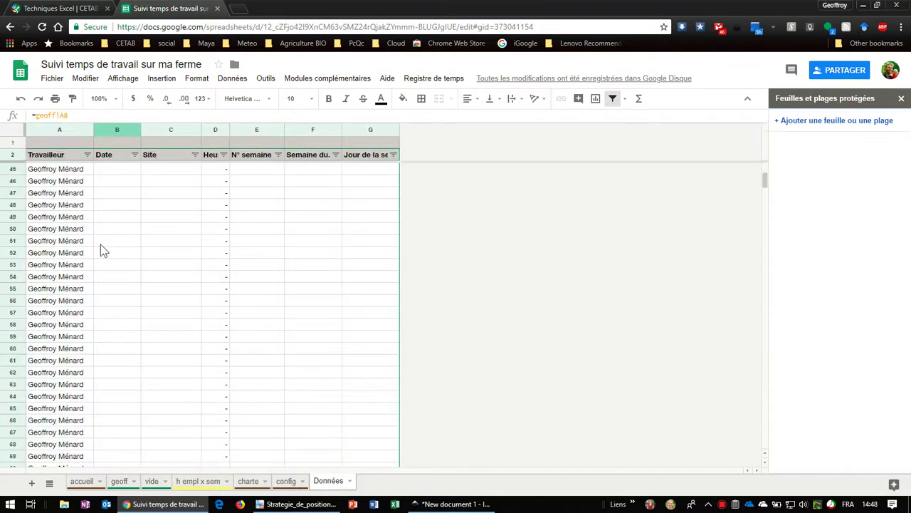
pyautogui.scroll(-15, 101, 245)
pyautogui.scroll(-15, 100, 244)
pyautogui.scroll(-20, 292, 255)
pyautogui.scroll(-20, 292, 255)
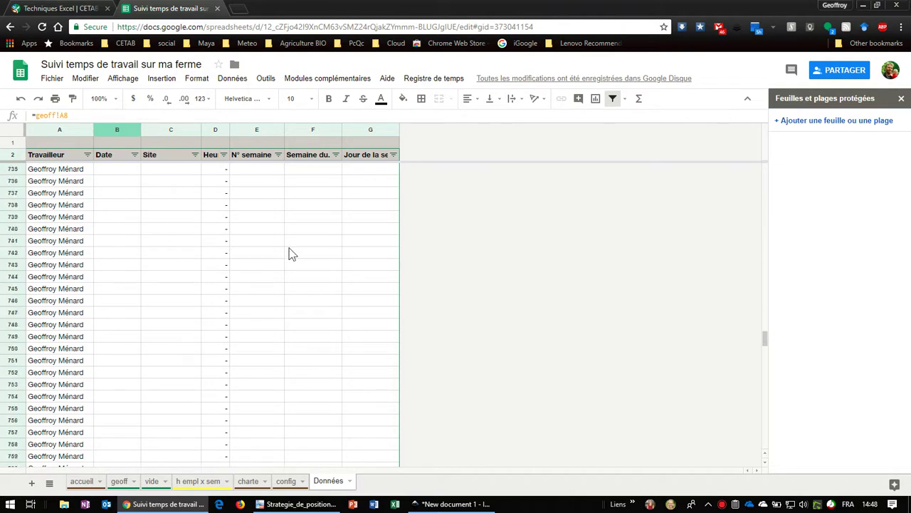
pyautogui.scroll(-20, 292, 255)
pyautogui.scroll(-20, 292, 254)
pyautogui.scroll(-3, 292, 254)
pyautogui.scroll(5, 291, 252)
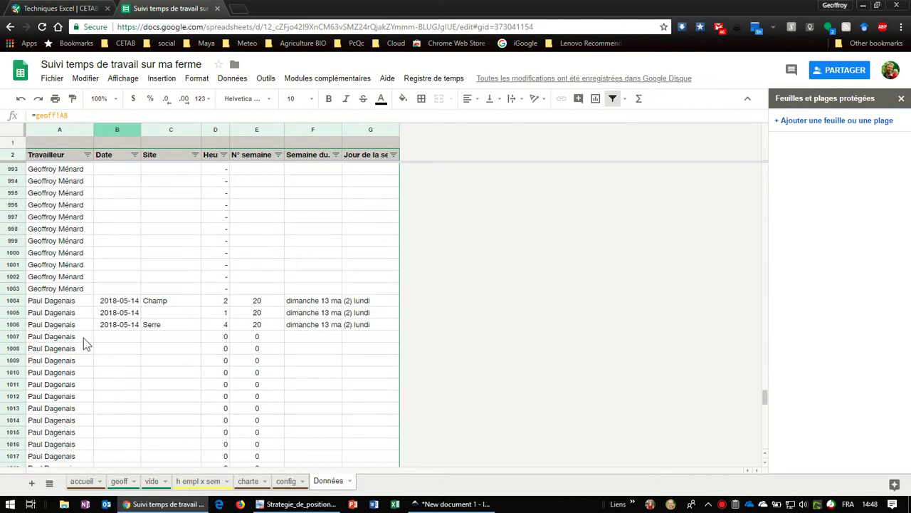
# Check the 14 May entries' dates, sites, linking formulas and week numbers in Données
pyautogui.click(142, 299)
pyautogui.click(144, 300)
pyautogui.click(173, 325)
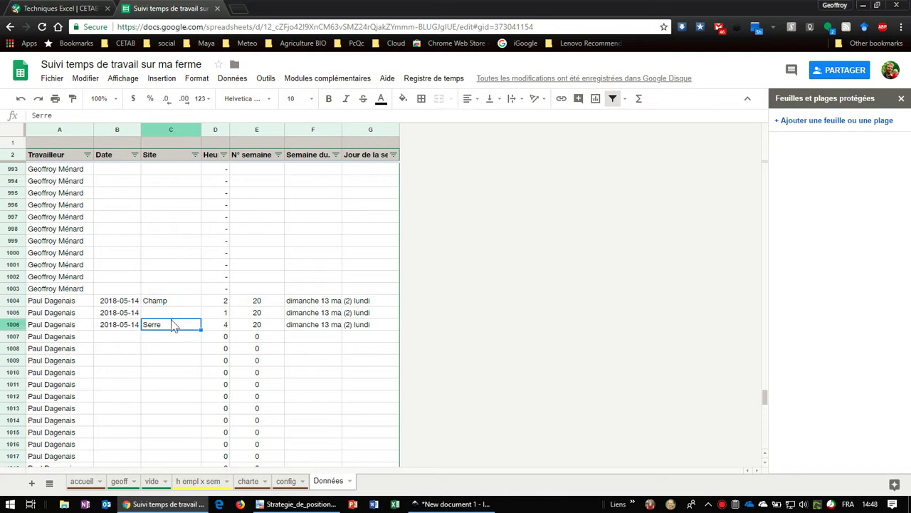
pyautogui.click(179, 266)
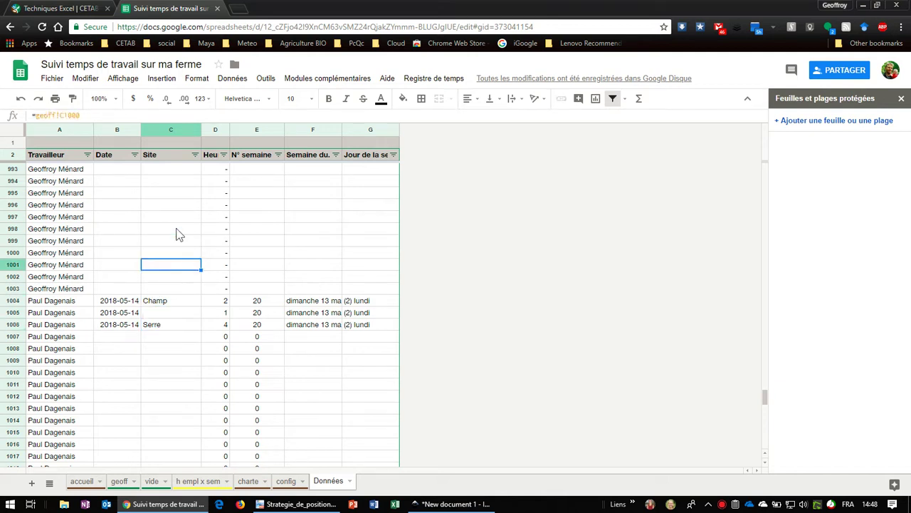
pyautogui.click(123, 245)
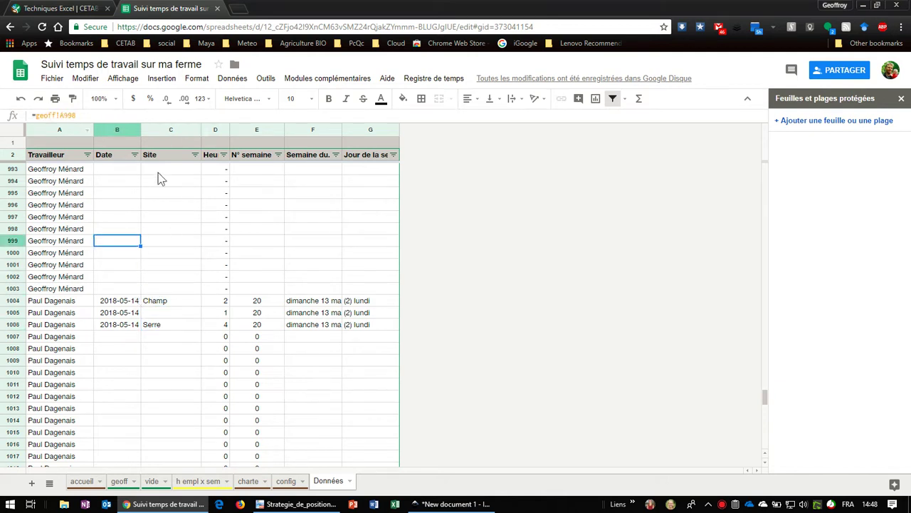
pyautogui.click(91, 114)
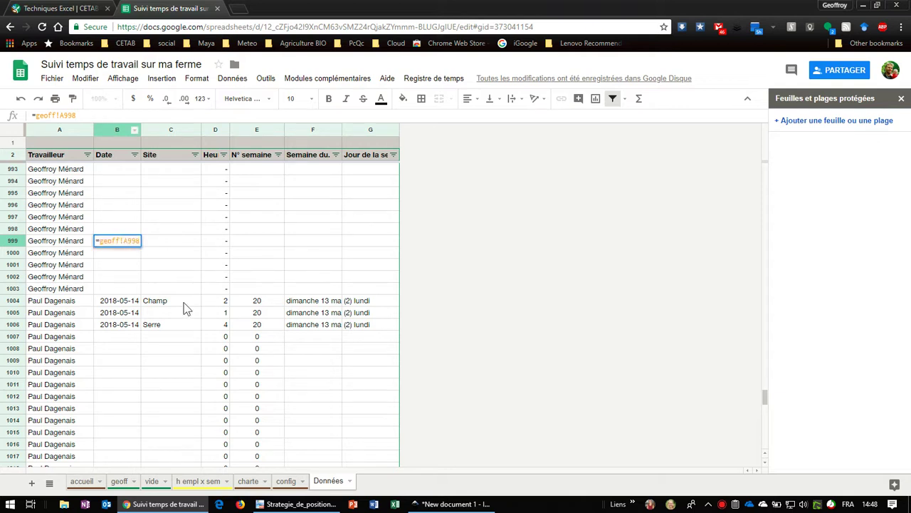
pyautogui.press('Escape')
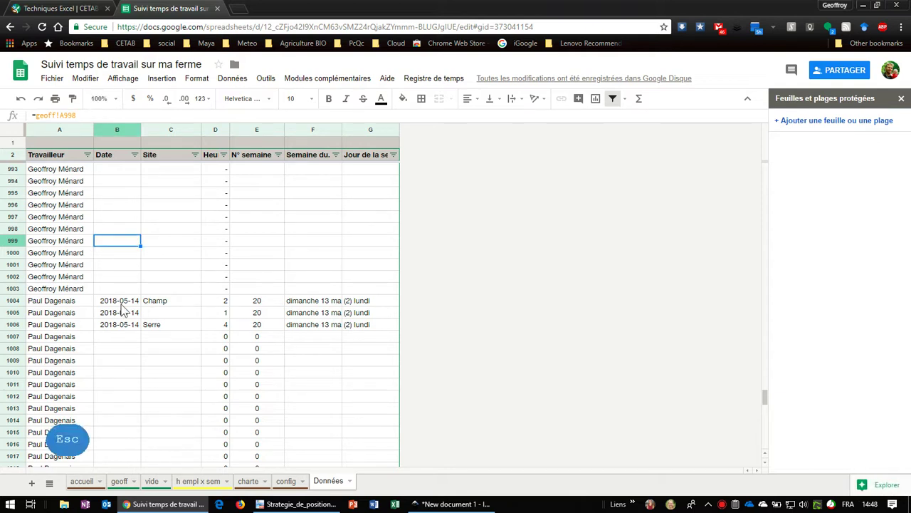
pyautogui.click(124, 303)
pyautogui.doubleClick(171, 302)
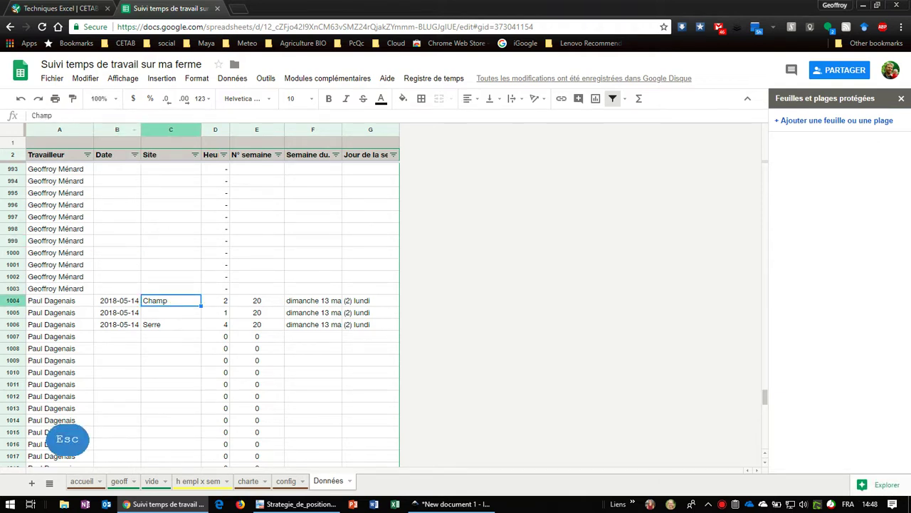
pyautogui.click(303, 300)
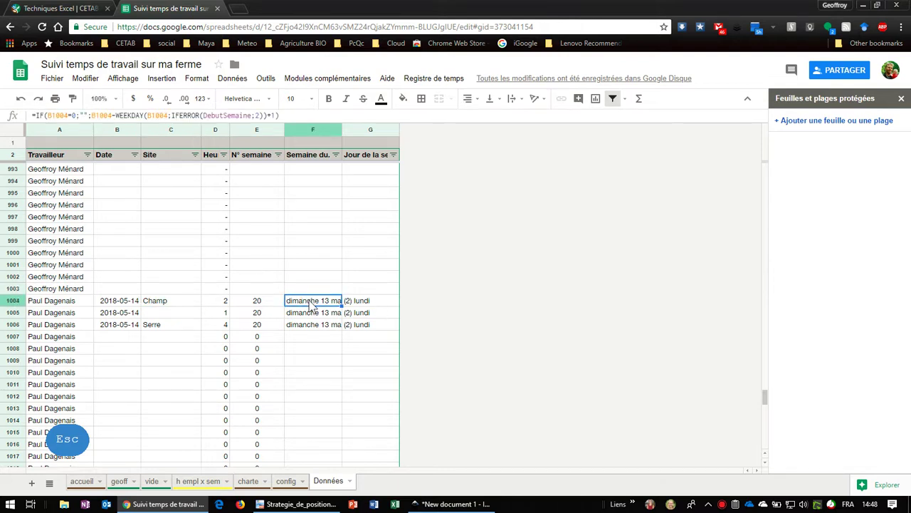
pyautogui.click(258, 303)
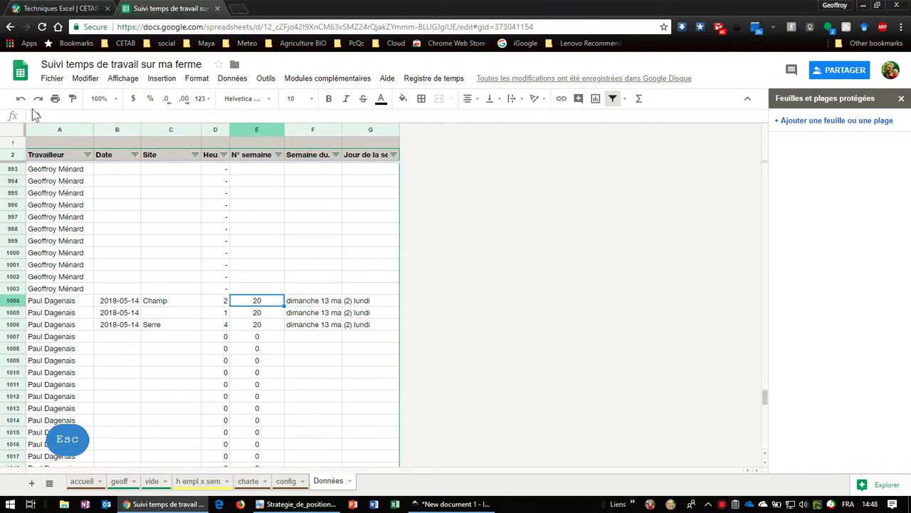
# On the config sheet, select the empty row under the worker list and open the add-on menu
pyautogui.click(287, 481)
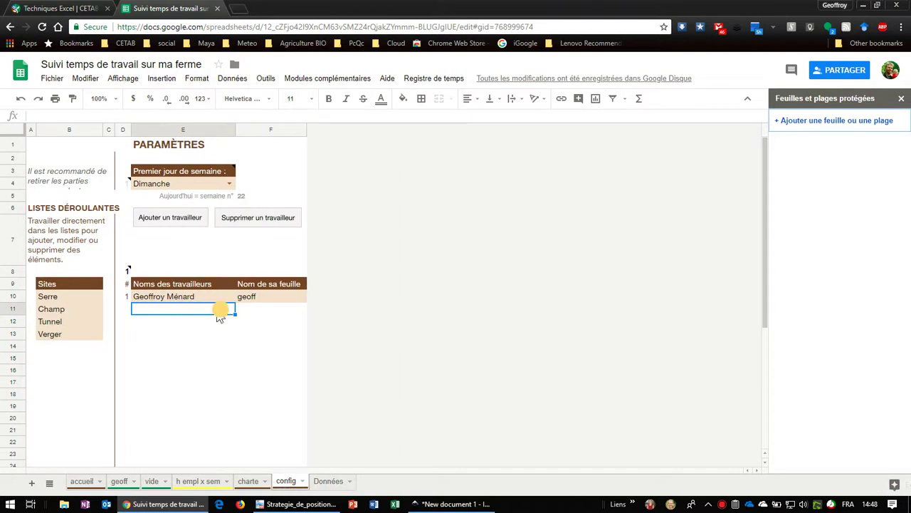
pyautogui.moveTo(279, 312); pyautogui.dragTo(131, 317)
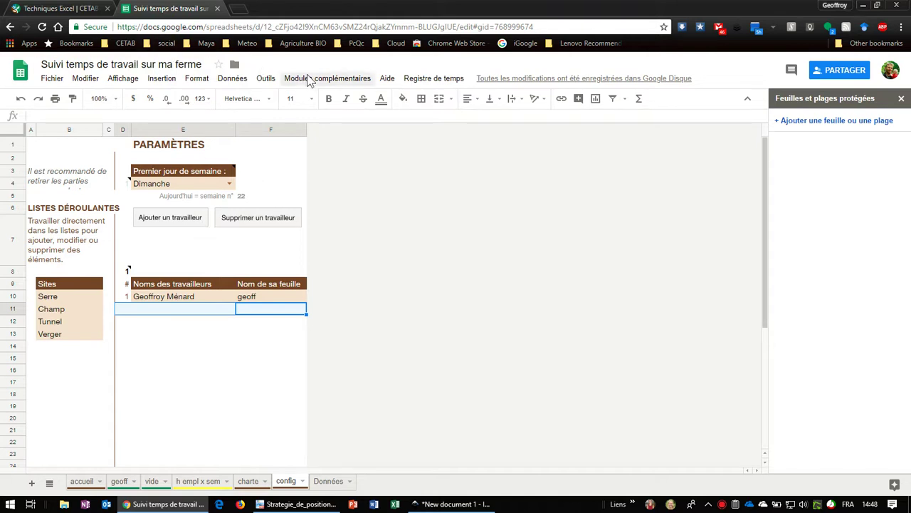
pyautogui.click(388, 78)
pyautogui.moveTo(433, 78)
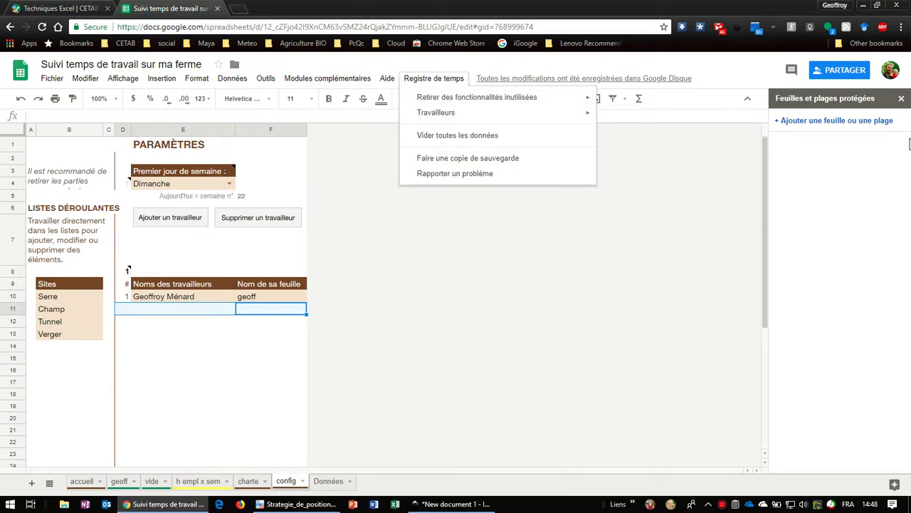
# Open the h empl x sem sheet and check its grand total and subtotal values
pyautogui.press('Escape')
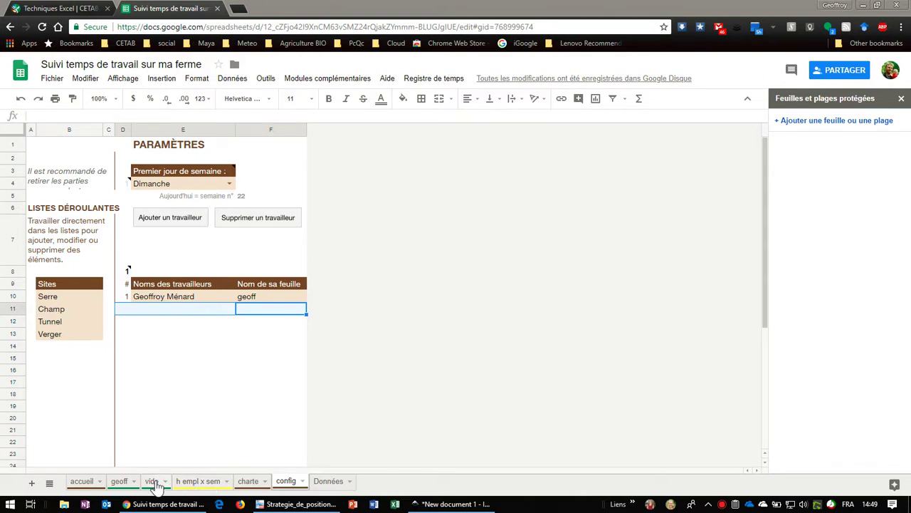
pyautogui.click(214, 483)
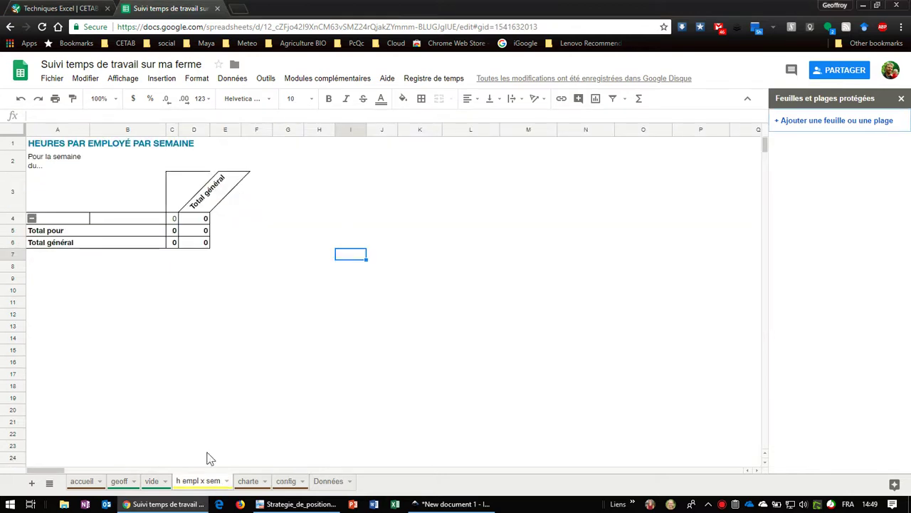
pyautogui.click(197, 244)
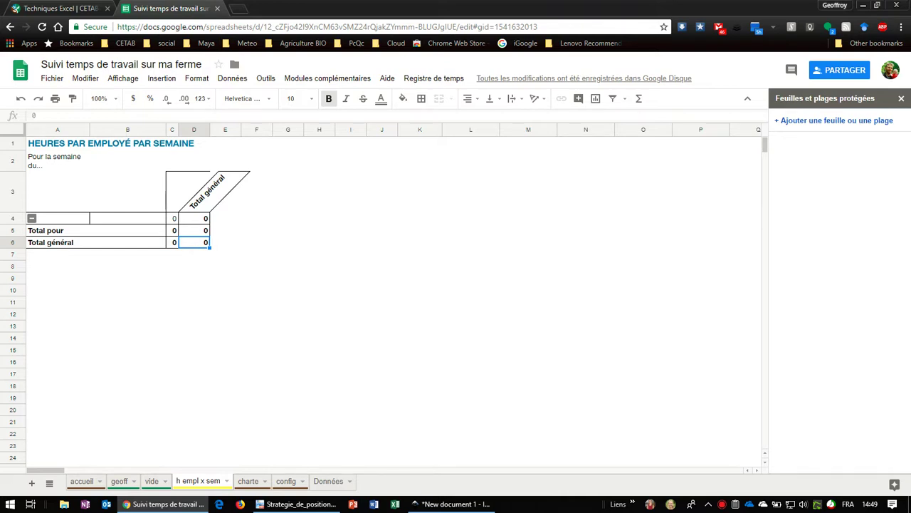
pyautogui.click(182, 232)
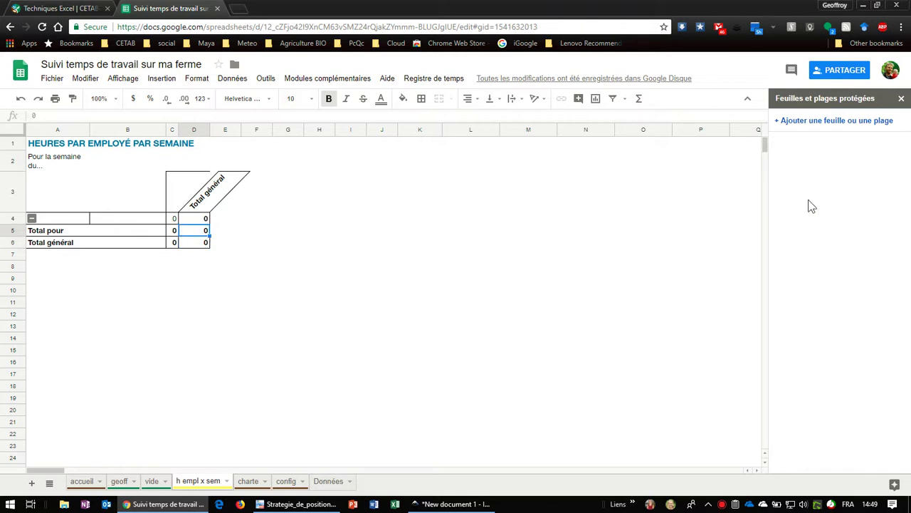
pyautogui.click(159, 224)
# Close the protected ranges panel and open the pivot editor to refresh the table
pyautogui.click(126, 240)
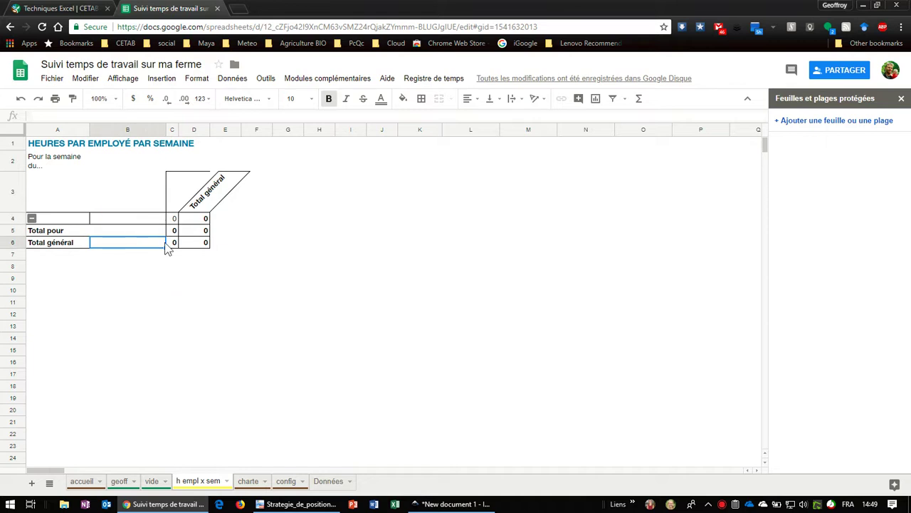
pyautogui.click(902, 98)
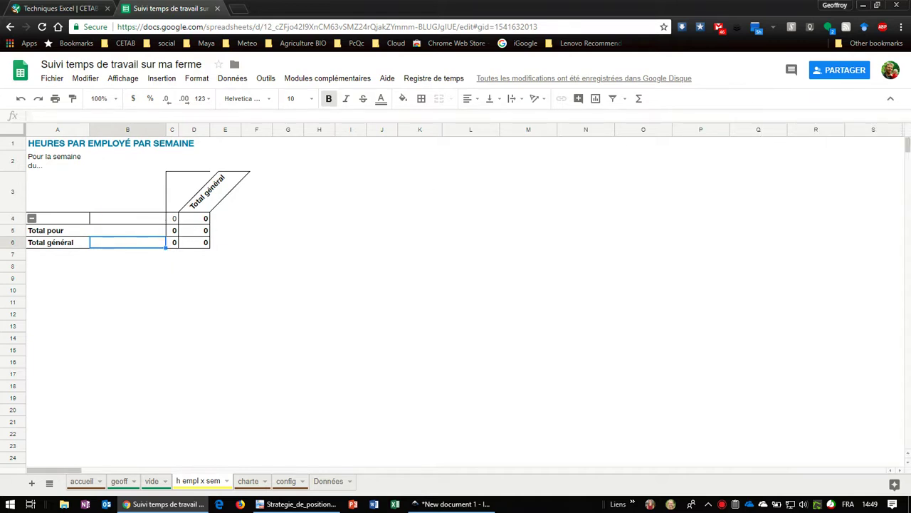
pyautogui.click(58, 199)
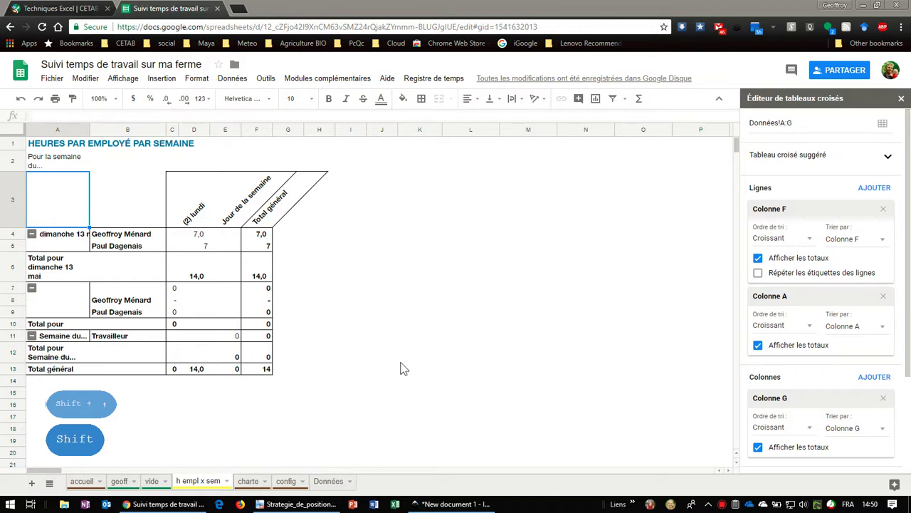
# Inspect pivot cells D5, E5, A5, A4 and B5, then go to the first worker's entry sheet
pyautogui.click(205, 246)
pyautogui.click(225, 248)
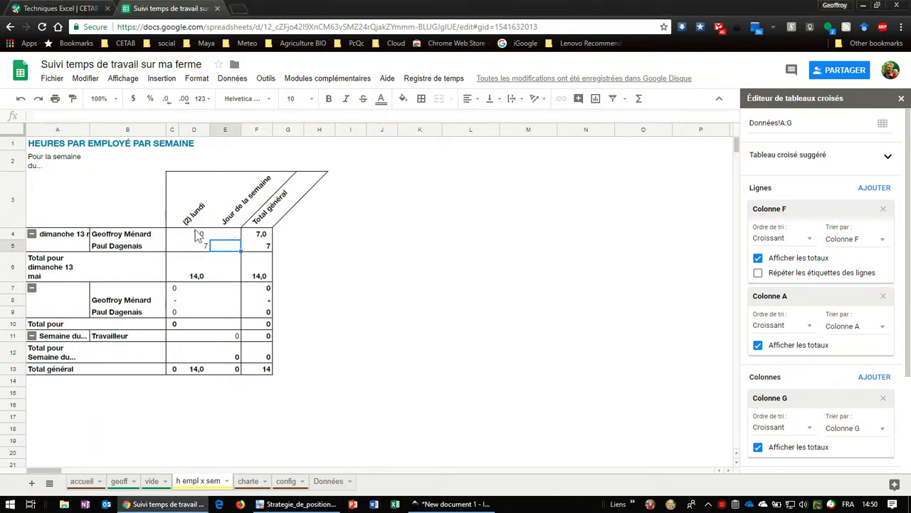
pyautogui.click(69, 248)
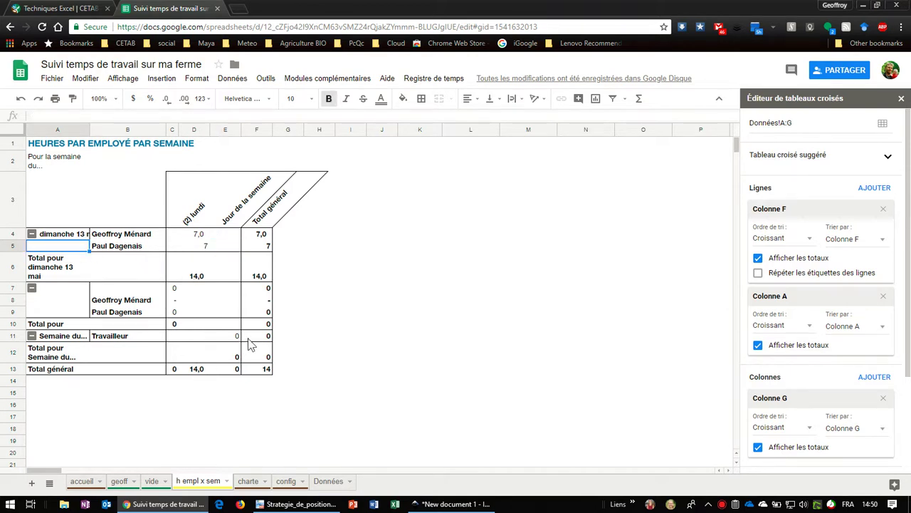
pyautogui.click(82, 237)
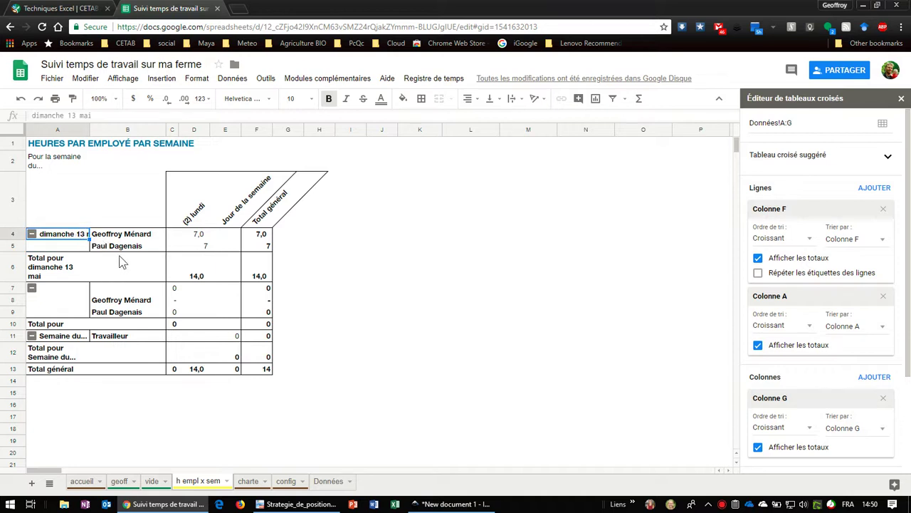
pyautogui.click(135, 248)
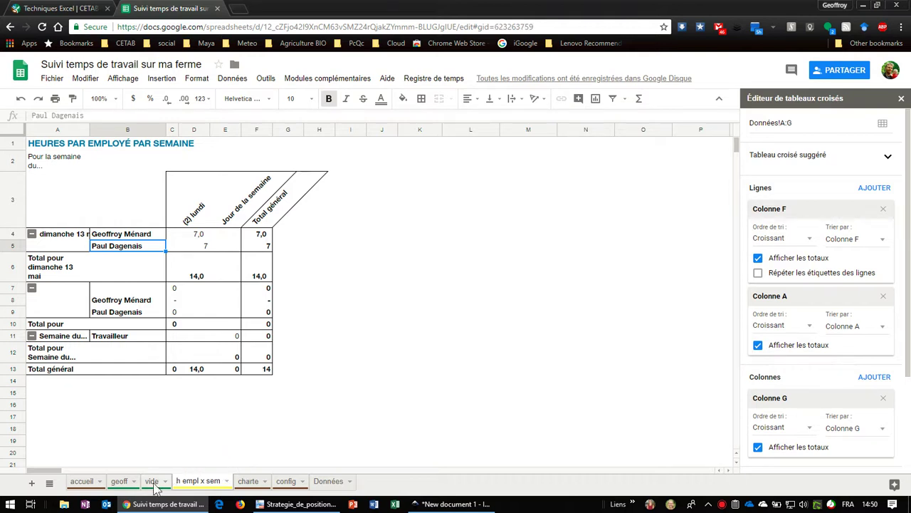
pyautogui.click(125, 482)
# Copy the three existing time entries and paste them twice into the empty rows below
pyautogui.click(131, 207)
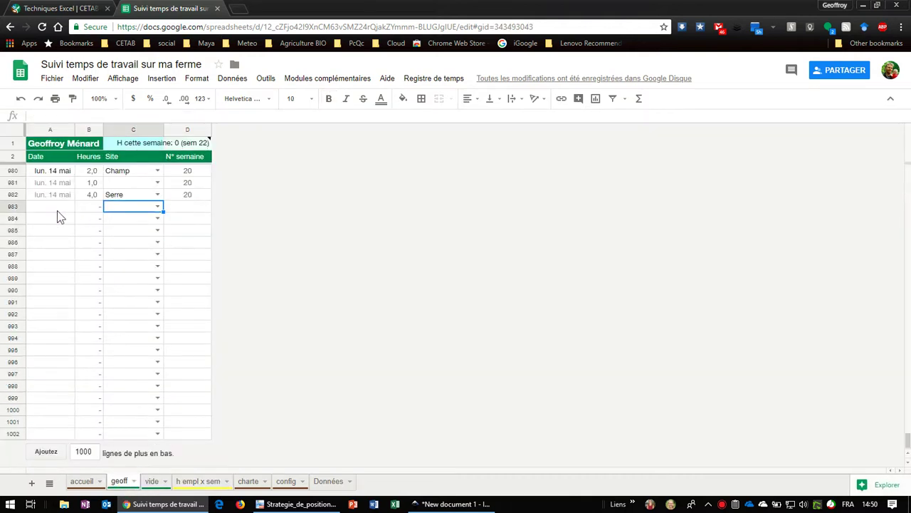
pyautogui.click(59, 209)
pyautogui.click(118, 196)
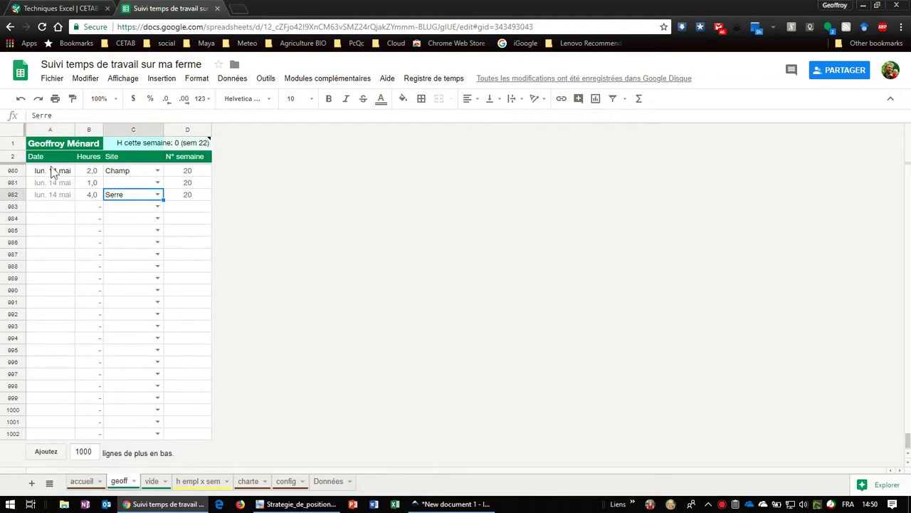
pyautogui.moveTo(54, 173); pyautogui.dragTo(187, 195)
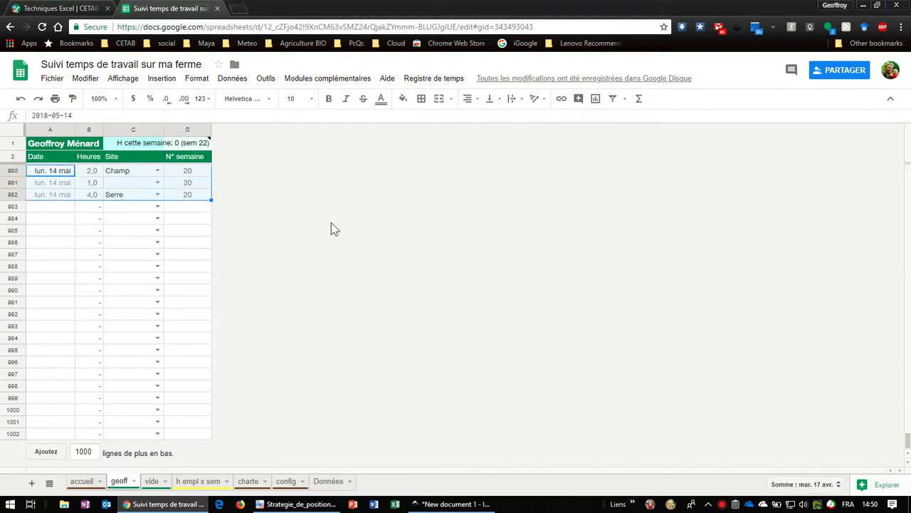
pyautogui.hotkey('ctrl', 'c')
pyautogui.click(55, 212)
pyautogui.hotkey('ctrl', 'v')
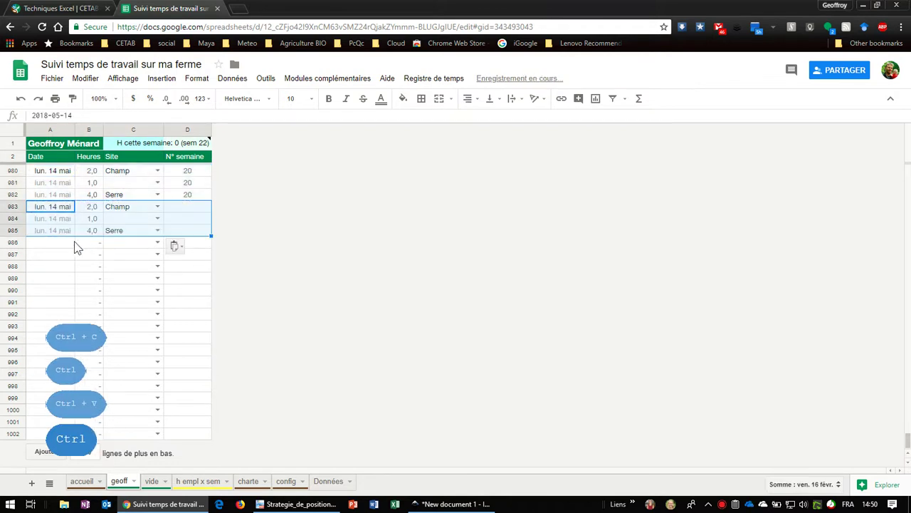
pyautogui.click(72, 244)
pyautogui.hotkey('ctrl', 'v')
# Set the sites in C984 and C987 to Tunnel
pyautogui.click(135, 207)
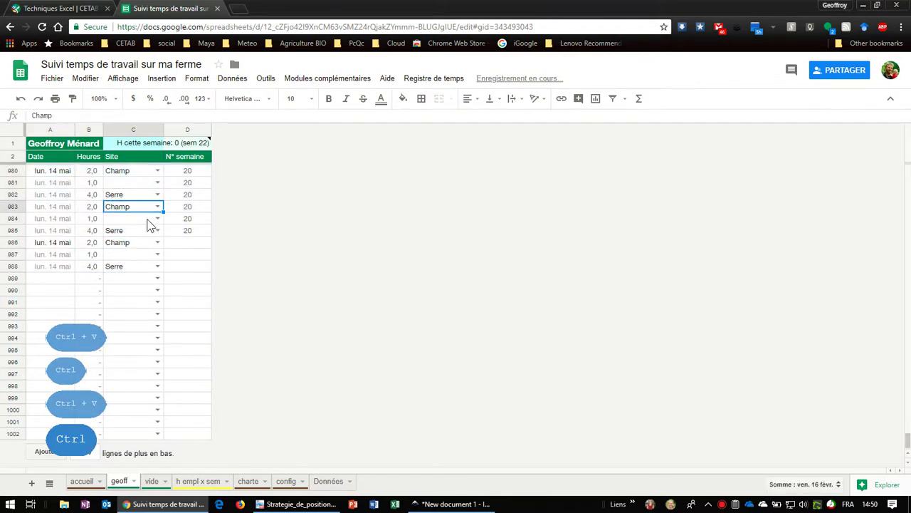
pyautogui.click(142, 219)
pyautogui.click(158, 219)
pyautogui.click(121, 262)
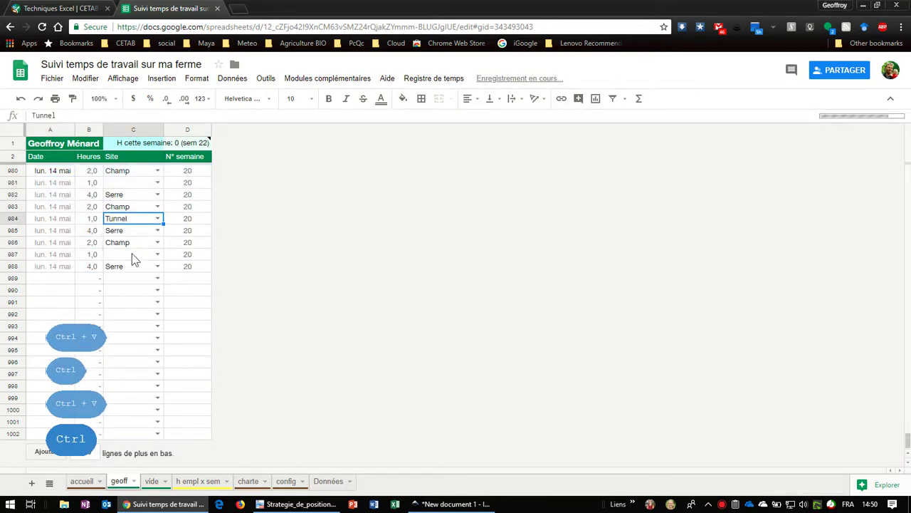
pyautogui.click(143, 254)
pyautogui.click(157, 255)
pyautogui.click(133, 299)
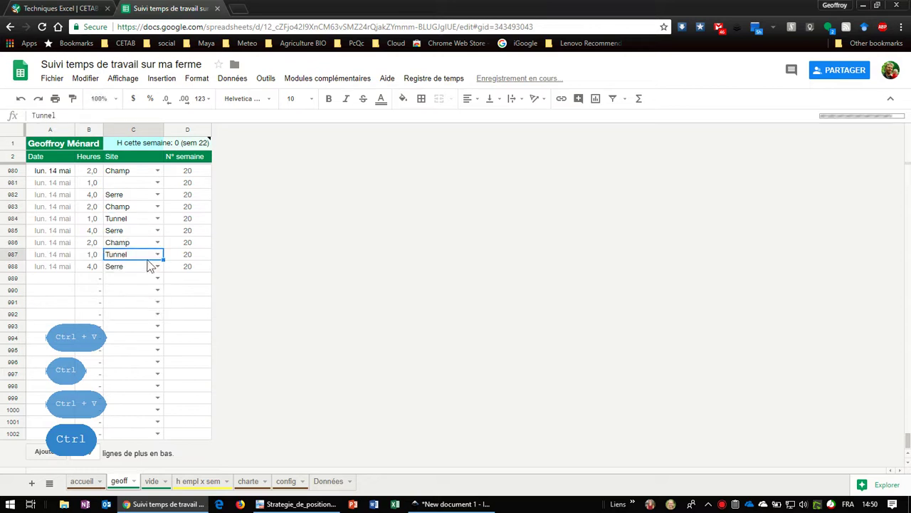
# Change B988's hours to 12,0, then go to the Données sheet
pyautogui.click(156, 266)
pyautogui.click(95, 269)
pyautogui.write('12')
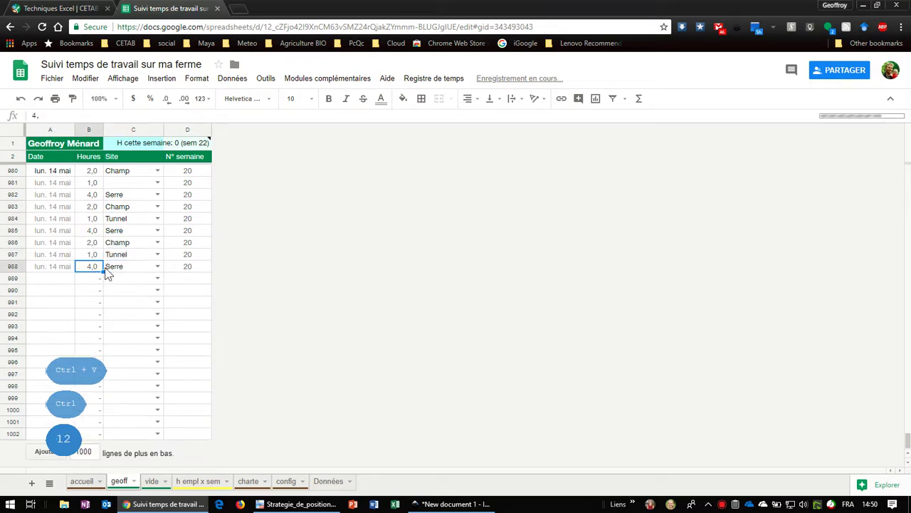
pyautogui.press('Return')
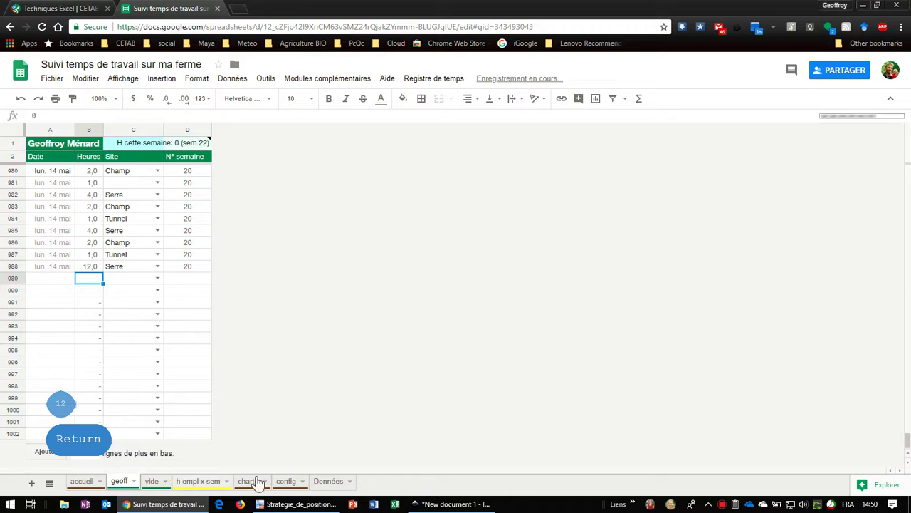
pyautogui.click(288, 482)
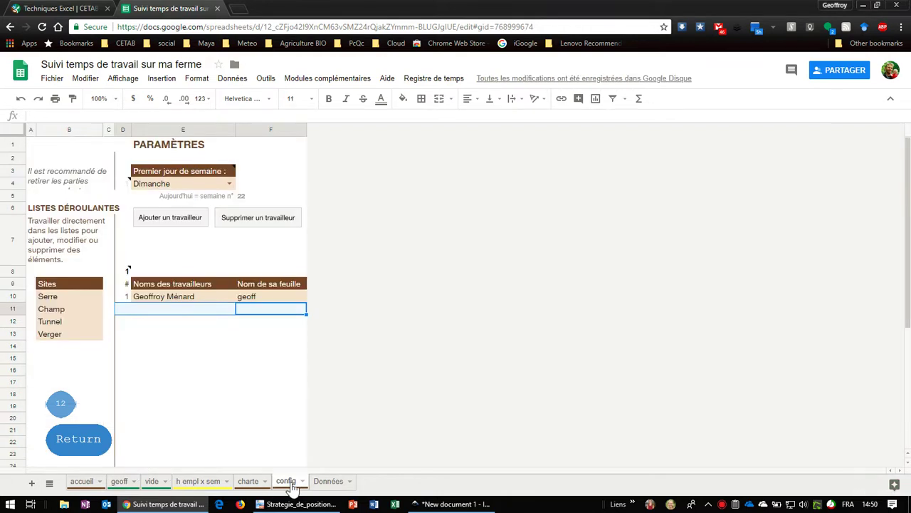
pyautogui.click(328, 481)
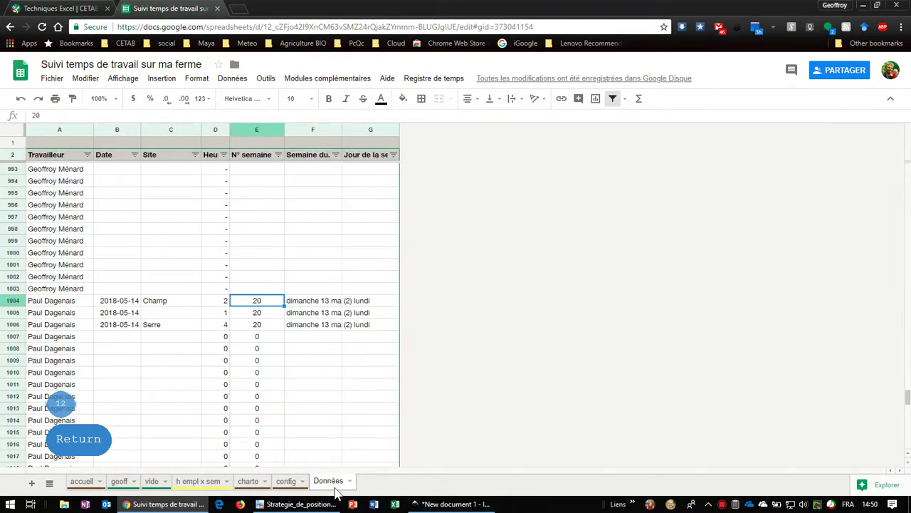
# Insert a pivot table of the Données data on a new sheet, Tableau croisé dynamique 5
pyautogui.click(59, 172)
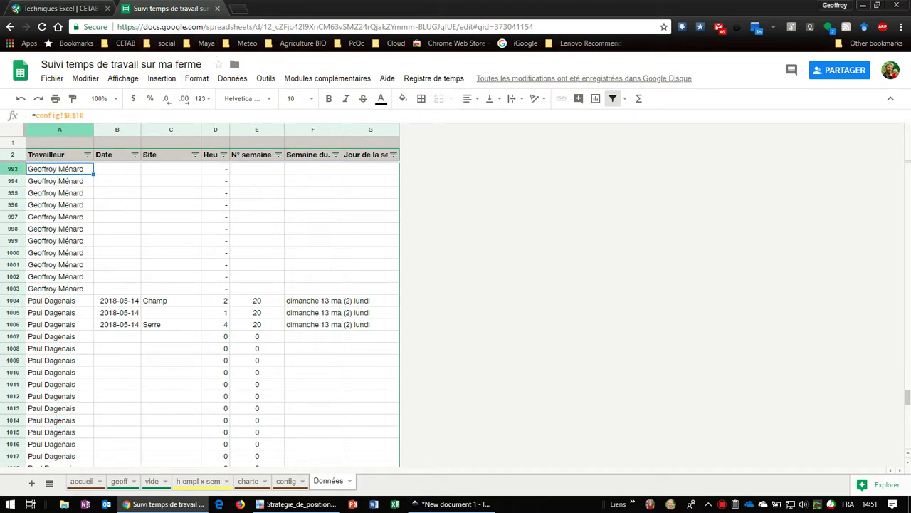
pyautogui.click(233, 79)
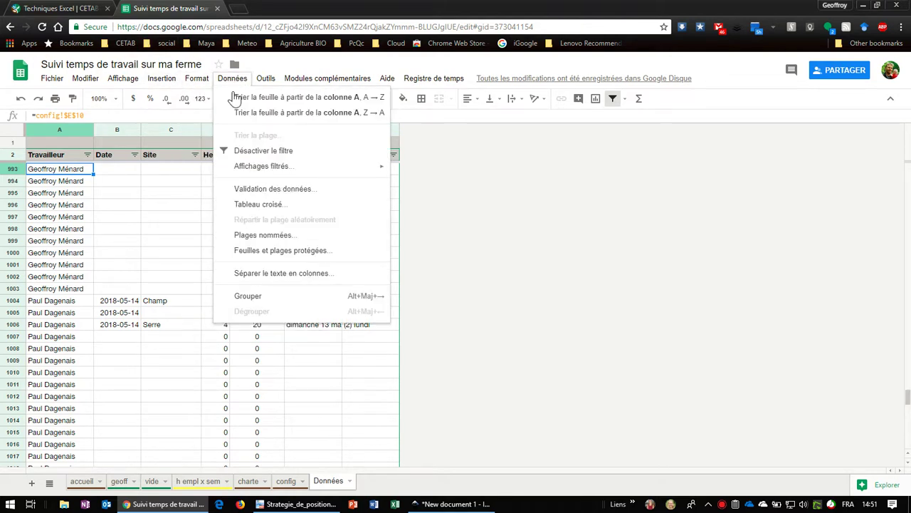
pyautogui.click(283, 212)
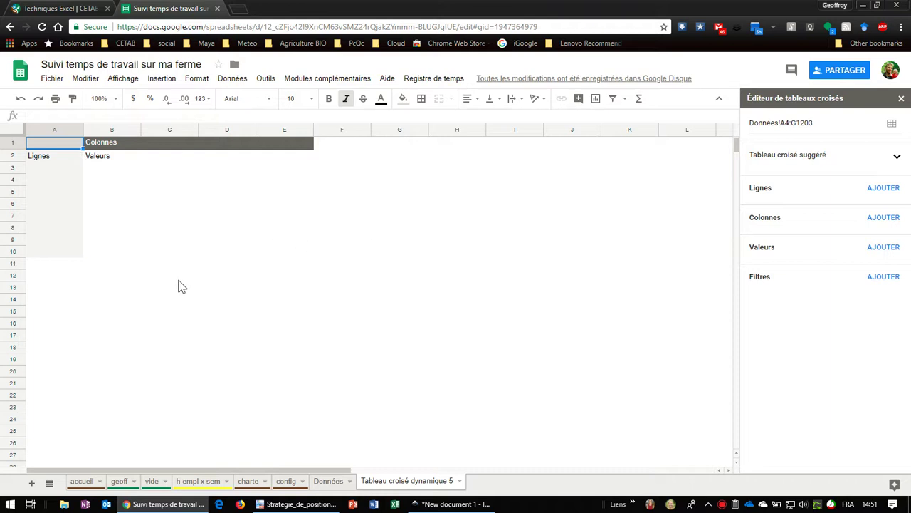
# Edit the pivot source range from Données!A4:G1203 to Données!A:G by deleting the row numbers
pyautogui.click(826, 135)
pyautogui.click(813, 122)
pyautogui.doubleClick(800, 122)
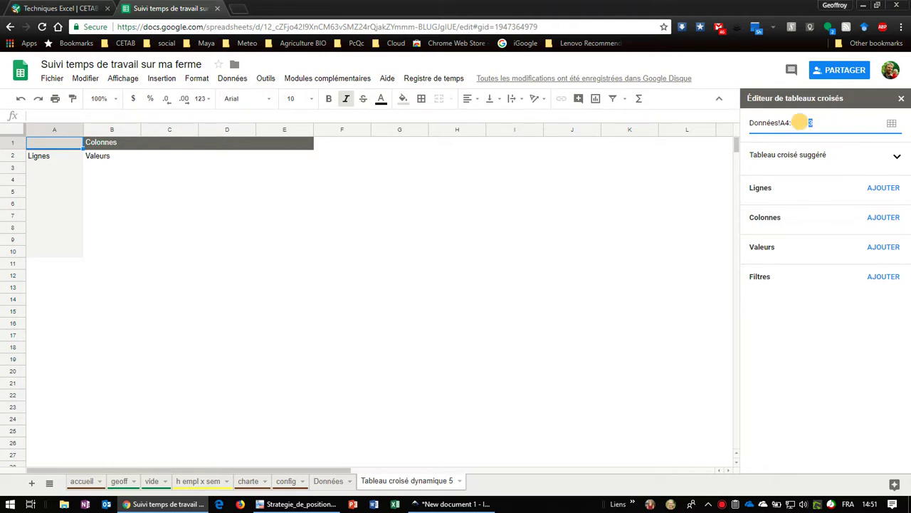
pyautogui.moveTo(800, 122); pyautogui.dragTo(785, 122)
pyautogui.click(781, 122)
pyautogui.click(787, 122)
pyautogui.press('Delete')
pyautogui.write('1203')
pyautogui.press('Right')
pyautogui.press('Right')
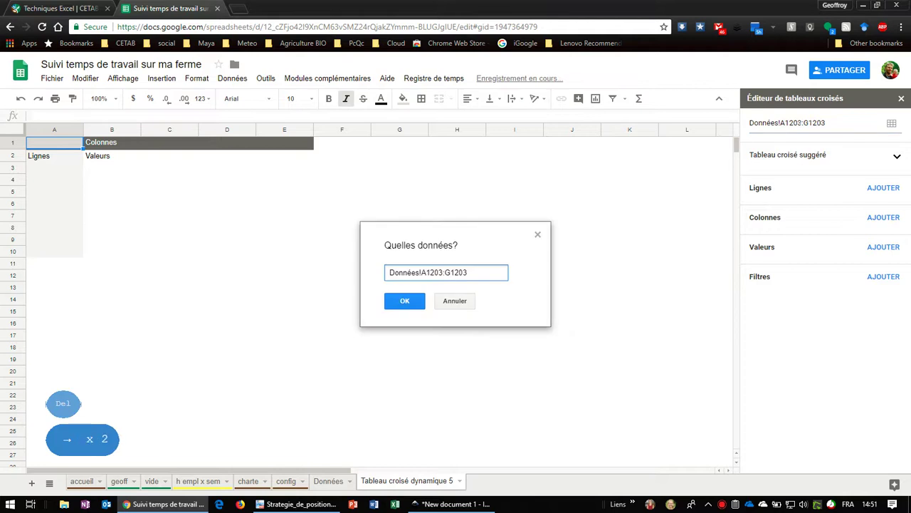
pyautogui.moveTo(425, 272); pyautogui.dragTo(442, 273)
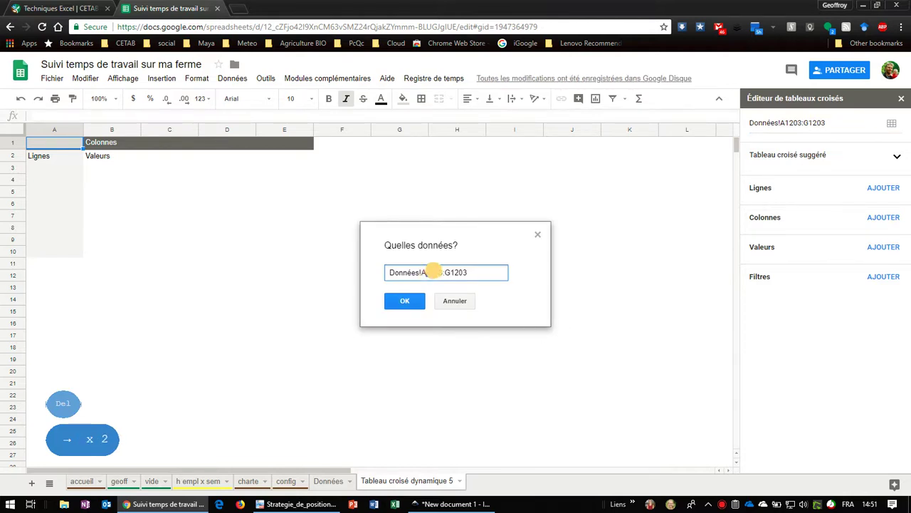
pyautogui.press('Delete')
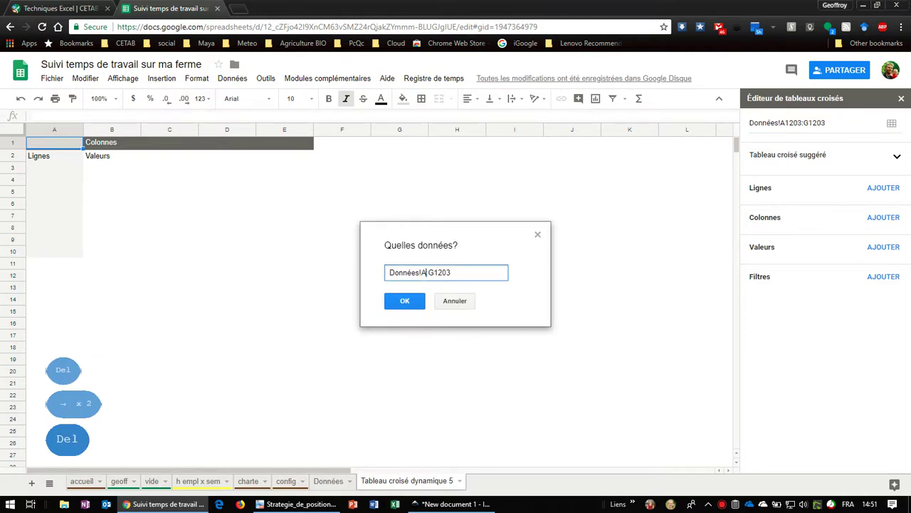
pyautogui.moveTo(468, 273); pyautogui.dragTo(435, 272)
pyautogui.press('Delete')
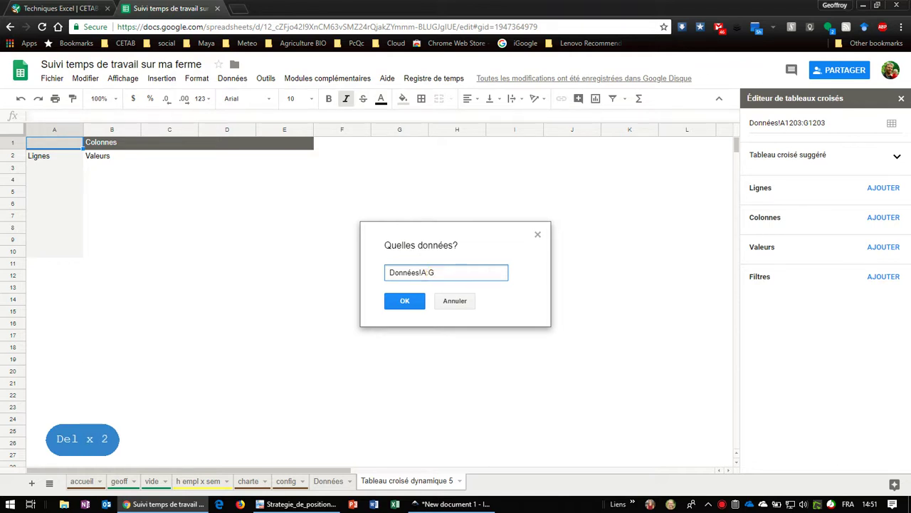
pyautogui.click(436, 273)
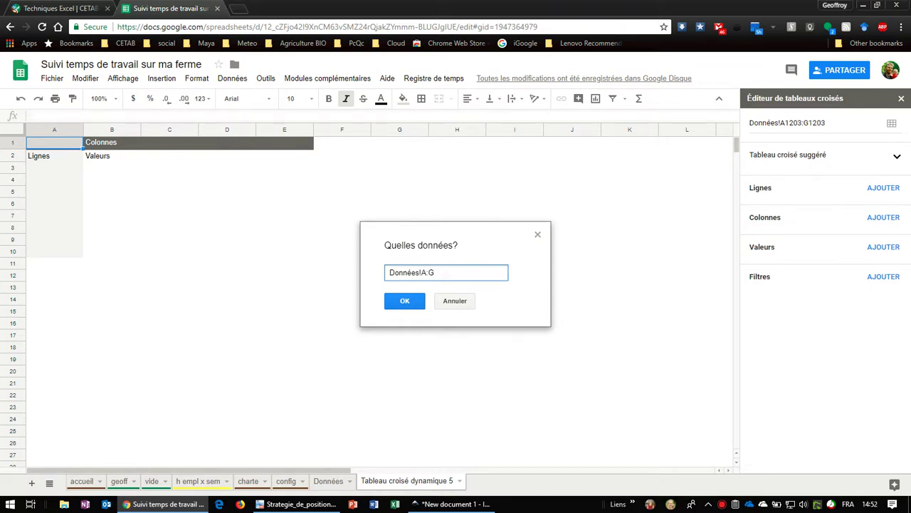
# Apply the Données!A:G range and close the range dialog
pyautogui.click(405, 302)
pyautogui.click(442, 272)
pyautogui.click(405, 302)
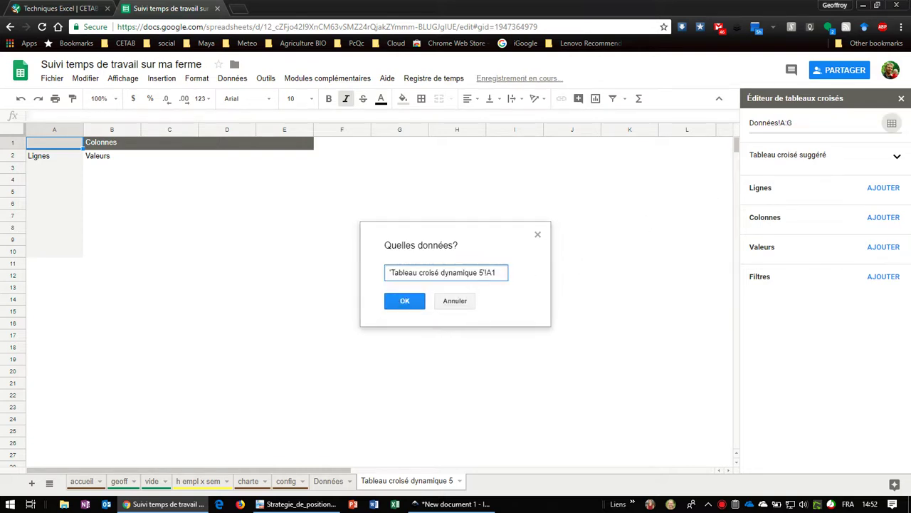
pyautogui.click(455, 303)
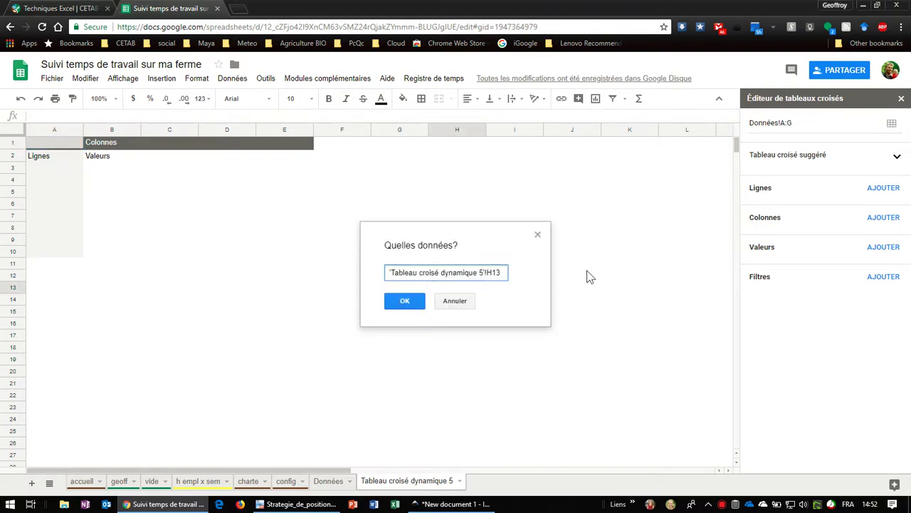
pyautogui.click(489, 273)
pyautogui.click(460, 301)
pyautogui.click(171, 153)
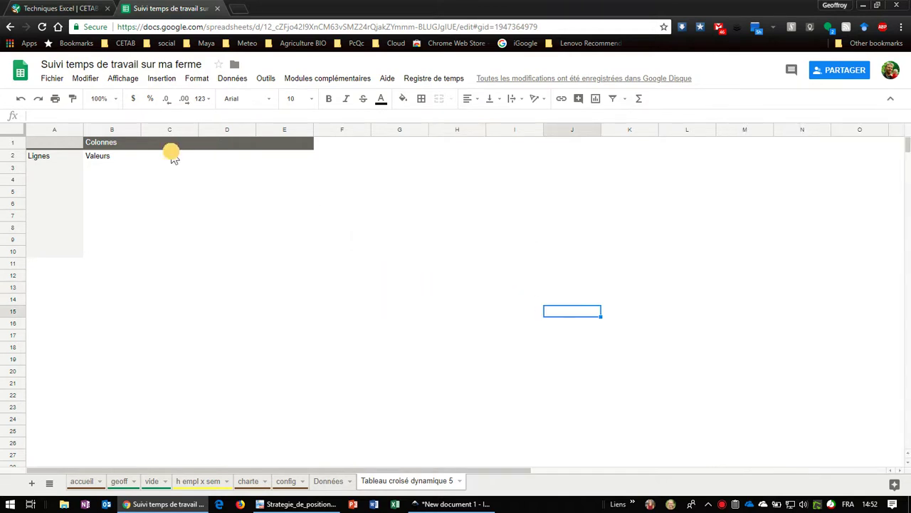
pyautogui.click(104, 164)
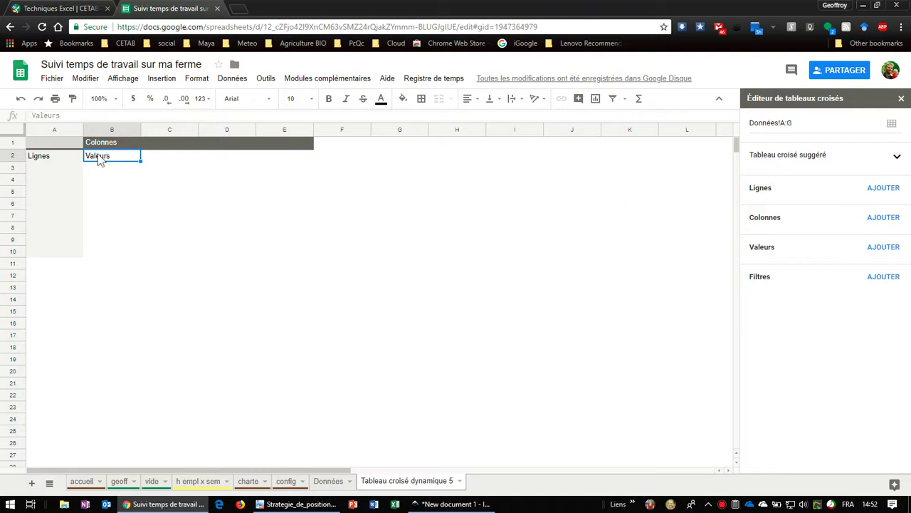
pyautogui.click(775, 357)
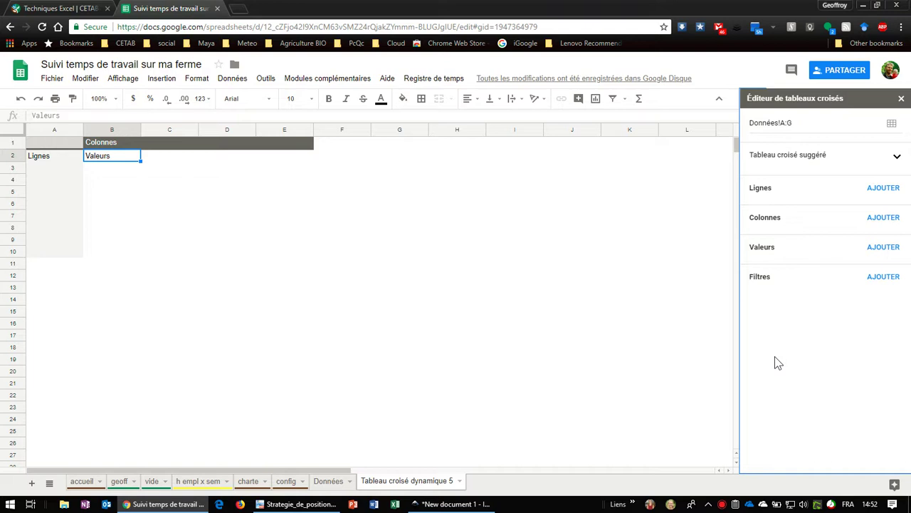
pyautogui.click(227, 80)
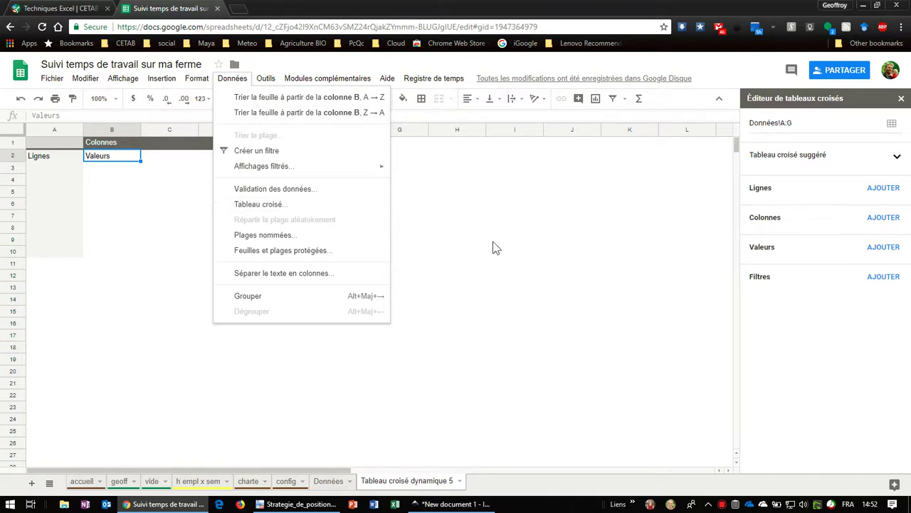
pyautogui.click(823, 374)
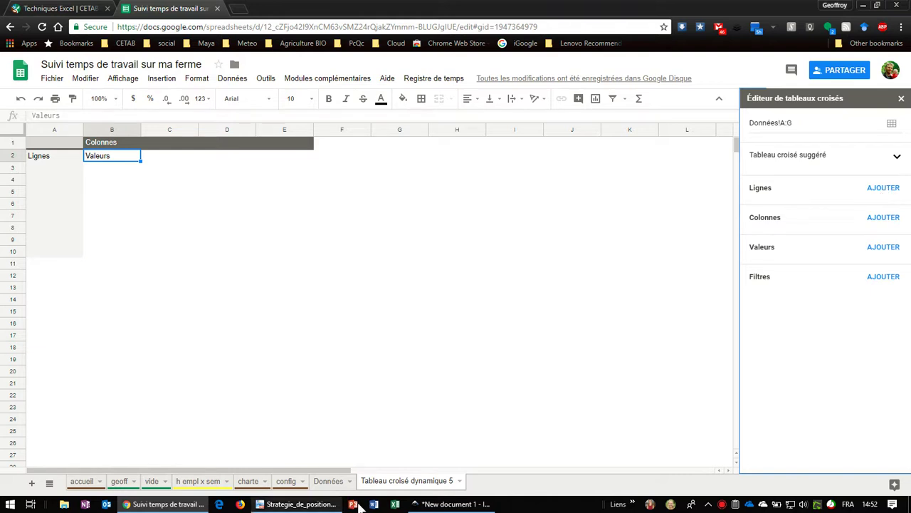
pyautogui.moveTo(426, 480); pyautogui.dragTo(237, 484)
# Rename the Tableau croisé dynamique 5 tab to 'h par site' and set its tab colour to yellow
pyautogui.doubleClick(278, 482)
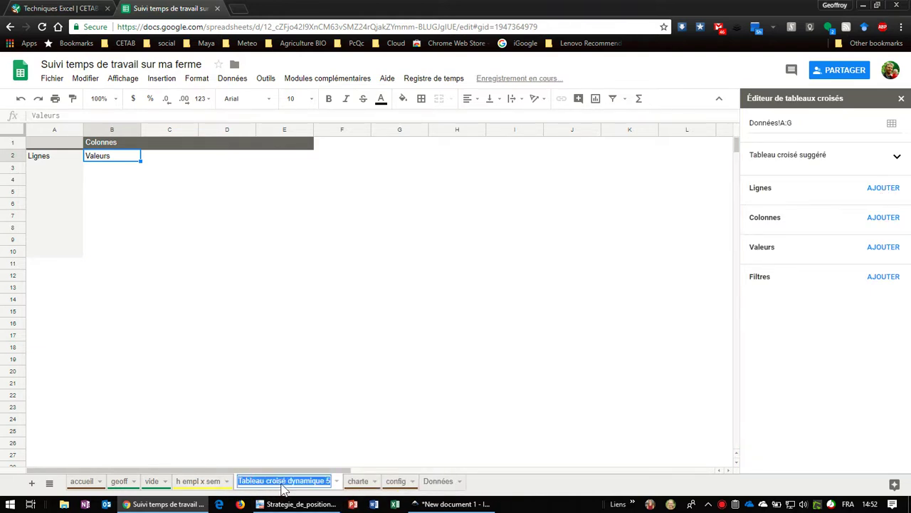
pyautogui.write('h par site')
pyautogui.press('Return')
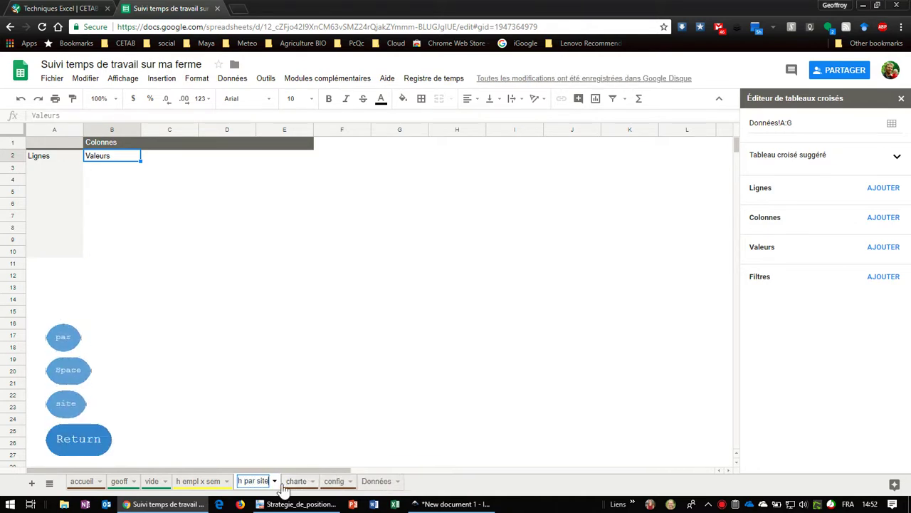
pyautogui.click(274, 482)
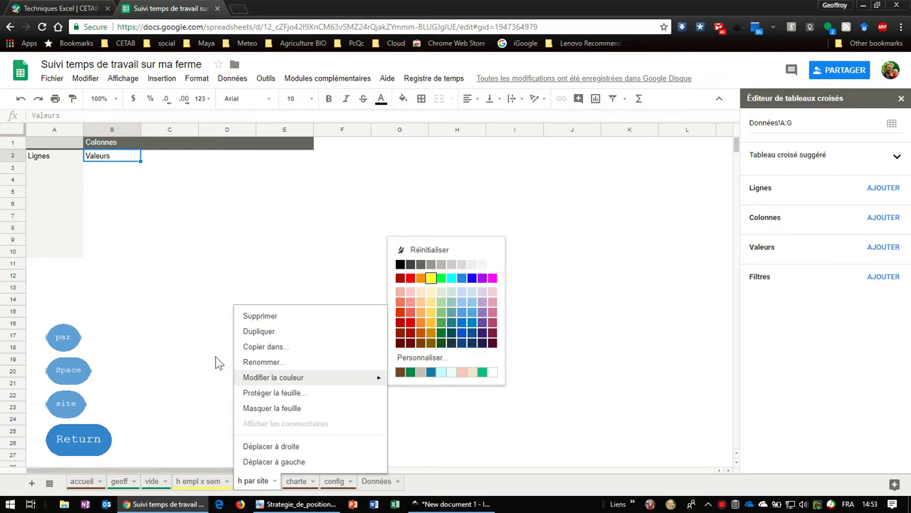
pyautogui.click(432, 274)
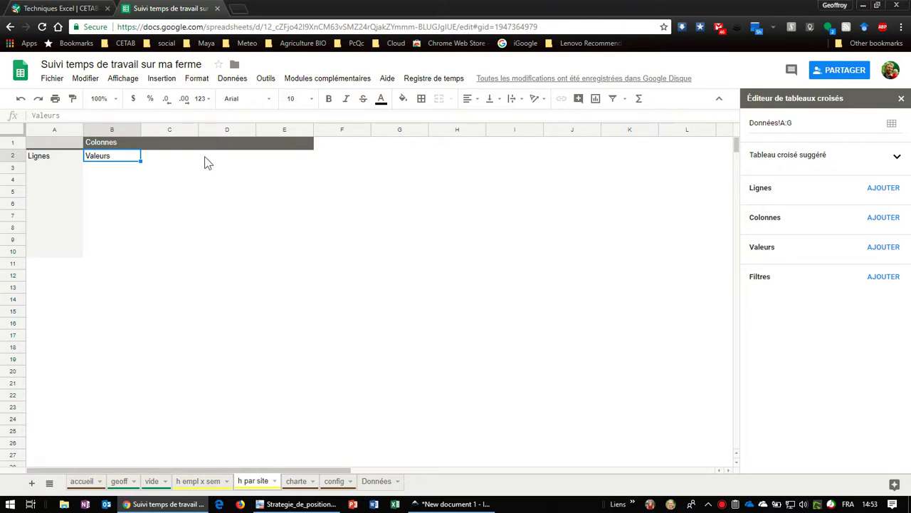
# Look over the pivot's available row fields without choosing one, then scroll Données back to the top
pyautogui.click(883, 188)
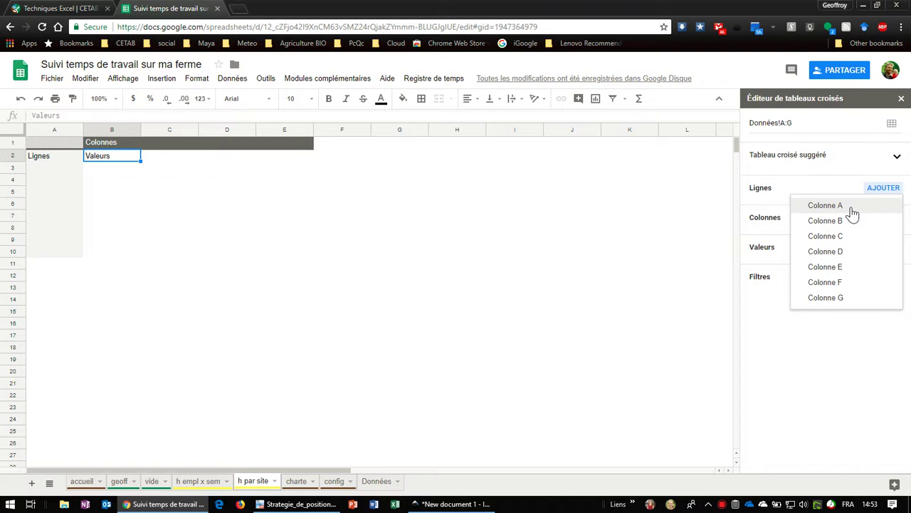
pyautogui.click(851, 190)
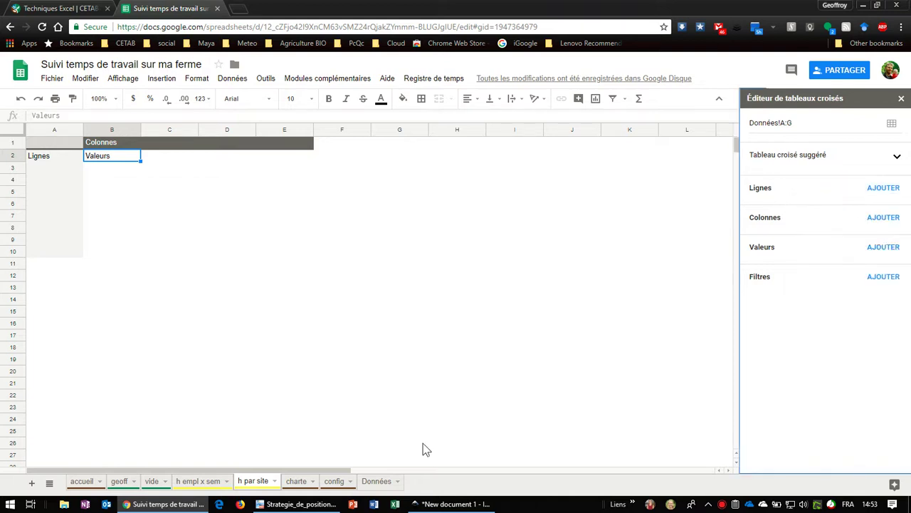
pyautogui.click(388, 481)
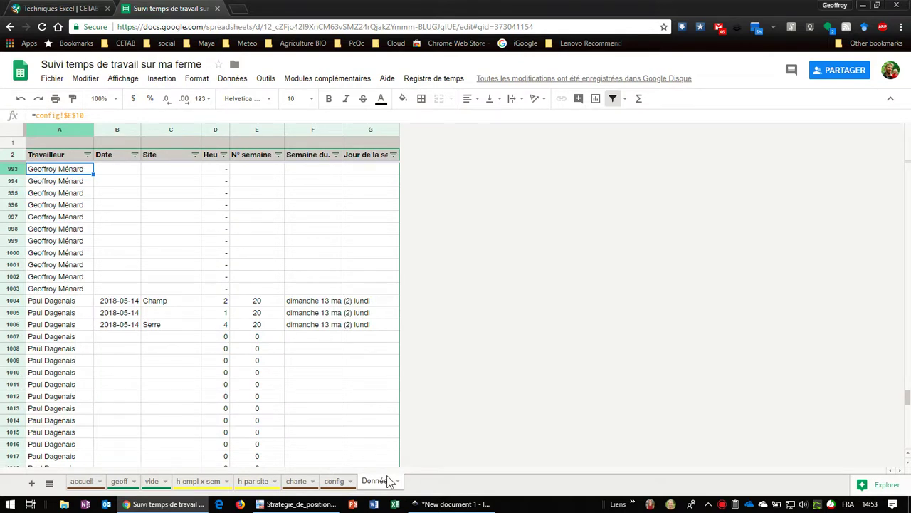
pyautogui.scroll(20, 301, 227)
pyautogui.scroll(20, 302, 227)
pyautogui.scroll(20, 302, 227)
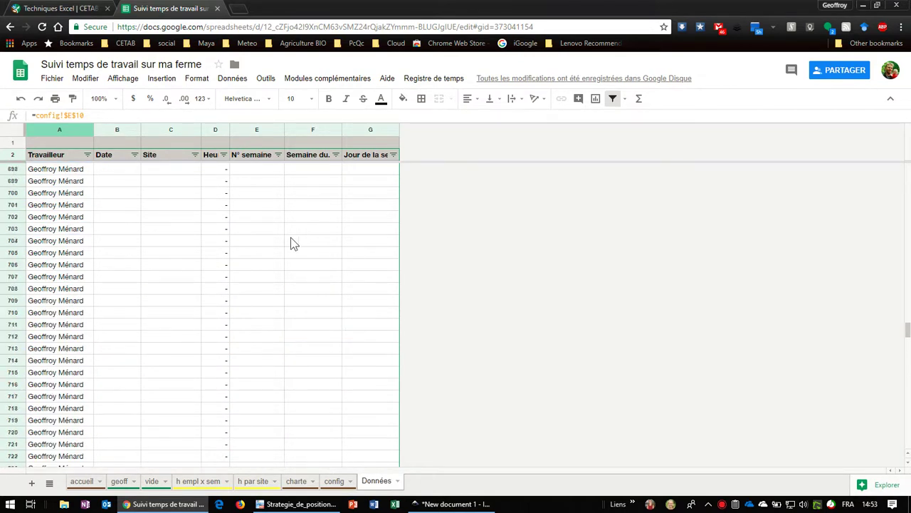
pyautogui.scroll(20, 291, 237)
pyautogui.scroll(20, 59, 204)
pyautogui.scroll(20, 59, 205)
pyautogui.scroll(20, 59, 204)
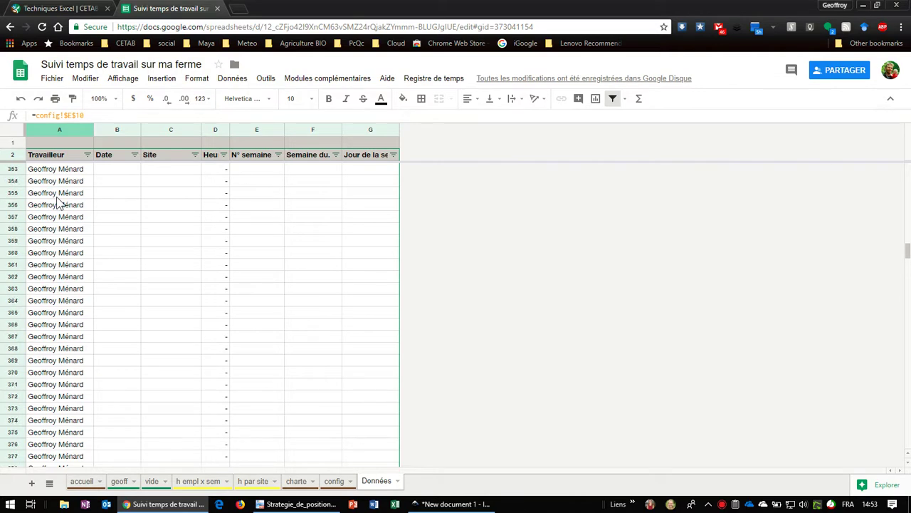
pyautogui.scroll(20, 59, 204)
pyautogui.scroll(-10, 59, 204)
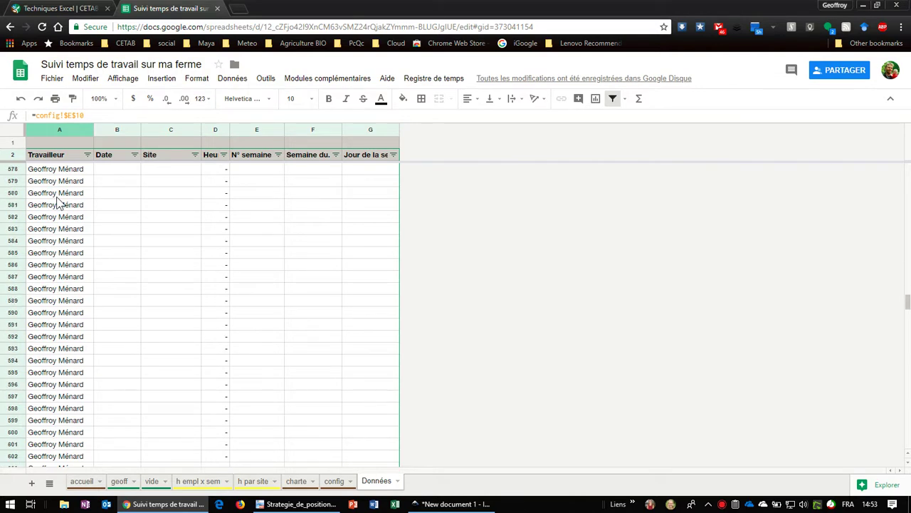
# On Données, select the empty top row A1:G1, then the header row A2:G2
pyautogui.click(336, 481)
pyautogui.click(376, 481)
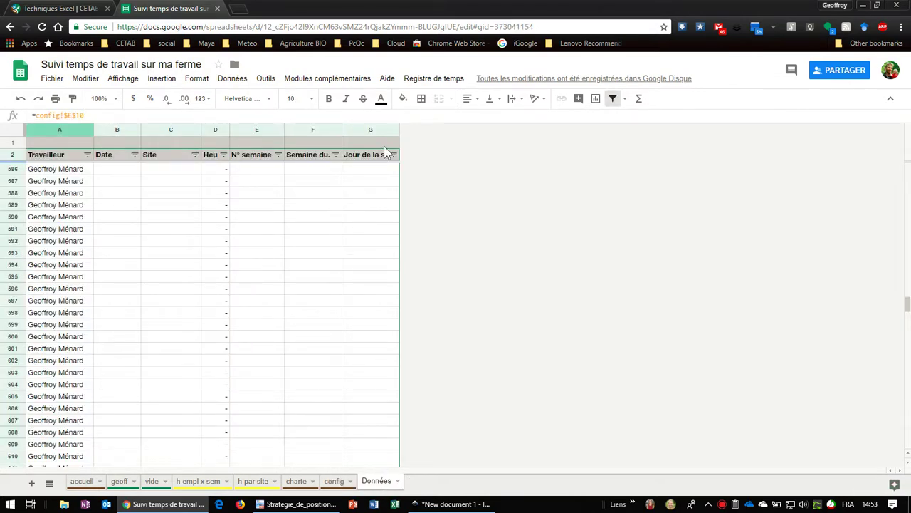
pyautogui.click(372, 144)
pyautogui.click(79, 144)
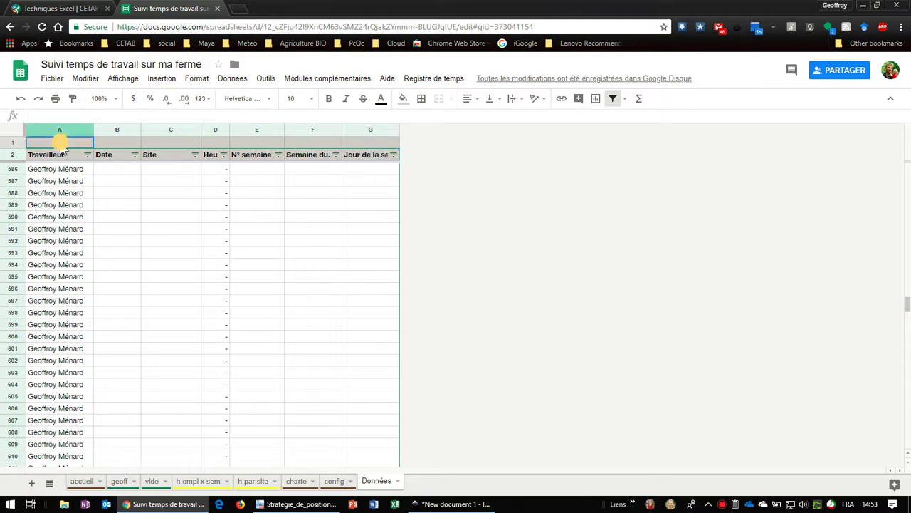
pyautogui.moveTo(128, 146)
pyautogui.mouseDown()
pyautogui.moveTo(299, 137)
pyautogui.moveTo(363, 145)
pyautogui.moveTo(361, 135)
pyautogui.mouseUp()
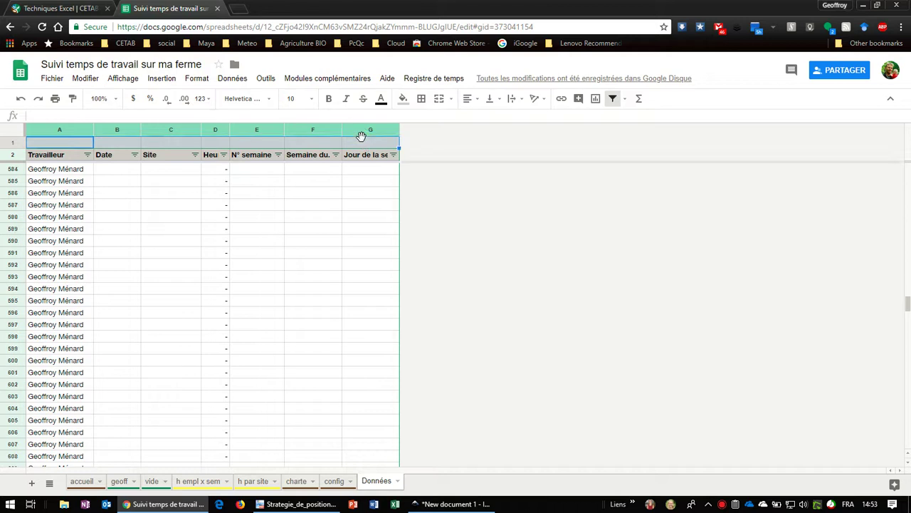
pyautogui.moveTo(61, 155)
pyautogui.mouseDown()
pyautogui.moveTo(382, 156)
pyautogui.moveTo(376, 464)
pyautogui.mouseUp()
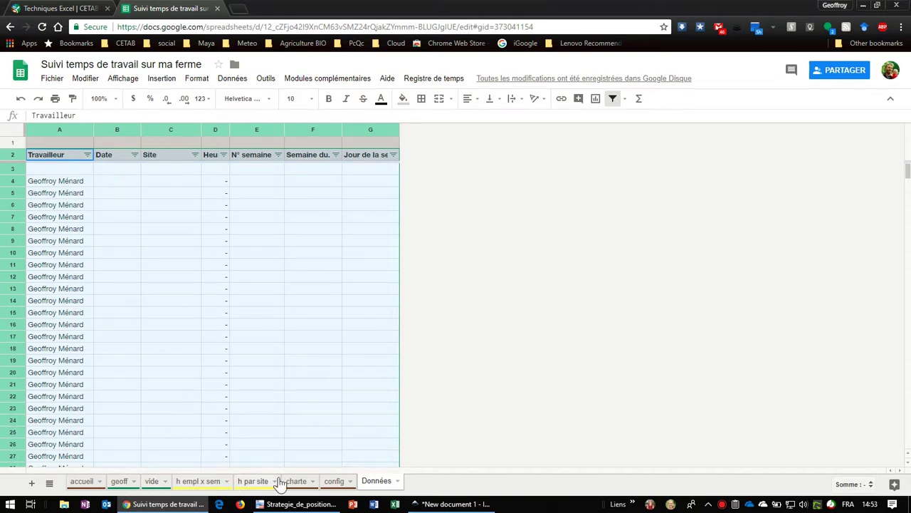
# Change the h par site pivot's source range from Données!A:G to Données!A2:G
pyautogui.click(253, 481)
pyautogui.click(791, 123)
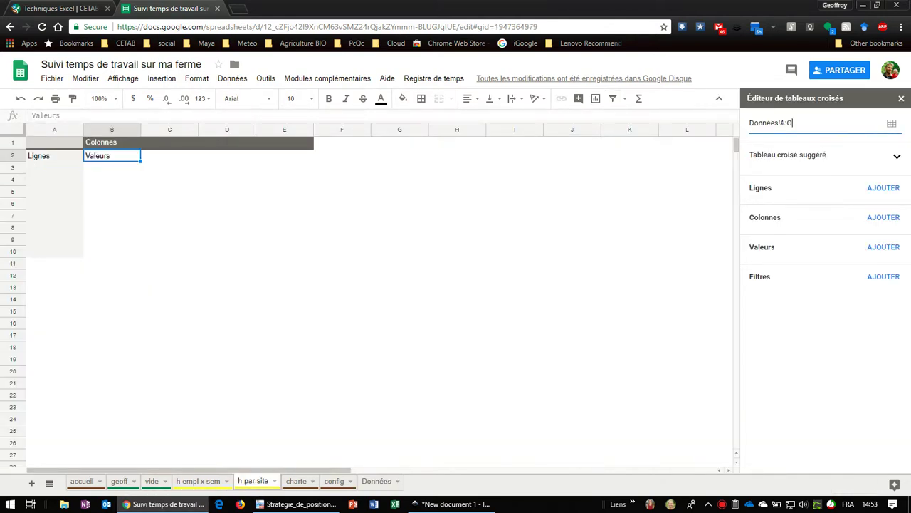
pyautogui.write('2')
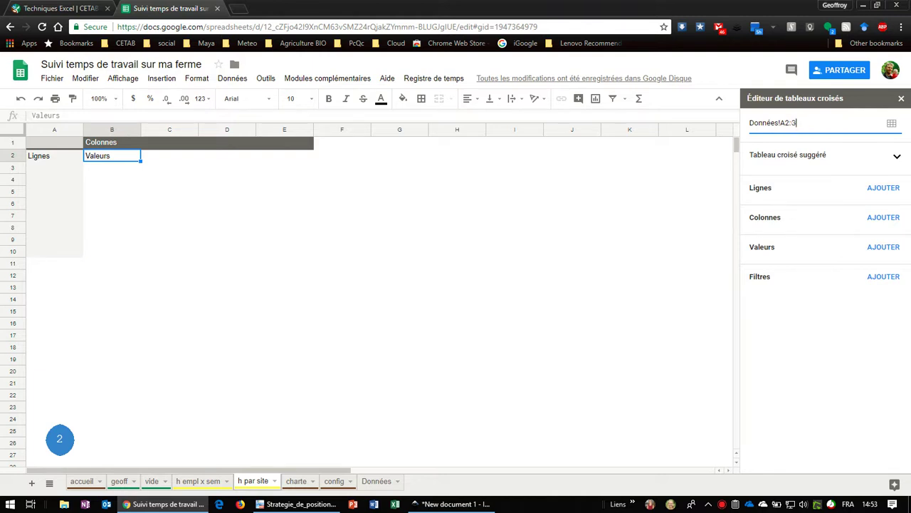
pyautogui.click(789, 124)
pyautogui.write('G')
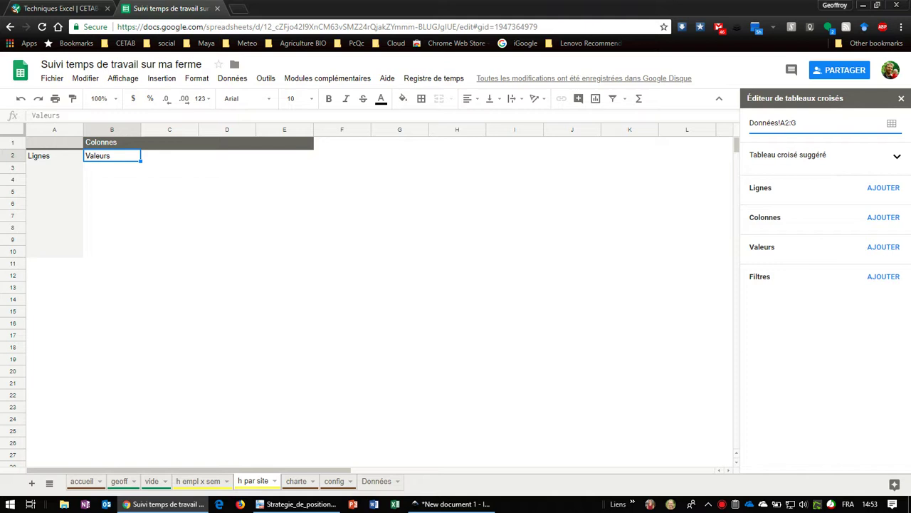
pyautogui.click(818, 123)
pyautogui.click(94, 158)
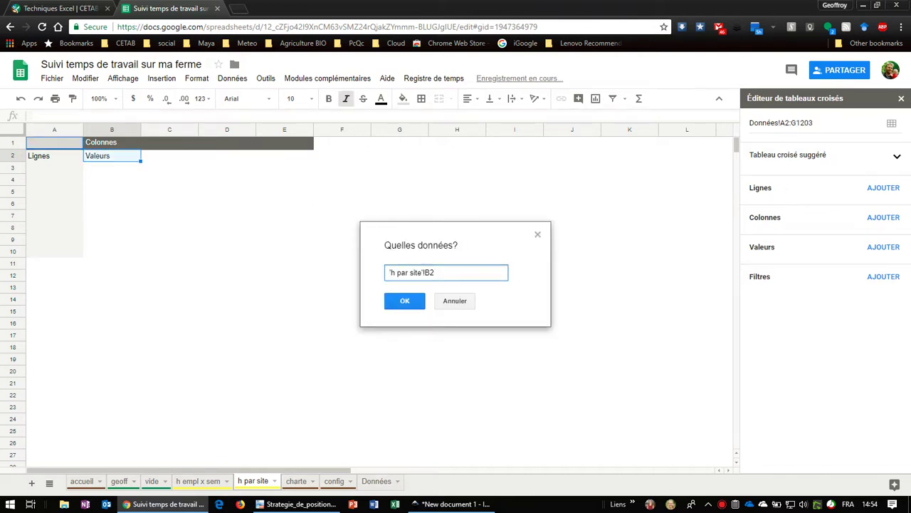
pyautogui.click(460, 301)
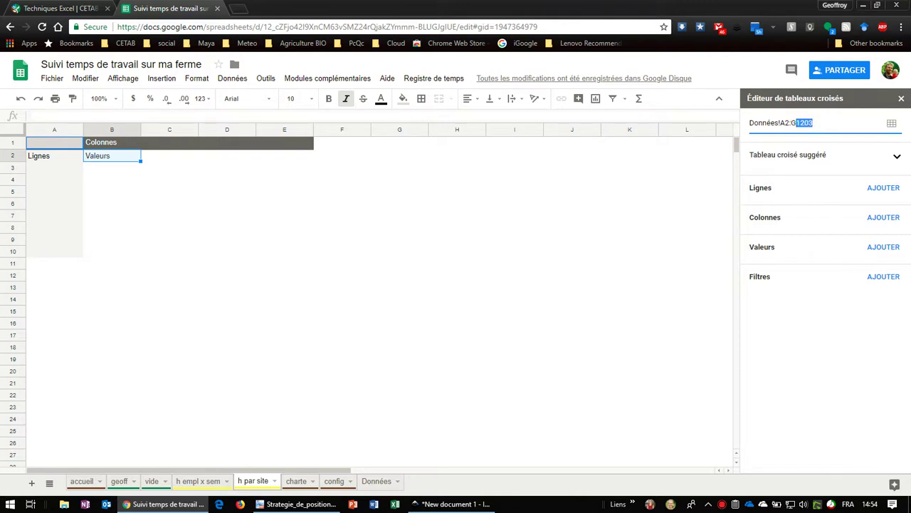
pyautogui.press('Delete')
pyautogui.press('Return')
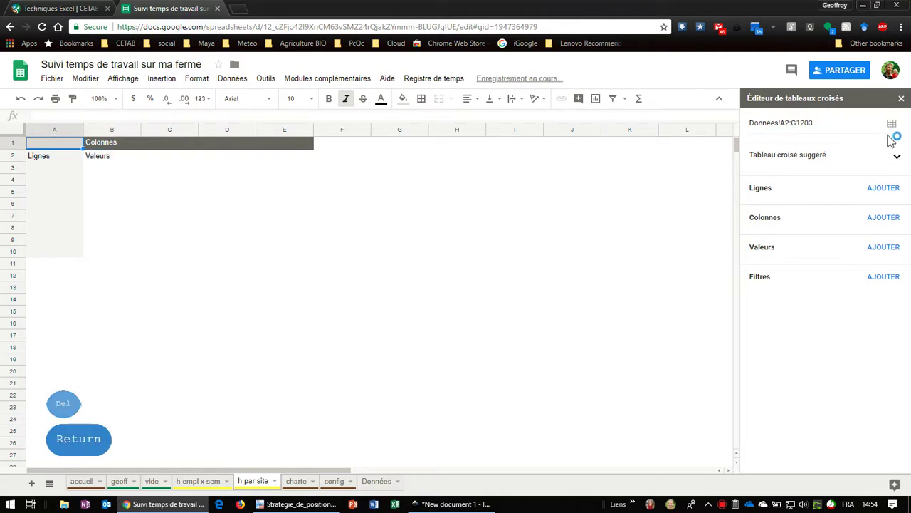
# Try deleting the 1203 row limit from the source range, then reopen the range picker
pyautogui.click(891, 122)
pyautogui.moveTo(456, 272); pyautogui.dragTo(437, 272)
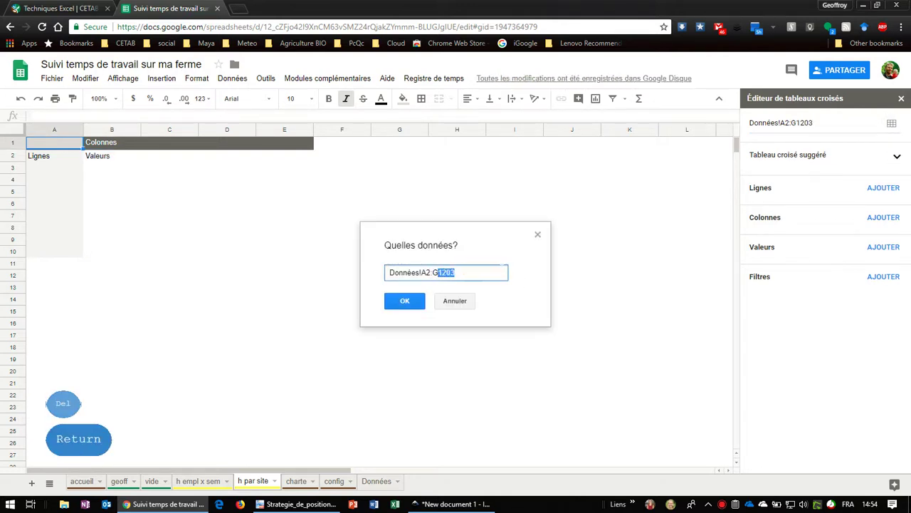
pyautogui.press('Delete')
pyautogui.click(404, 301)
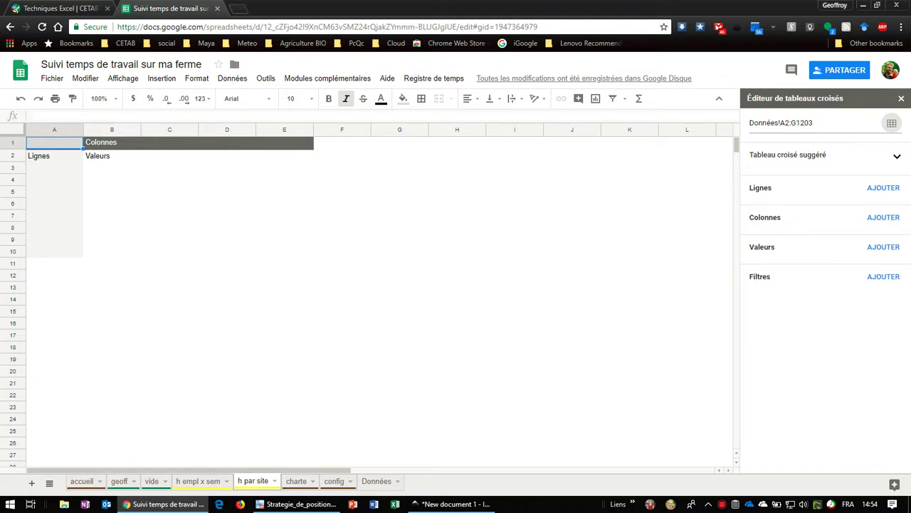
pyautogui.click(816, 122)
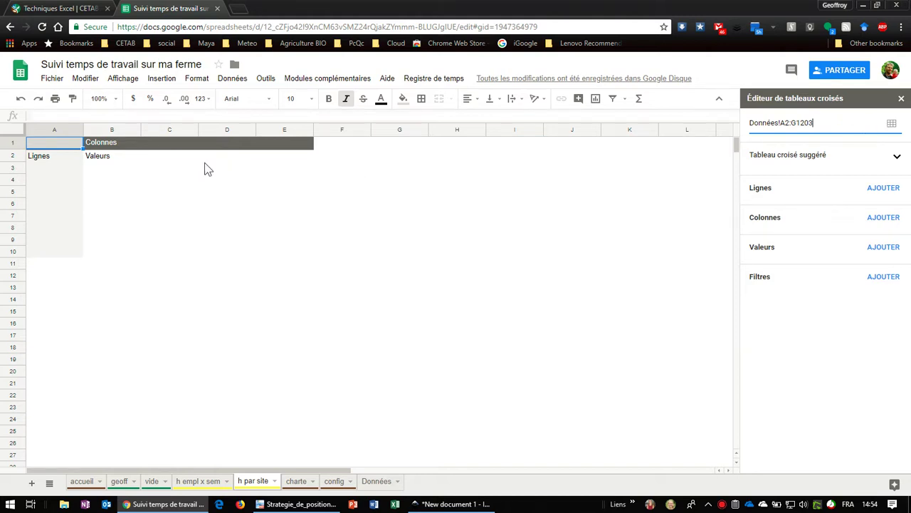
pyautogui.click(108, 157)
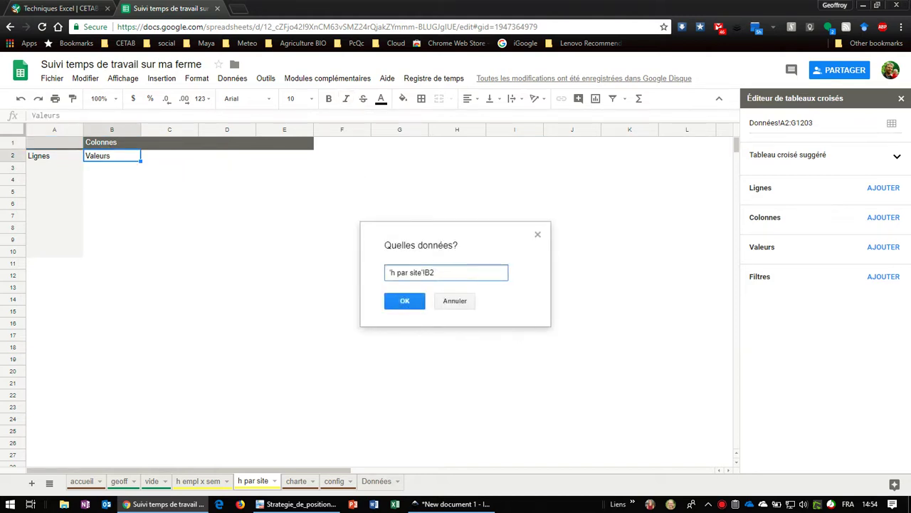
# Cancel the range picker and move to cell A1 on the Données sheet
pyautogui.click(470, 300)
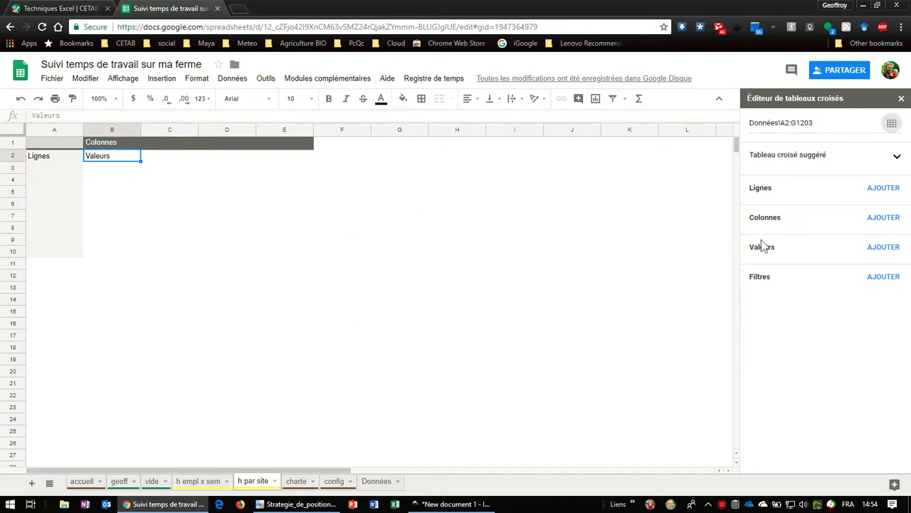
pyautogui.click(380, 482)
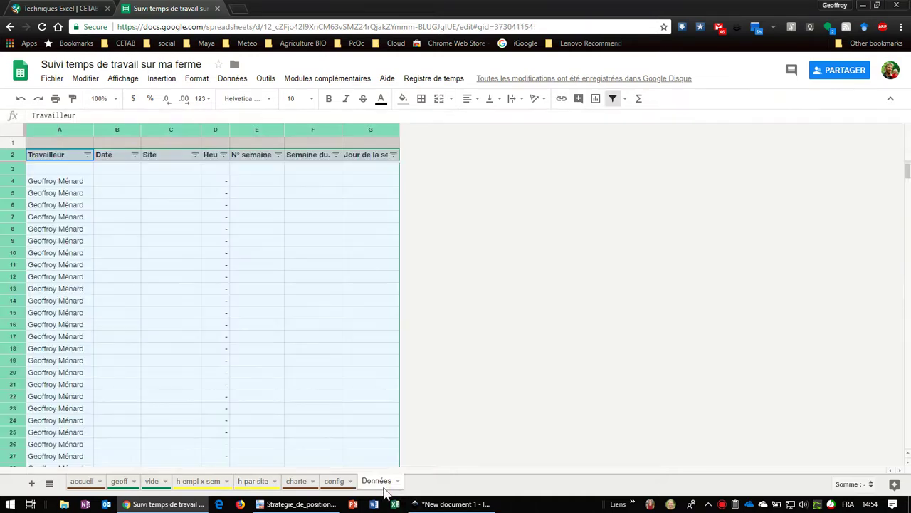
pyautogui.click(125, 156)
pyautogui.press('Up')
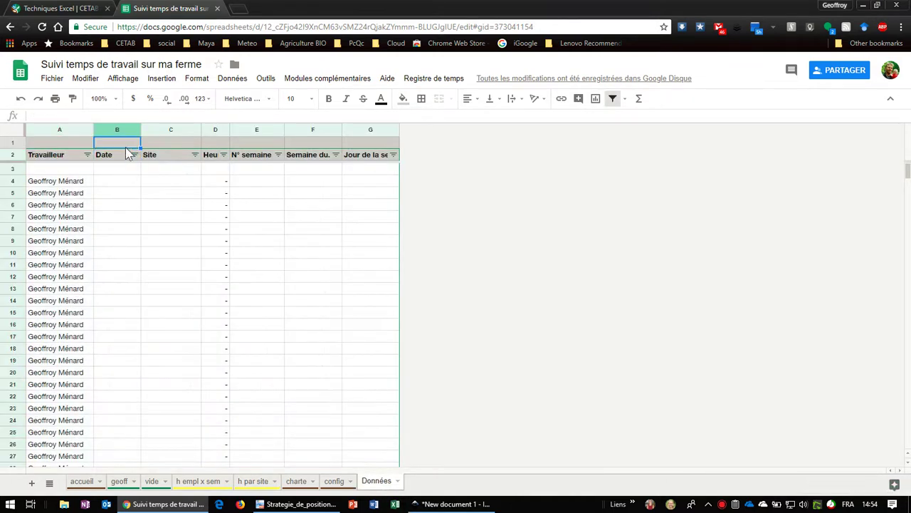
pyautogui.click(63, 139)
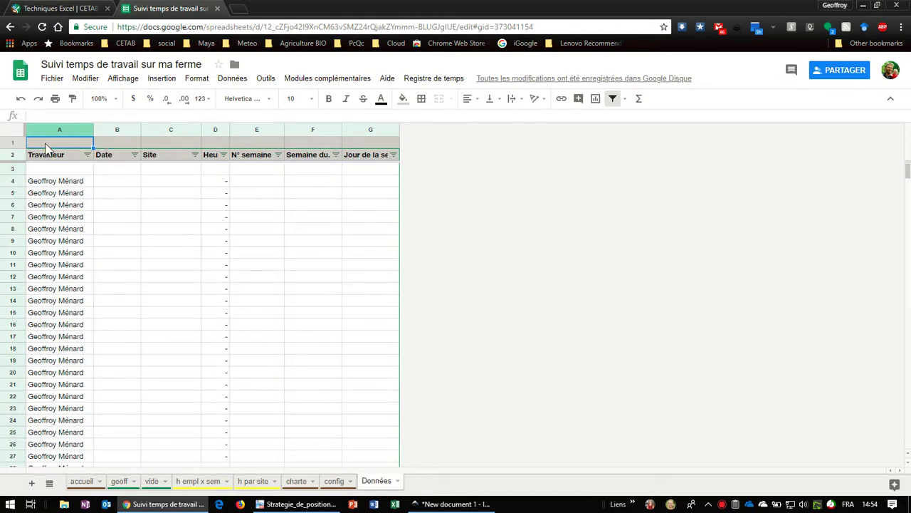
pyautogui.press('Up')
pyautogui.press('Left')
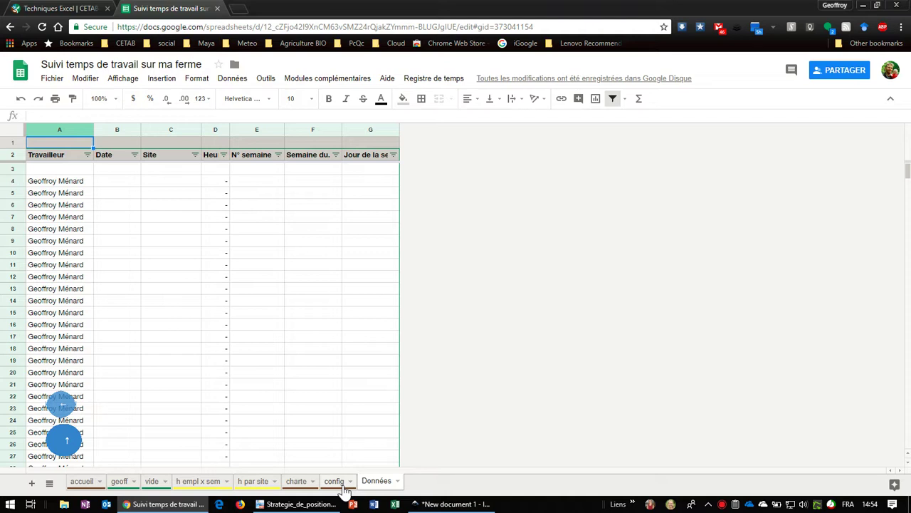
# Check that the h empl x sem pivot uses Données!A:G, then return to h par site
pyautogui.click(333, 481)
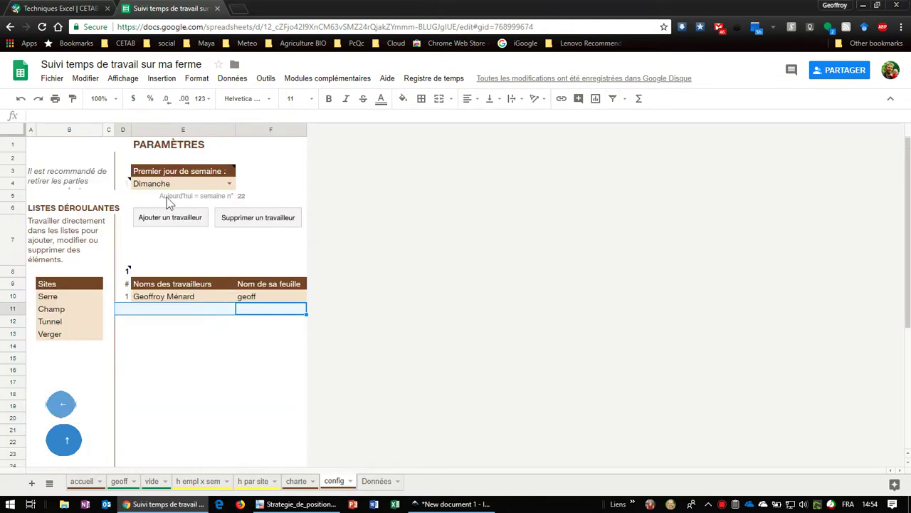
pyautogui.click(258, 481)
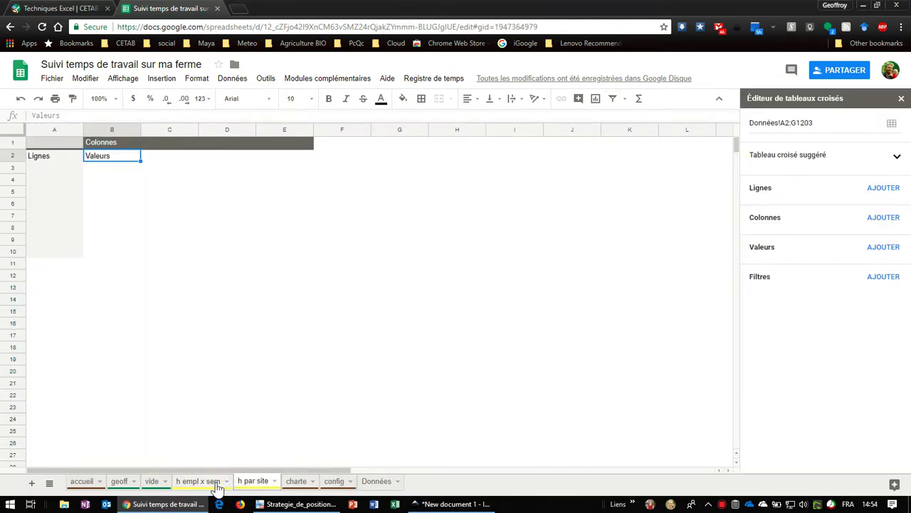
pyautogui.click(200, 482)
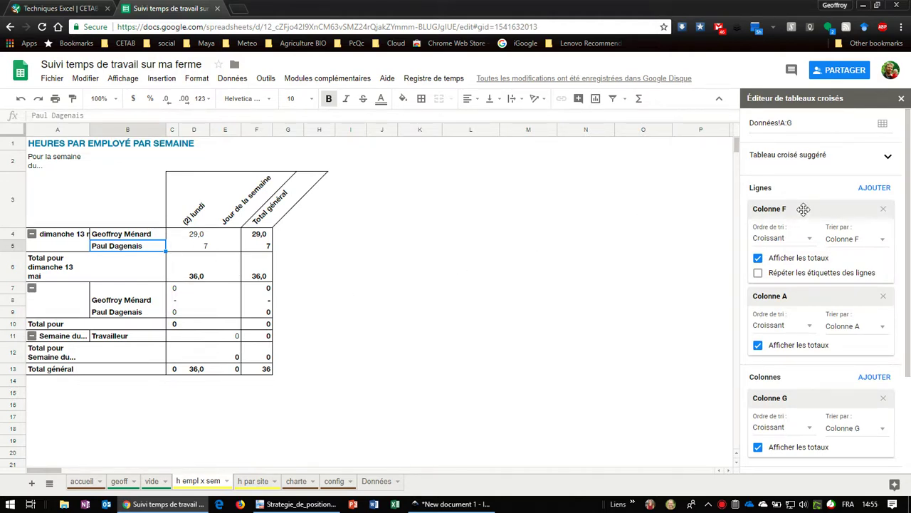
pyautogui.click(796, 122)
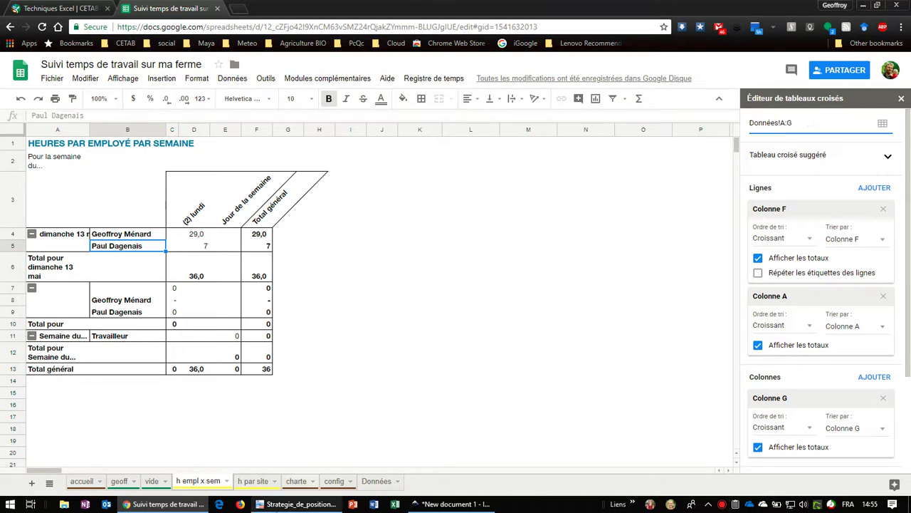
pyautogui.click(375, 481)
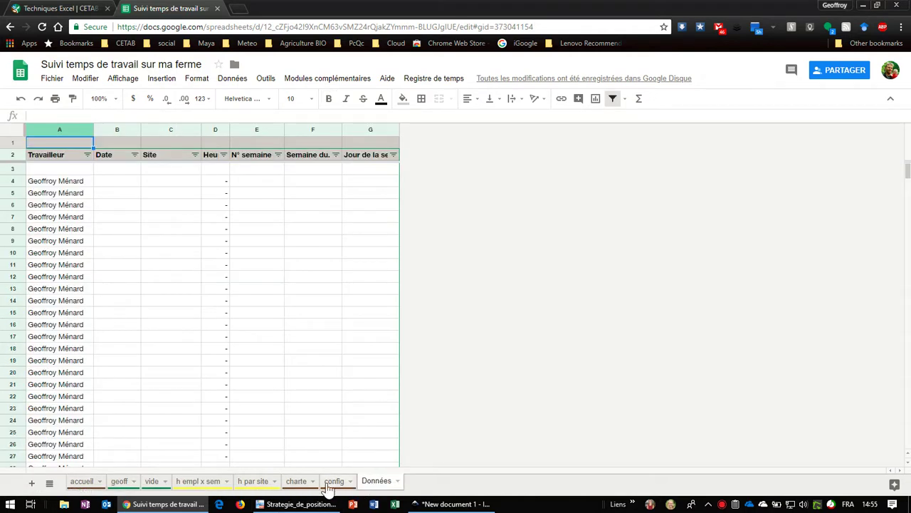
pyautogui.click(260, 482)
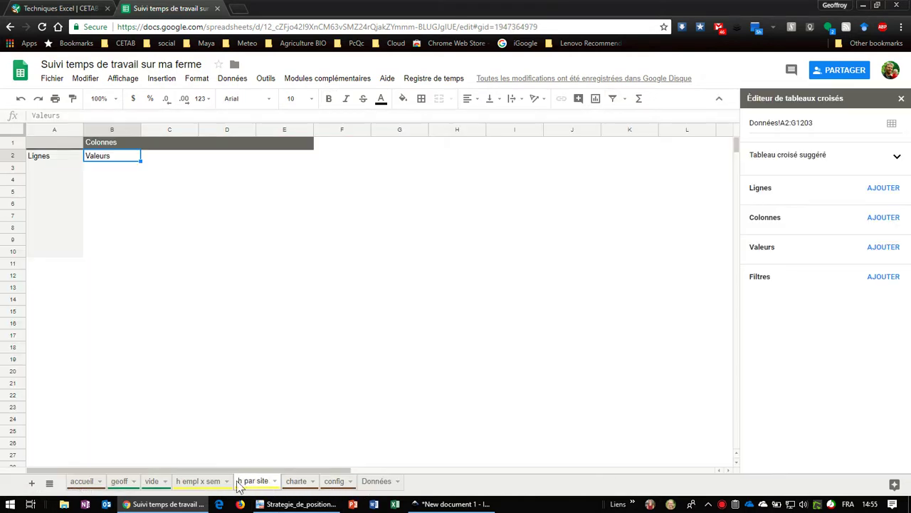
# Add Site as the pivot rows and Heures as the values
pyautogui.click(69, 154)
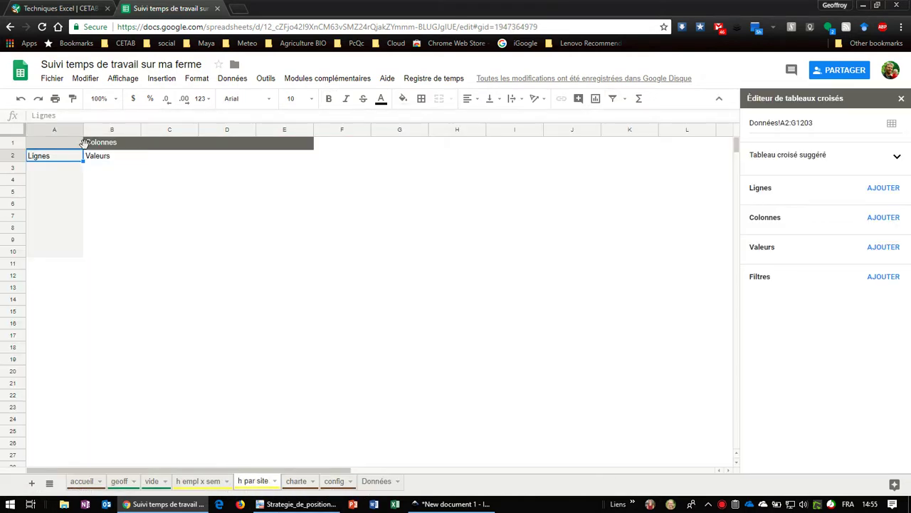
pyautogui.click(887, 190)
pyautogui.click(789, 235)
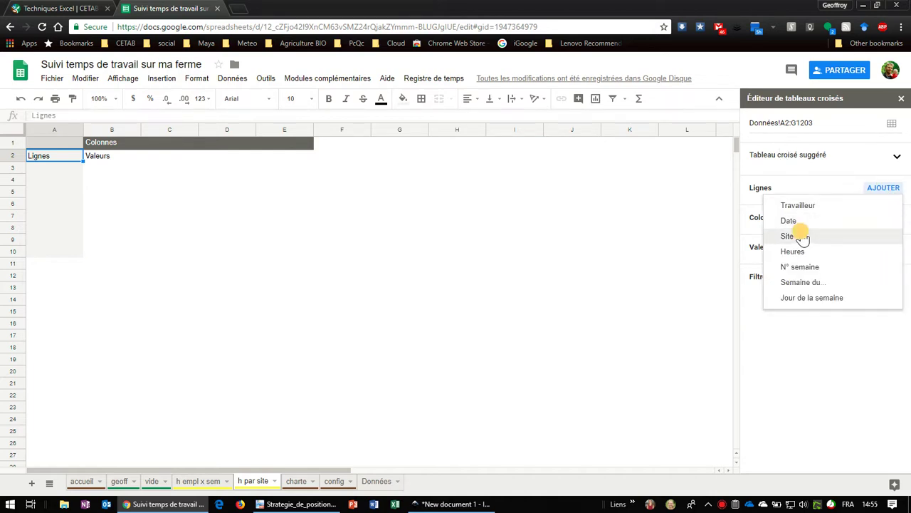
pyautogui.click(883, 319)
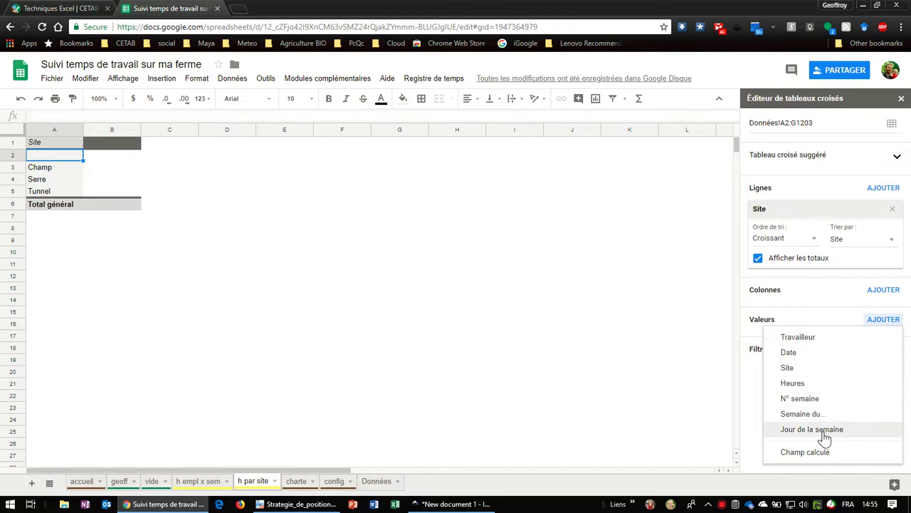
pyautogui.click(793, 383)
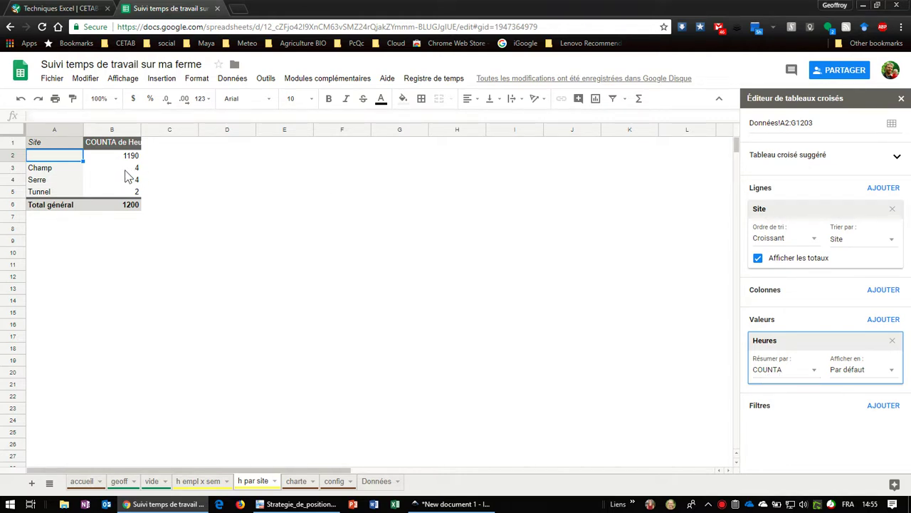
# Inspect the per-site counts: Champ 4, Serre 4, Tunnel 2
pyautogui.click(55, 171)
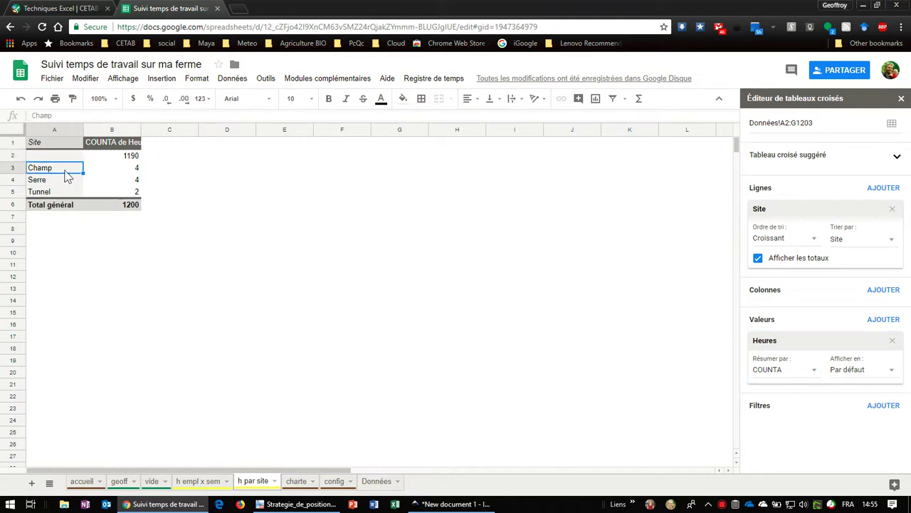
pyautogui.click(132, 183)
pyautogui.click(80, 186)
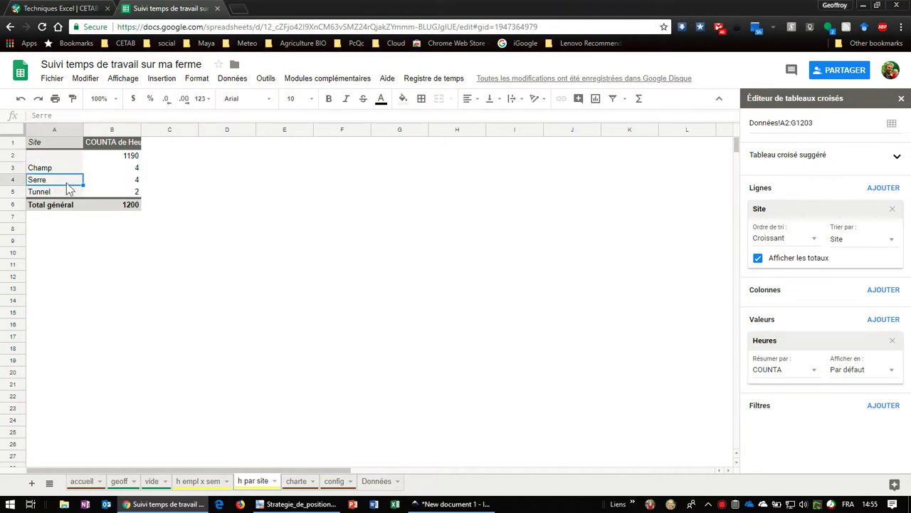
pyautogui.click(125, 194)
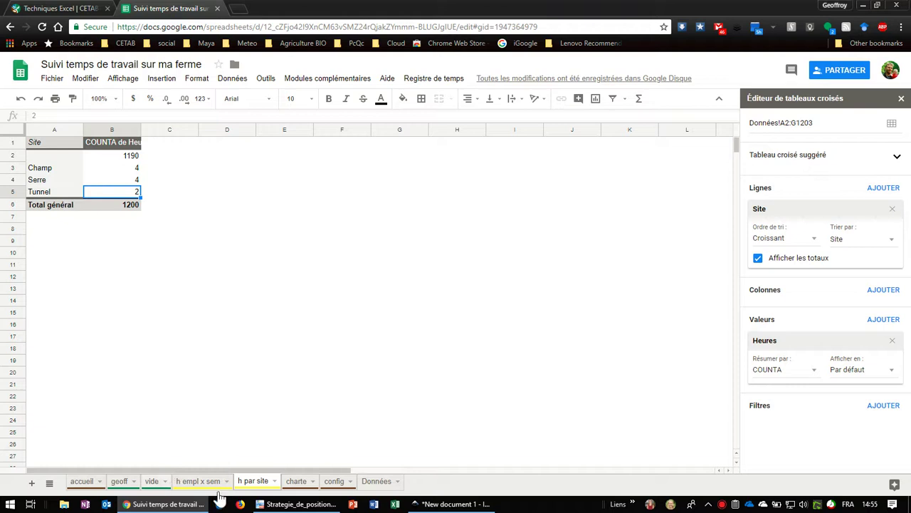
# Verify the Champ, Serre and Tunnel entries in the geoff sheet's source rows, then return to the pivot
pyautogui.click(120, 490)
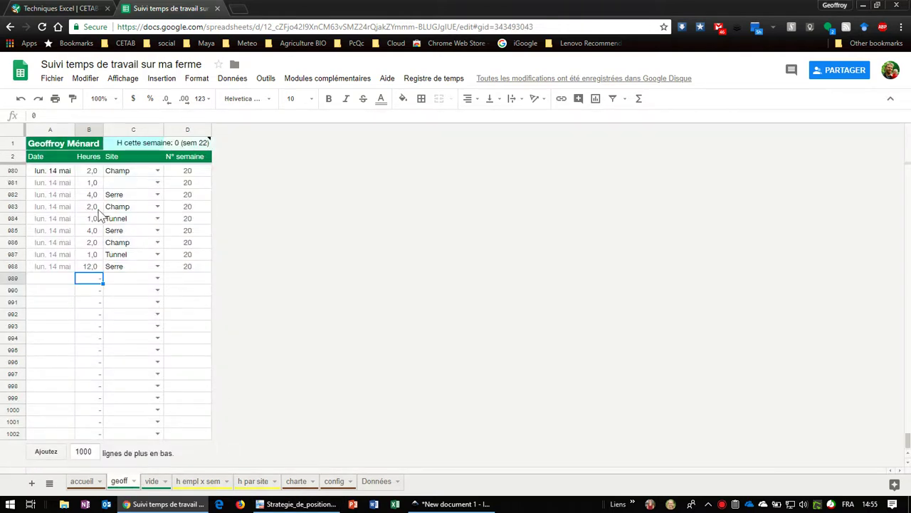
pyautogui.click(117, 218)
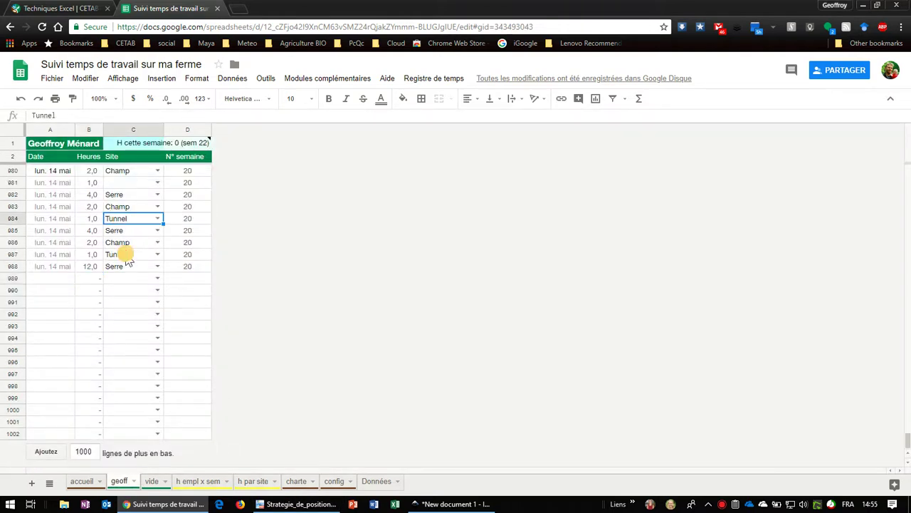
pyautogui.click(127, 254)
pyautogui.click(128, 243)
pyautogui.click(131, 206)
pyautogui.click(132, 171)
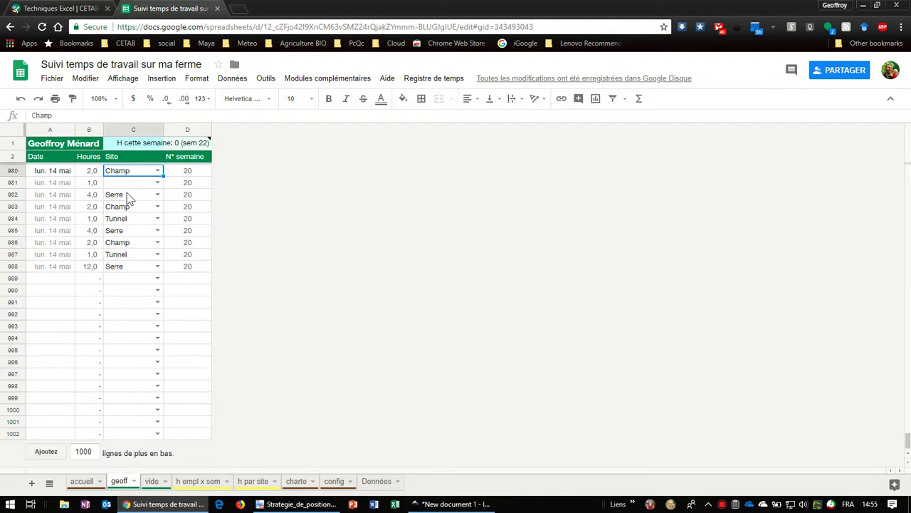
pyautogui.click(134, 196)
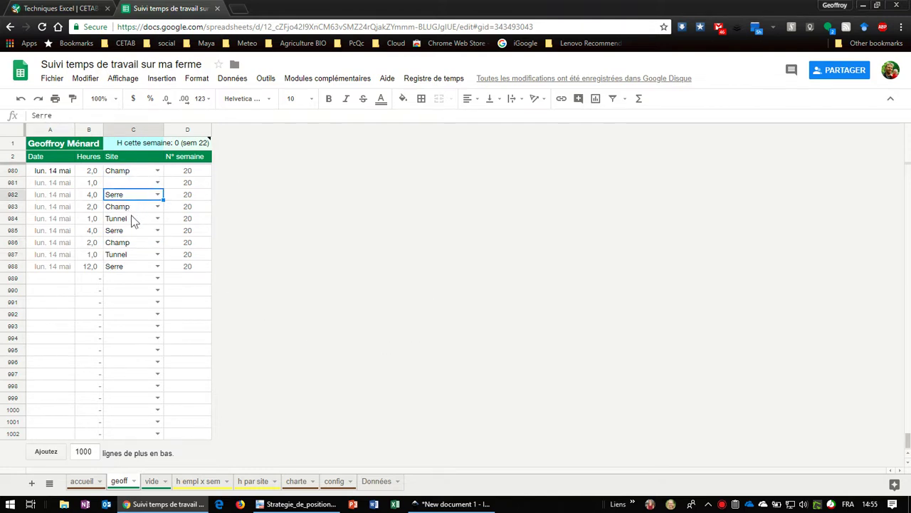
pyautogui.click(128, 231)
pyautogui.click(129, 266)
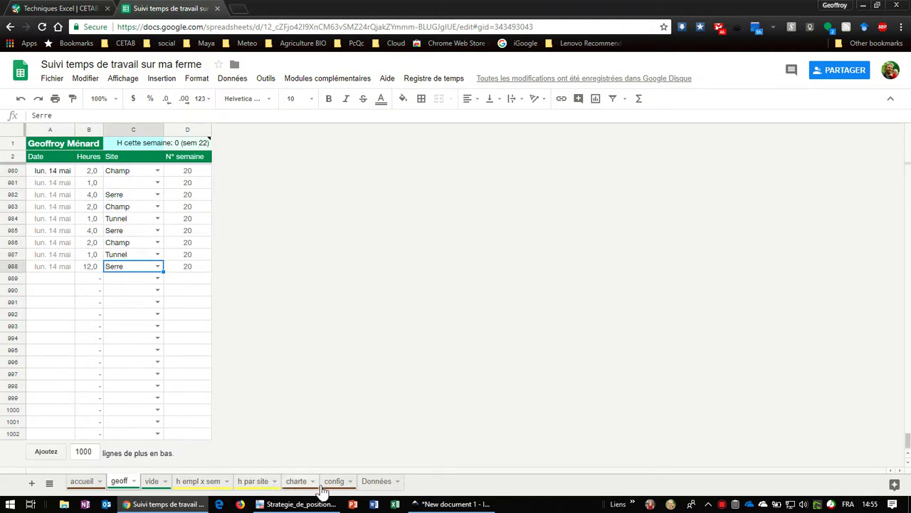
pyautogui.click(265, 481)
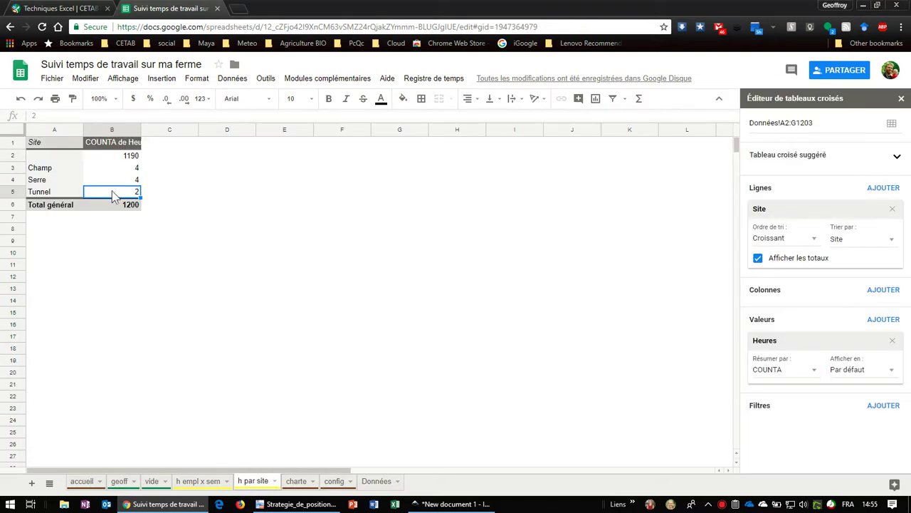
# Switch the Heures summary from COUNTA to SUM, giving Champ 8, Serre 24, Tunnel 2, total 36
pyautogui.click(815, 375)
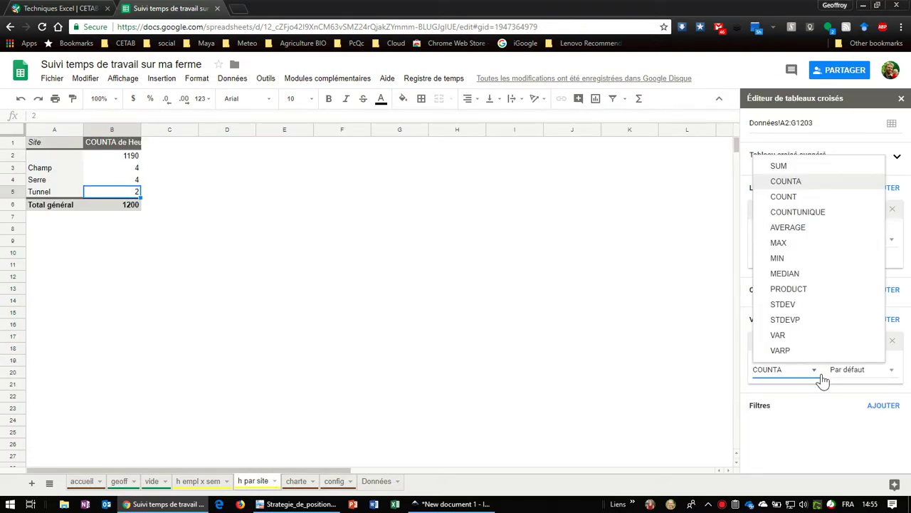
pyautogui.click(829, 168)
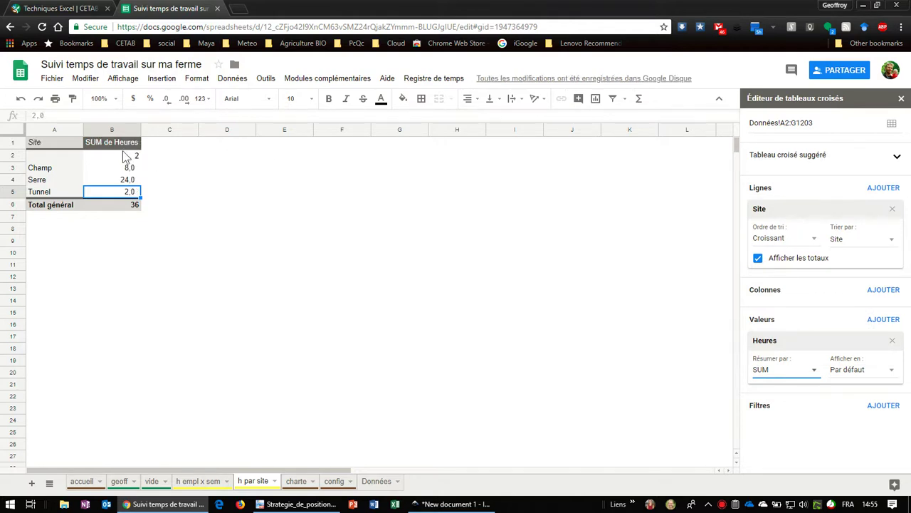
pyautogui.click(126, 156)
pyautogui.moveTo(121, 156); pyautogui.dragTo(117, 201)
pyautogui.click(122, 156)
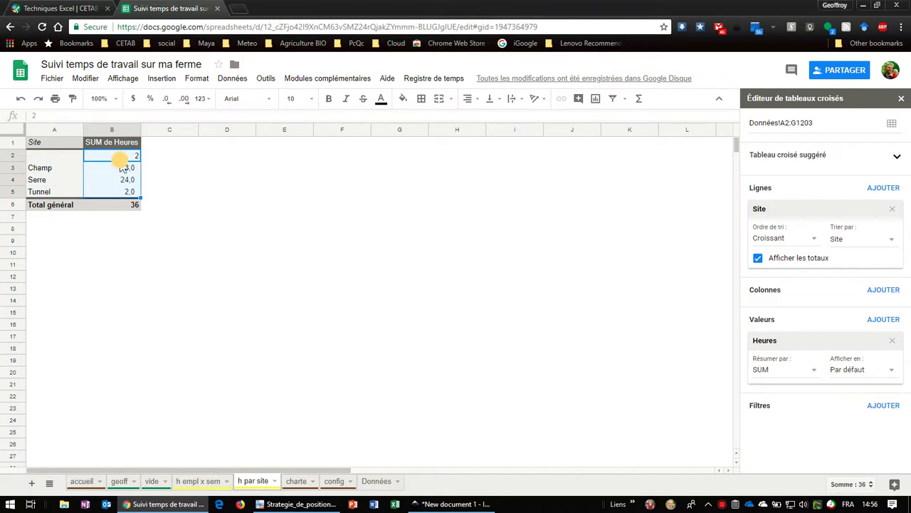
pyautogui.click(62, 157)
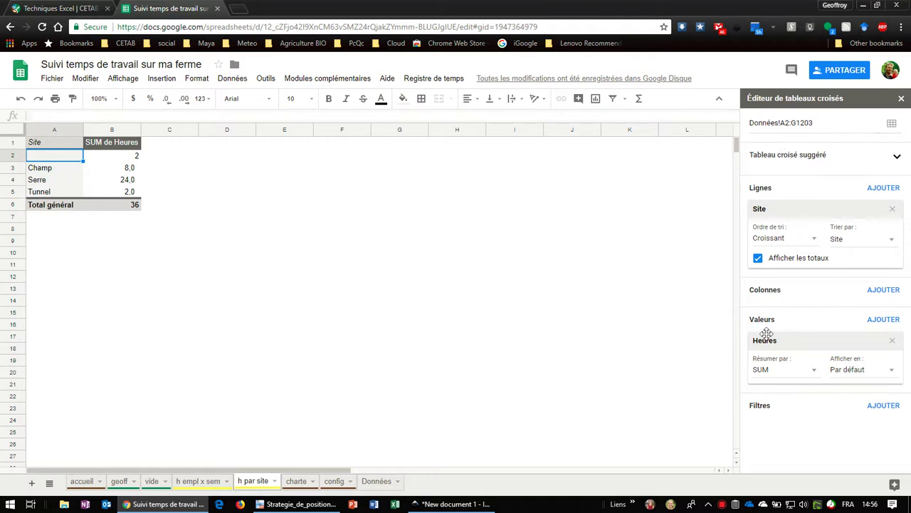
pyautogui.click(883, 289)
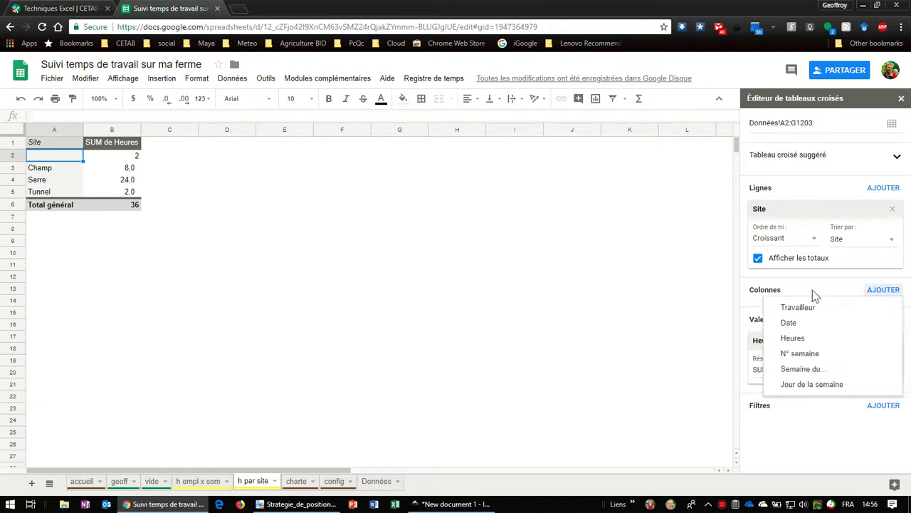
# Add Travailleur as pivot columns and check the per-worker hours and Total général
pyautogui.click(792, 309)
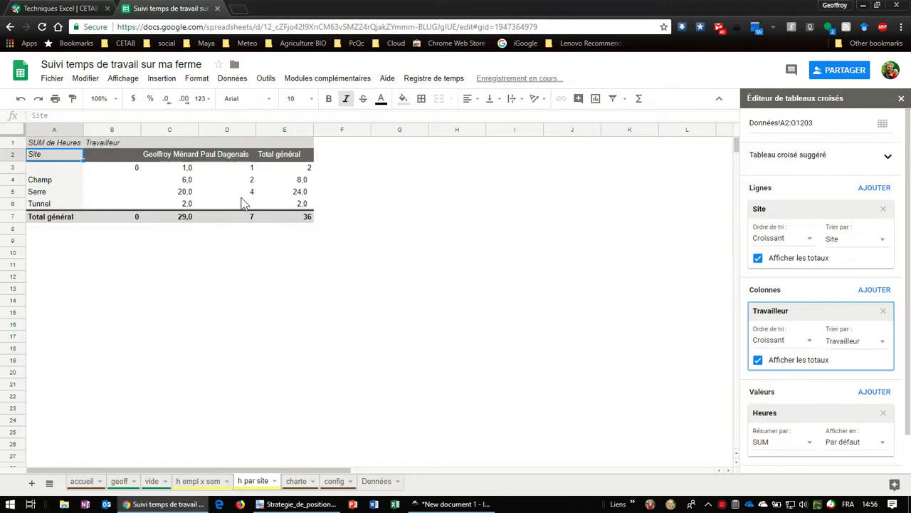
pyautogui.moveTo(139, 154); pyautogui.dragTo(183, 154)
pyautogui.click(227, 154)
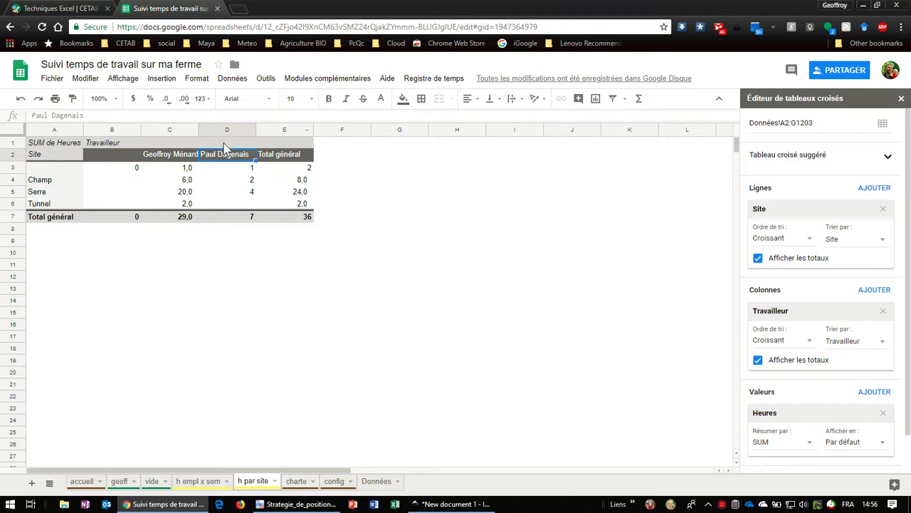
pyautogui.click(178, 168)
pyautogui.moveTo(300, 168); pyautogui.dragTo(303, 220)
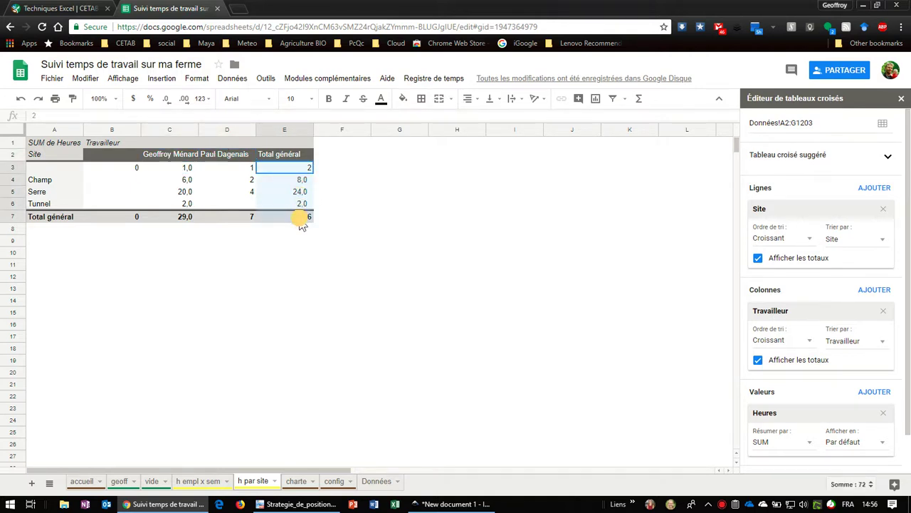
pyautogui.moveTo(250, 171); pyautogui.dragTo(188, 203)
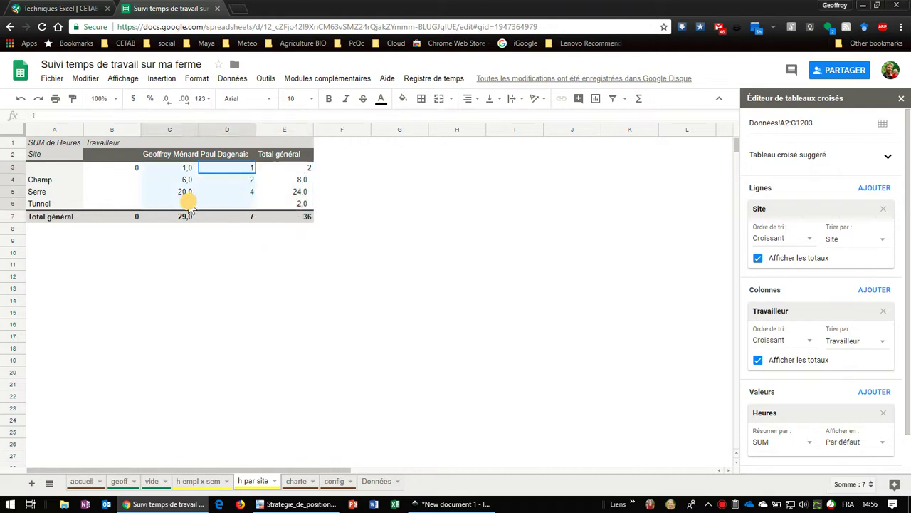
pyautogui.click(185, 171)
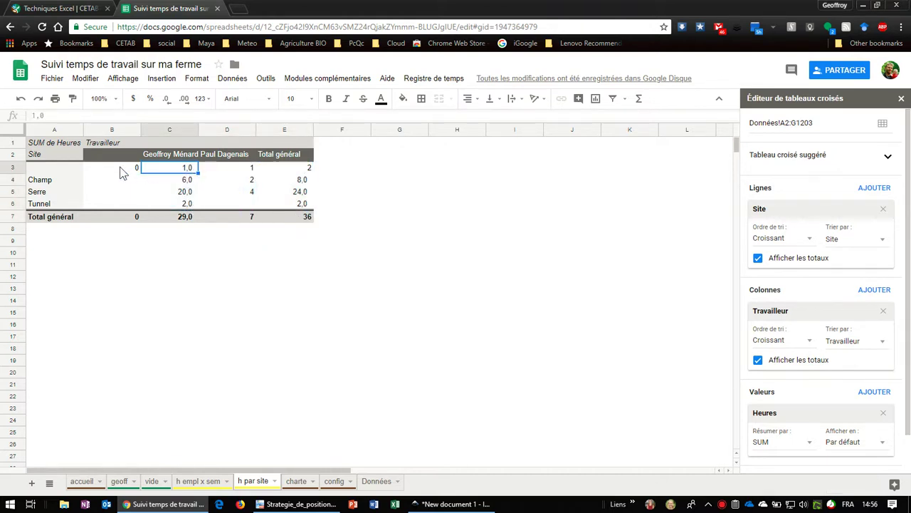
# Check workers' Champ and Serre hours, then move Travailleur into the rows beneath Site
pyautogui.click(183, 168)
pyautogui.click(179, 181)
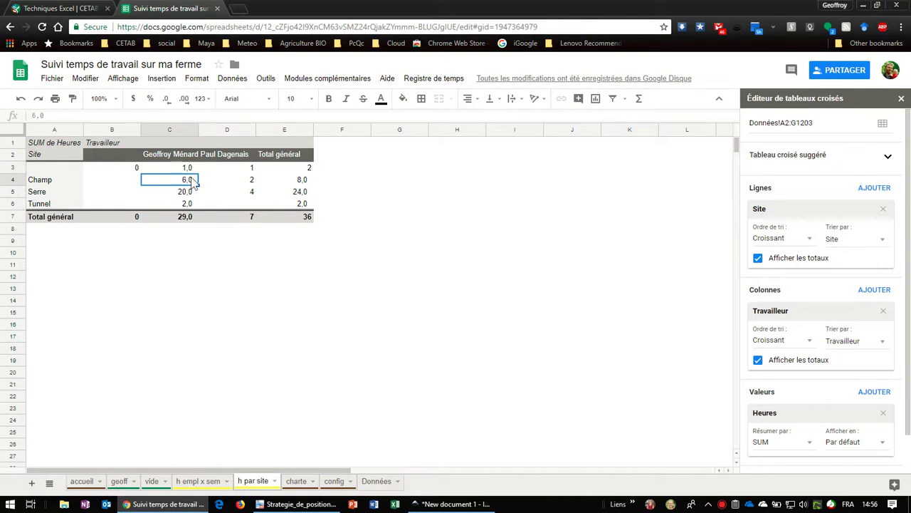
pyautogui.click(183, 159)
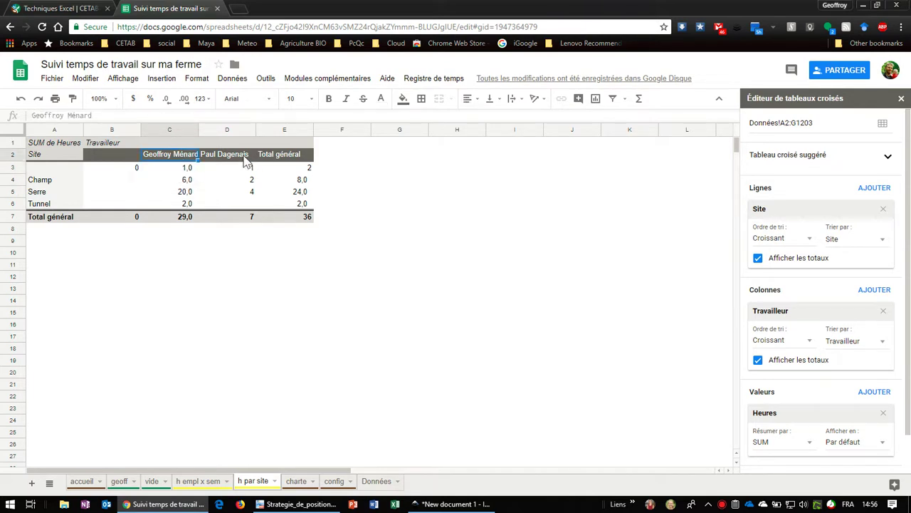
pyautogui.click(243, 159)
pyautogui.click(248, 196)
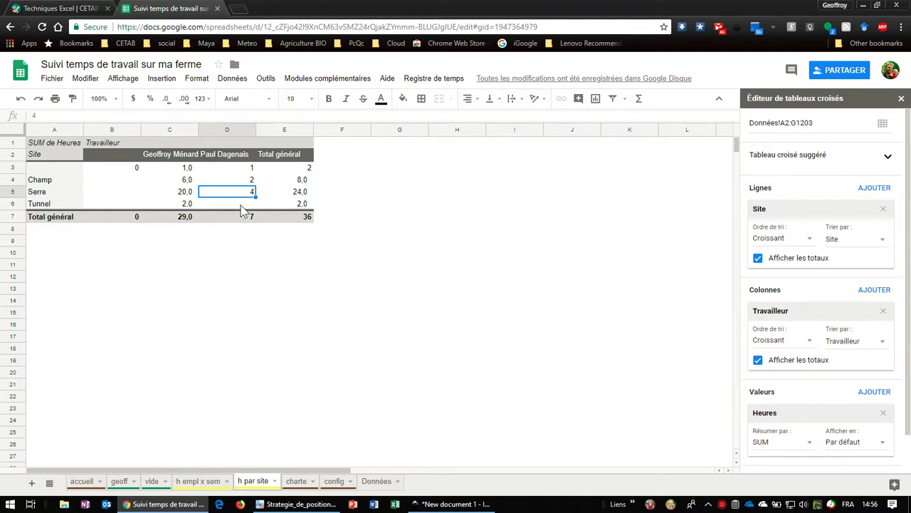
pyautogui.moveTo(776, 310)
pyautogui.mouseDown()
pyautogui.moveTo(781, 264)
pyautogui.moveTo(784, 283)
pyautogui.mouseUp()
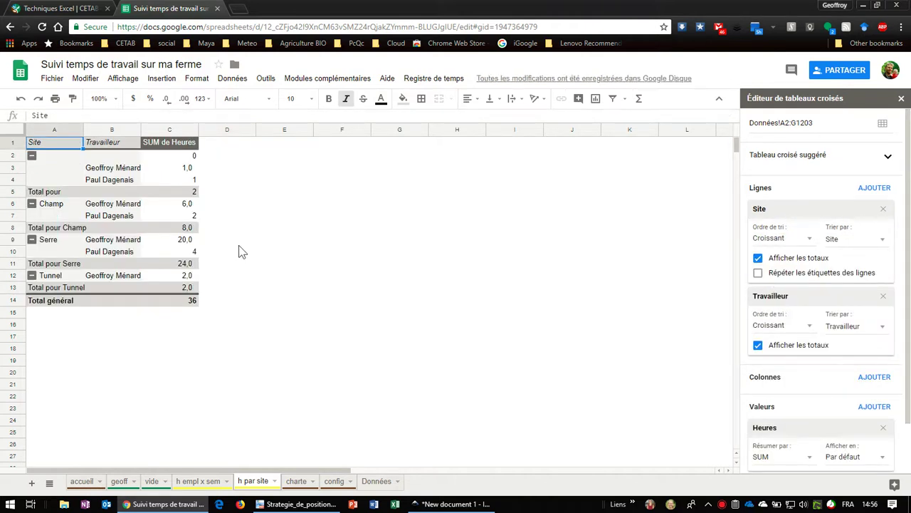
# Check the worker rows nested under Champ, close the pivot editor, and open Registre de temps
pyautogui.click(111, 179)
pyautogui.click(57, 159)
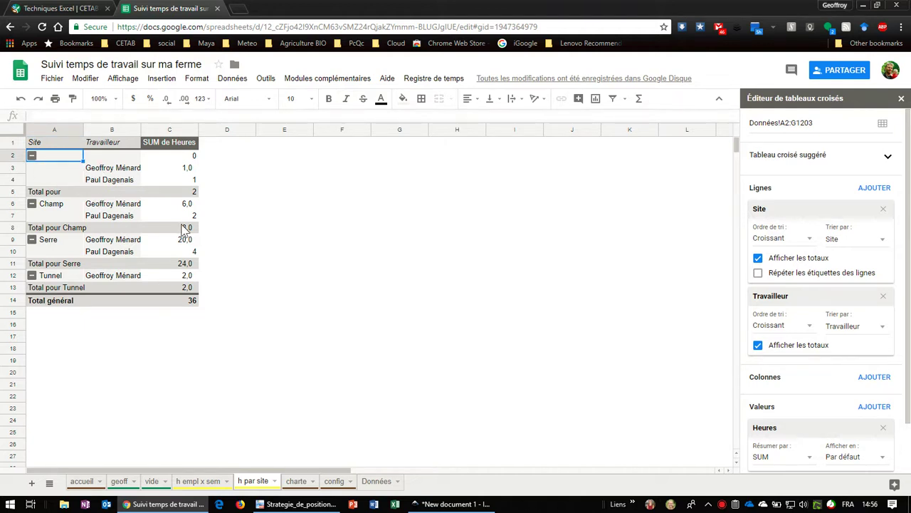
pyautogui.click(124, 206)
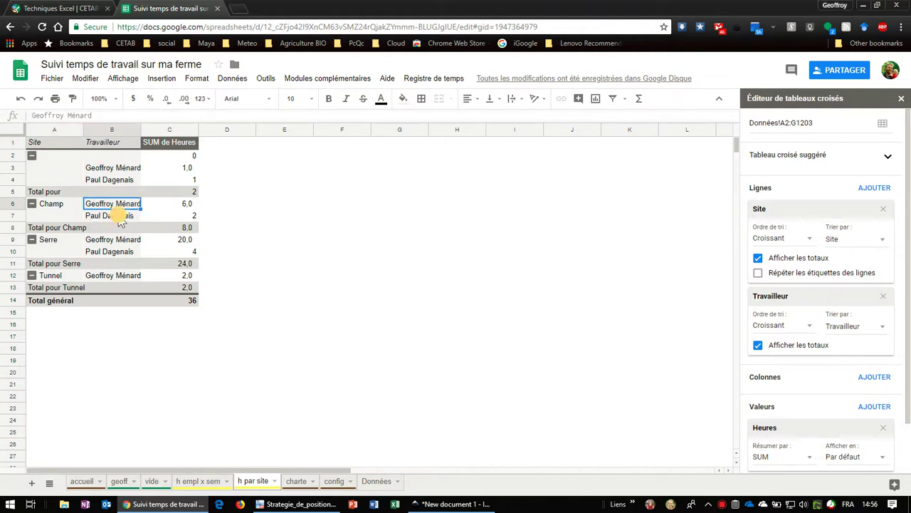
pyautogui.click(121, 217)
pyautogui.click(186, 207)
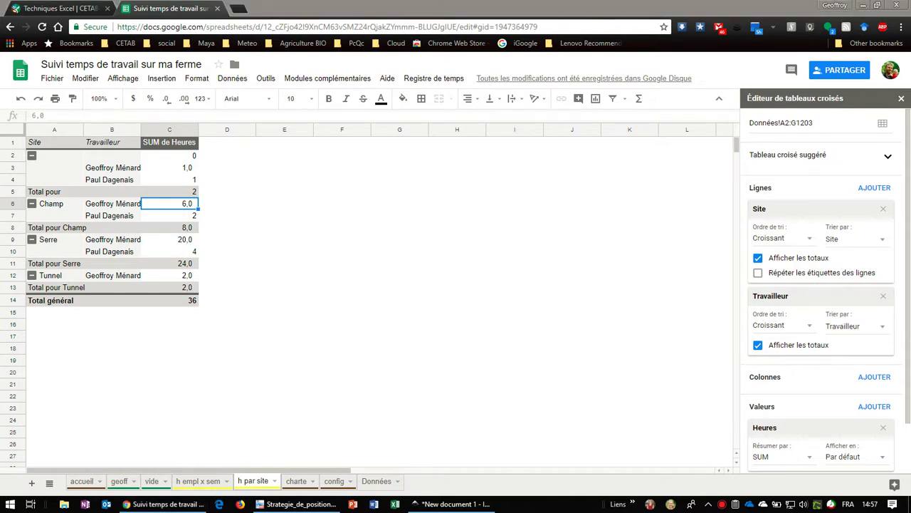
pyautogui.click(231, 311)
pyautogui.click(420, 80)
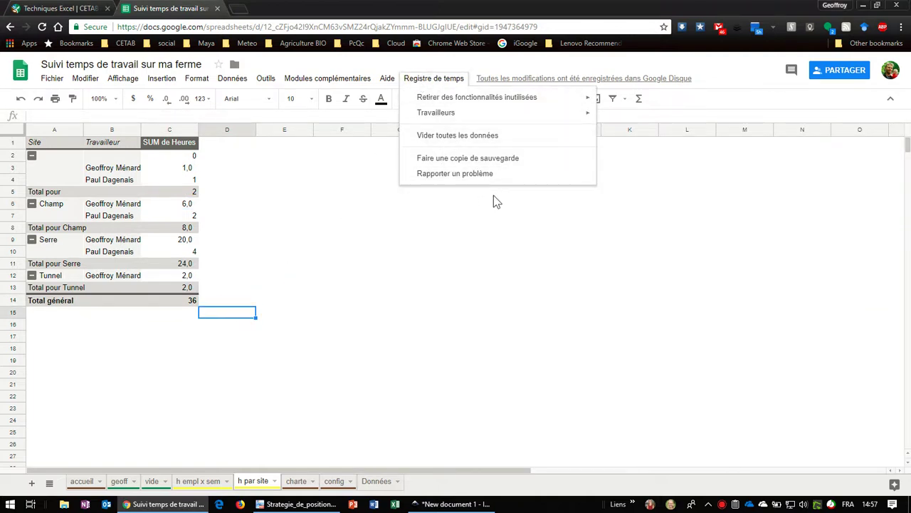
# Glance at Fichier > Télécharger au format, then choose Registre de temps > Faire une copie de sauvegarde
pyautogui.click(550, 162)
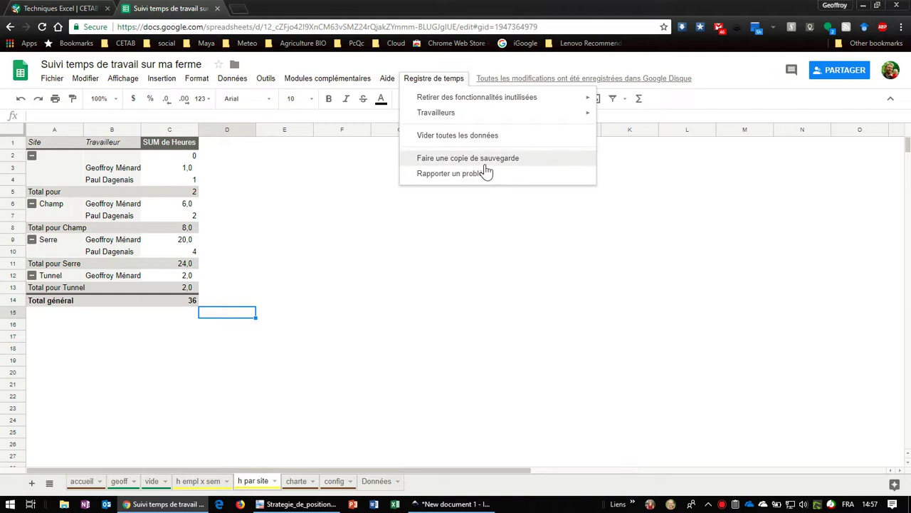
pyautogui.click(57, 77)
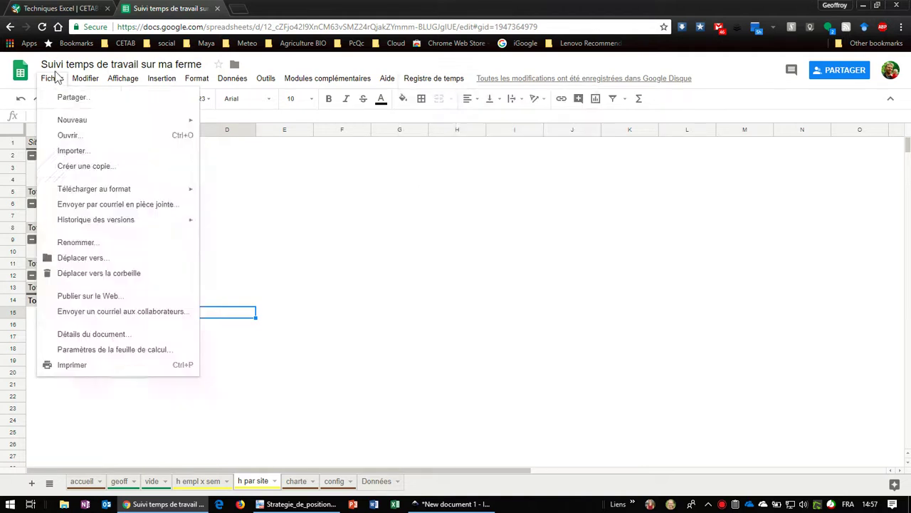
pyautogui.click(53, 78)
pyautogui.moveTo(94, 189)
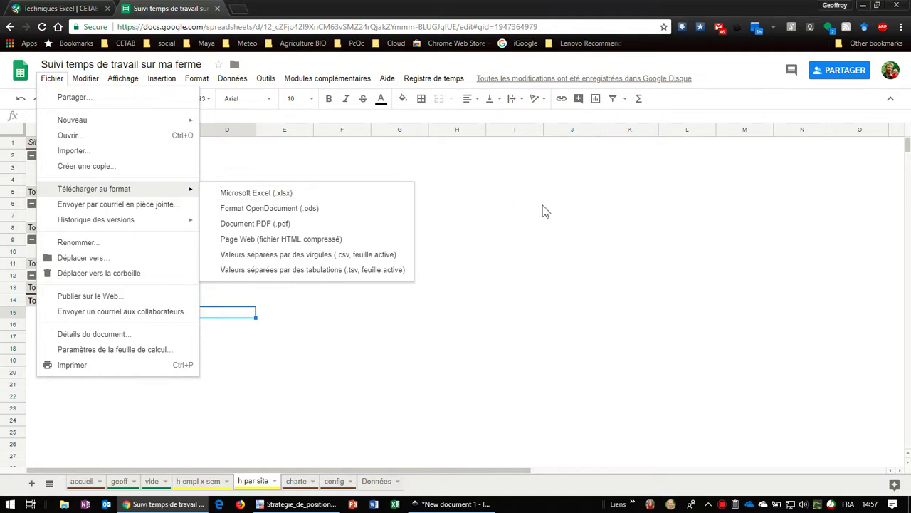
pyautogui.click(563, 168)
pyautogui.click(436, 78)
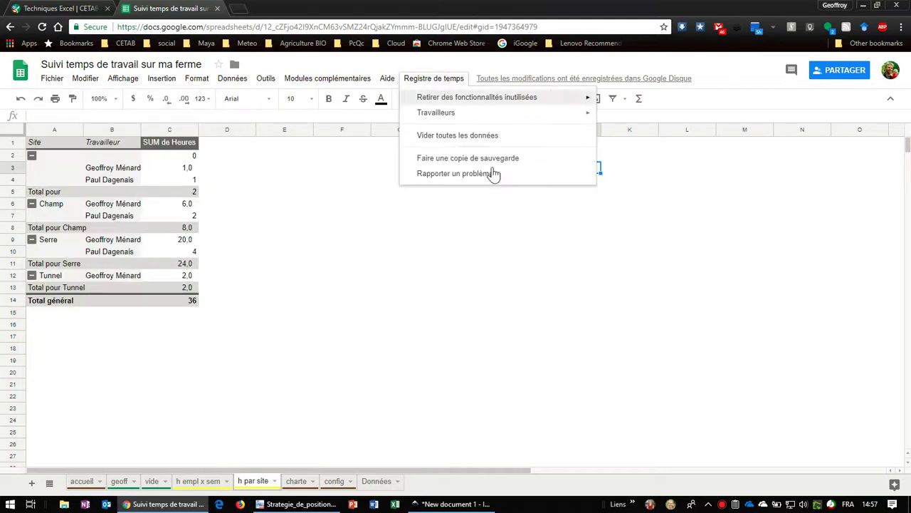
pyautogui.click(463, 158)
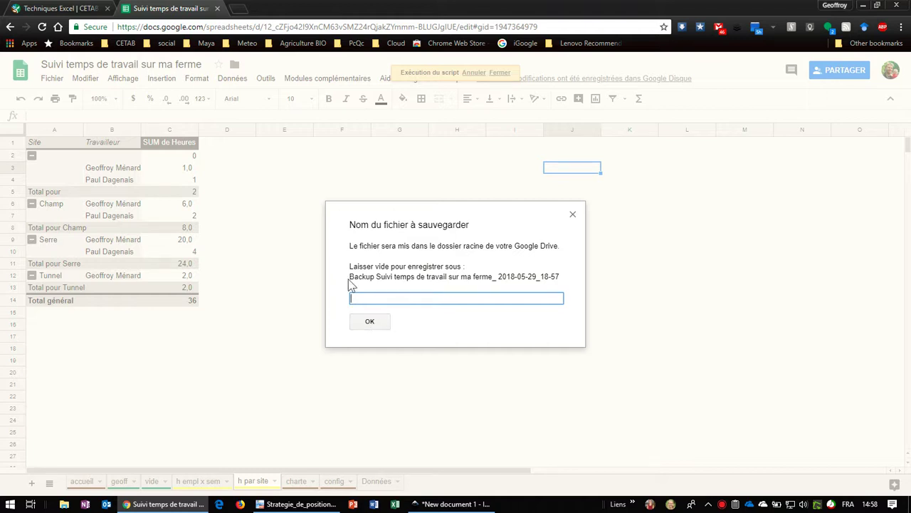
# Leave the backup name blank so the default dated name is used, confirm, and reopen Registre de temps
pyautogui.moveTo(350, 276); pyautogui.dragTo(560, 280)
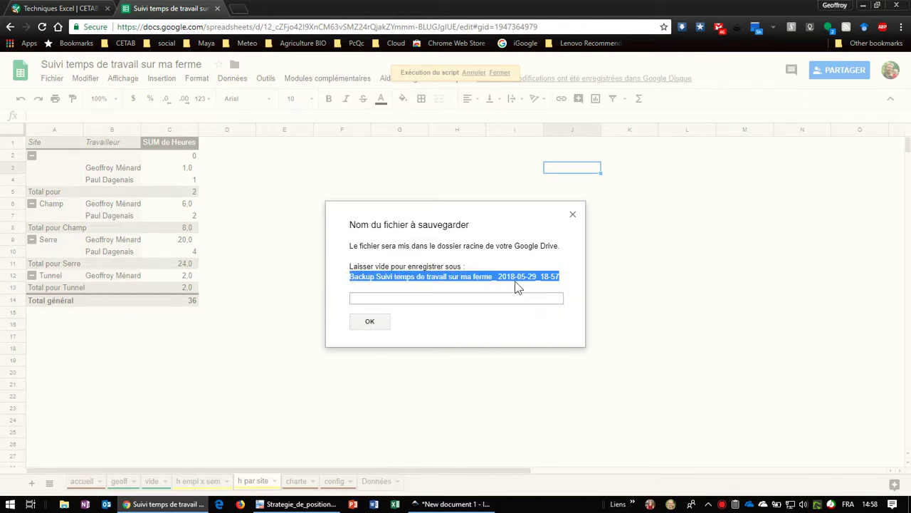
pyautogui.moveTo(376, 277); pyautogui.dragTo(564, 285)
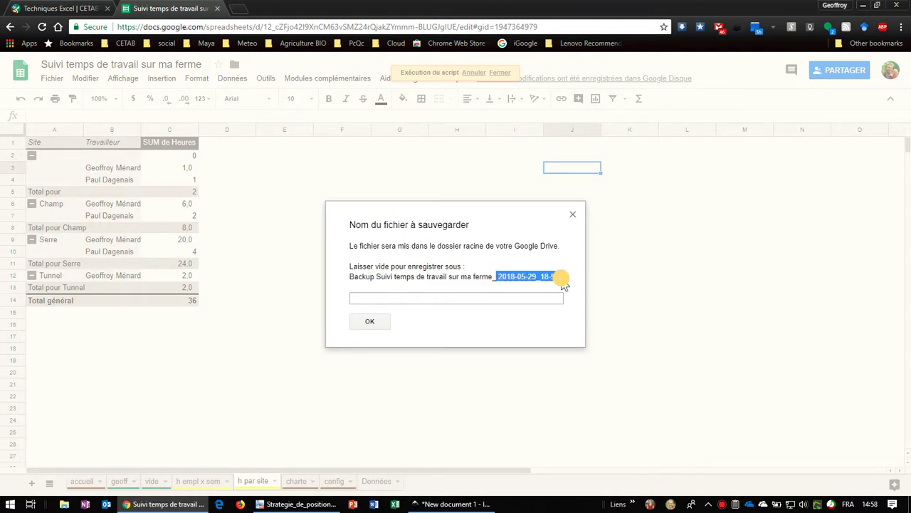
pyautogui.click(423, 298)
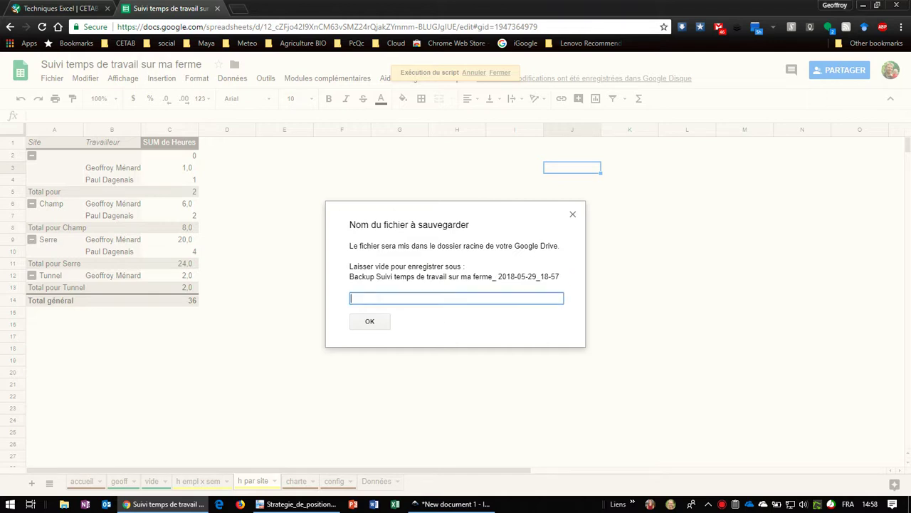
pyautogui.click(380, 327)
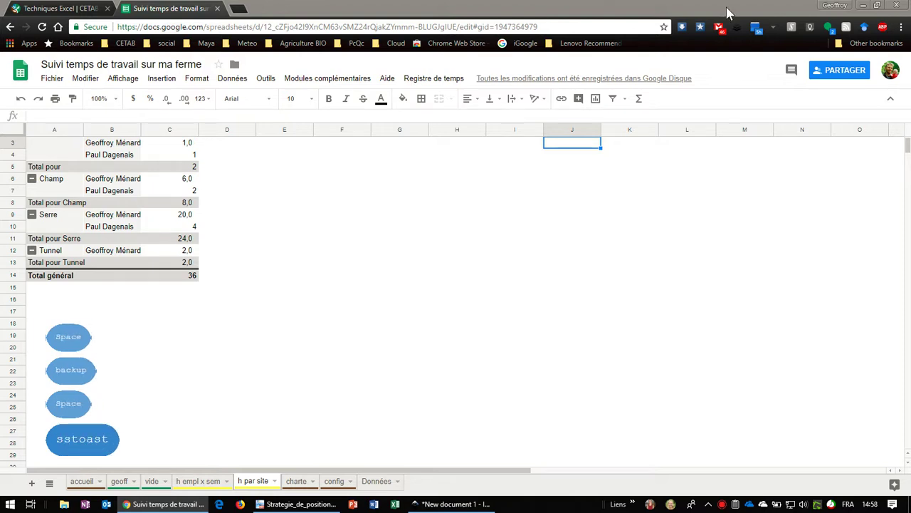
pyautogui.click(433, 79)
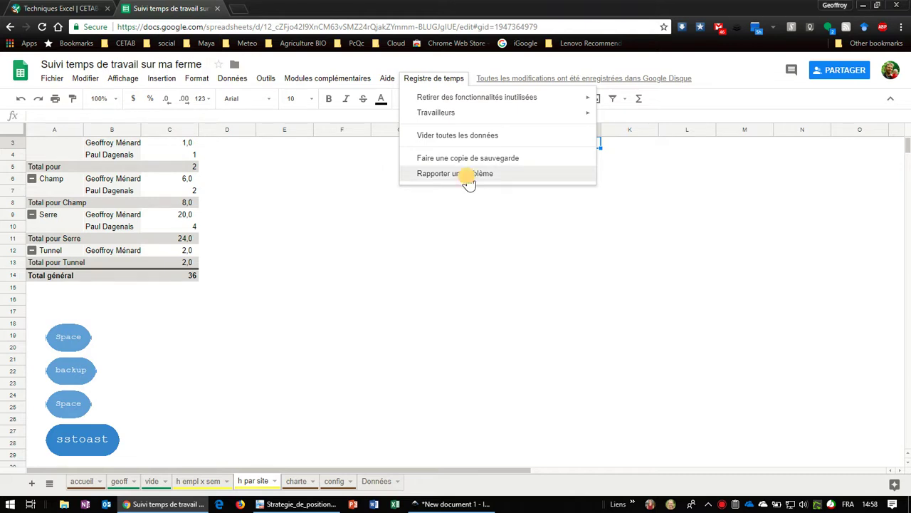
# Start Rapporter un problème, acknowledge the log notice, and agree to give CETAB+ access
pyautogui.click(468, 174)
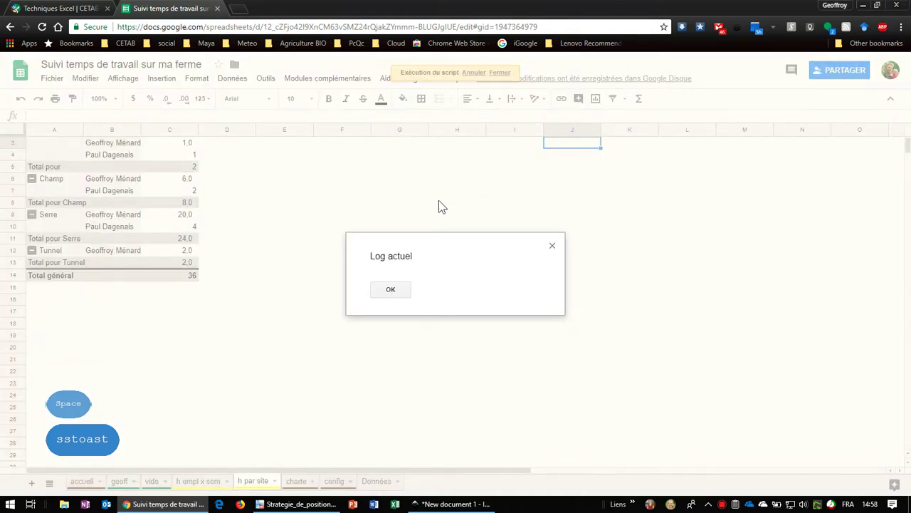
pyautogui.click(395, 294)
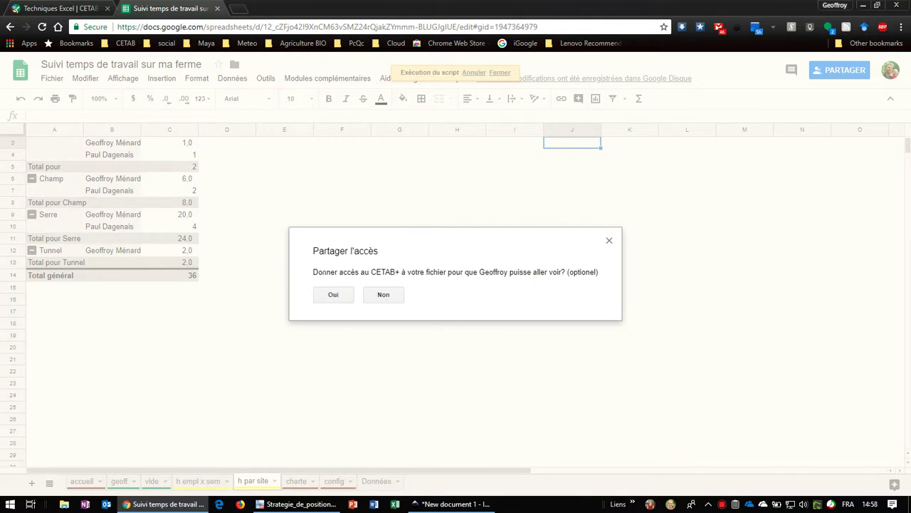
pyautogui.moveTo(316, 271); pyautogui.dragTo(609, 279)
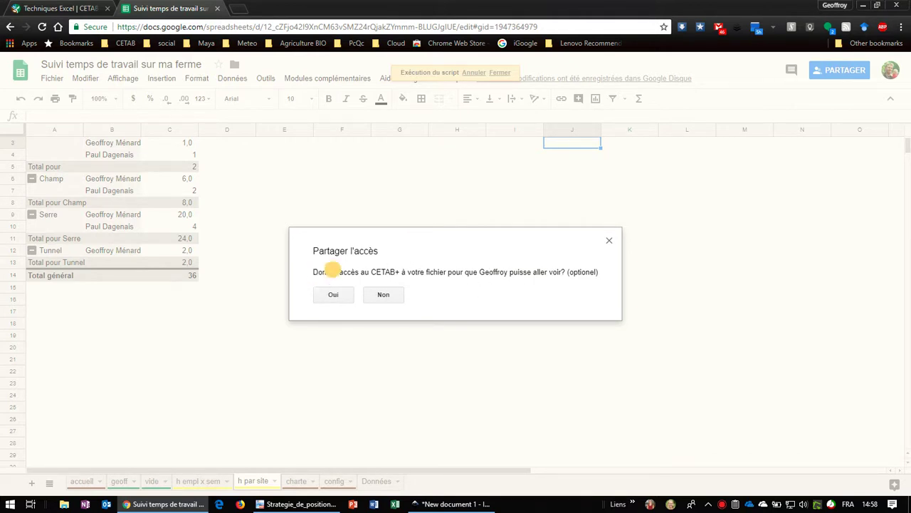
pyautogui.click(606, 275)
pyautogui.click(331, 295)
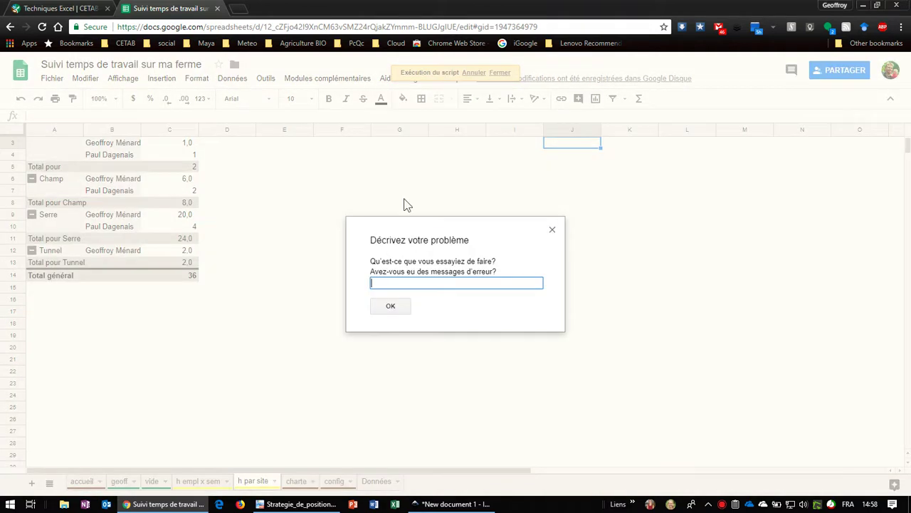
# Describe replacing start+end hours with 'heures travaillées' and an error message at the end, then submit
pyautogui.click(429, 285)
pyautogui.write('Remaplo')
pyautogui.press('BackSpace')
pyautogui.press('BackSpace')
pyautogui.press('BackSpace')
pyautogui.press('BackSpace')
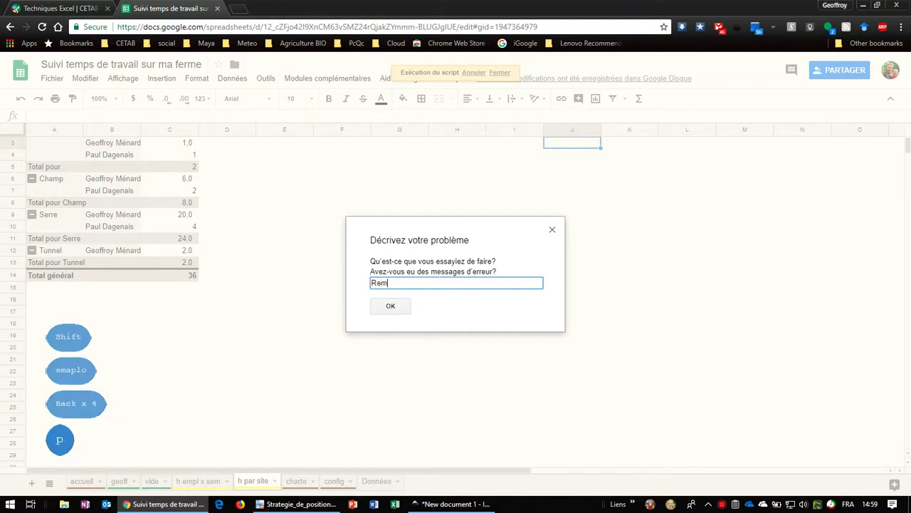
pyautogui.write('placé les')
pyautogui.press('BackSpace')
pyautogui.press('BackSpace')
pyautogui.press('BackSpace')
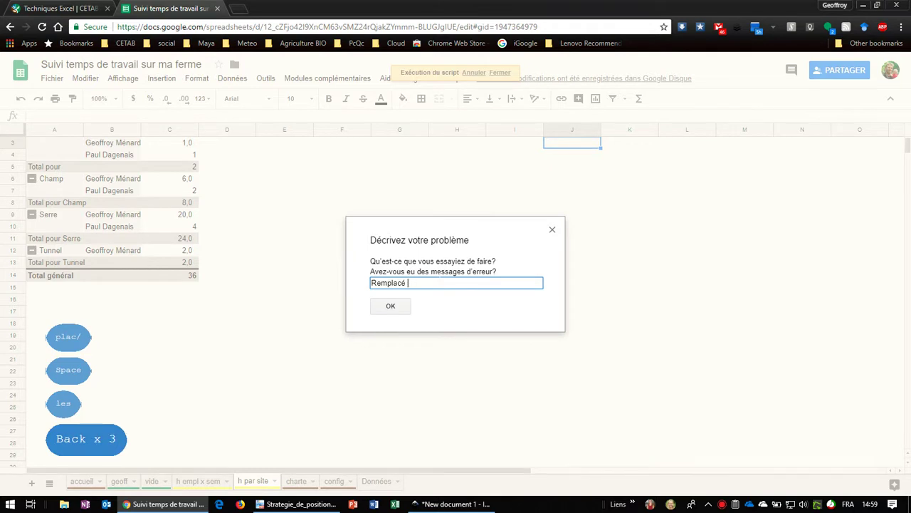
pyautogui.write('heures de début+')
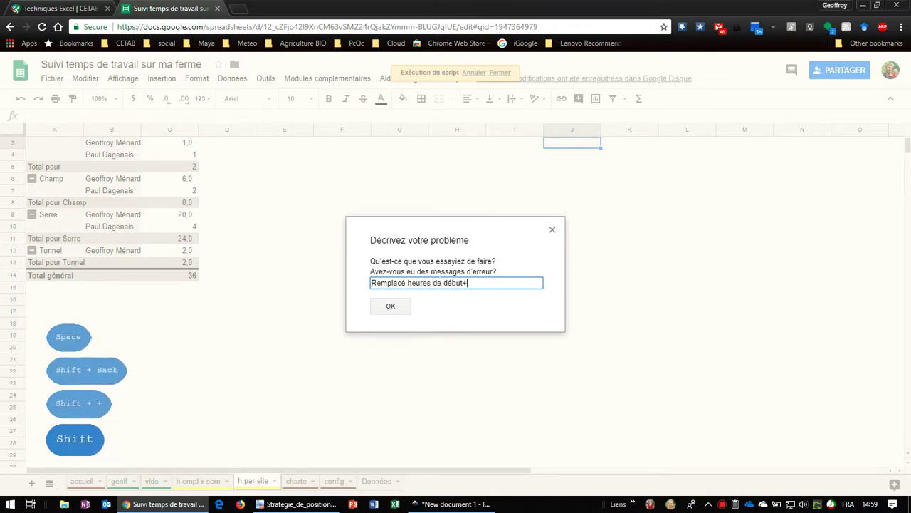
pyautogui.write(' fin par ')
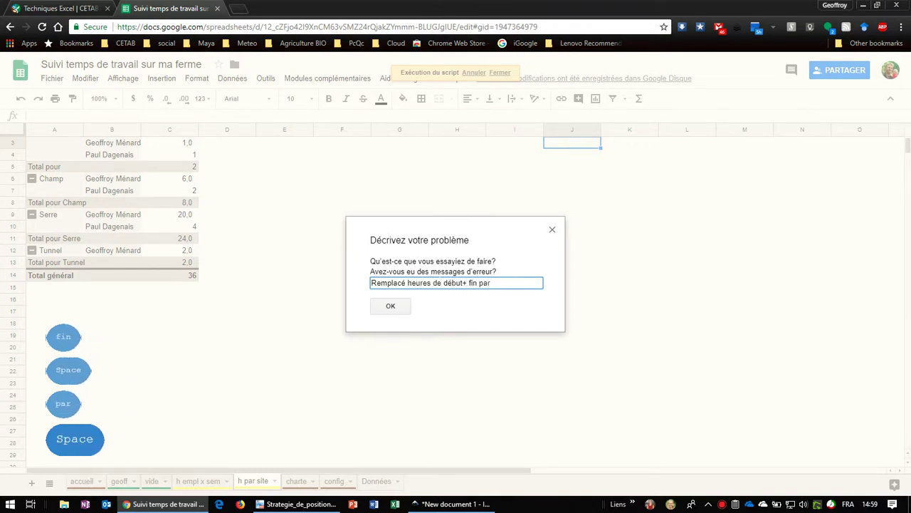
pyautogui.write('heur')
pyautogui.press('BackSpace')
pyautogui.write('res')
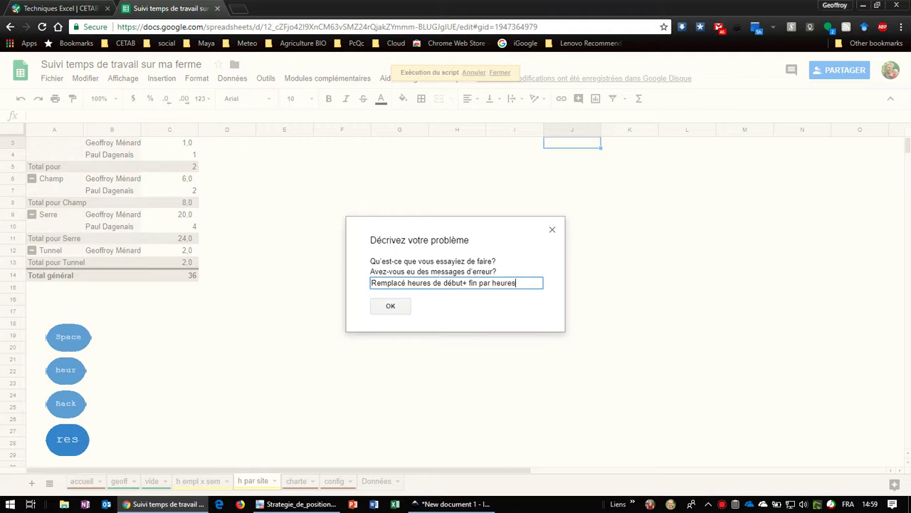
pyautogui.write(' travaillées. m')
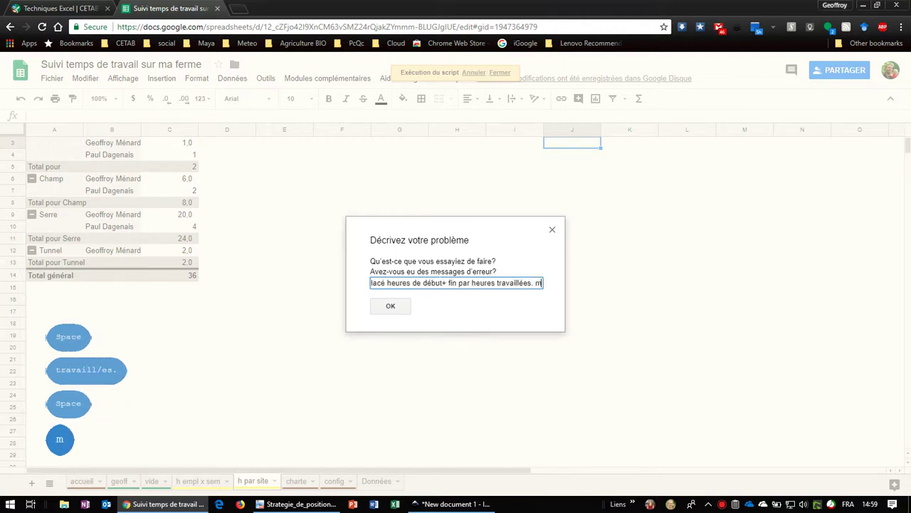
pyautogui.write("essage d'erreur ")
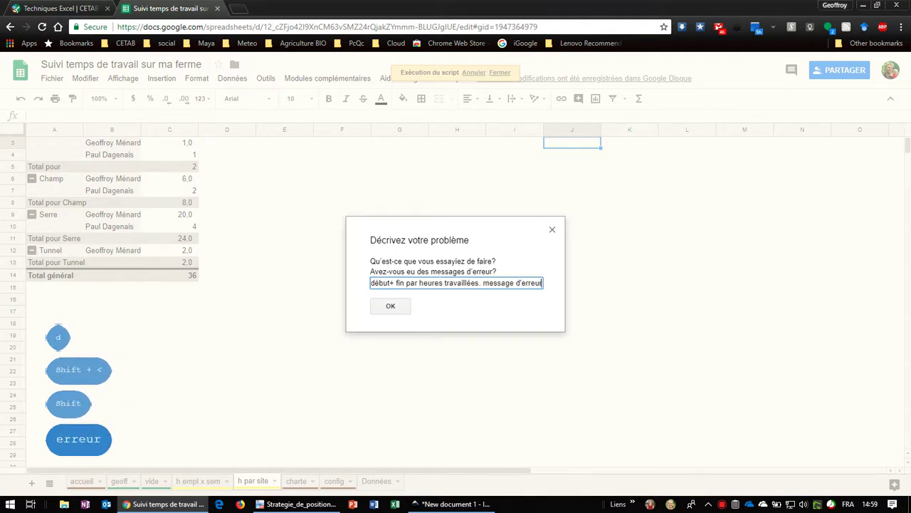
pyautogui.write('à la fin')
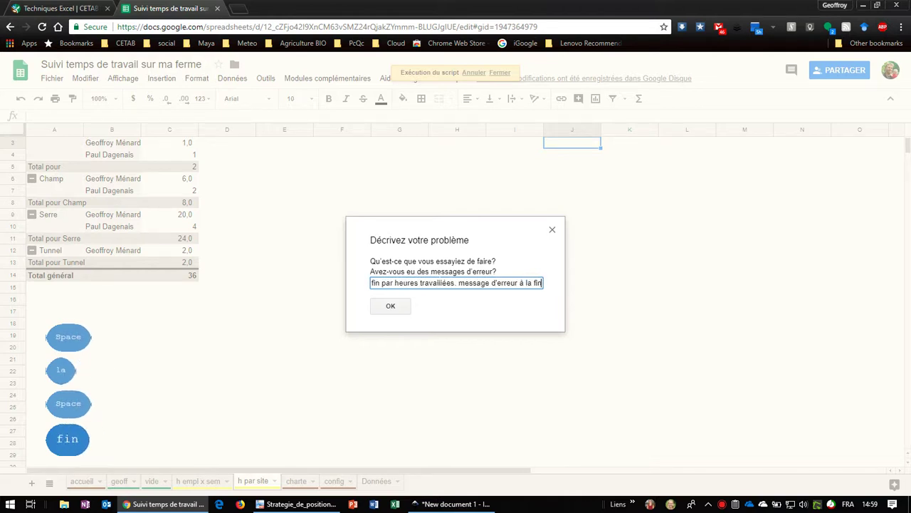
pyautogui.click(390, 305)
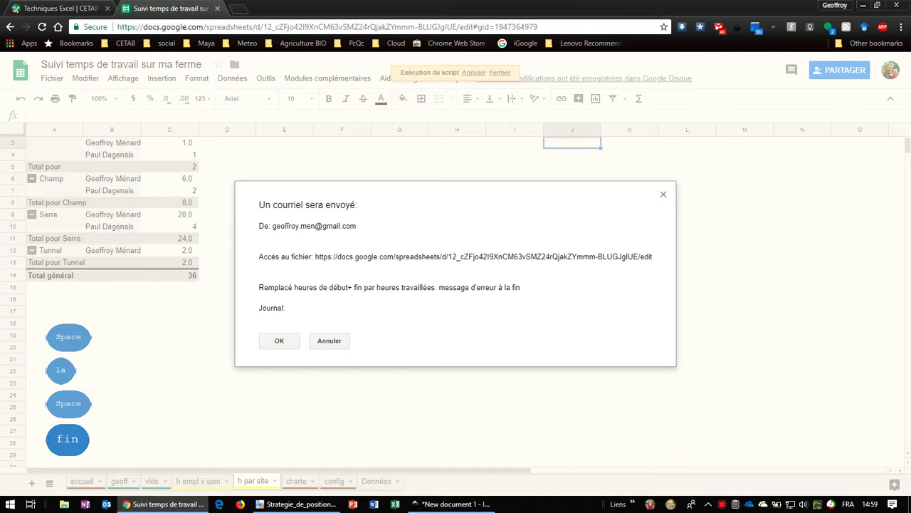
pyautogui.moveTo(274, 227)
pyautogui.mouseDown()
pyautogui.moveTo(366, 228)
pyautogui.moveTo(272, 234)
pyautogui.mouseUp()
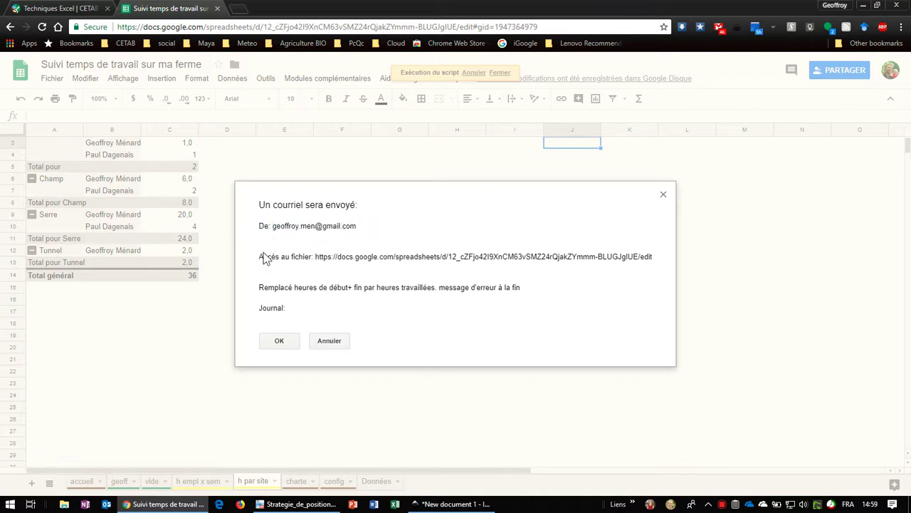
pyautogui.moveTo(313, 257); pyautogui.dragTo(662, 262)
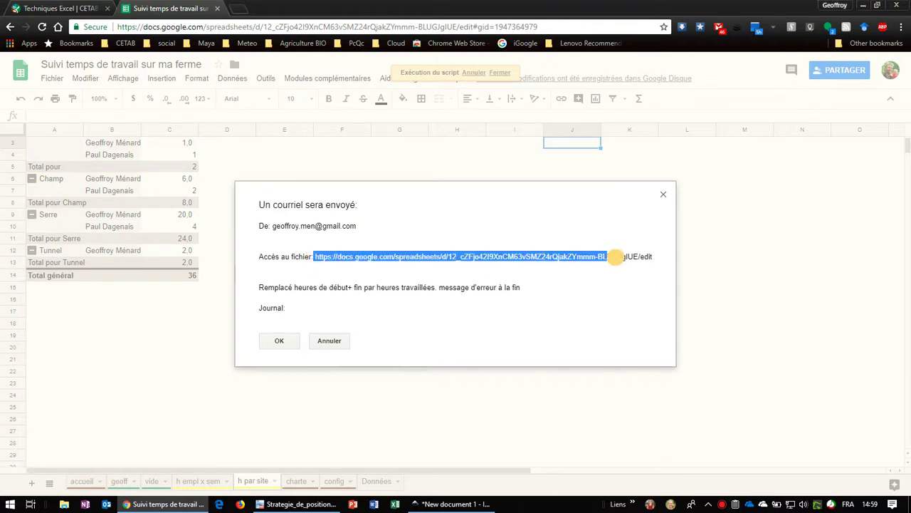
pyautogui.click(662, 262)
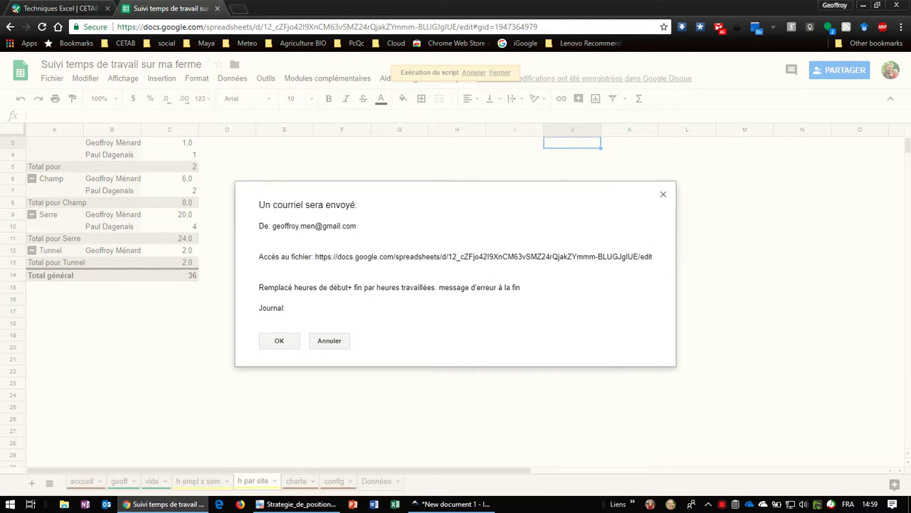
pyautogui.tripleClick(319, 288)
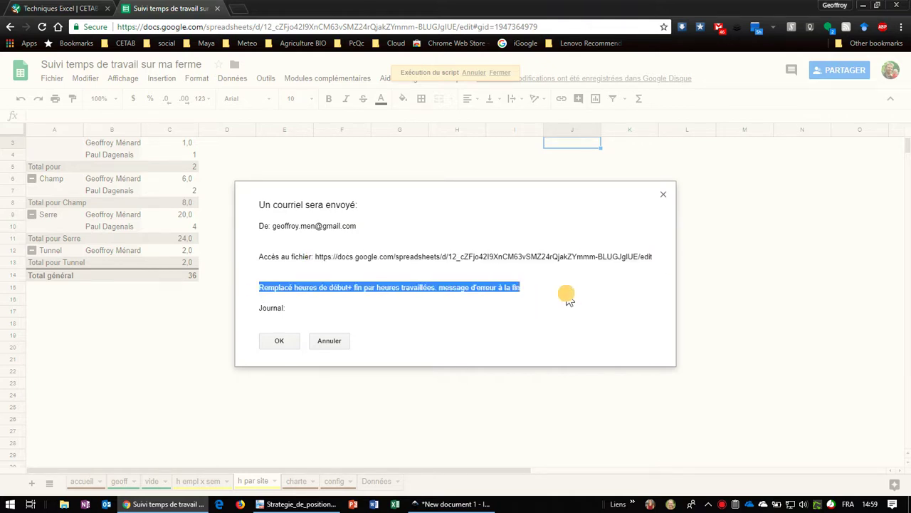
pyautogui.click(299, 315)
pyautogui.moveTo(250, 307); pyautogui.dragTo(299, 314)
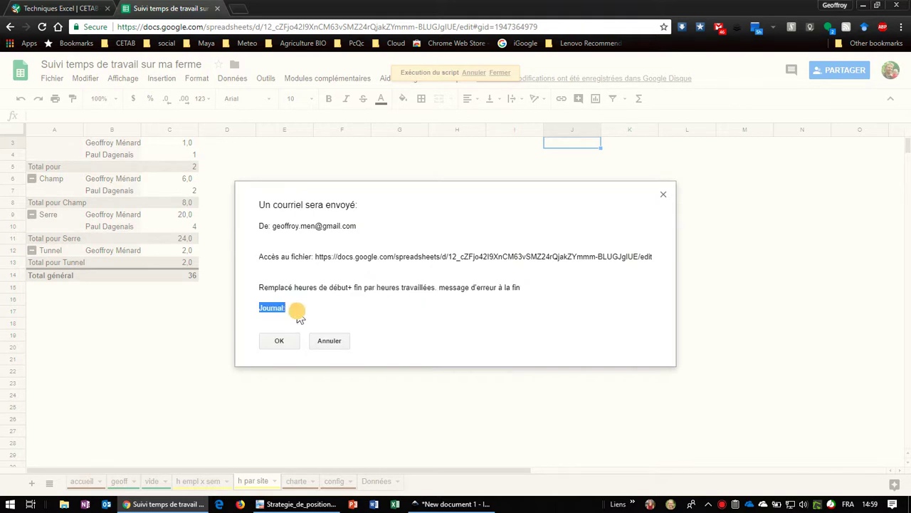
pyautogui.click(274, 320)
# Send the problem report e-mail, then look over the charte and config sheets
pyautogui.click(279, 340)
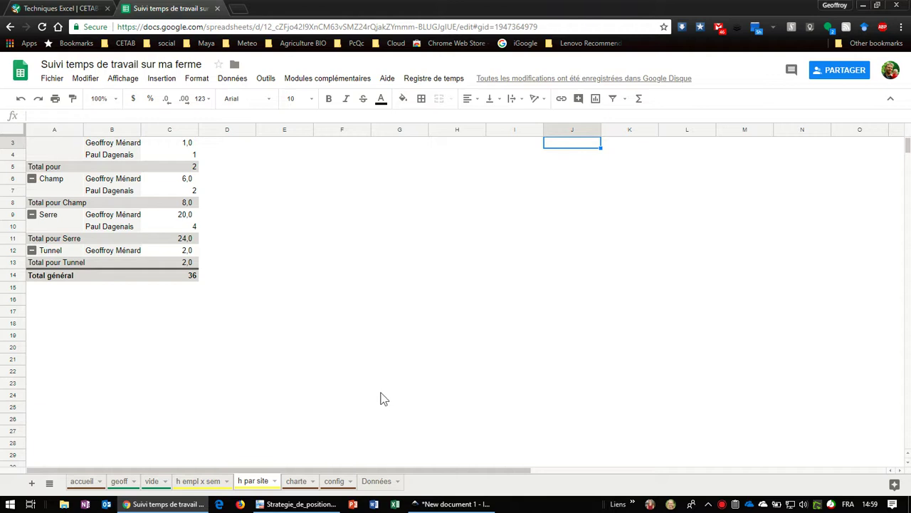
pyautogui.click(308, 483)
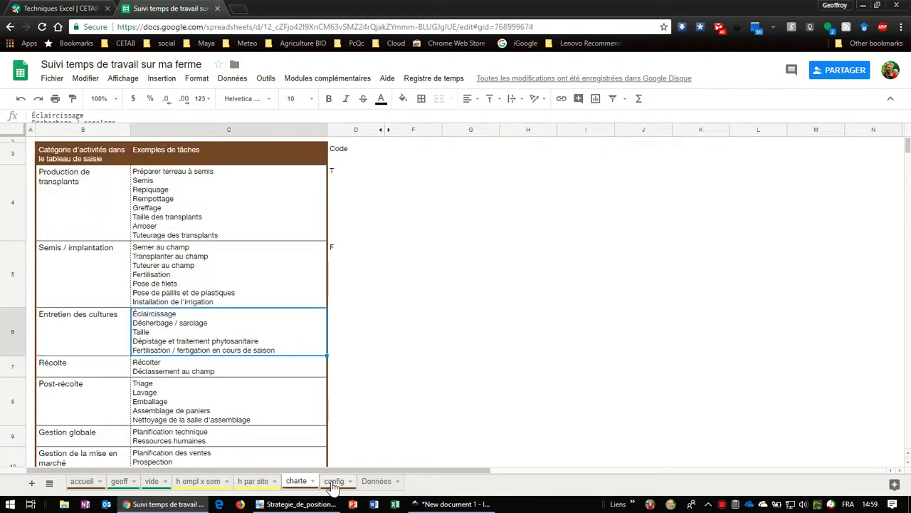
pyautogui.click(333, 481)
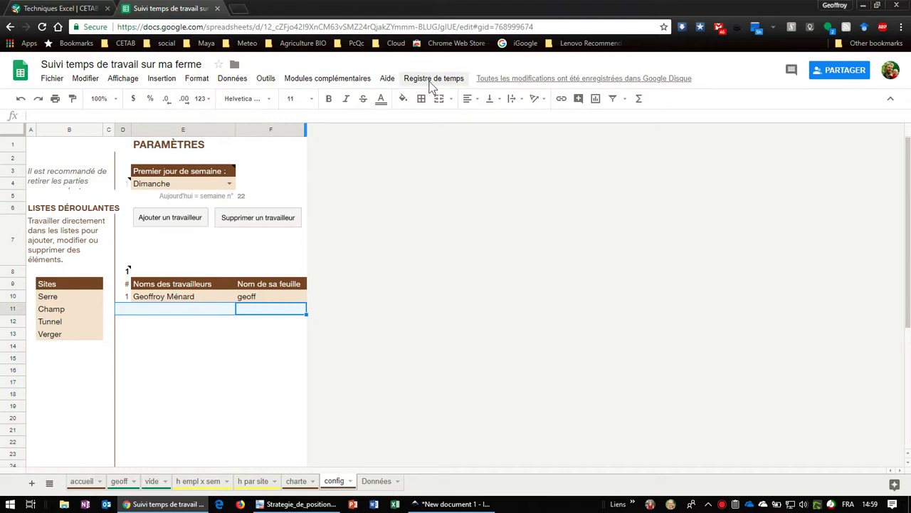
pyautogui.click(278, 258)
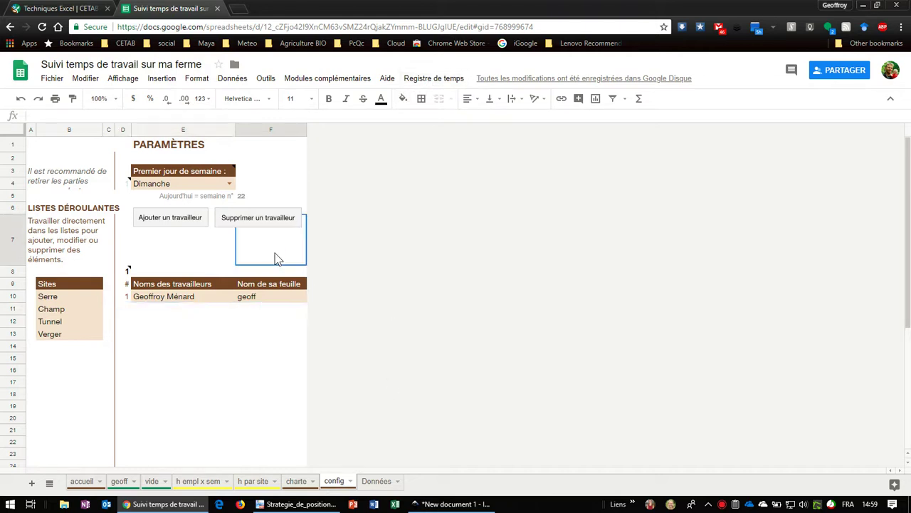
pyautogui.click(220, 257)
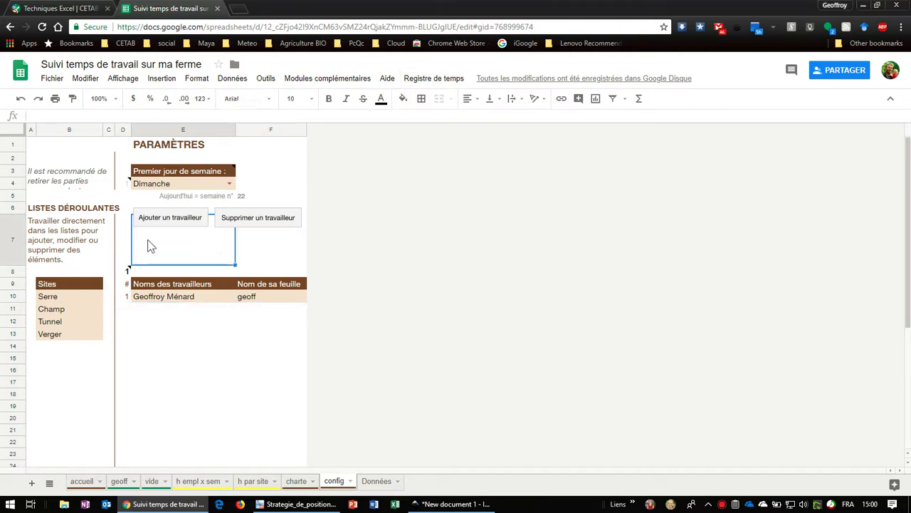
pyautogui.click(275, 261)
# Check the Données sheet, then return to the h par site pivot with its editor open
pyautogui.click(381, 483)
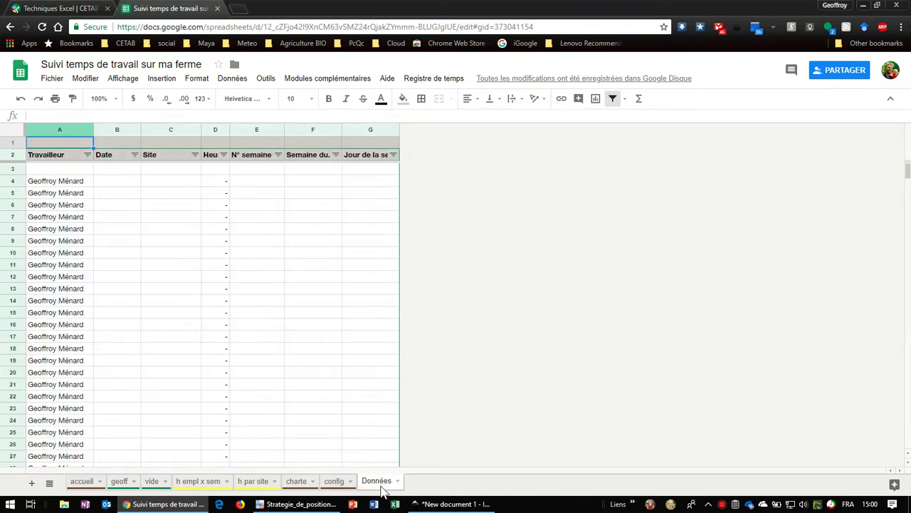
pyautogui.click(252, 482)
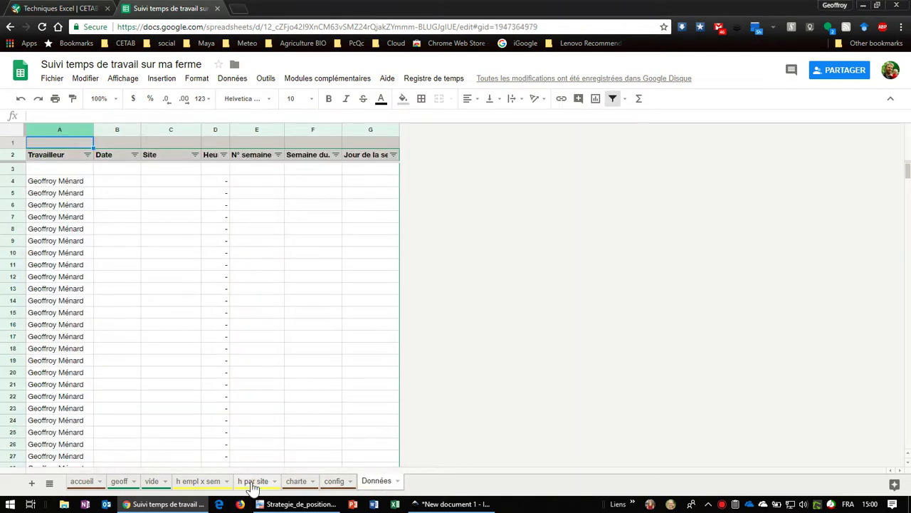
pyautogui.click(173, 261)
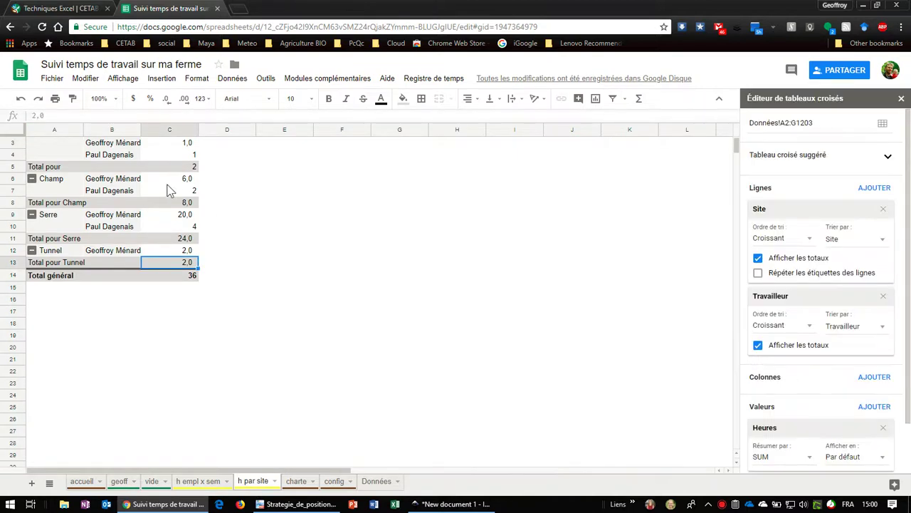
pyautogui.scroll(2, 200, 328)
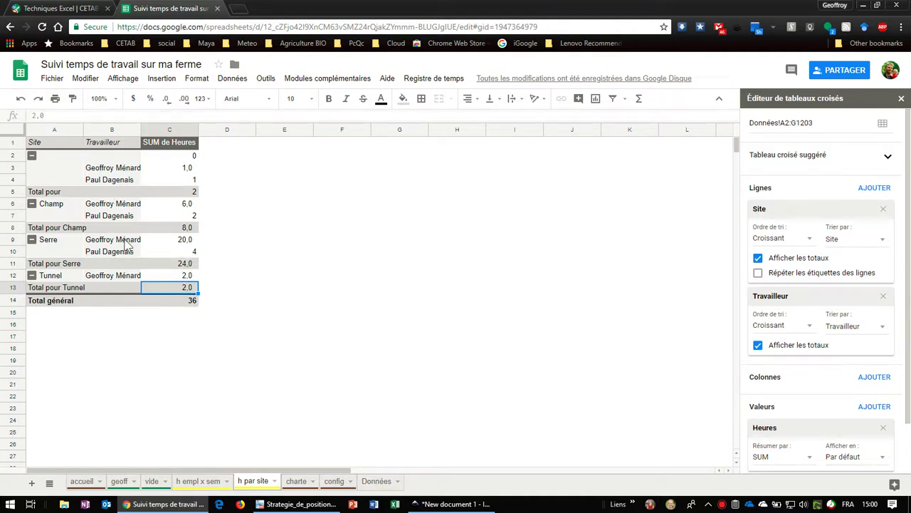
pyautogui.click(91, 183)
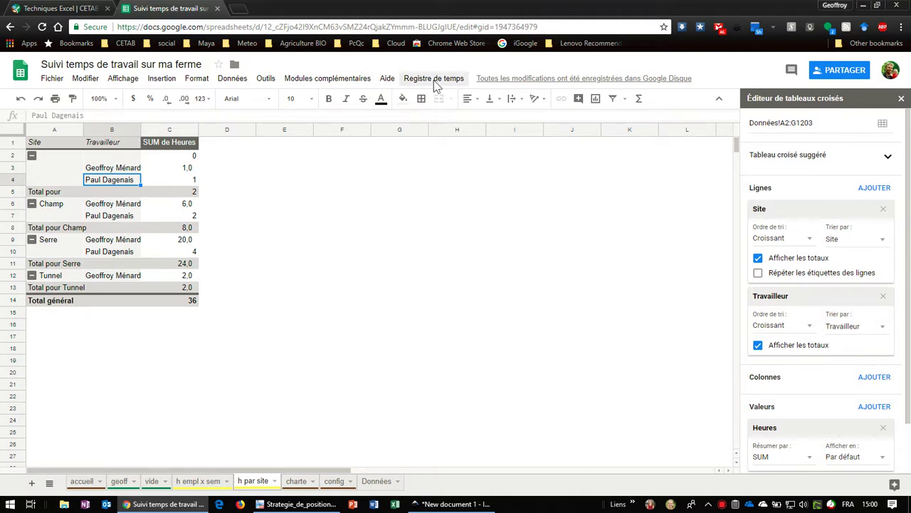
pyautogui.click(81, 483)
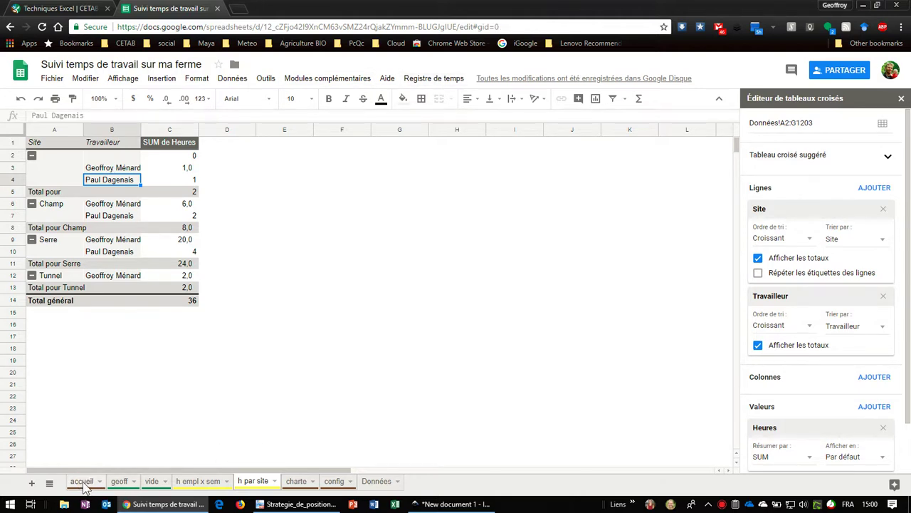
# Check the project contact e-mail on the accueil sheet, then go to the CETAB+ Techniques Excel tab
pyautogui.click(272, 257)
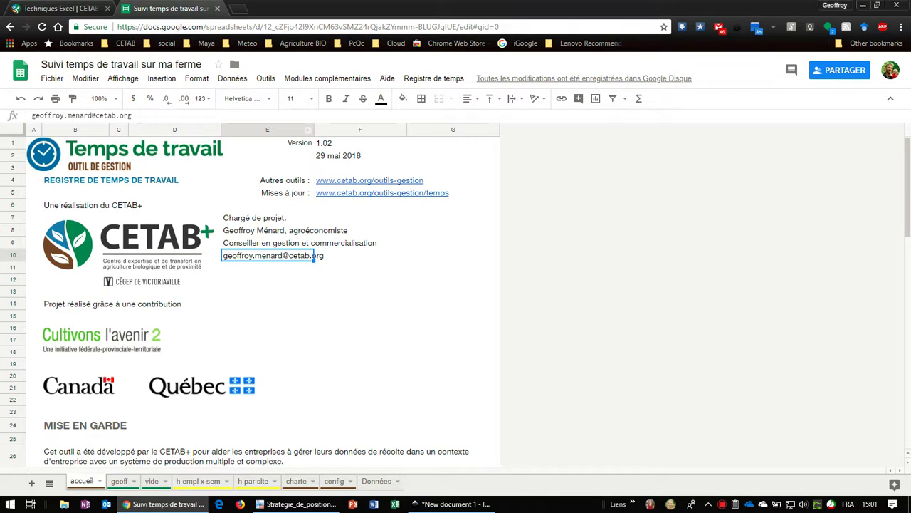
pyautogui.click(83, 14)
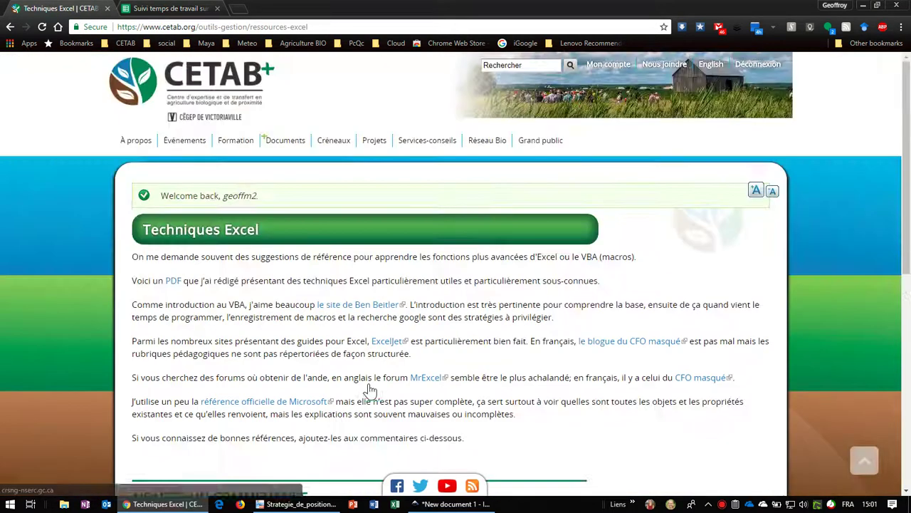
pyautogui.moveTo(284, 140)
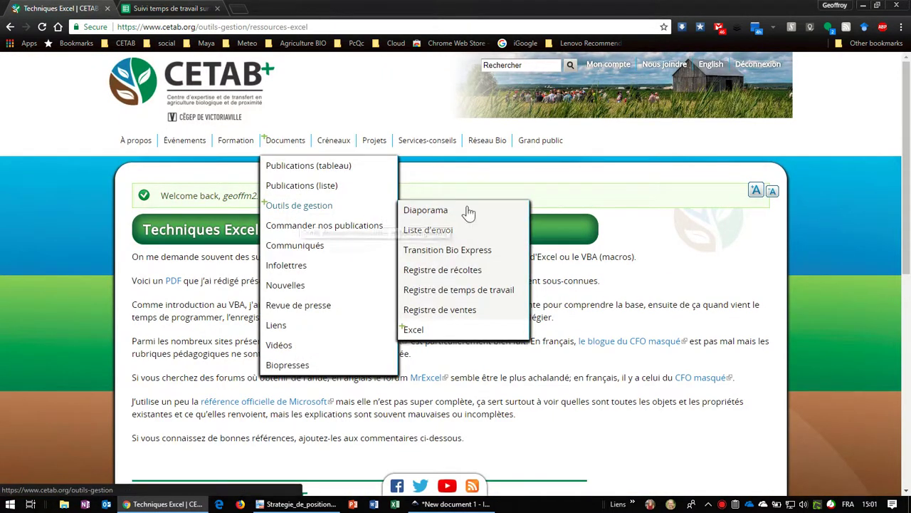
# Open the Registre de temps de travail tool page from Outils de gestion and skim it
pyautogui.click(456, 292)
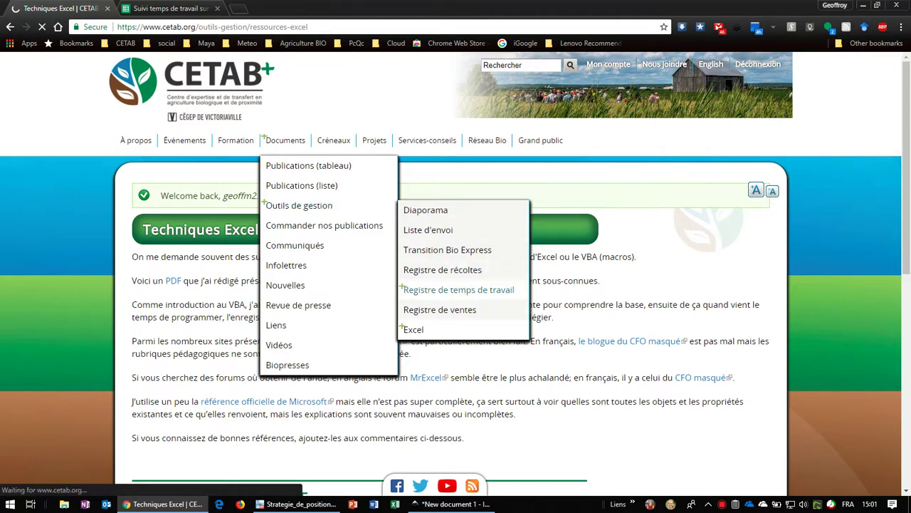
pyautogui.scroll(-10, 539, 310)
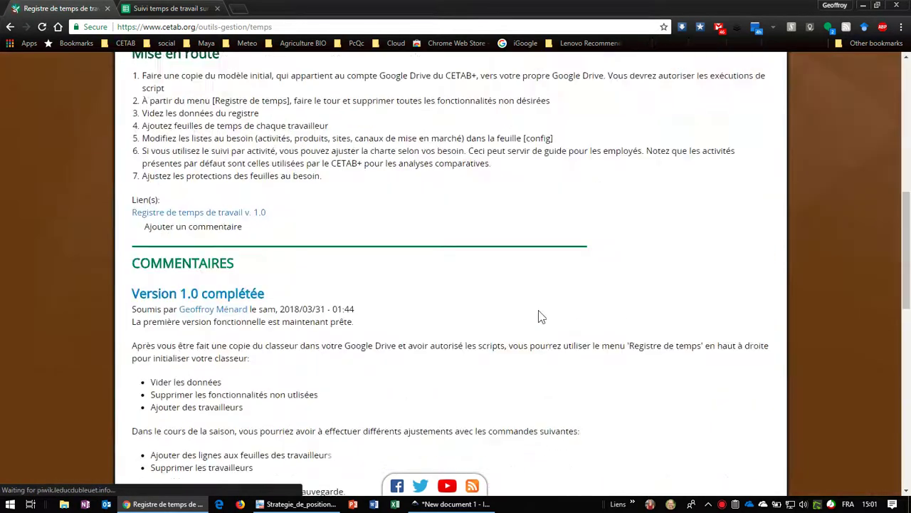
pyautogui.scroll(-5, 539, 310)
pyautogui.scroll(2, 539, 317)
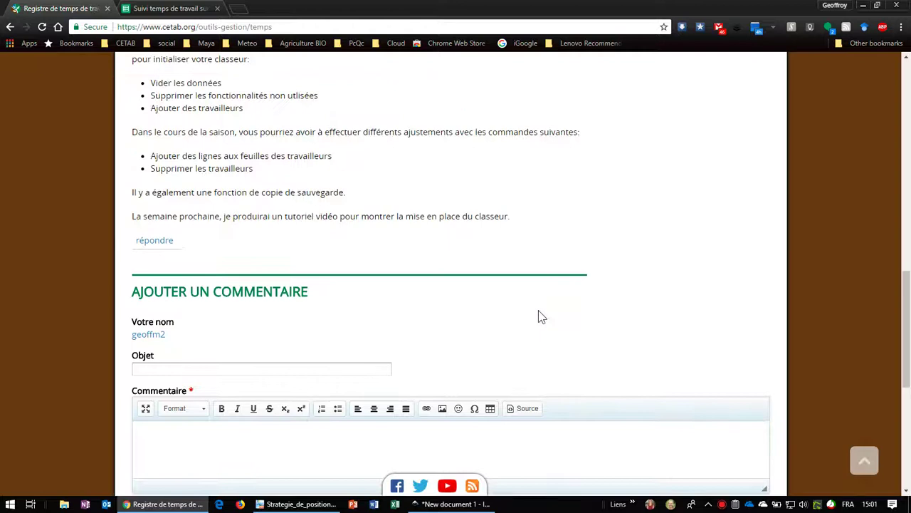
# Put the cursor in the Ajouter un commentaire form's Objet field and review the surrounding page
pyautogui.click(285, 369)
pyautogui.scroll(-1, 218, 311)
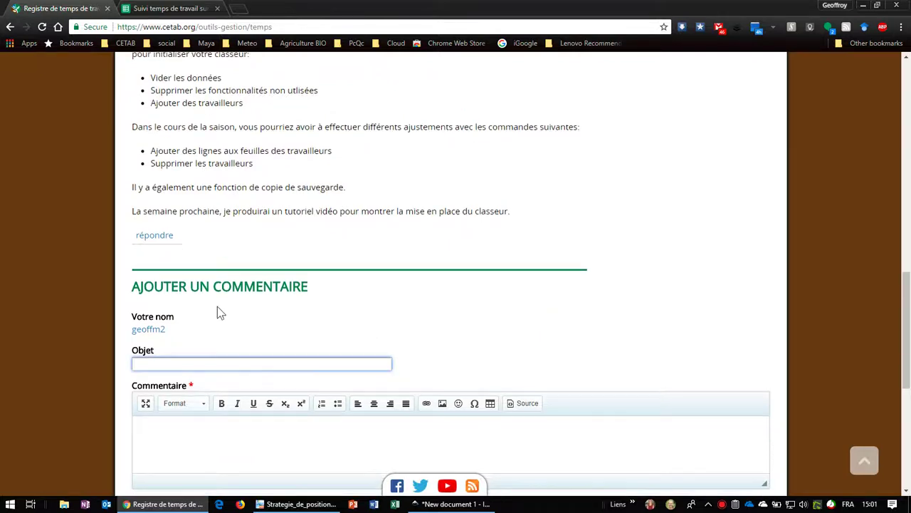
pyautogui.scroll(-3, 506, 441)
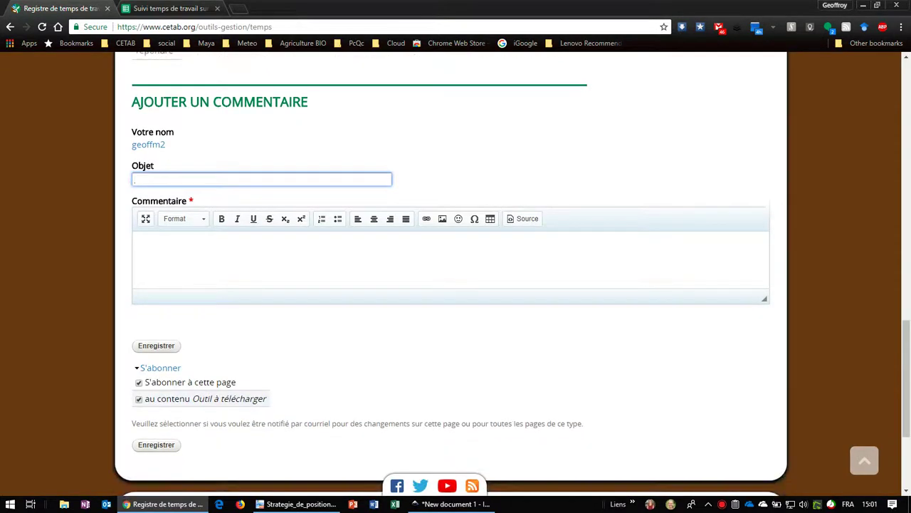
pyautogui.scroll(2, 494, 434)
pyautogui.scroll(3, 459, 420)
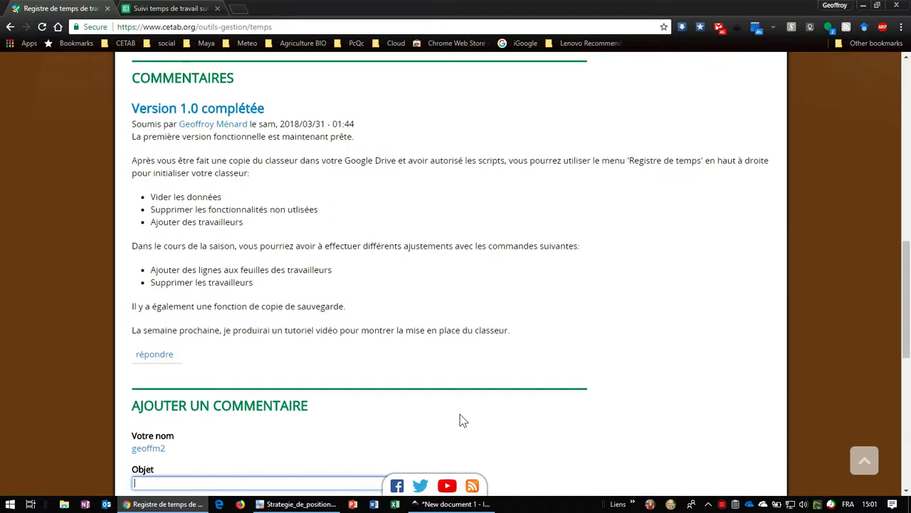
pyautogui.scroll(2, 461, 421)
pyautogui.scroll(3, 428, 405)
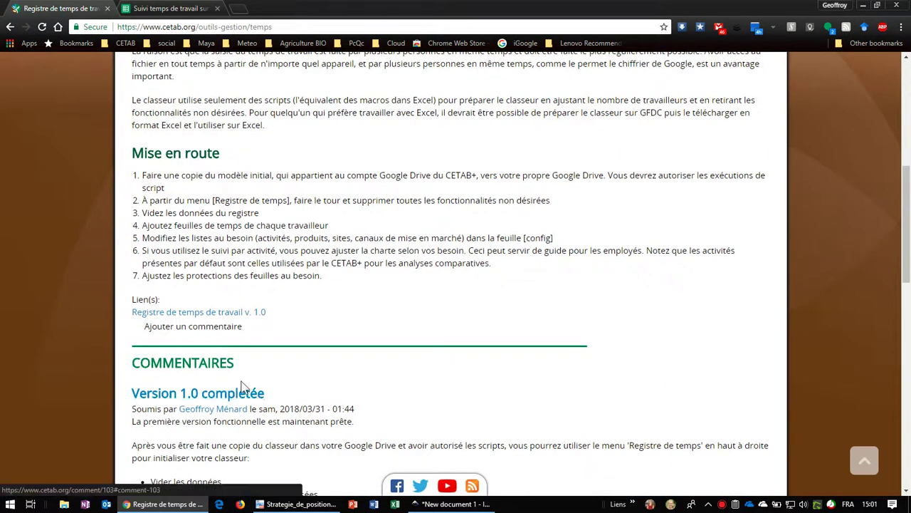
pyautogui.scroll(2, 280, 396)
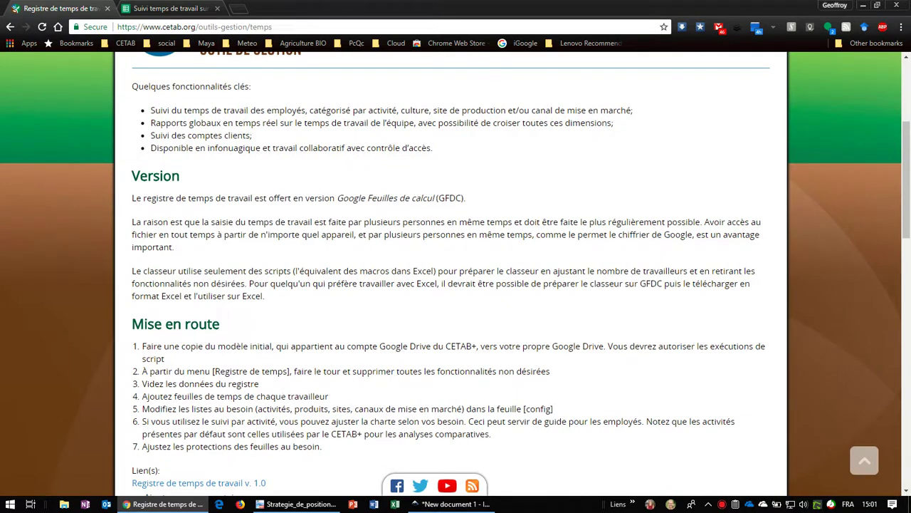
pyautogui.scroll(-2, 557, 353)
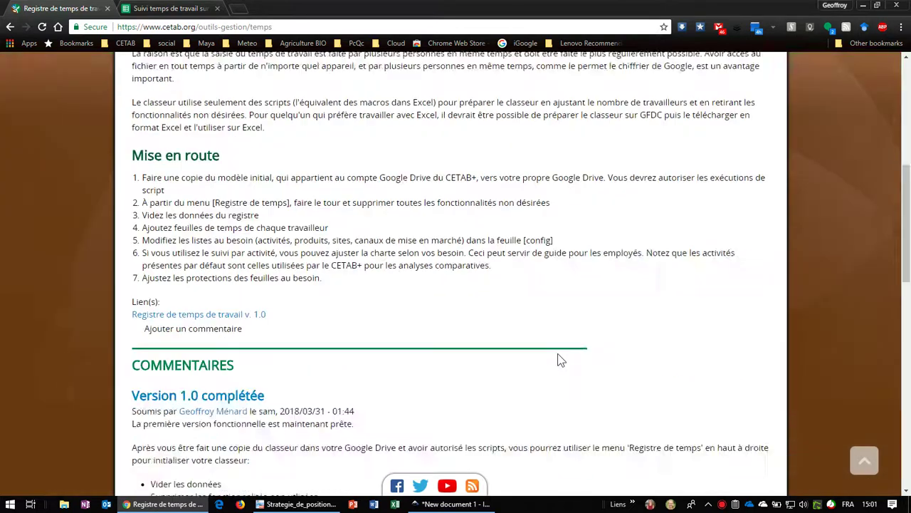
pyautogui.scroll(-3, 558, 353)
pyautogui.scroll(-2, 559, 360)
pyautogui.scroll(-2, 541, 371)
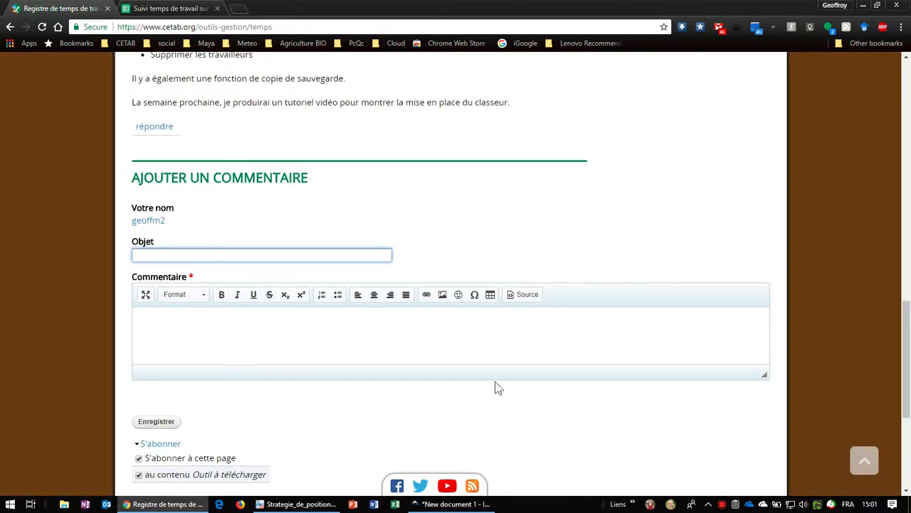